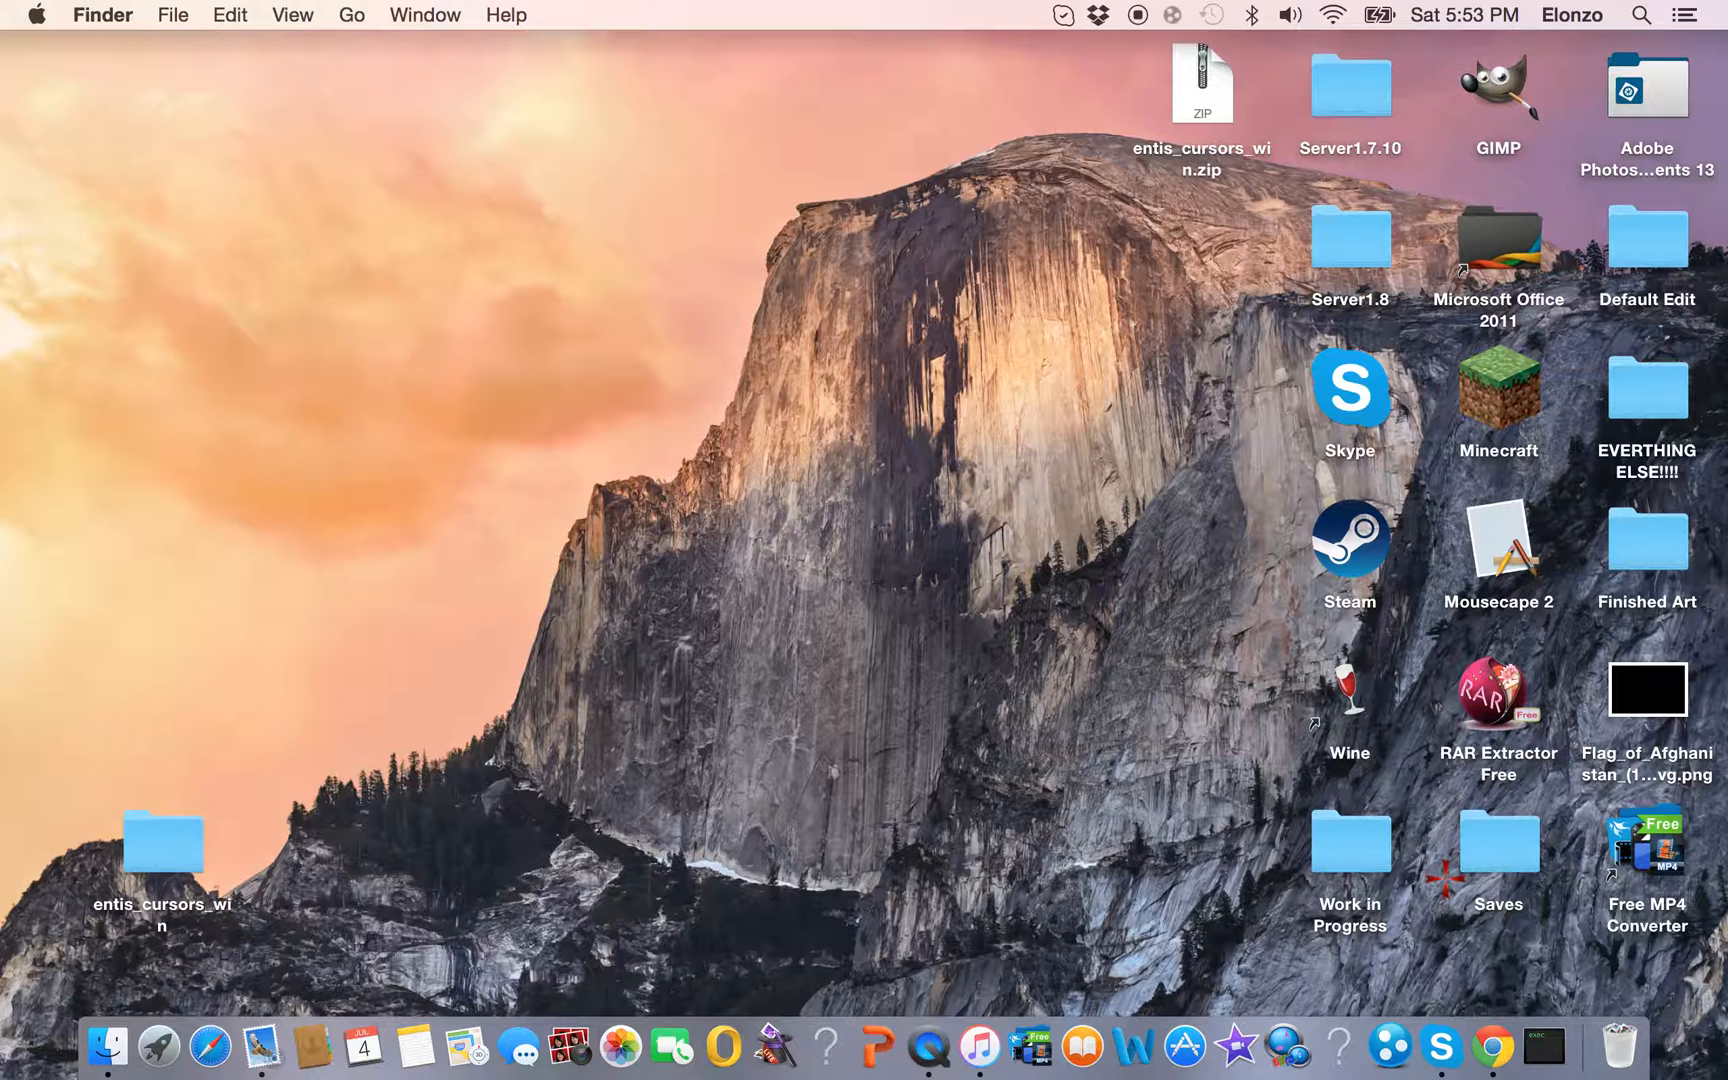
{"action": "left_click_drag", "start_coordinate": [808, 485], "coordinate": [901, 547]}
{"action": "left_click_drag", "start_coordinate": [688, 445], "coordinate": [1080, 627]}
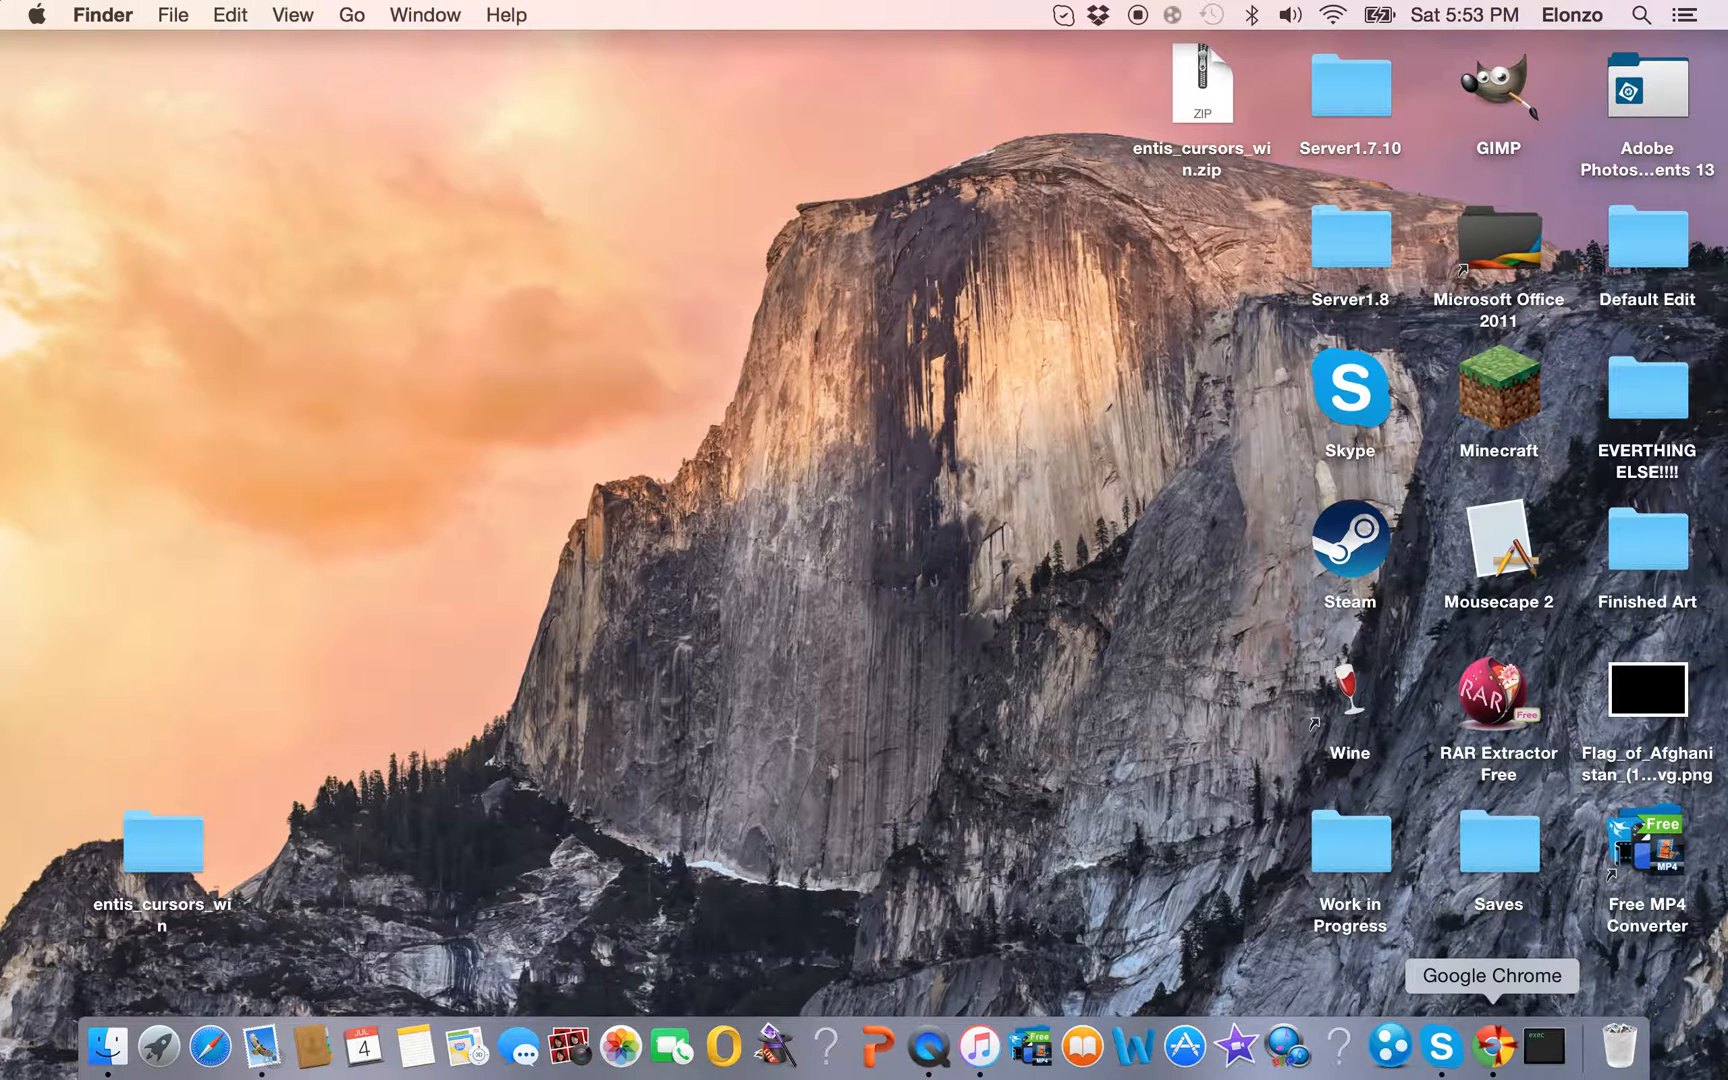
Switch to Chrome, open the bookmarked PicMonkey photo editor and start a new blank square design canvas
{"action": "left_click", "coordinate": [1493, 1047]}
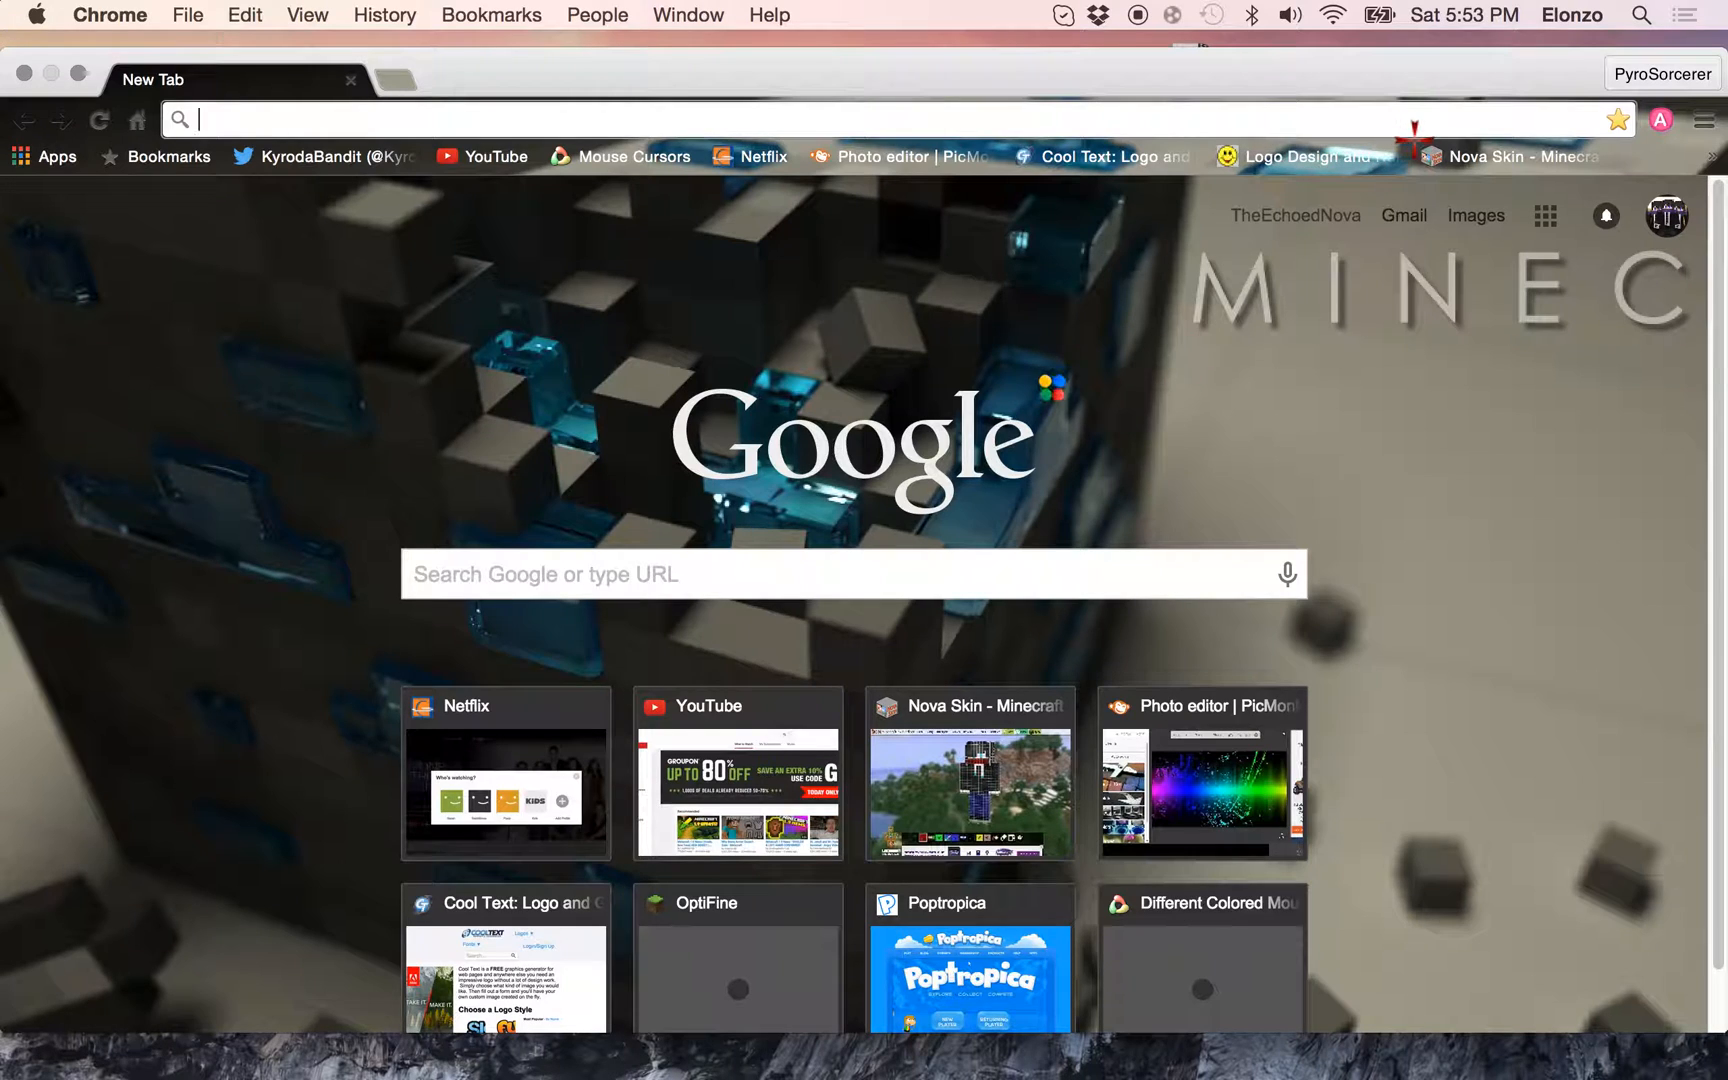
{"action": "left_click", "coordinate": [1455, 160]}
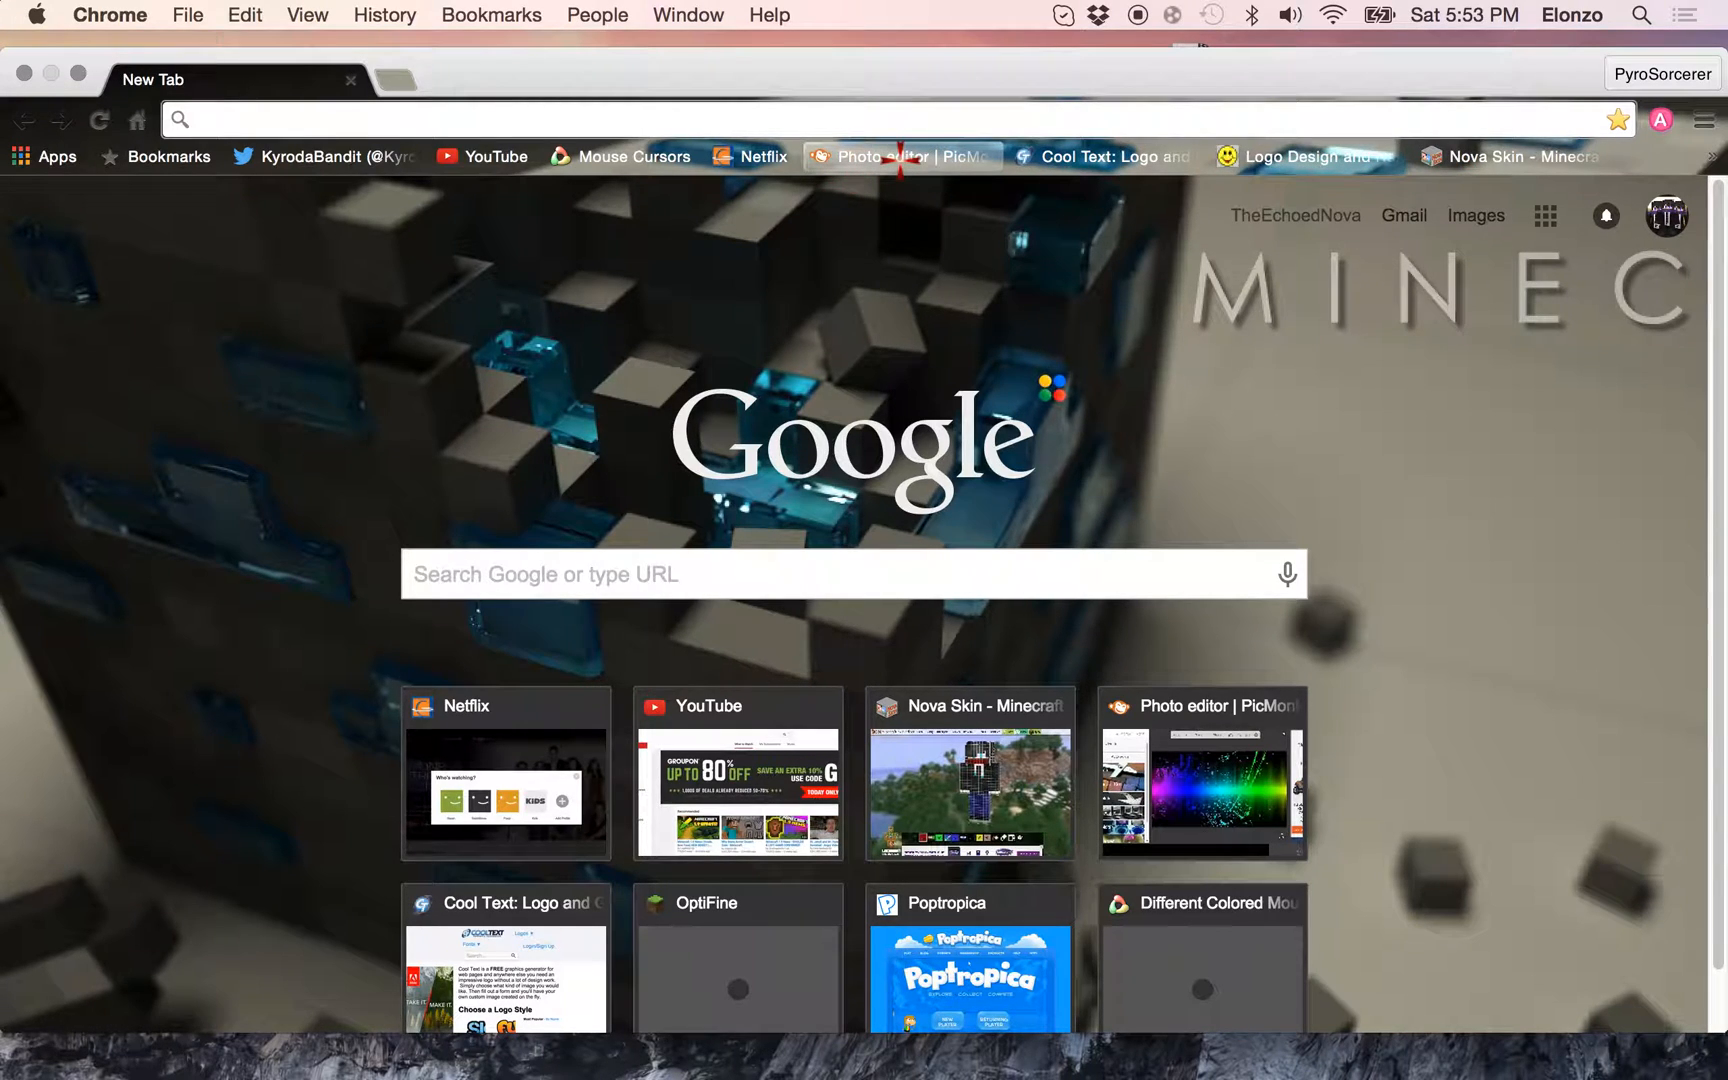
{"action": "left_click", "coordinate": [900, 158]}
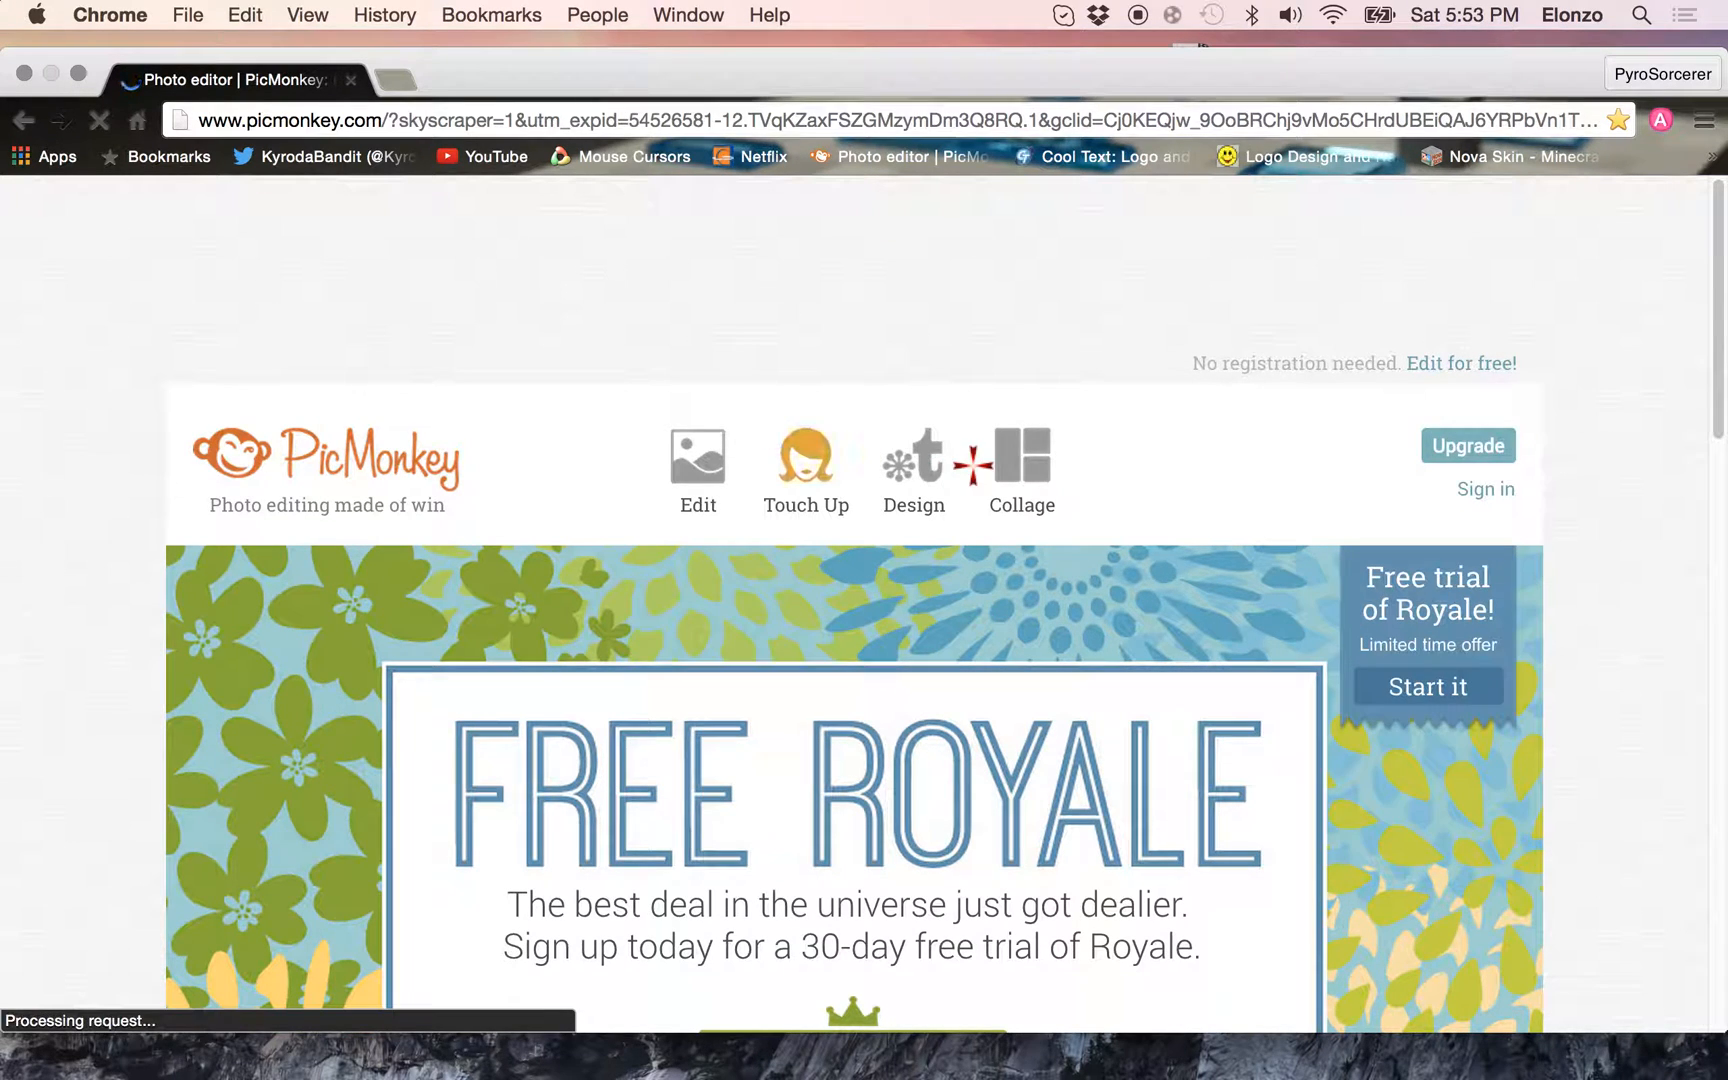
{"action": "mouse_move", "coordinate": [930, 462]}
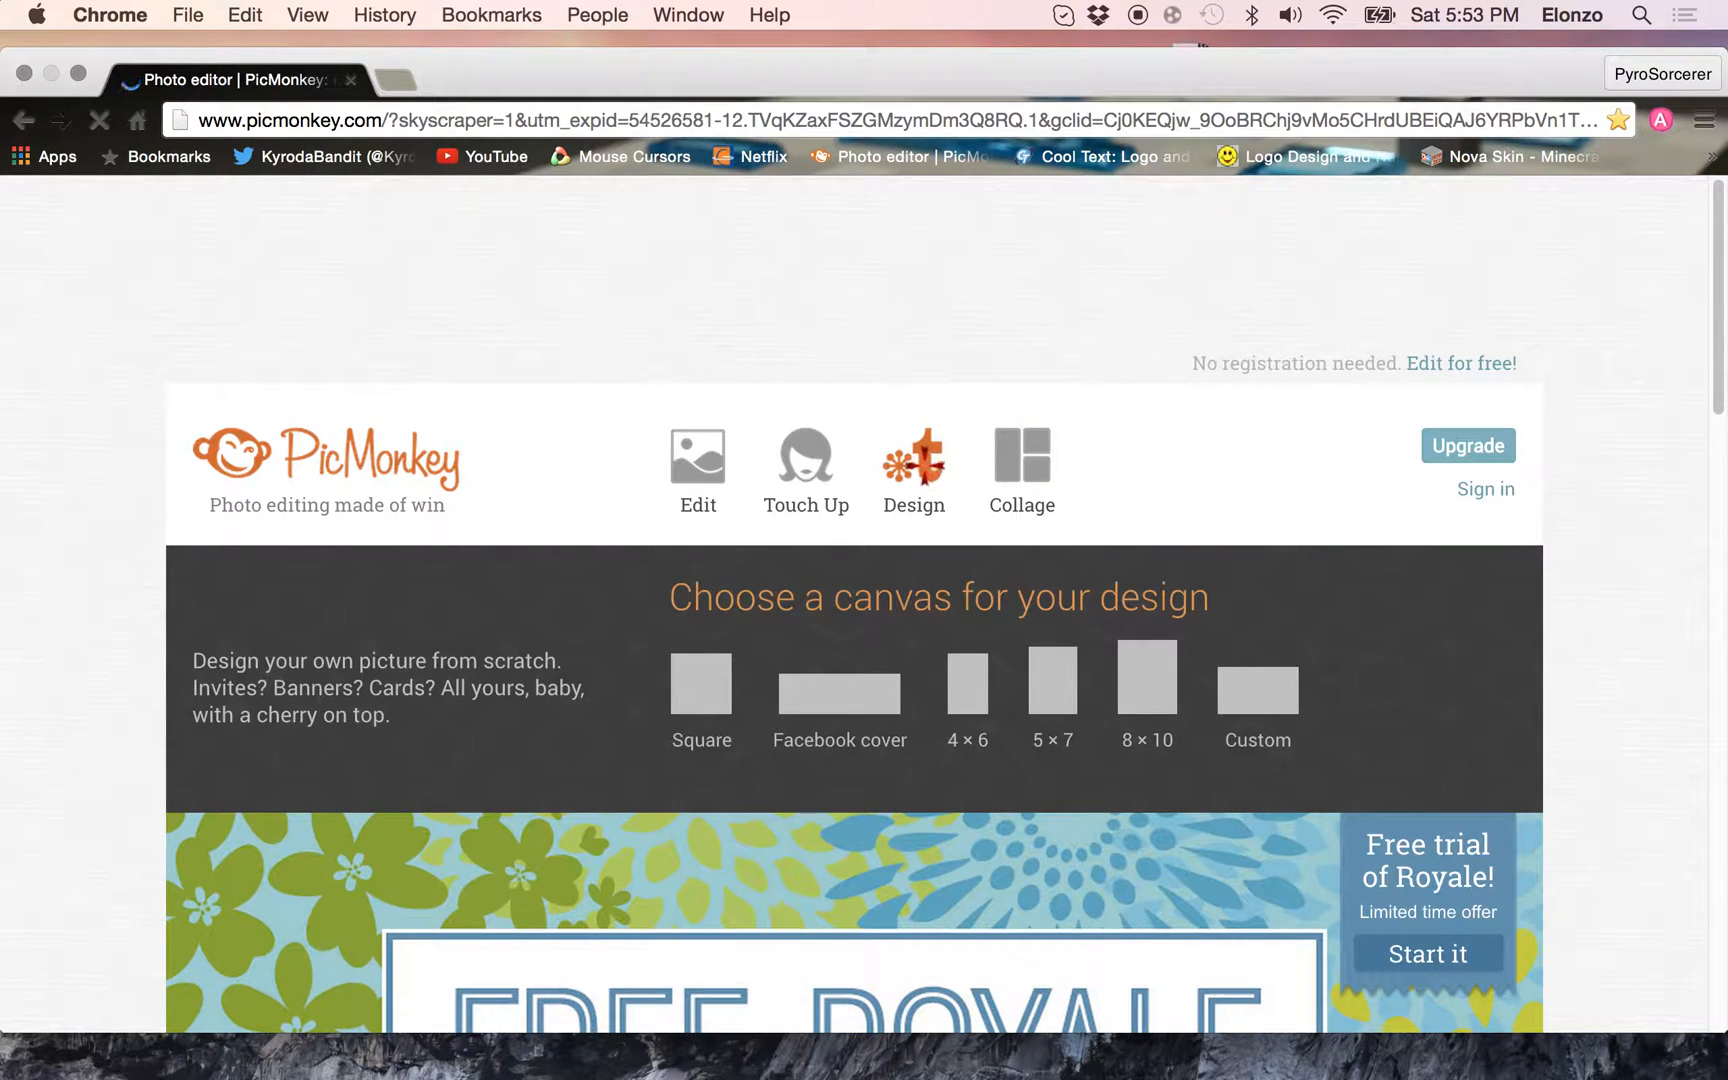
{"action": "mouse_move", "coordinate": [700, 420]}
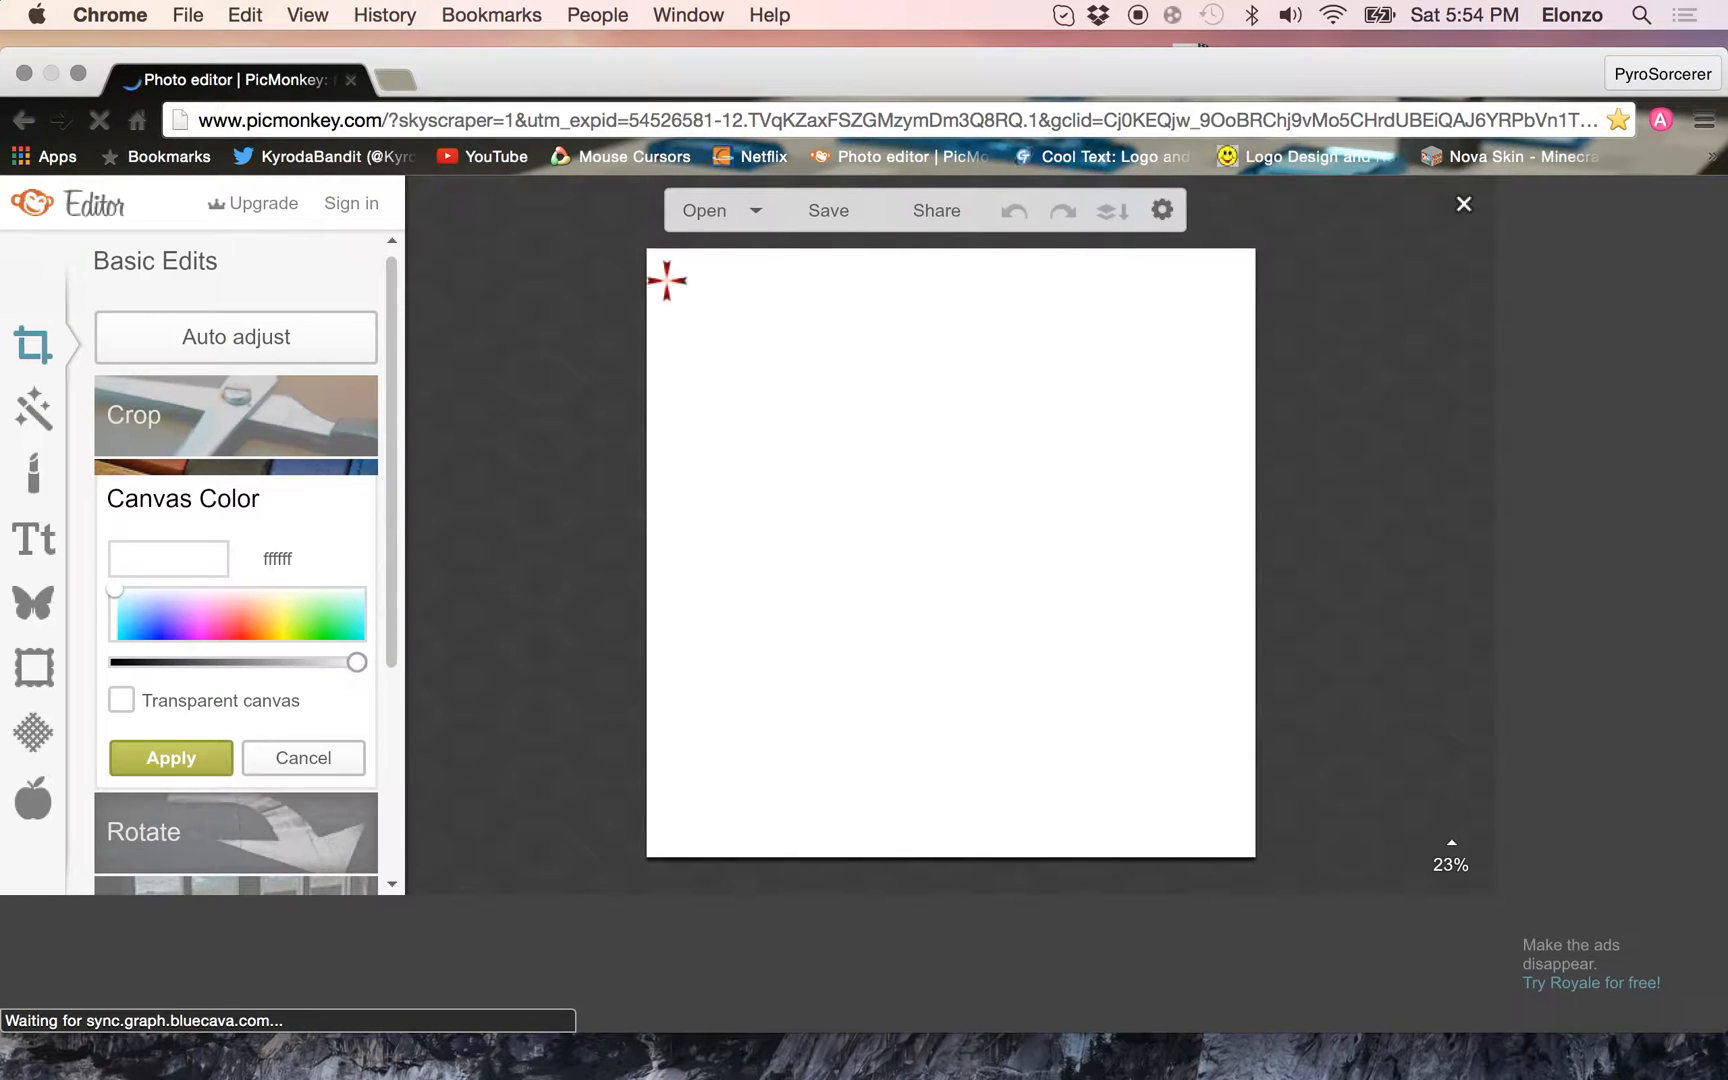
Open the bookmarked Cool Text site in a new browser tab and look through its logo styles
{"action": "left_click_drag", "start_coordinate": [785, 95], "coordinate": [793, 37]}
{"action": "left_click", "coordinate": [390, 60]}
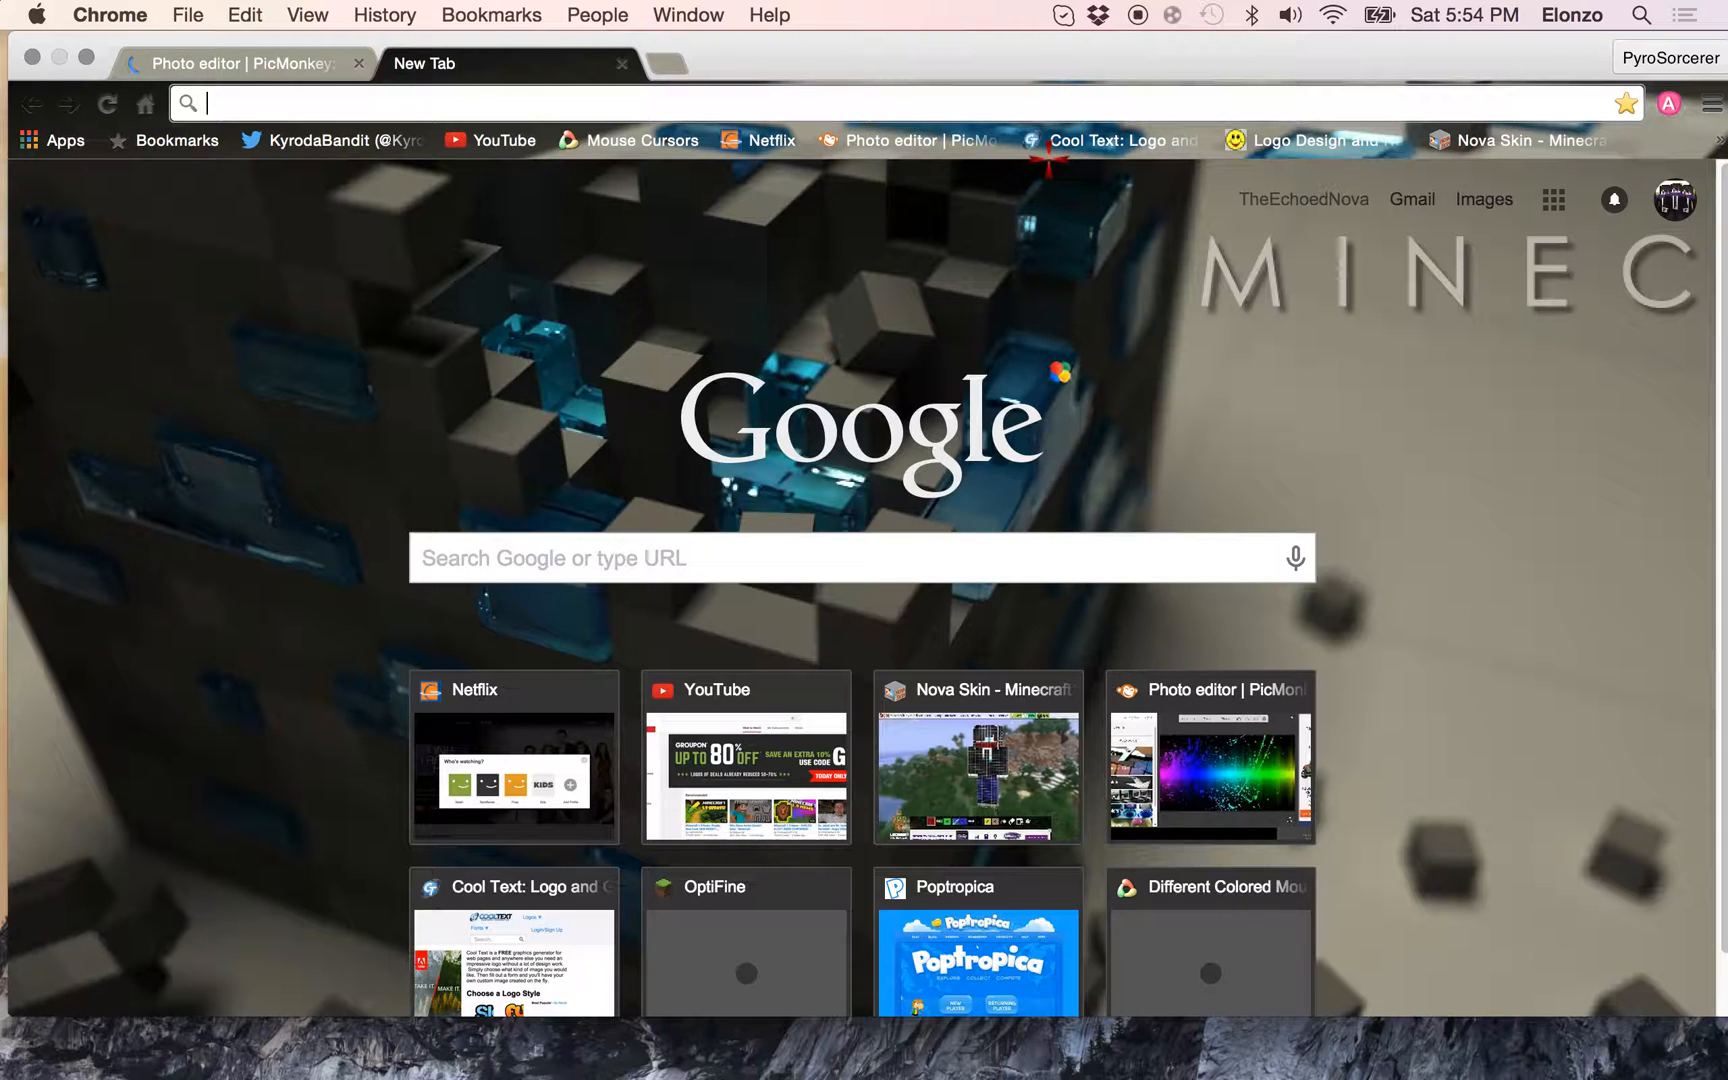
{"action": "left_click", "coordinate": [1049, 143]}
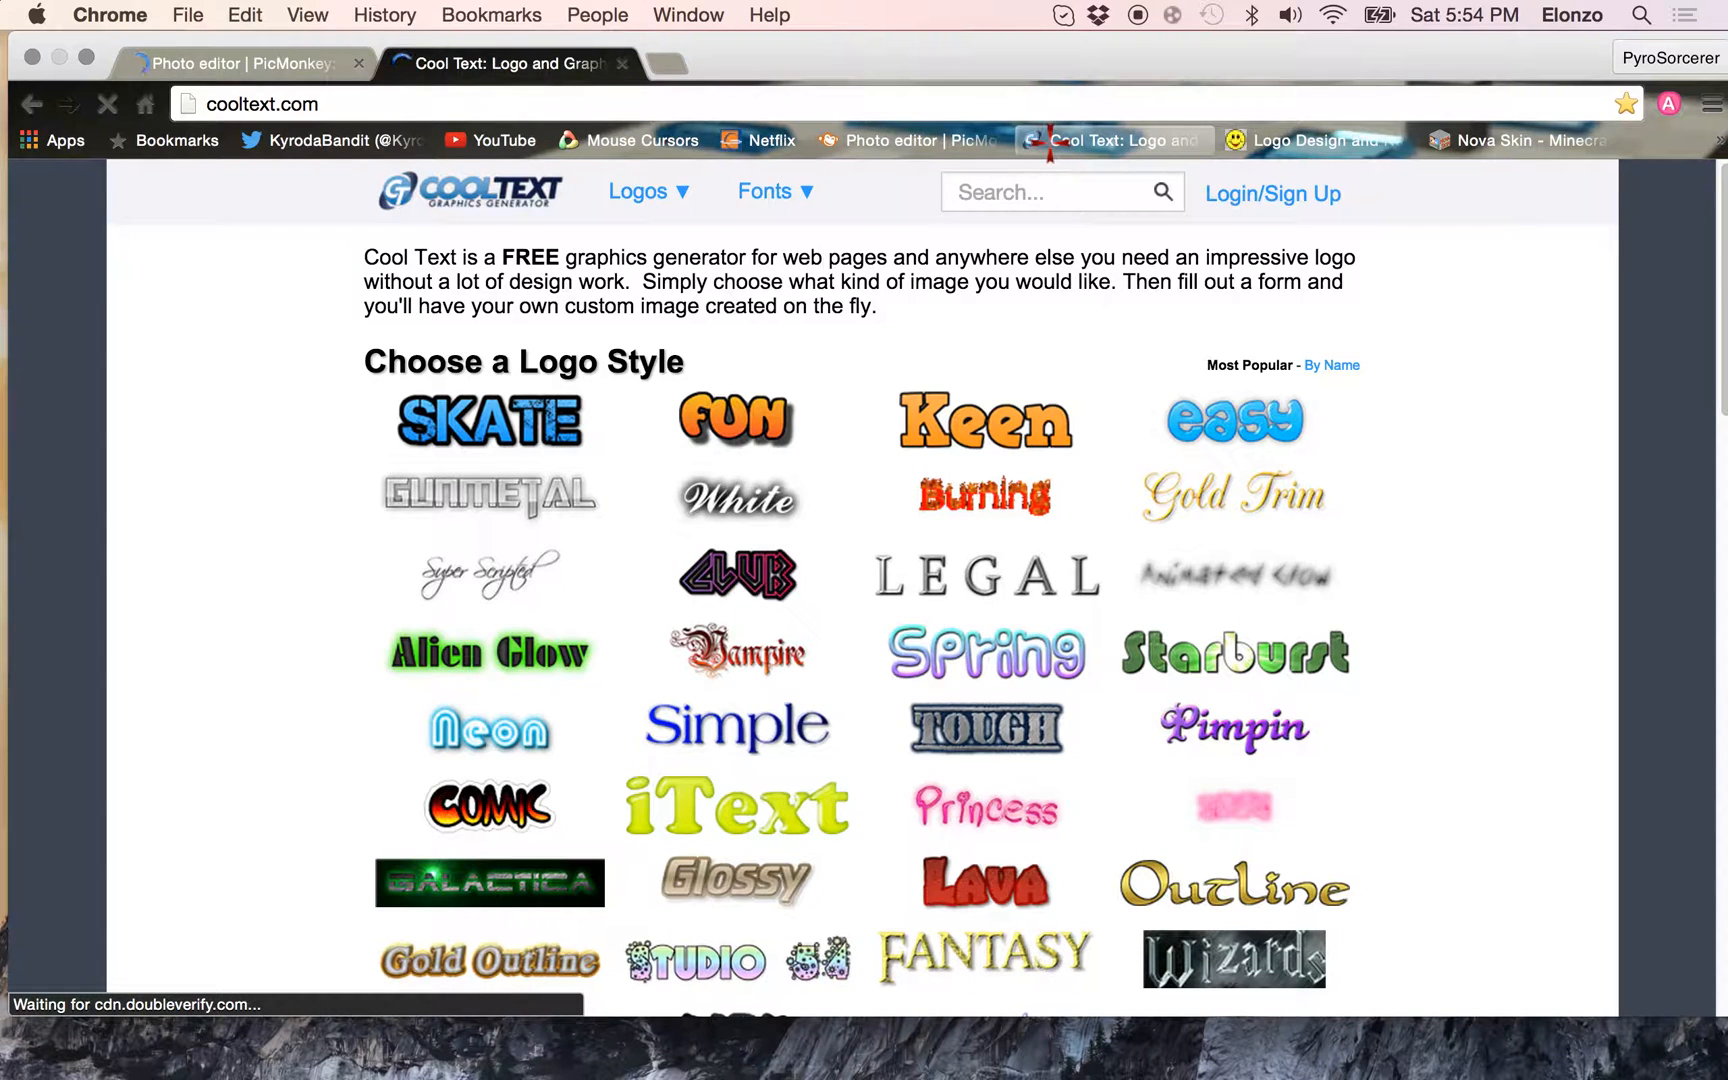
{"action": "scroll", "coordinate": [930, 575], "scroll_direction": "down", "scroll_amount": 3}
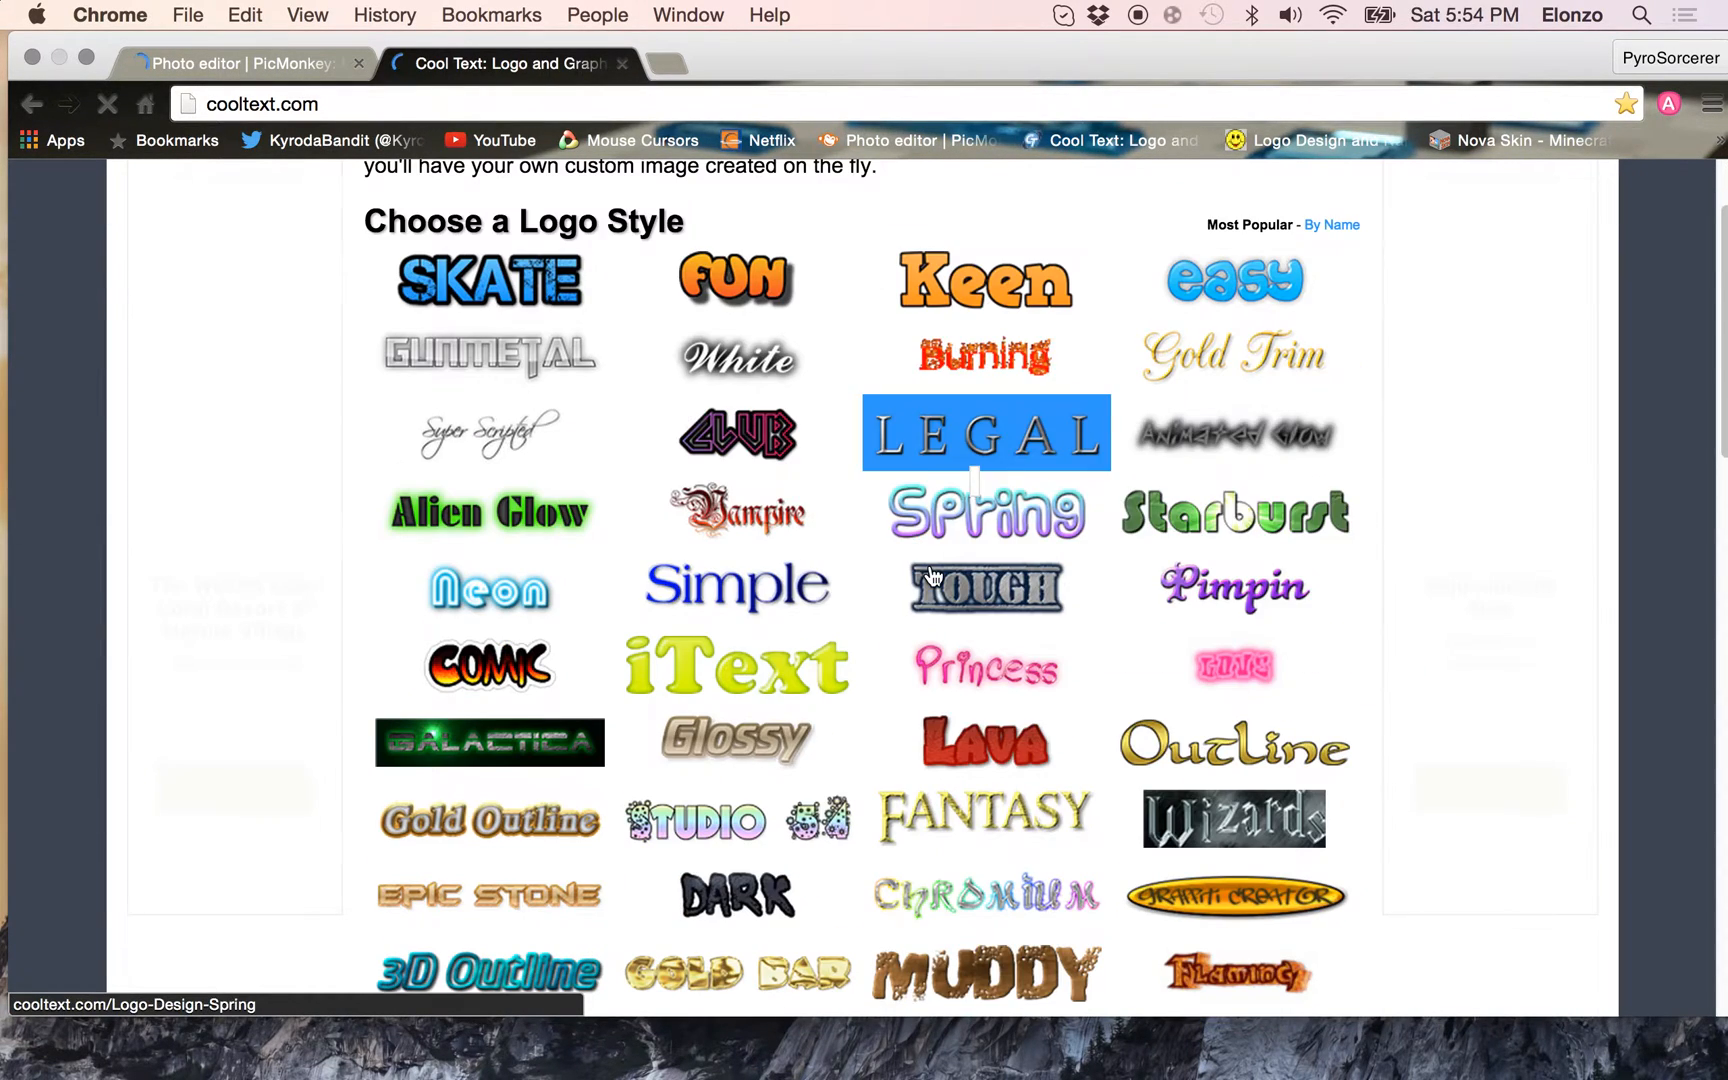
{"action": "scroll", "coordinate": [940, 575], "scroll_direction": "down", "scroll_amount": 6}
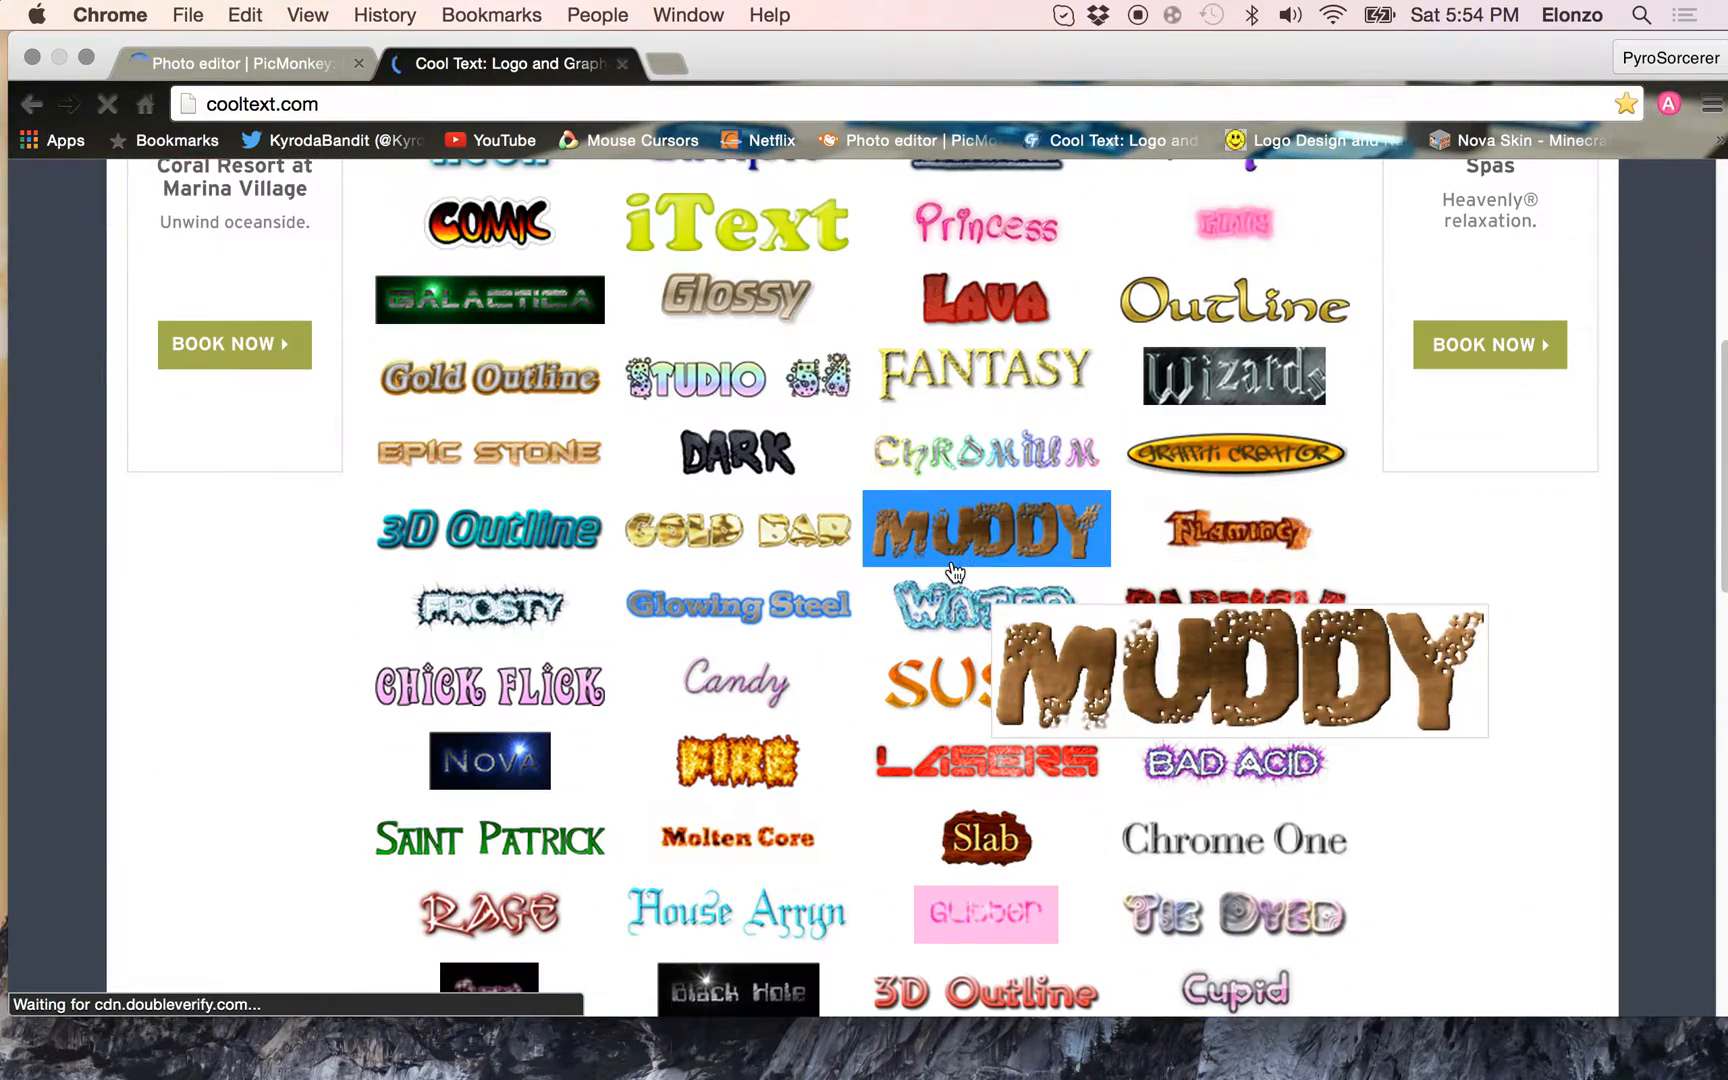
{"action": "scroll", "coordinate": [810, 482], "scroll_direction": "up", "scroll_amount": 6}
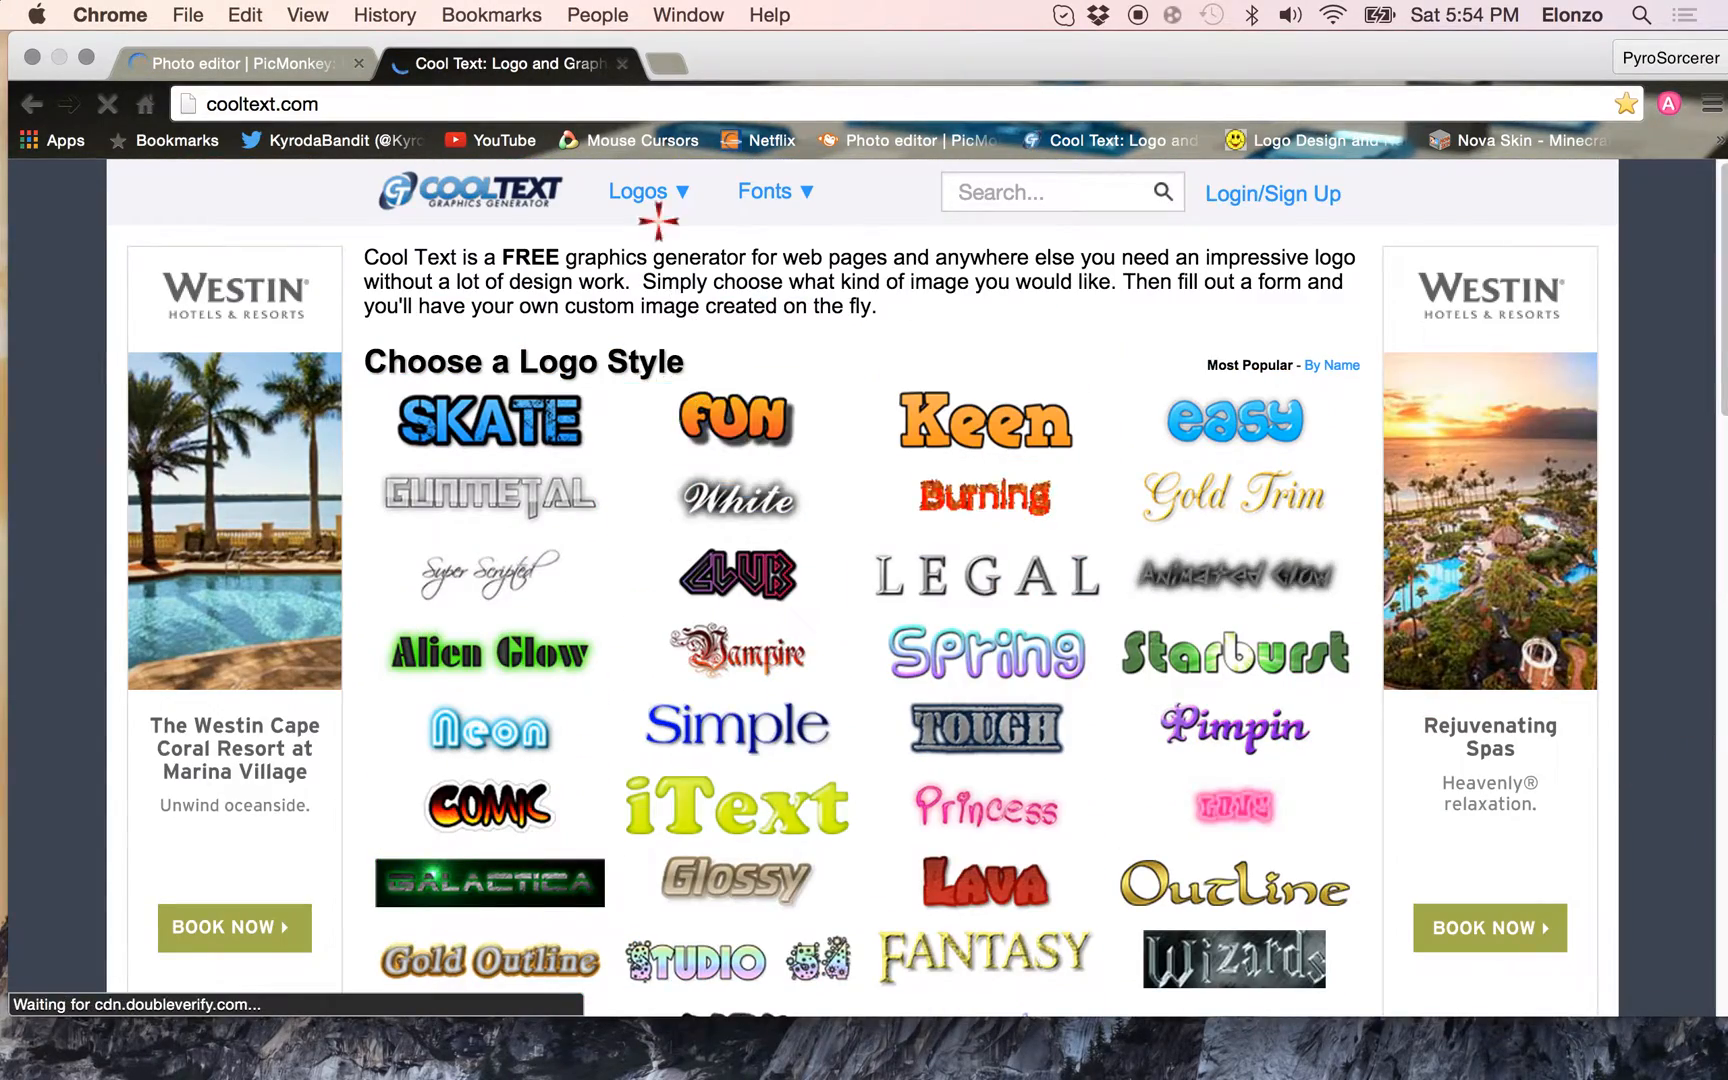
Browse Cool Text's 3D fonts and open the Kulminoituva font's page
{"action": "mouse_move", "coordinate": [776, 192]}
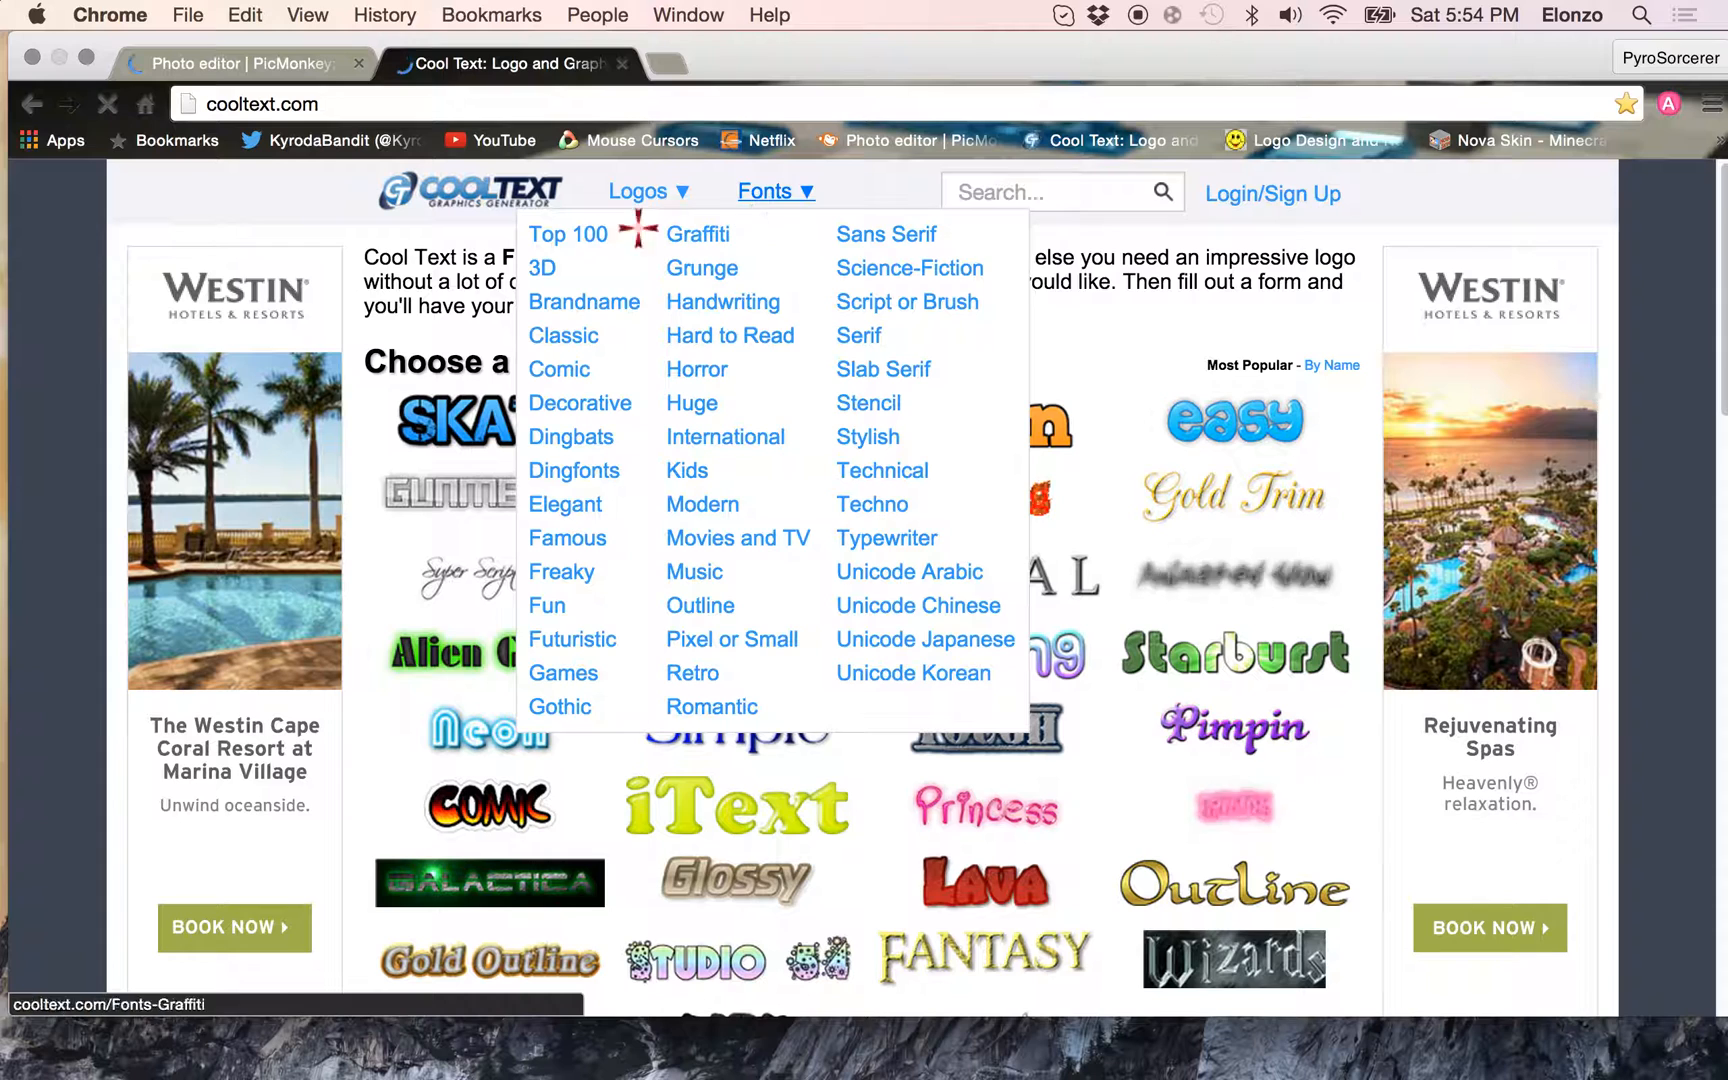
{"action": "left_click", "coordinate": [543, 268]}
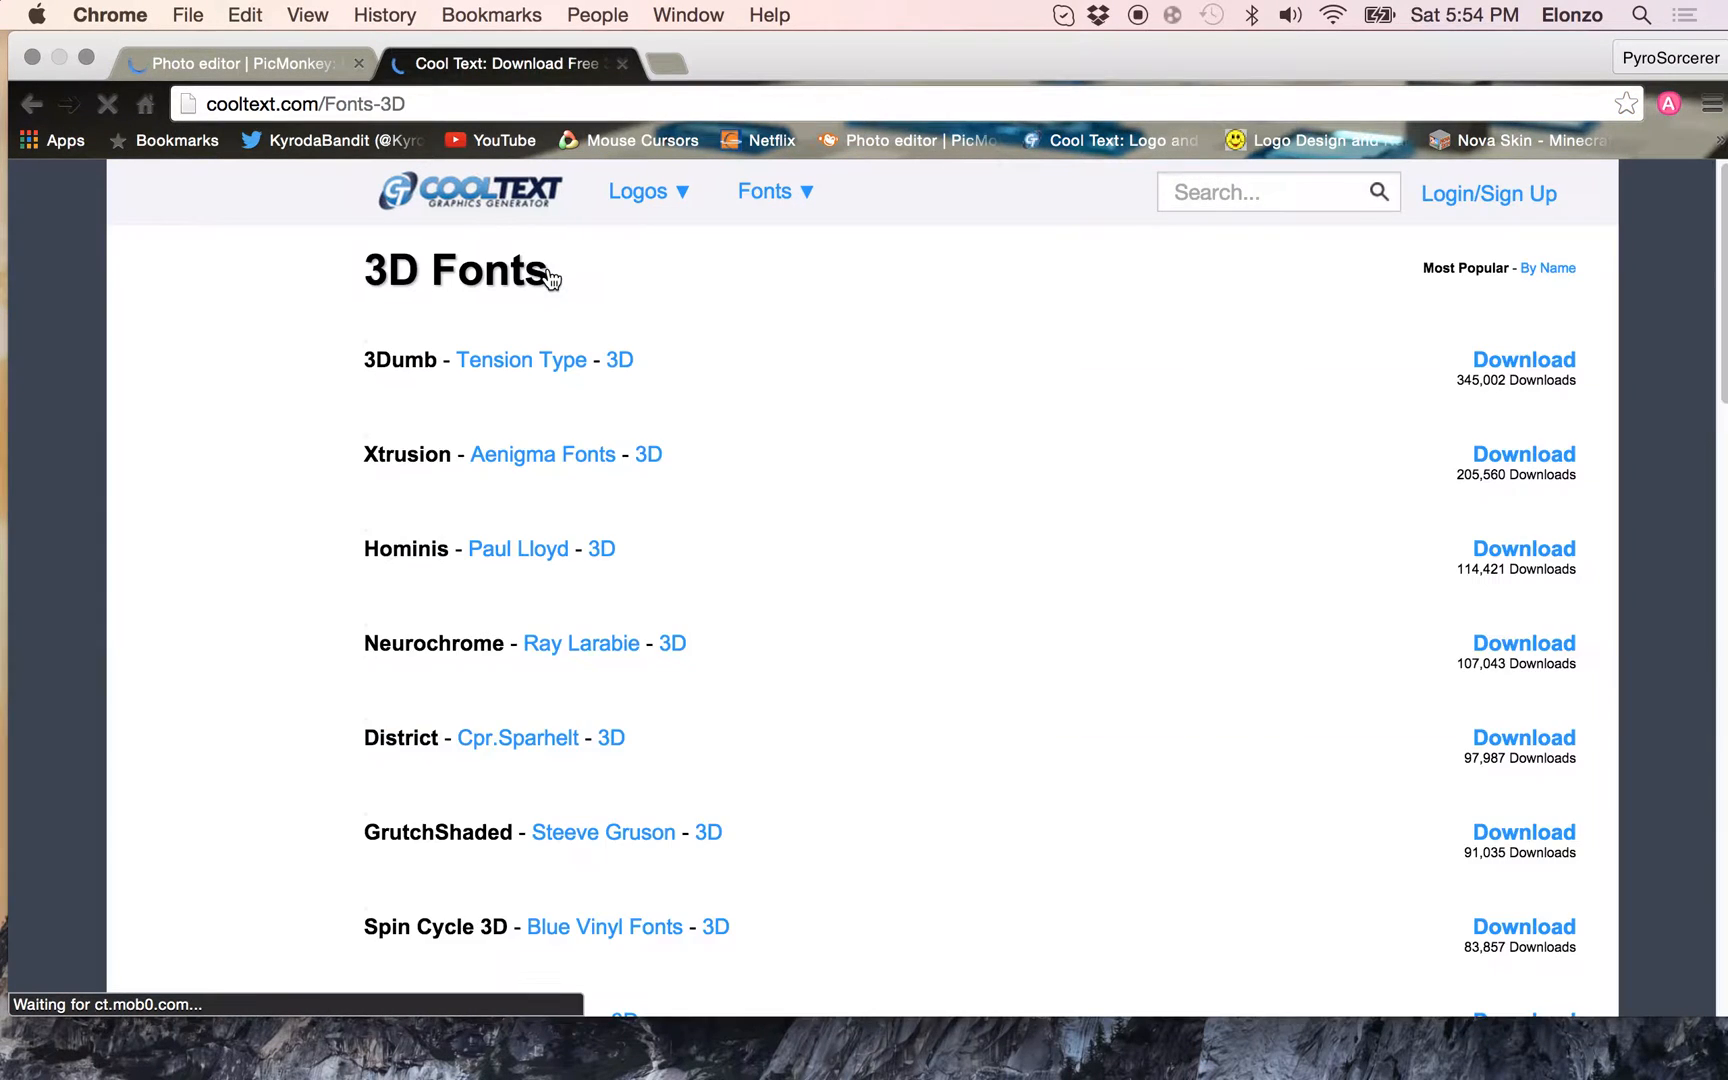
{"action": "scroll", "coordinate": [605, 559], "scroll_direction": "down", "scroll_amount": 5}
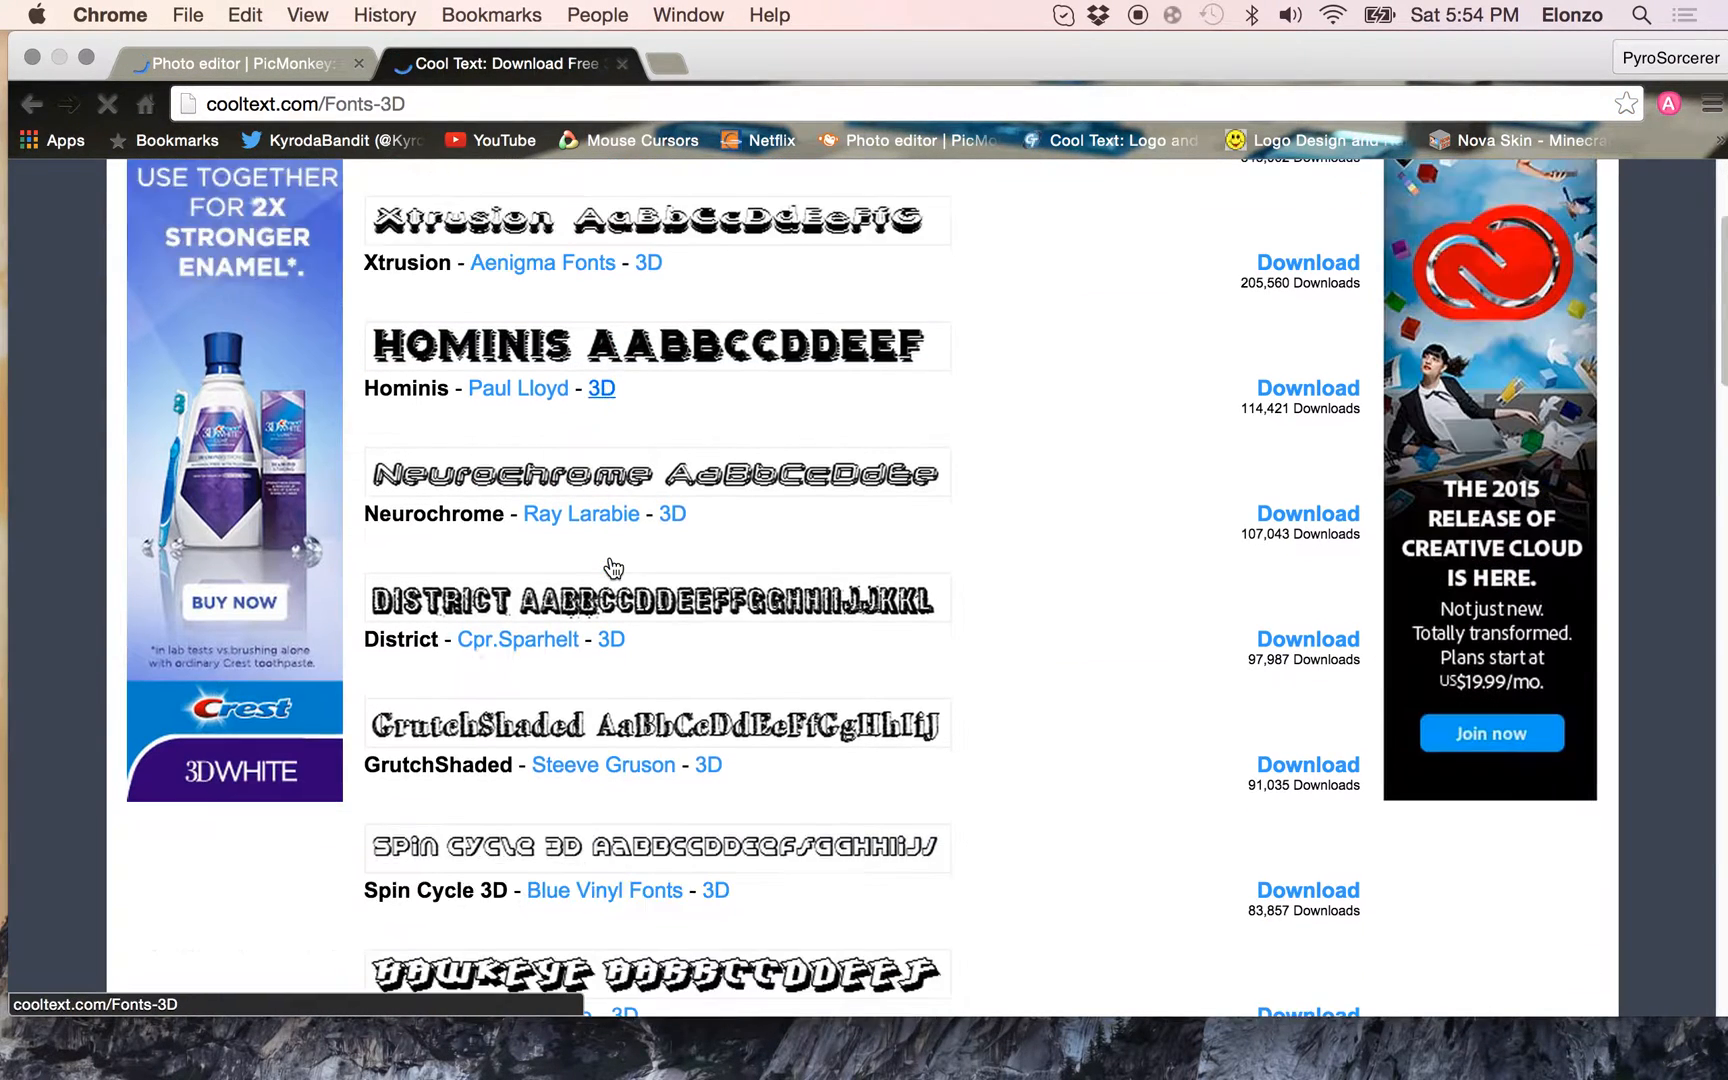
{"action": "scroll", "coordinate": [613, 568], "scroll_direction": "down", "scroll_amount": 3}
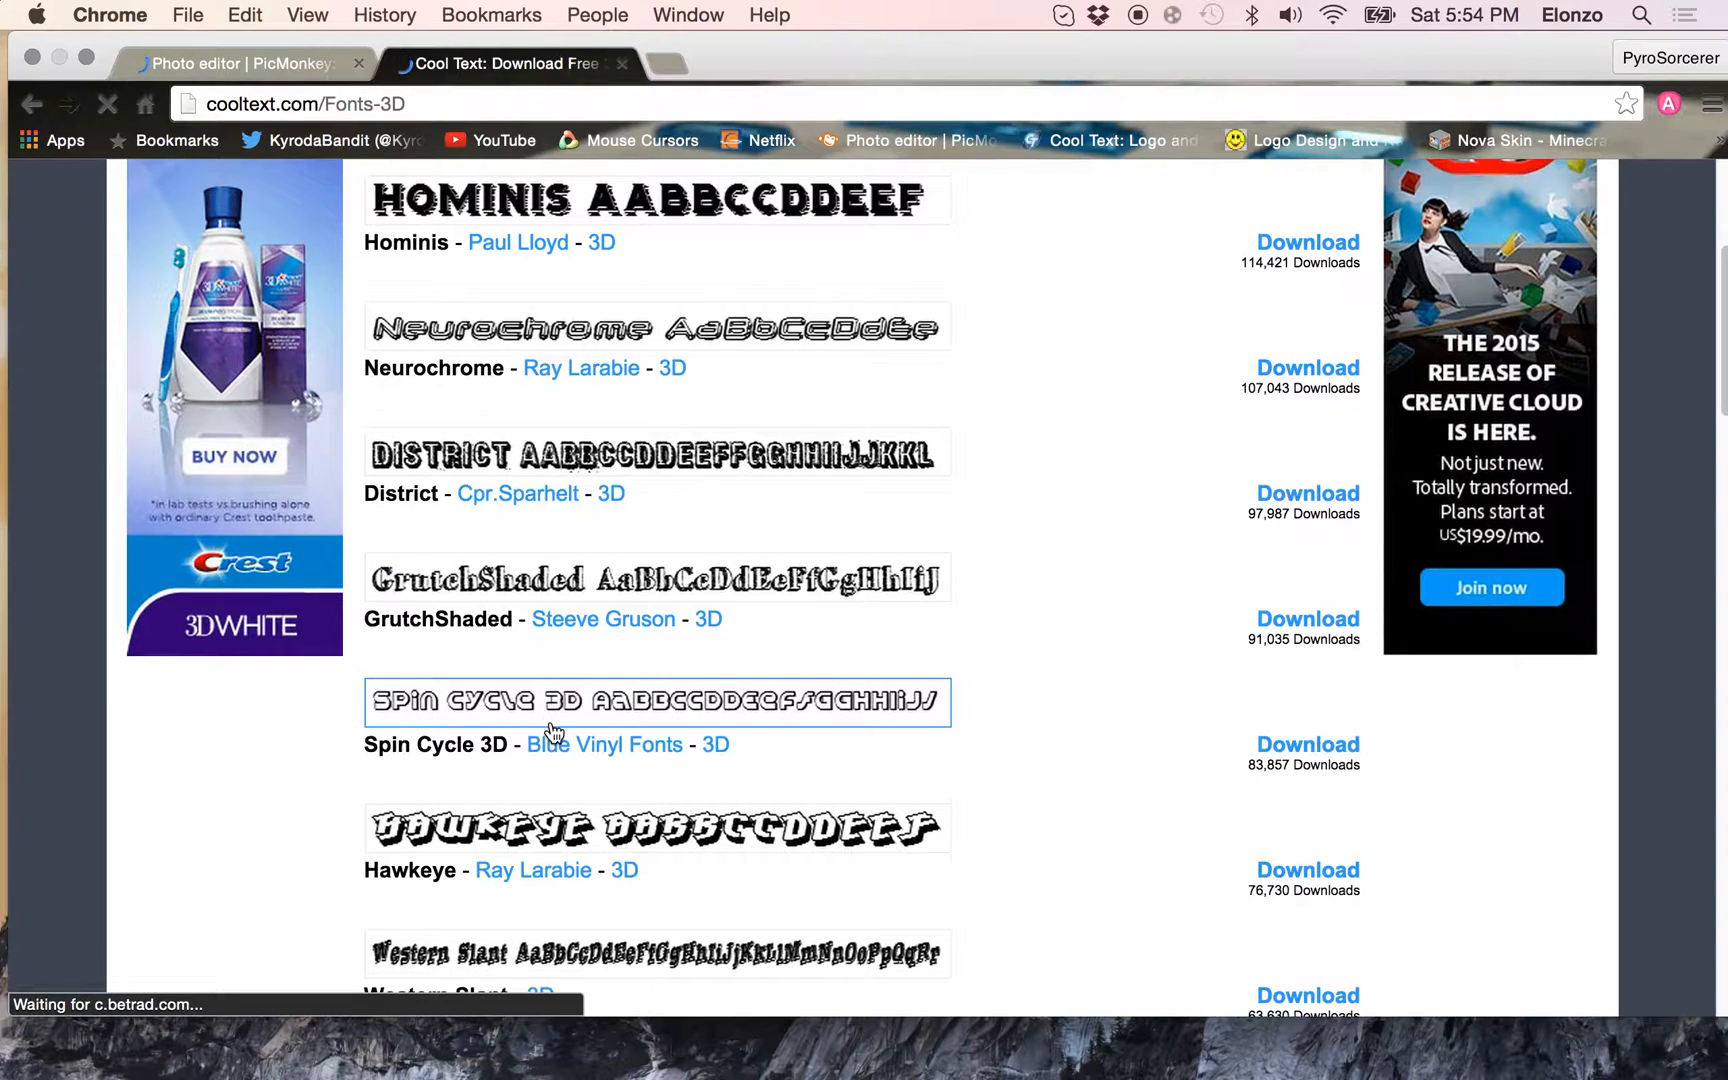
{"action": "scroll", "coordinate": [550, 715], "scroll_direction": "down", "scroll_amount": 3}
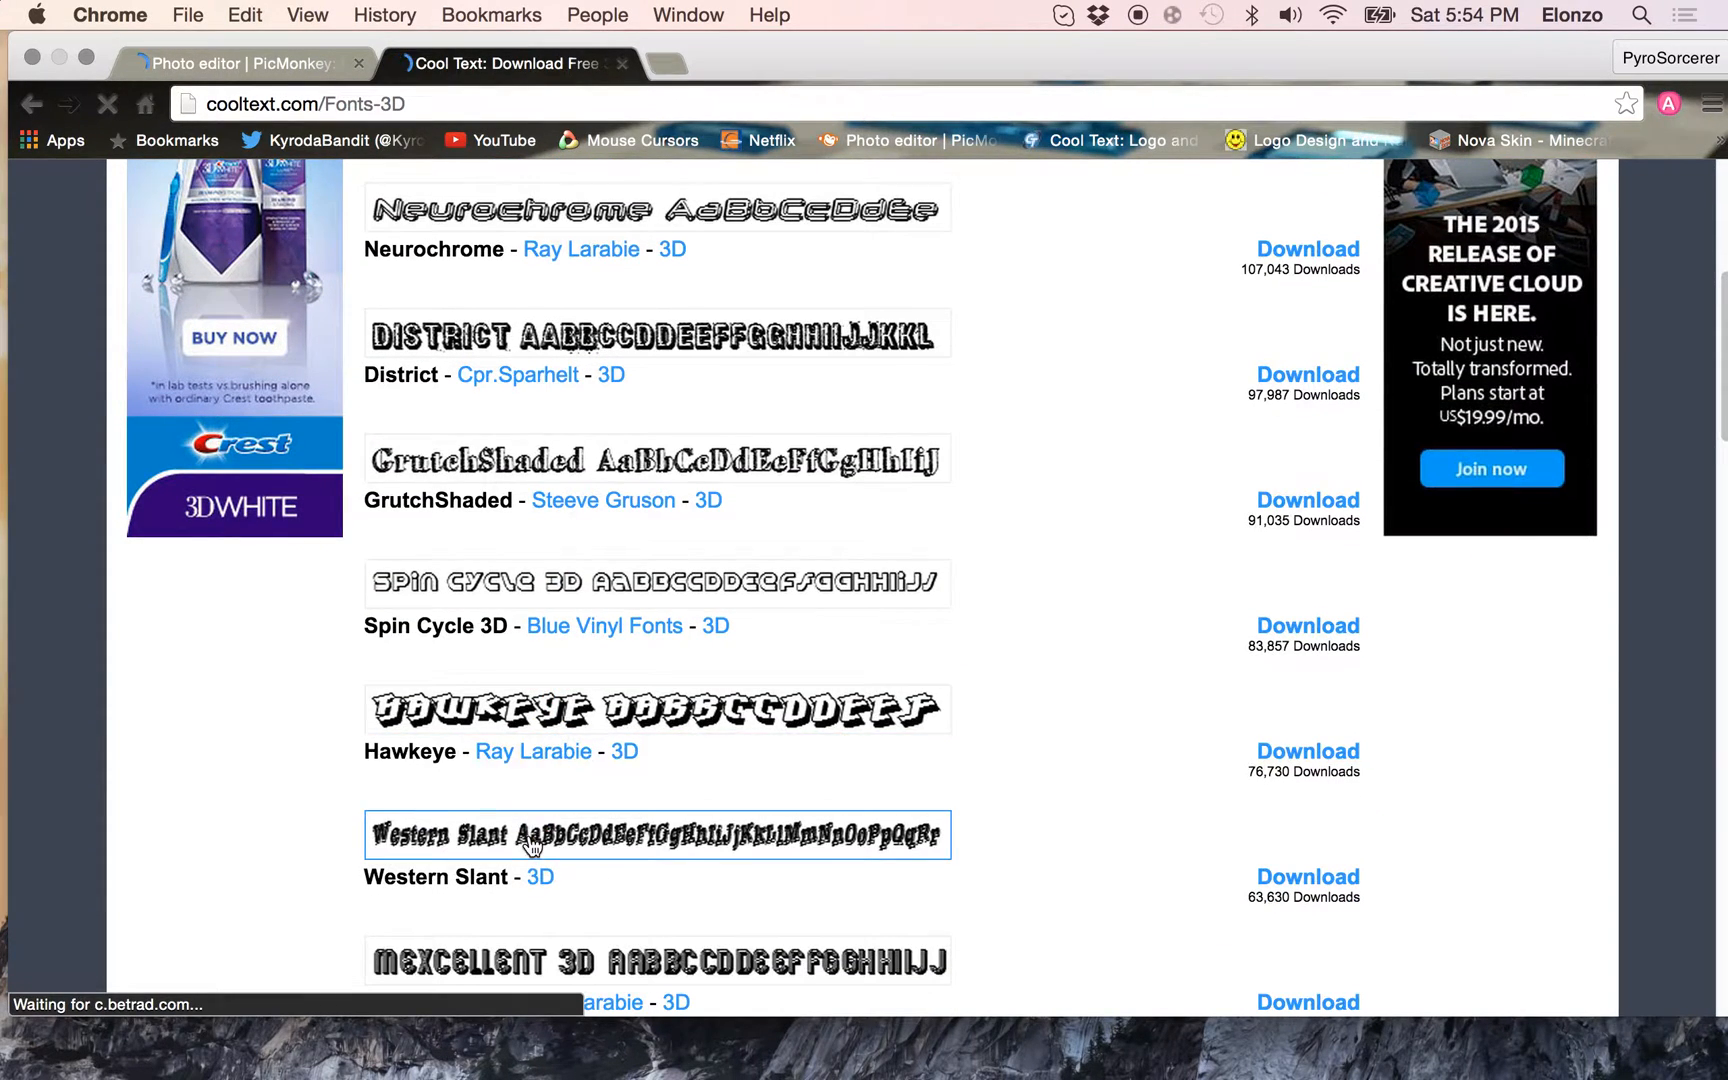
{"action": "scroll", "coordinate": [531, 846], "scroll_direction": "down", "scroll_amount": 6}
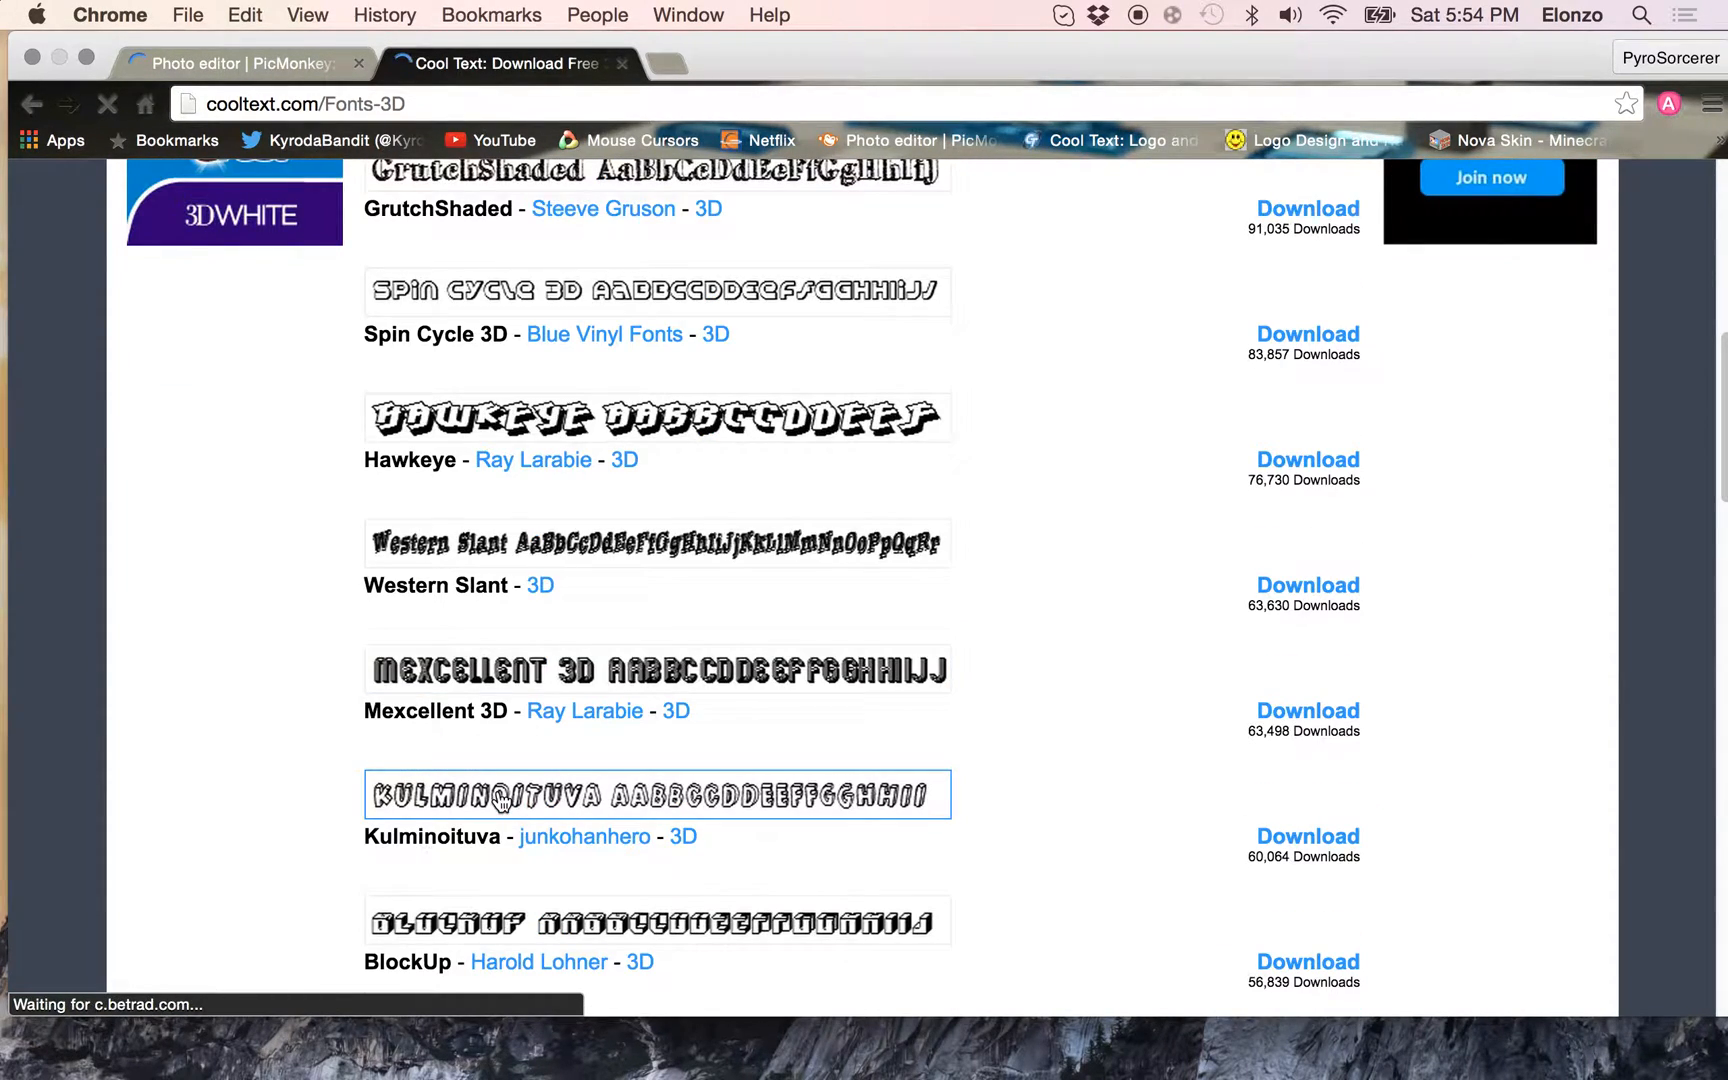
{"action": "left_click", "coordinate": [502, 800]}
Look over the logo styles offered for the Kulminoituva font and choose the Skate style for the design
{"action": "left_click", "coordinate": [512, 622]}
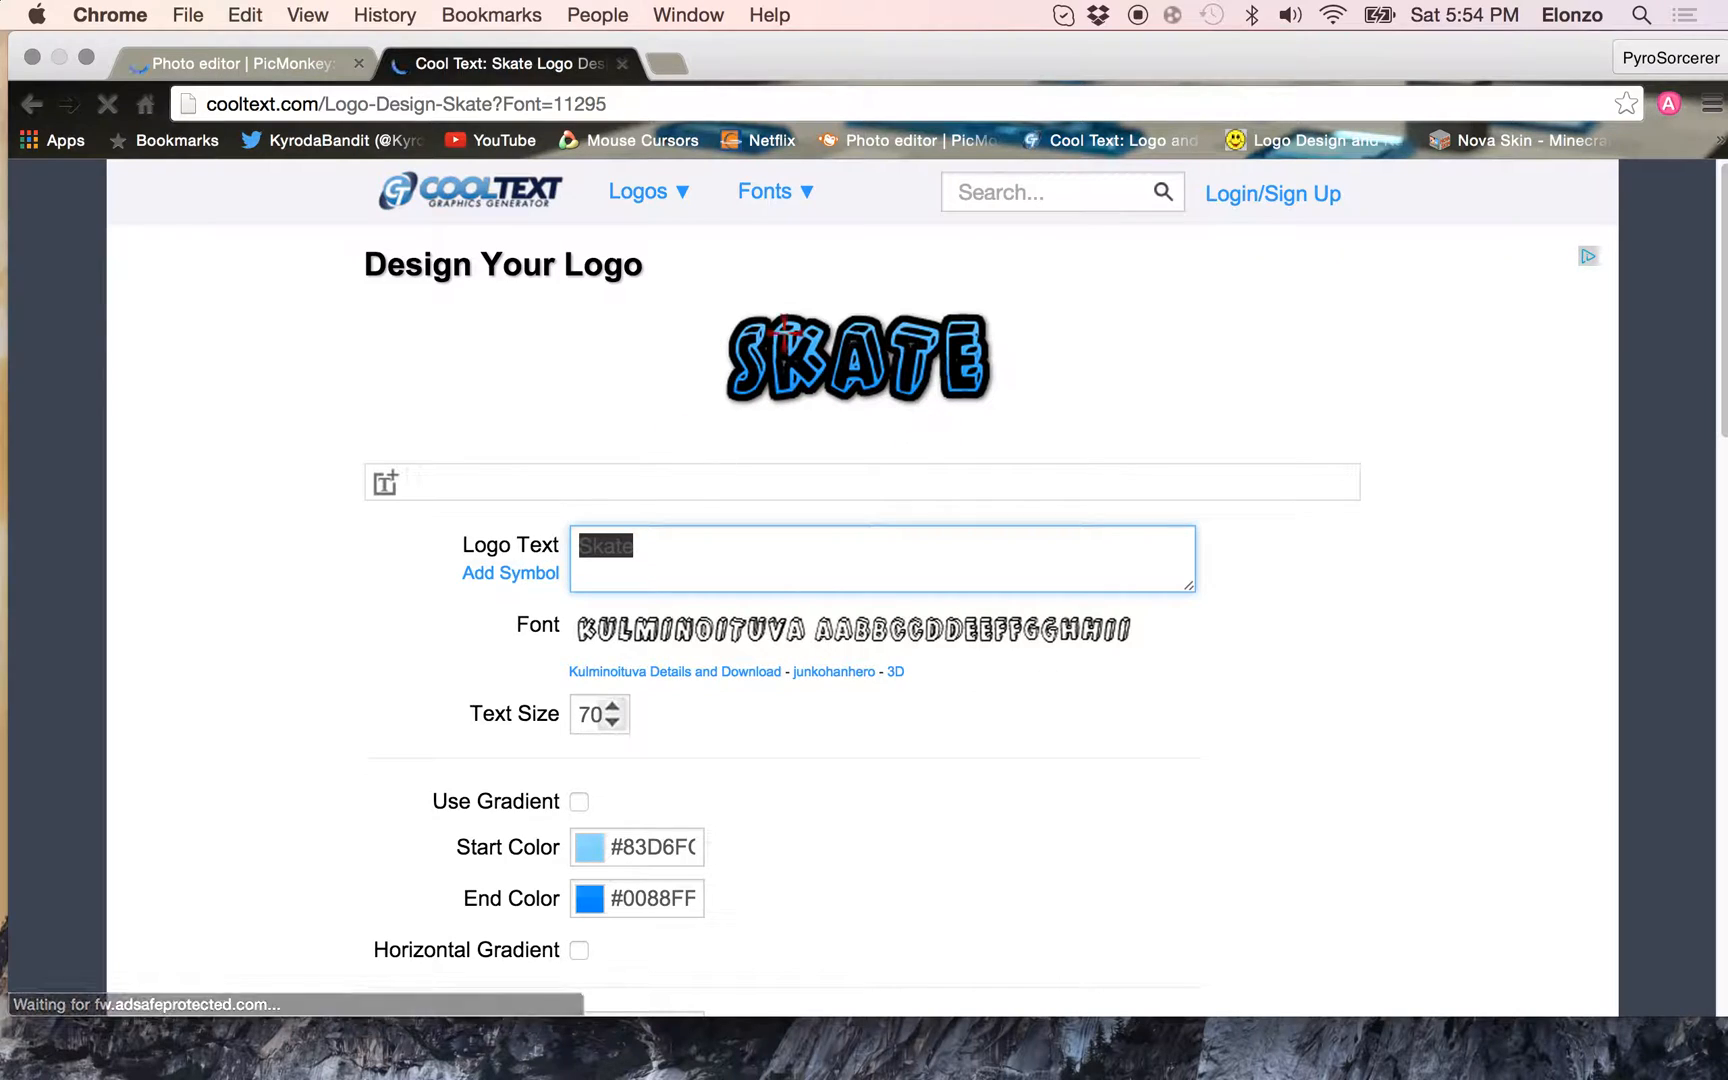
{"action": "left_click", "coordinate": [33, 103]}
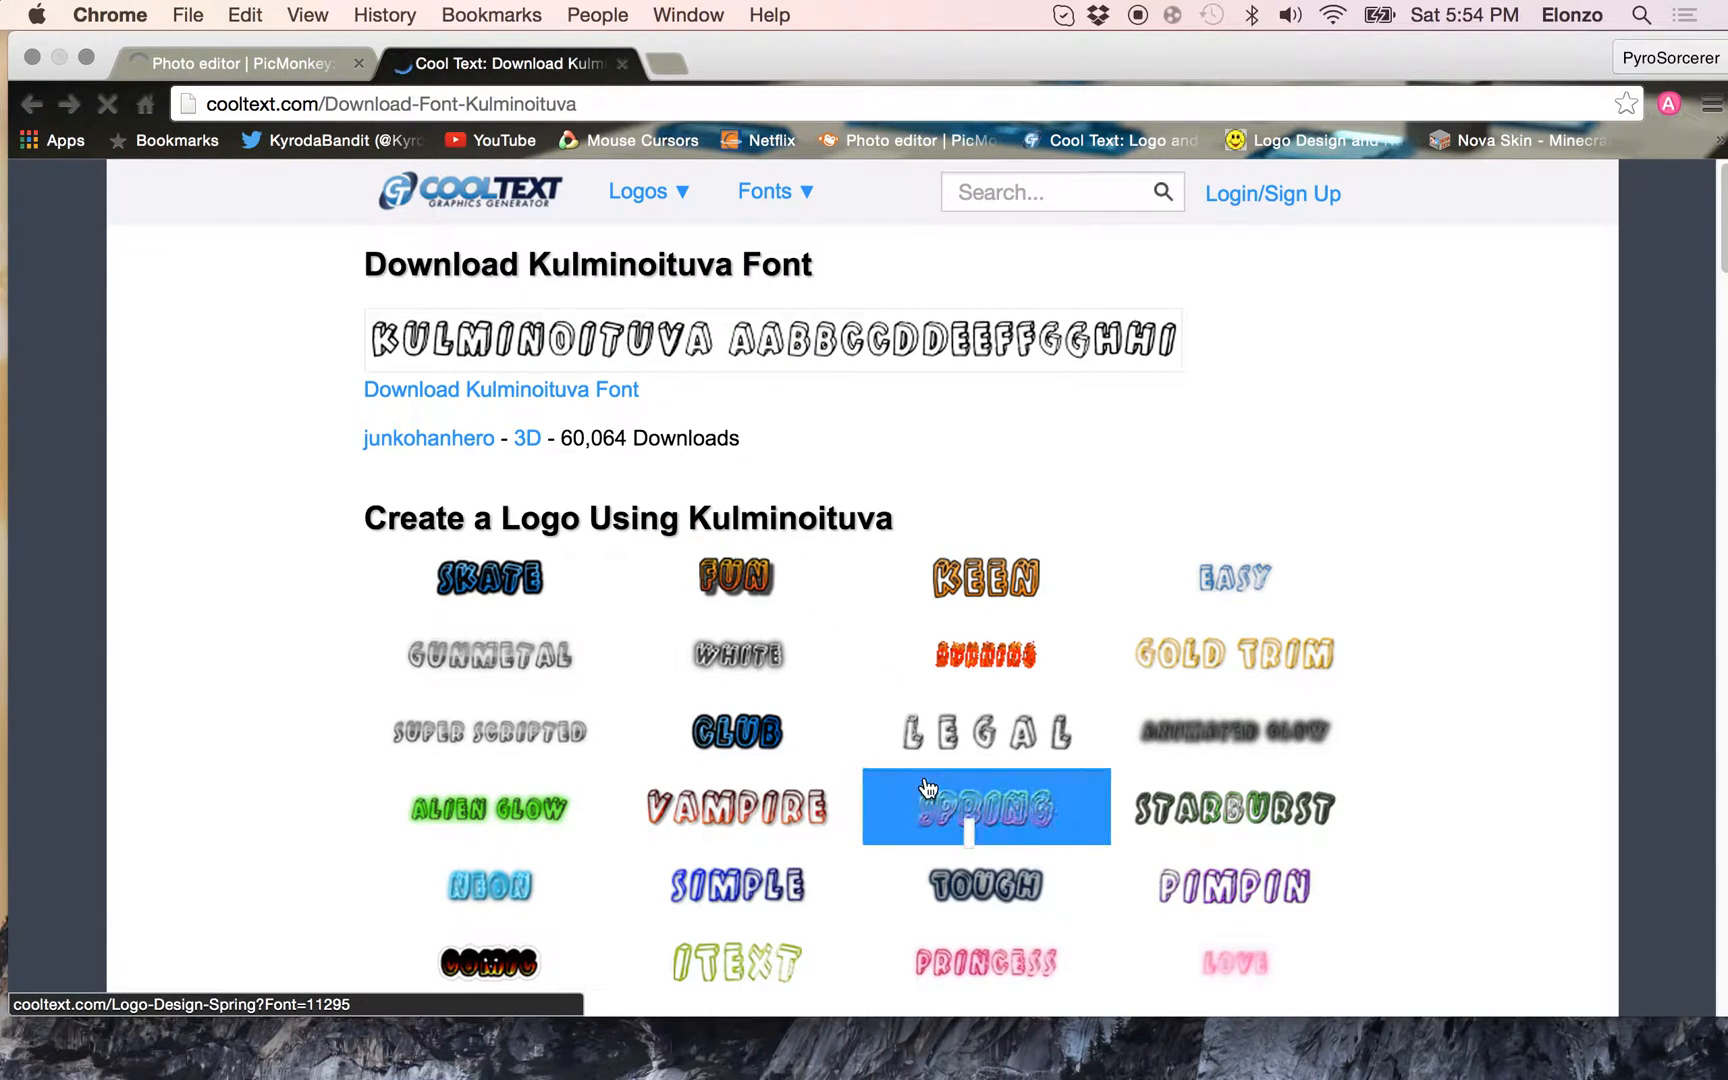
{"action": "mouse_move", "coordinate": [558, 595]}
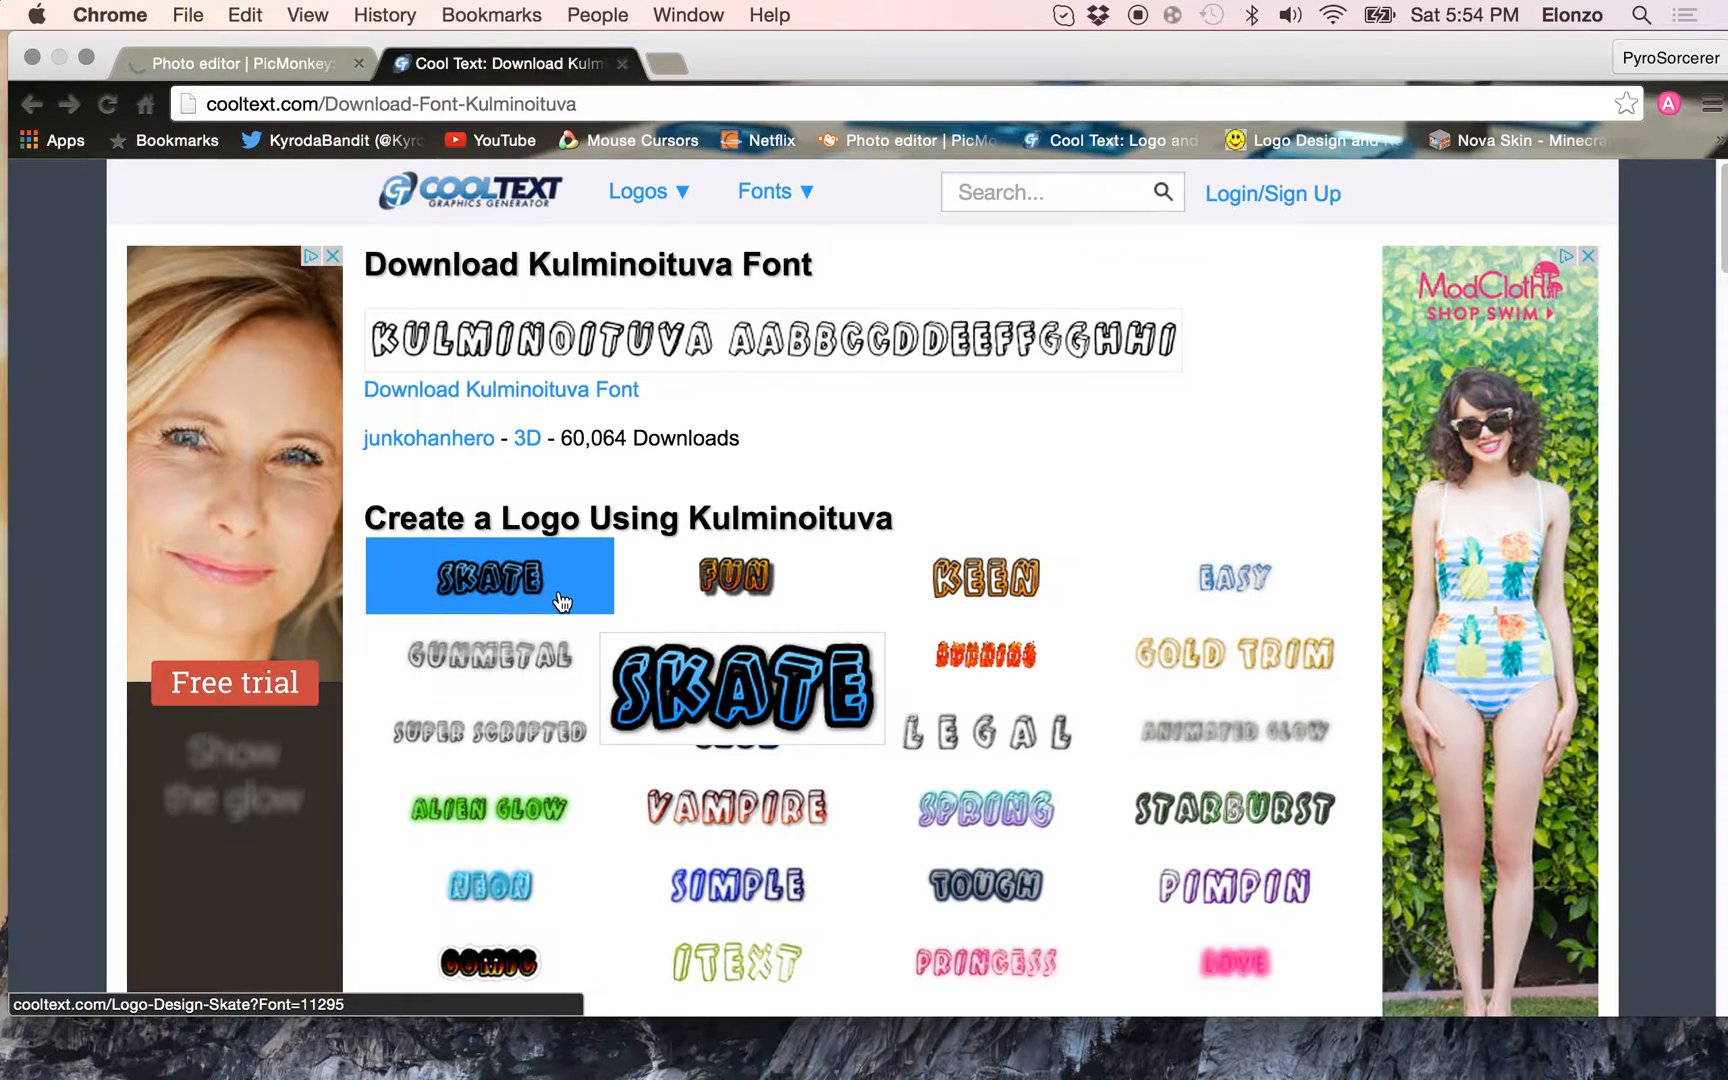
{"action": "scroll", "coordinate": [795, 605], "scroll_direction": "down", "scroll_amount": 1}
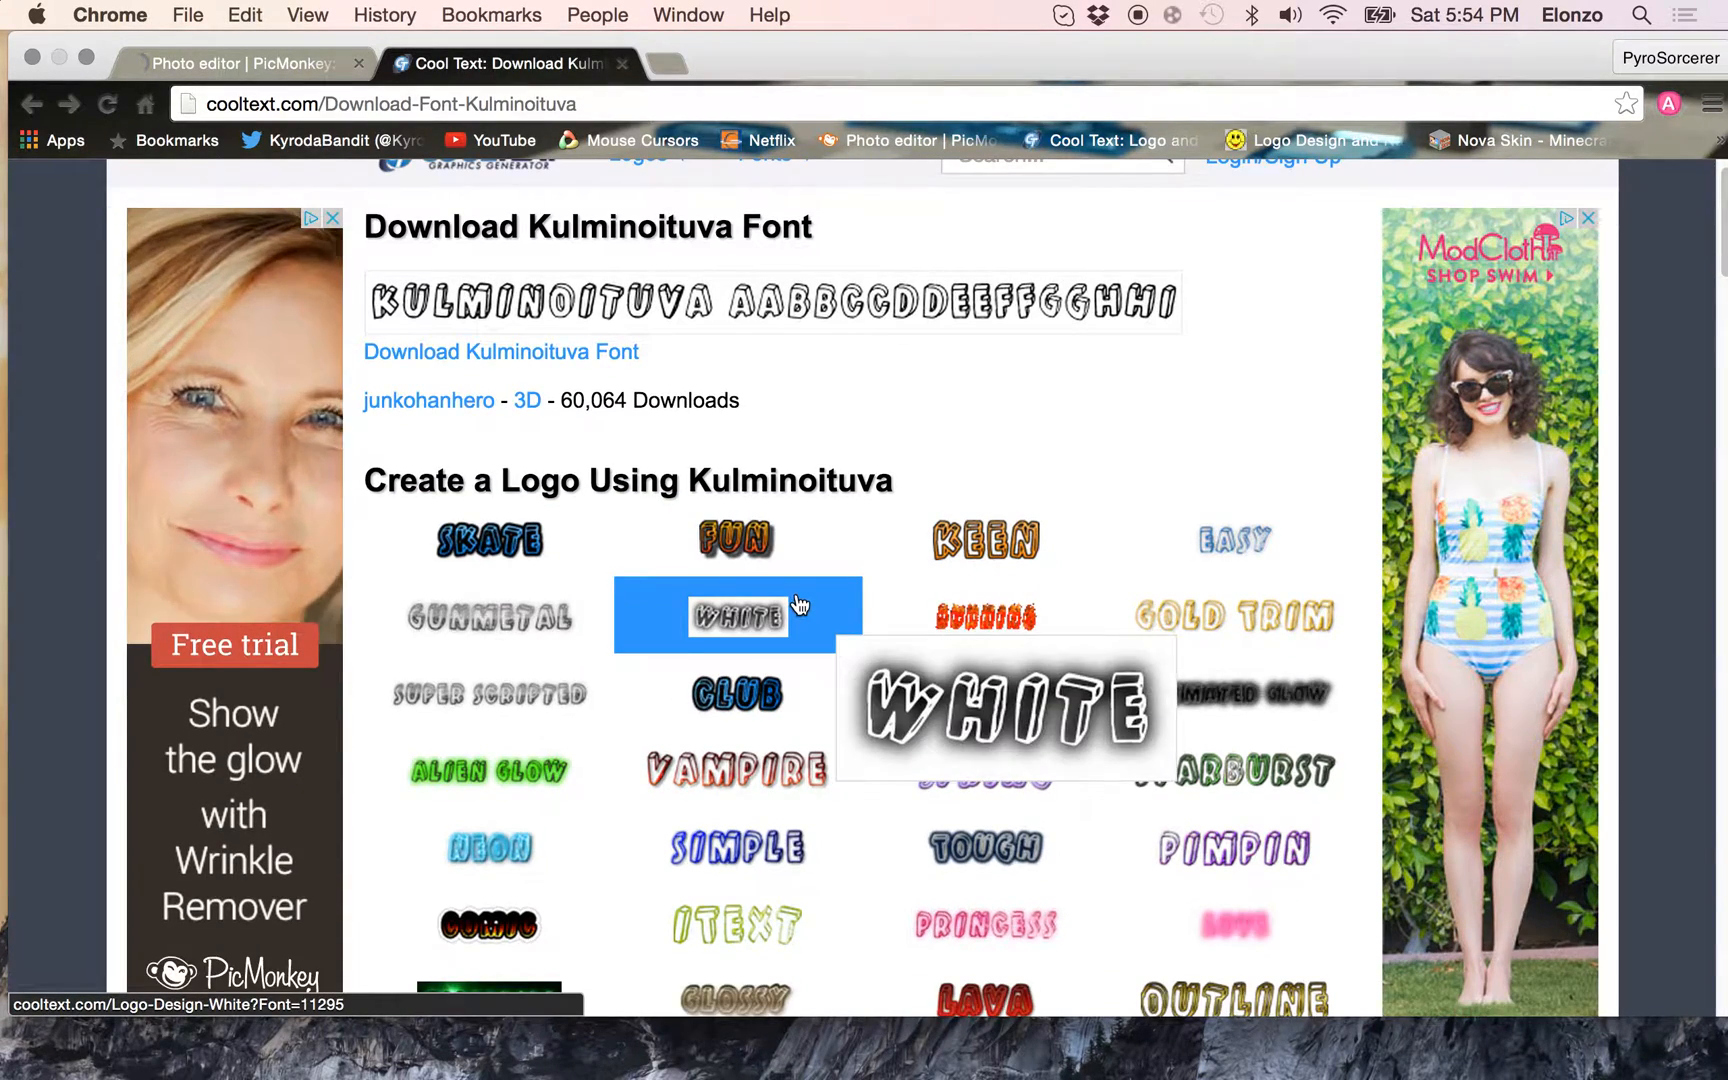
{"action": "scroll", "coordinate": [800, 604], "scroll_direction": "down", "scroll_amount": 4}
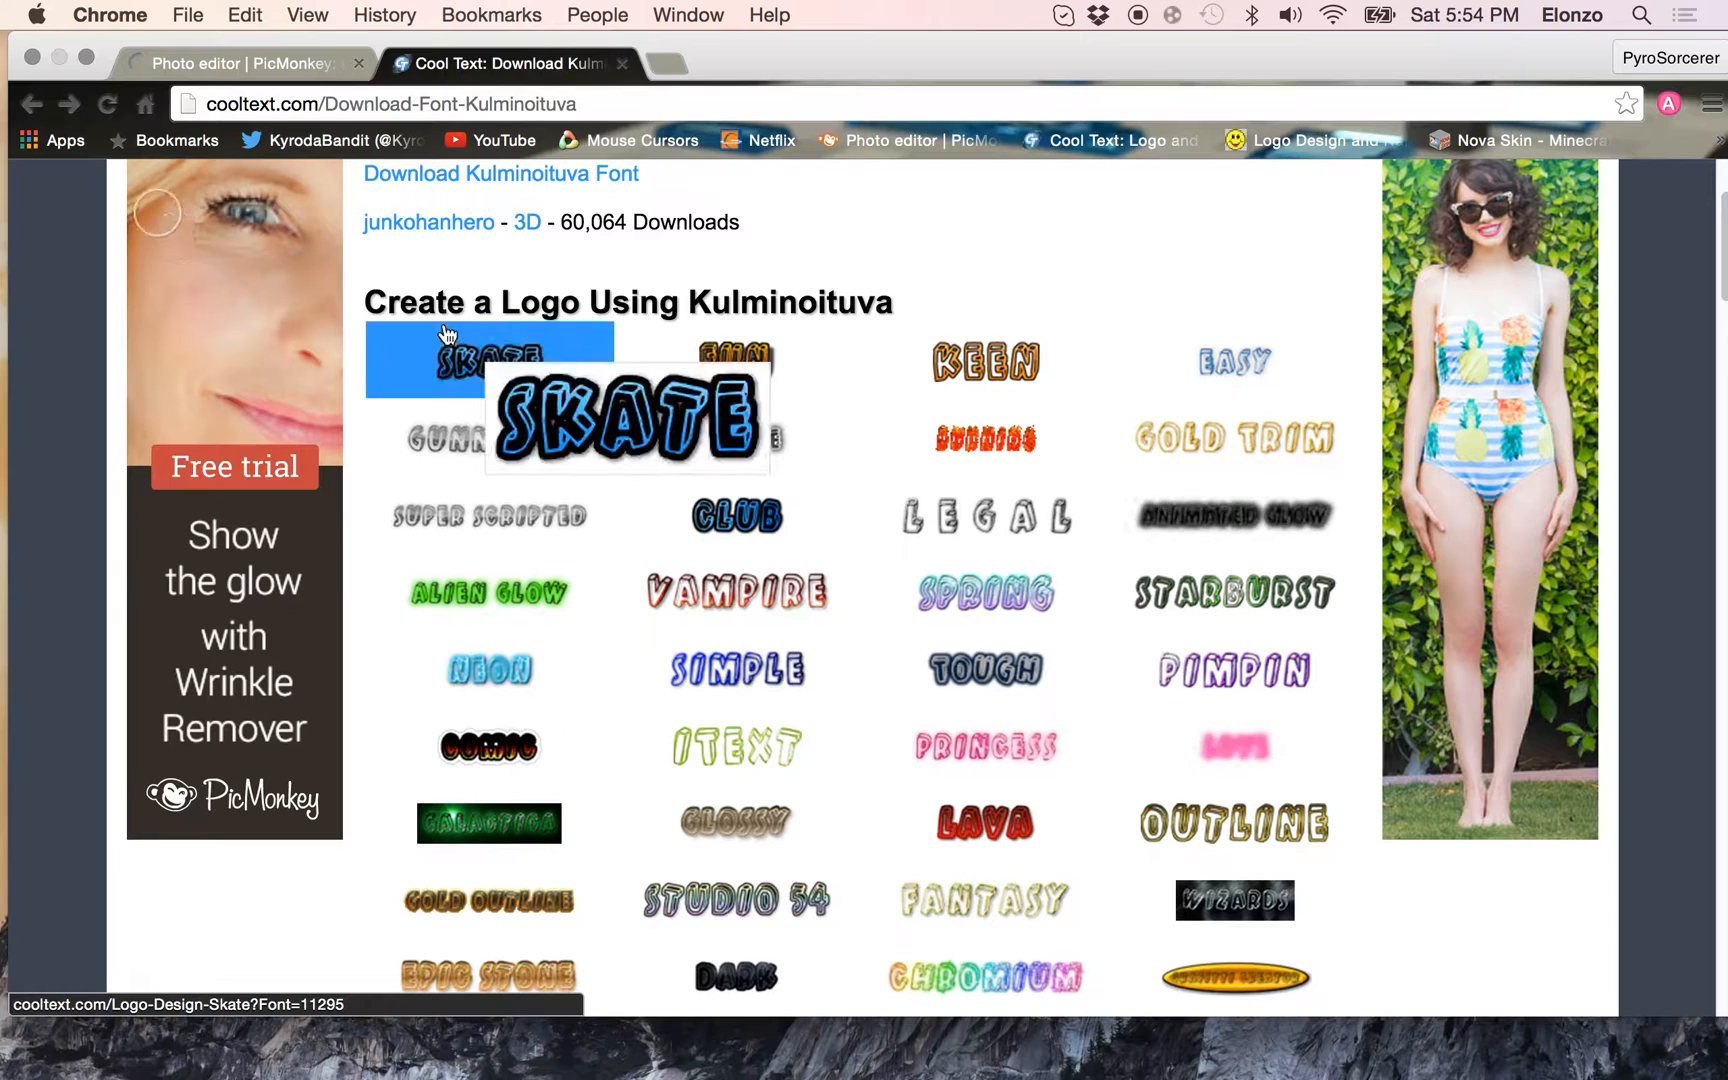
{"action": "left_click", "coordinate": [447, 336]}
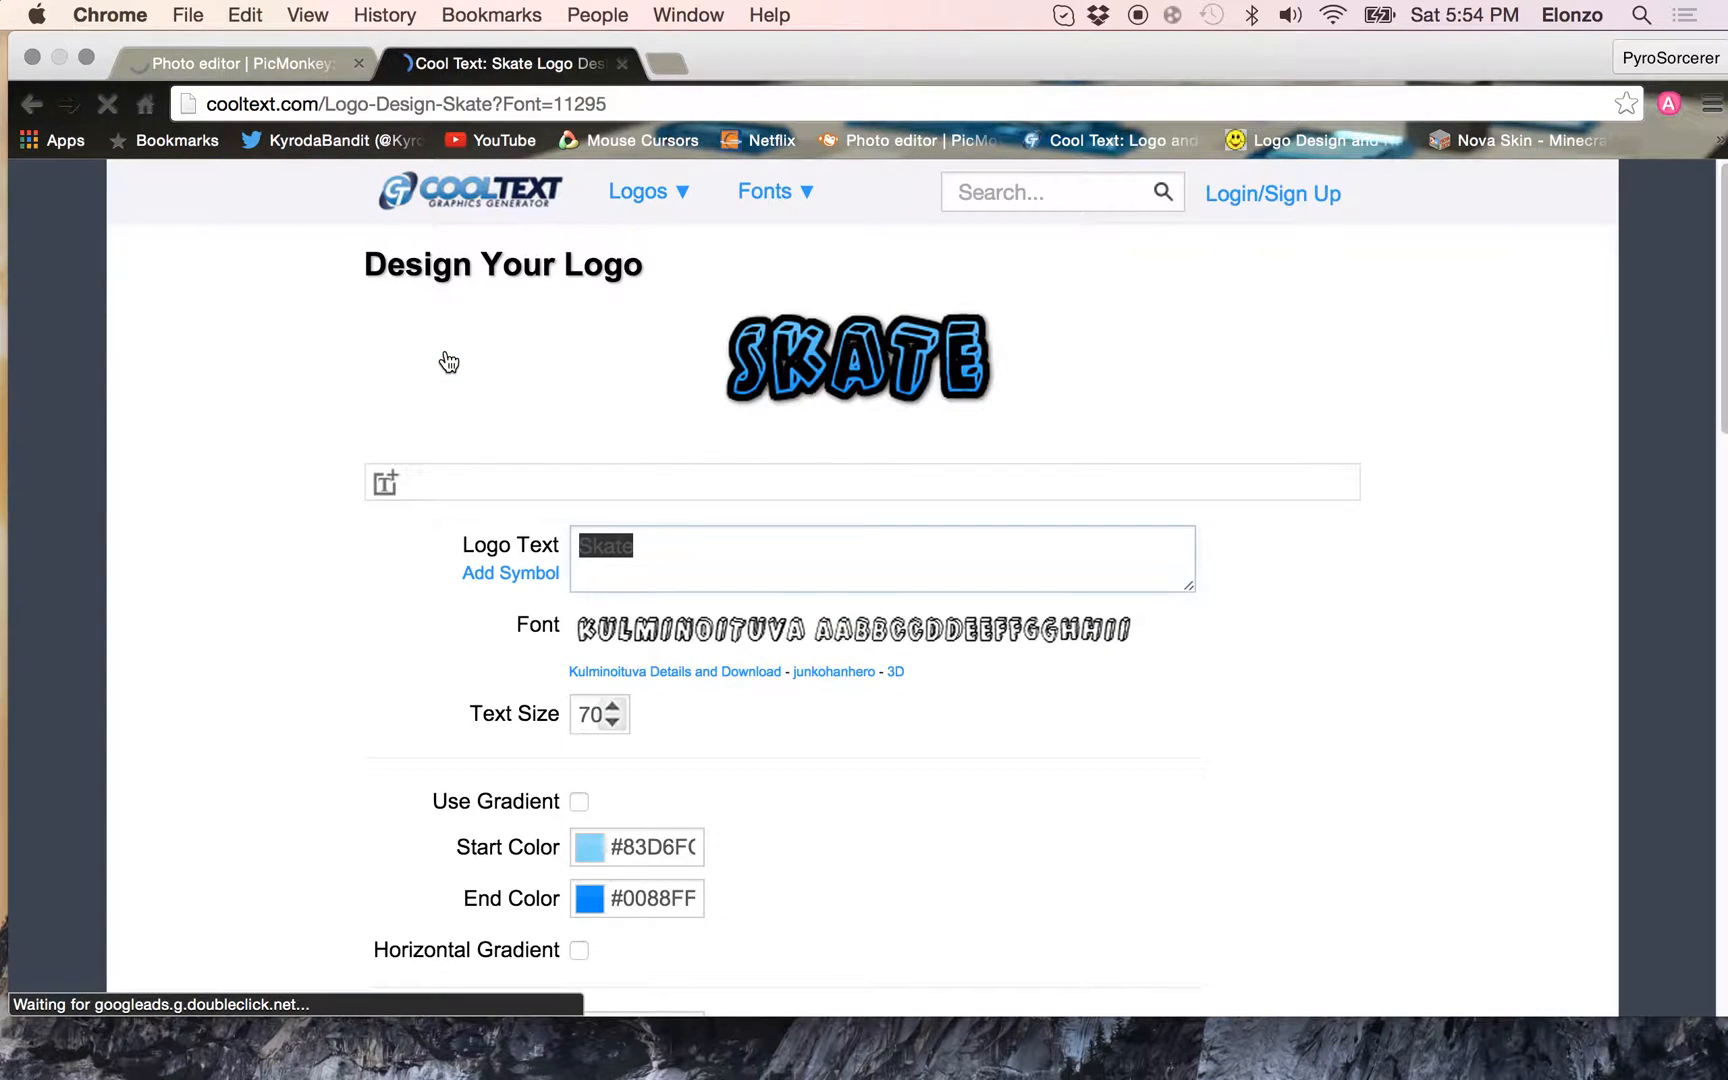
Replace the sample logo text with "UserName"
{"action": "key", "text": "BackSpace"}
{"action": "type", "text": "User"}
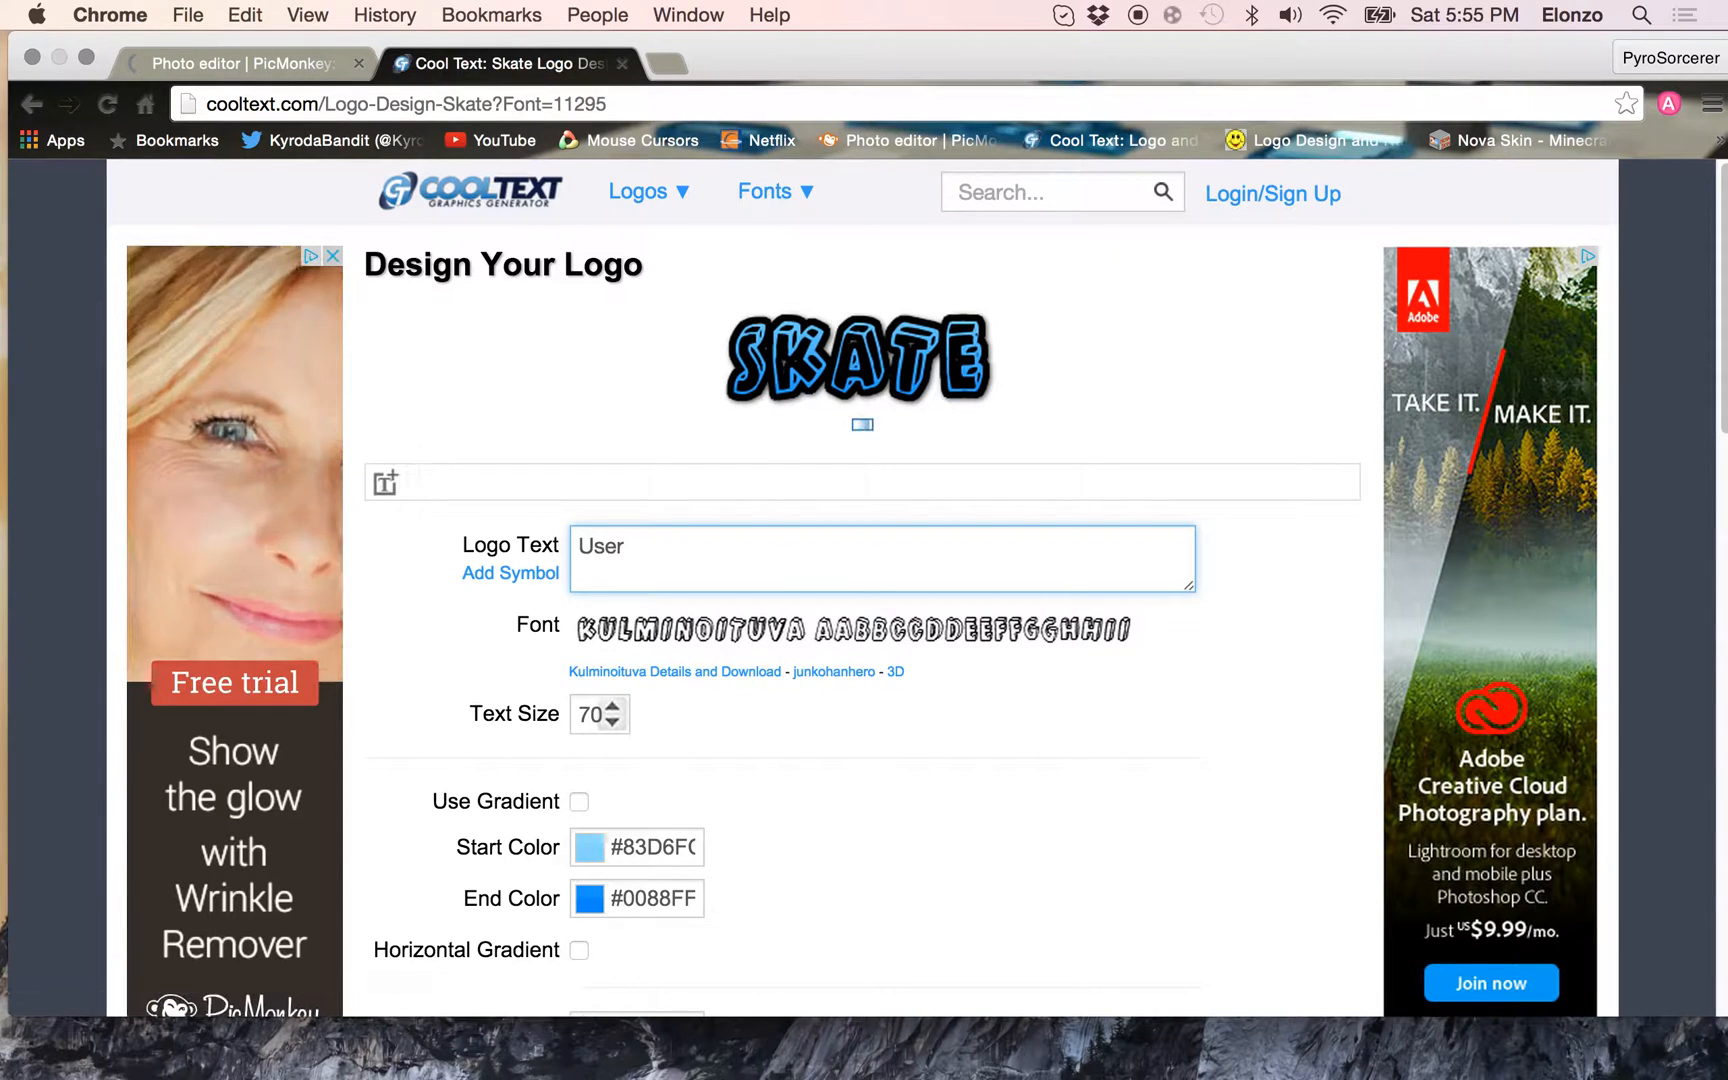
{"action": "type", "text": "Name"}
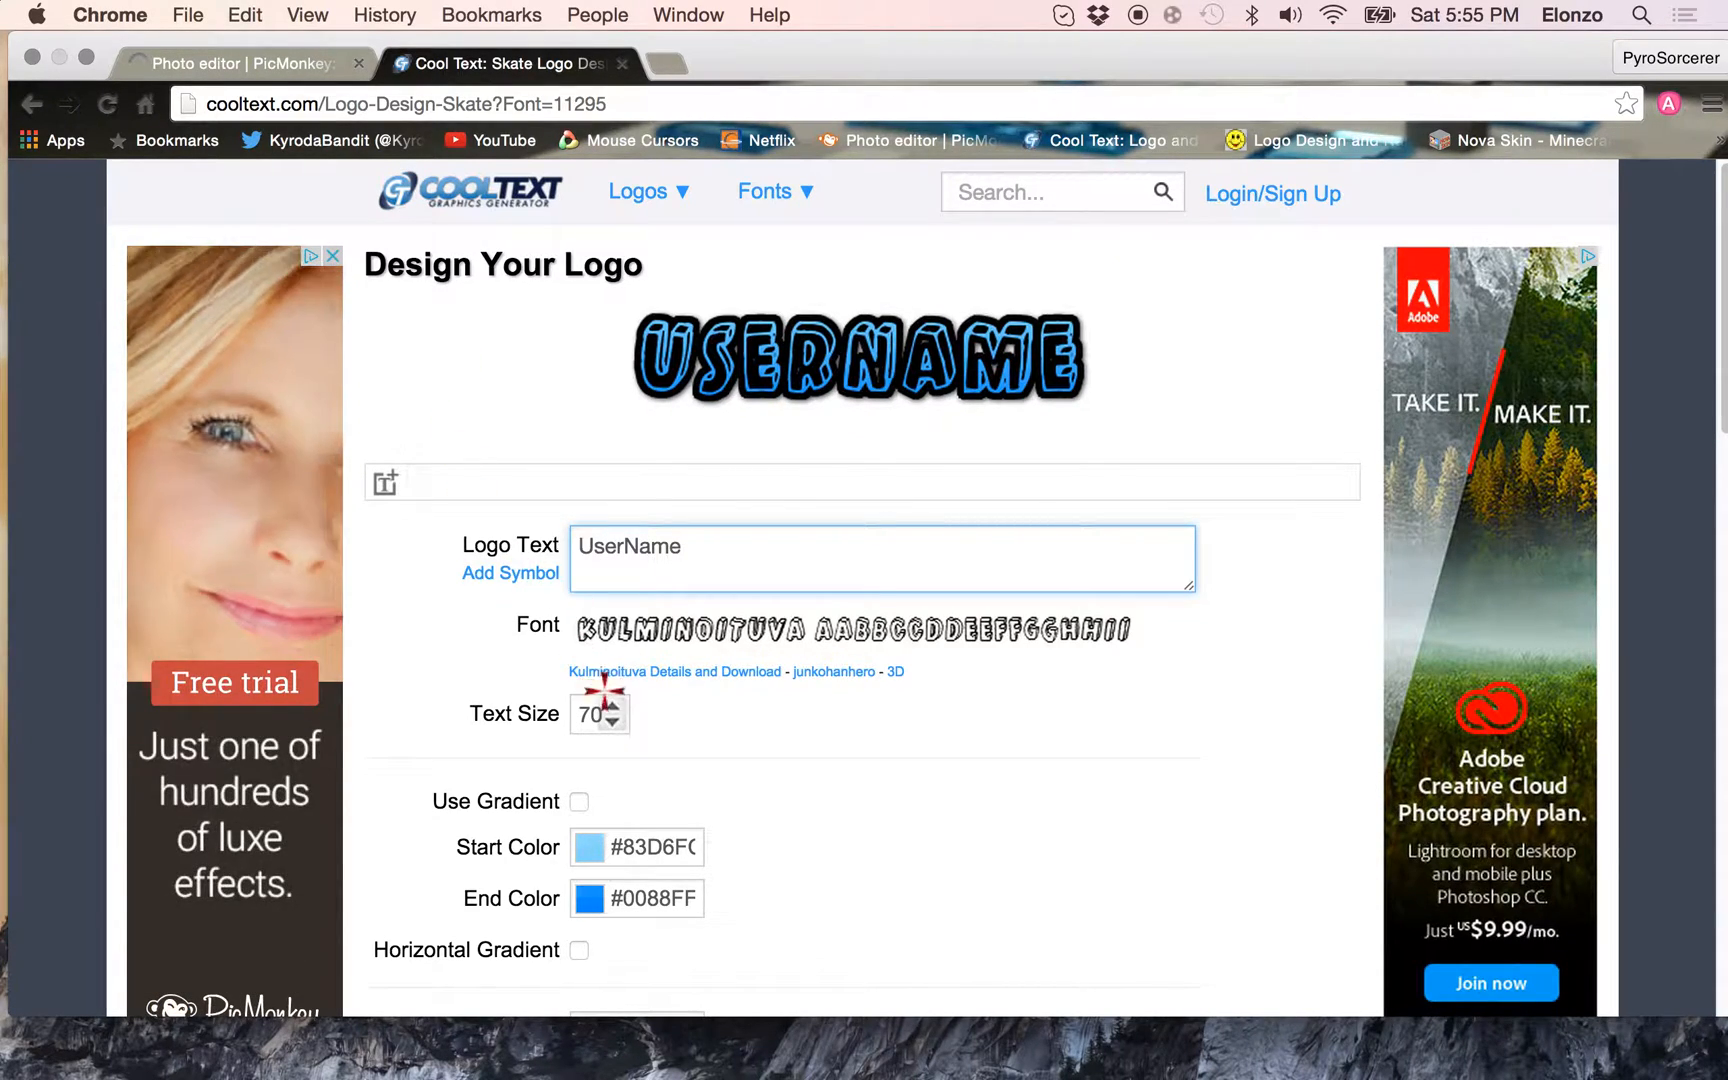
Set the logo text's gradient start color to red and check the logo preview
{"action": "left_click", "coordinate": [607, 845]}
{"action": "scroll", "coordinate": [667, 860], "scroll_direction": "down", "scroll_amount": 2}
{"action": "left_click_drag", "start_coordinate": [671, 818], "coordinate": [510, 872]}
{"action": "left_click", "coordinate": [720, 885]}
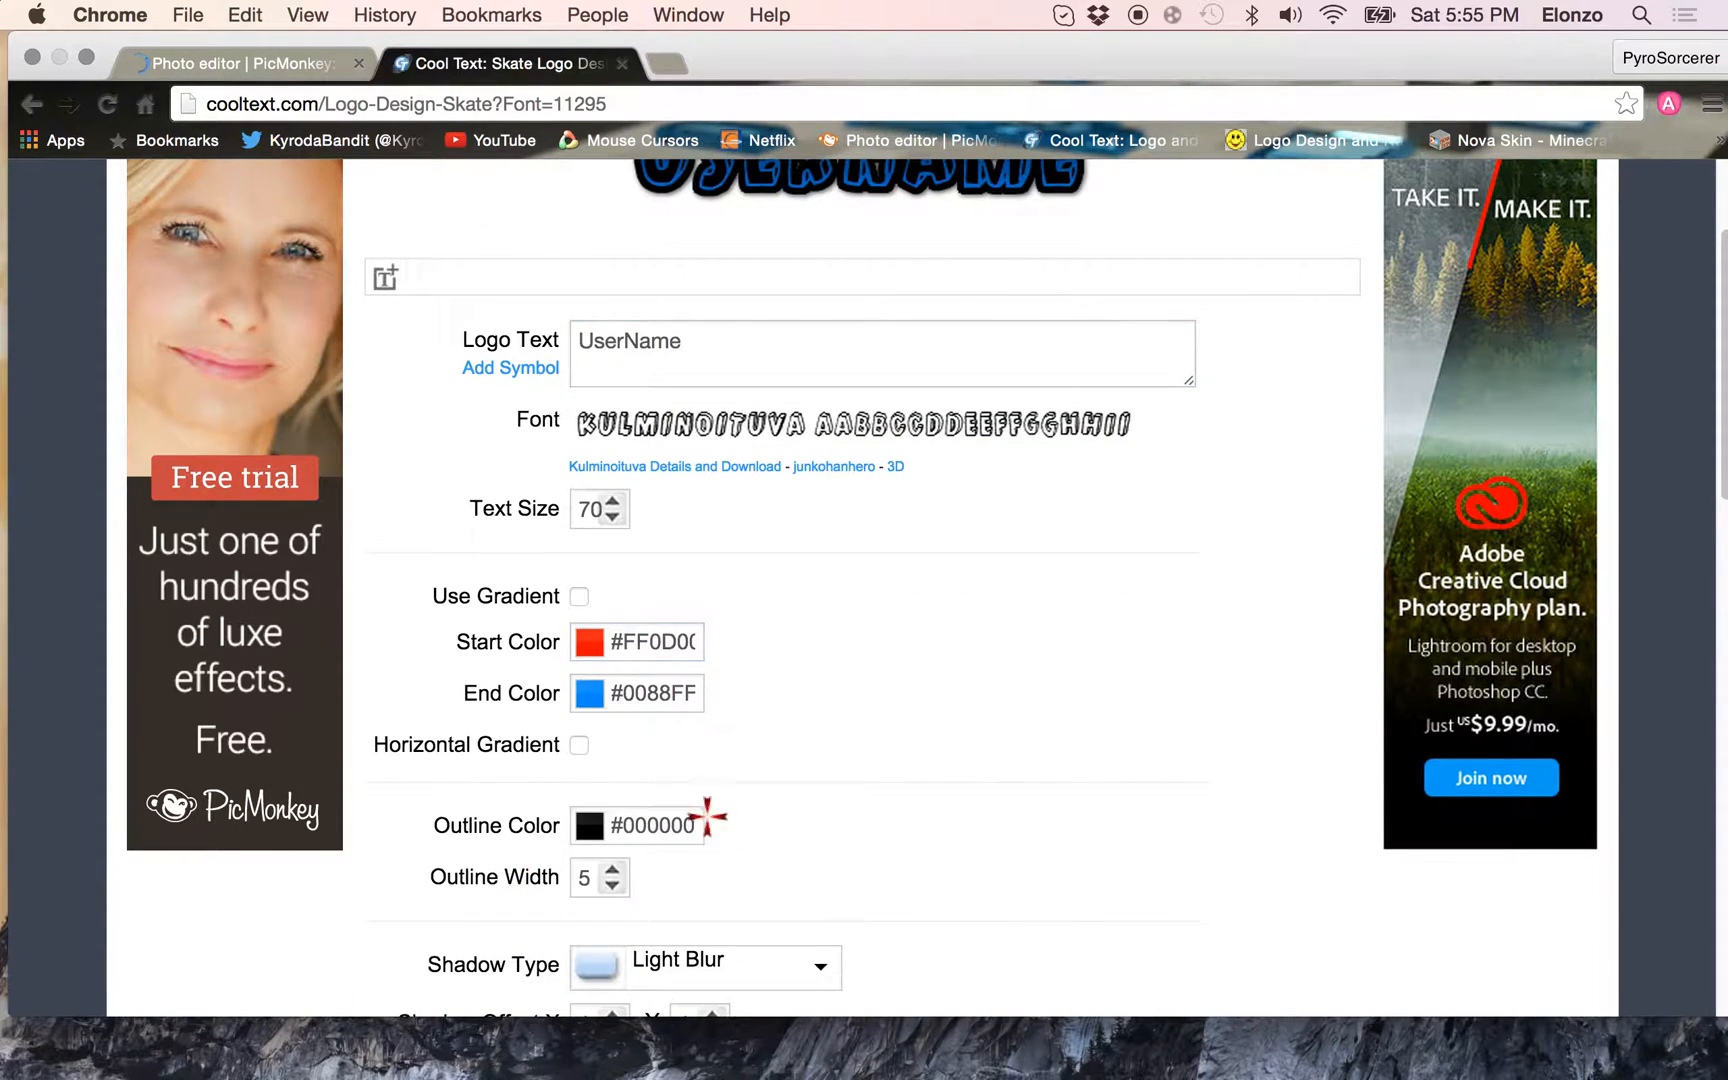
{"action": "scroll", "coordinate": [856, 617], "scroll_direction": "up", "scroll_amount": 2}
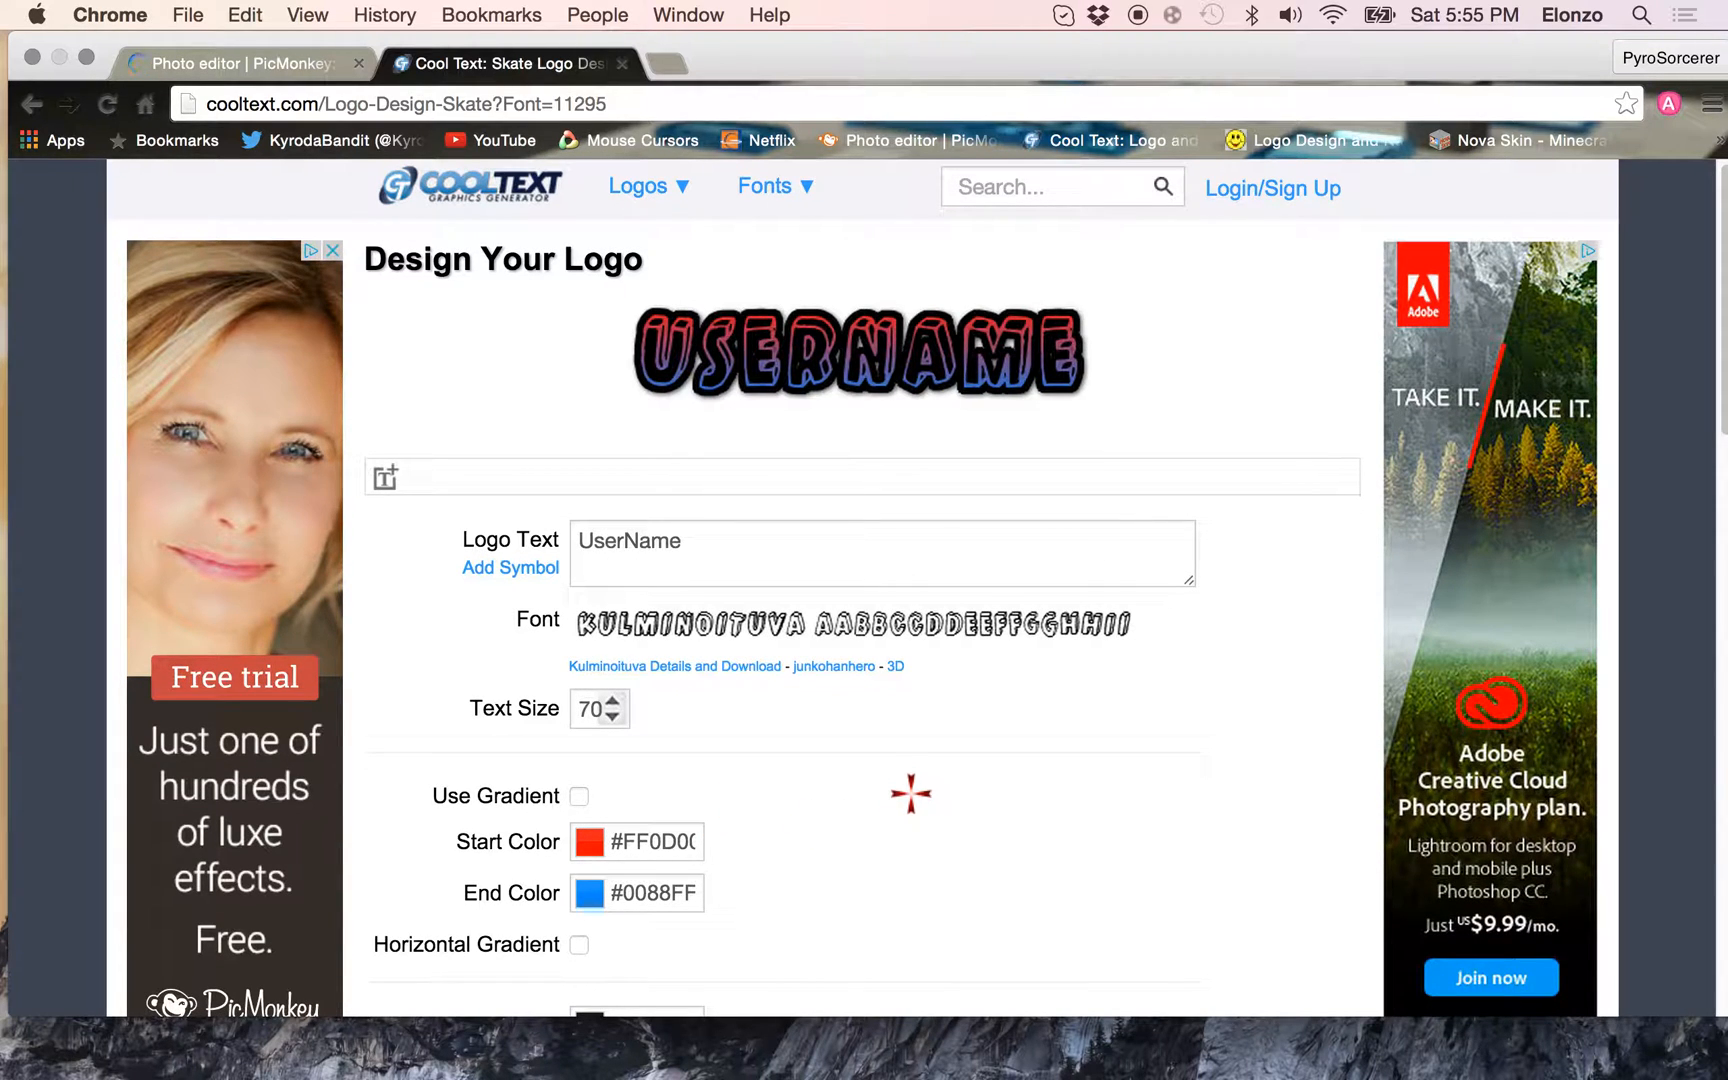
{"action": "scroll", "coordinate": [914, 768], "scroll_direction": "down", "scroll_amount": 5}
{"action": "scroll", "coordinate": [657, 490], "scroll_direction": "up", "scroll_amount": 5}
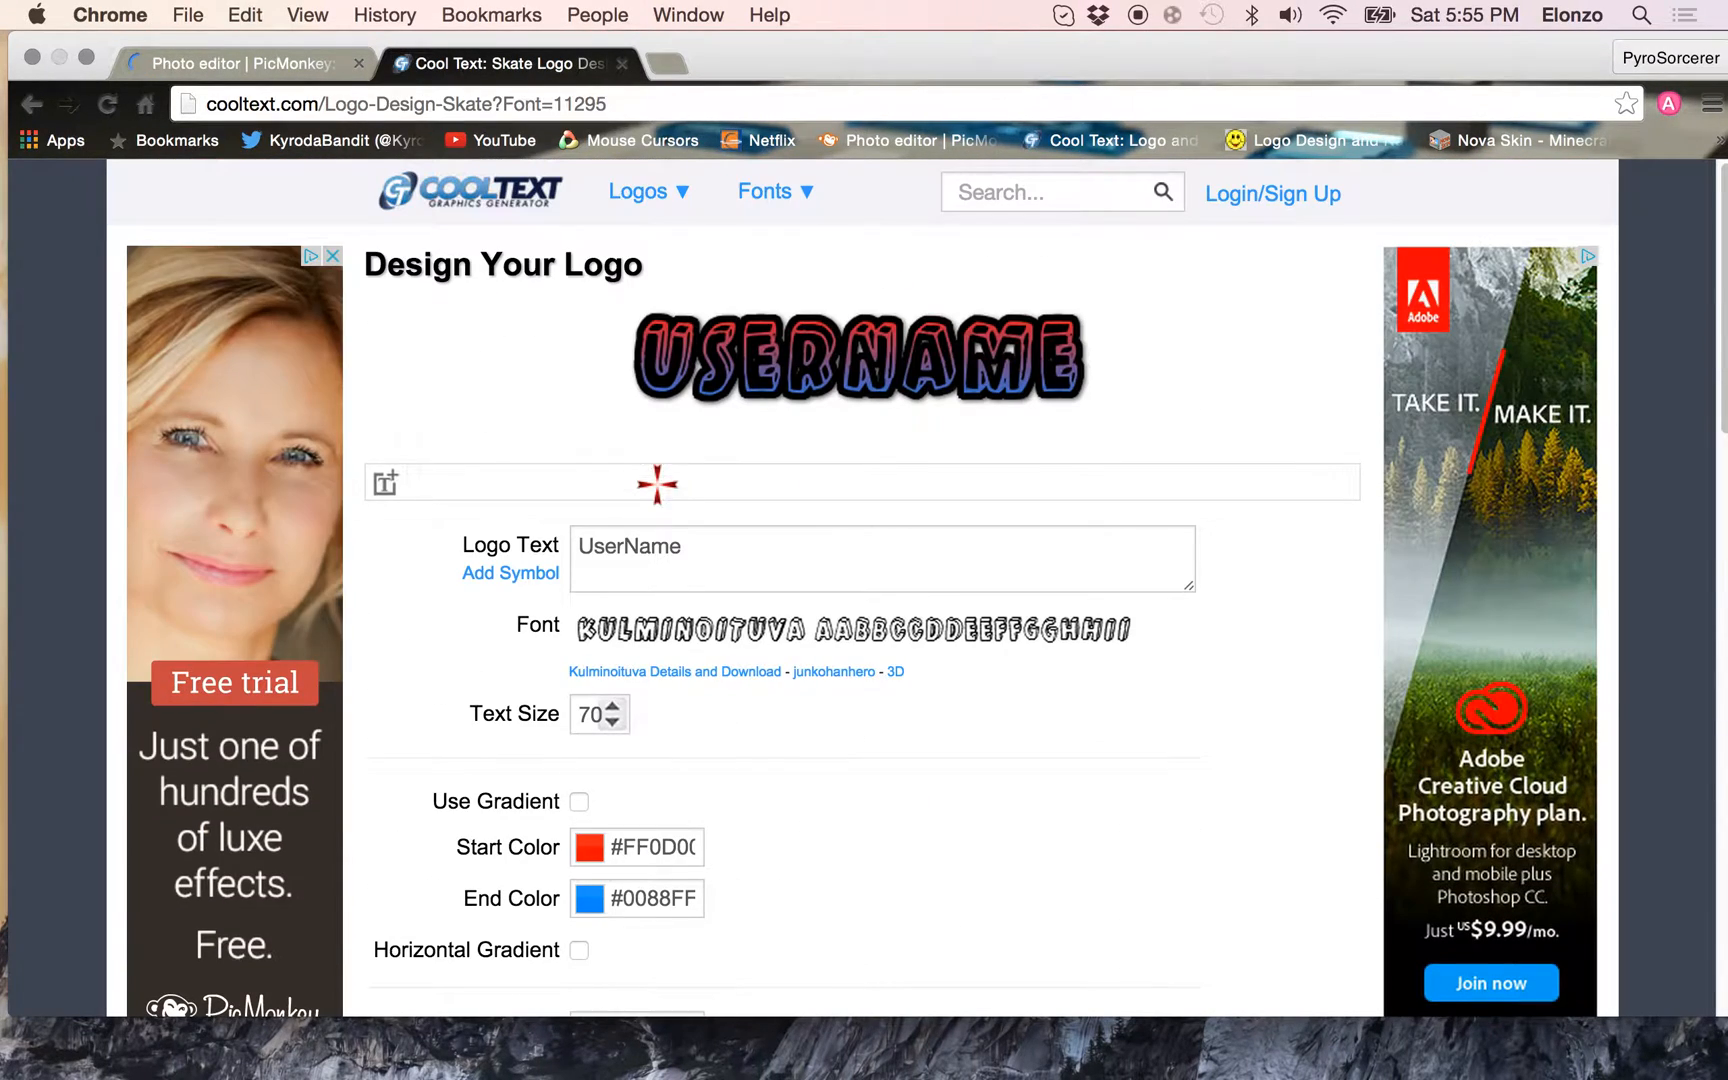
Examine the logo's text, color, outline, shadow type, alignment and image size options
{"action": "left_click", "coordinate": [705, 544]}
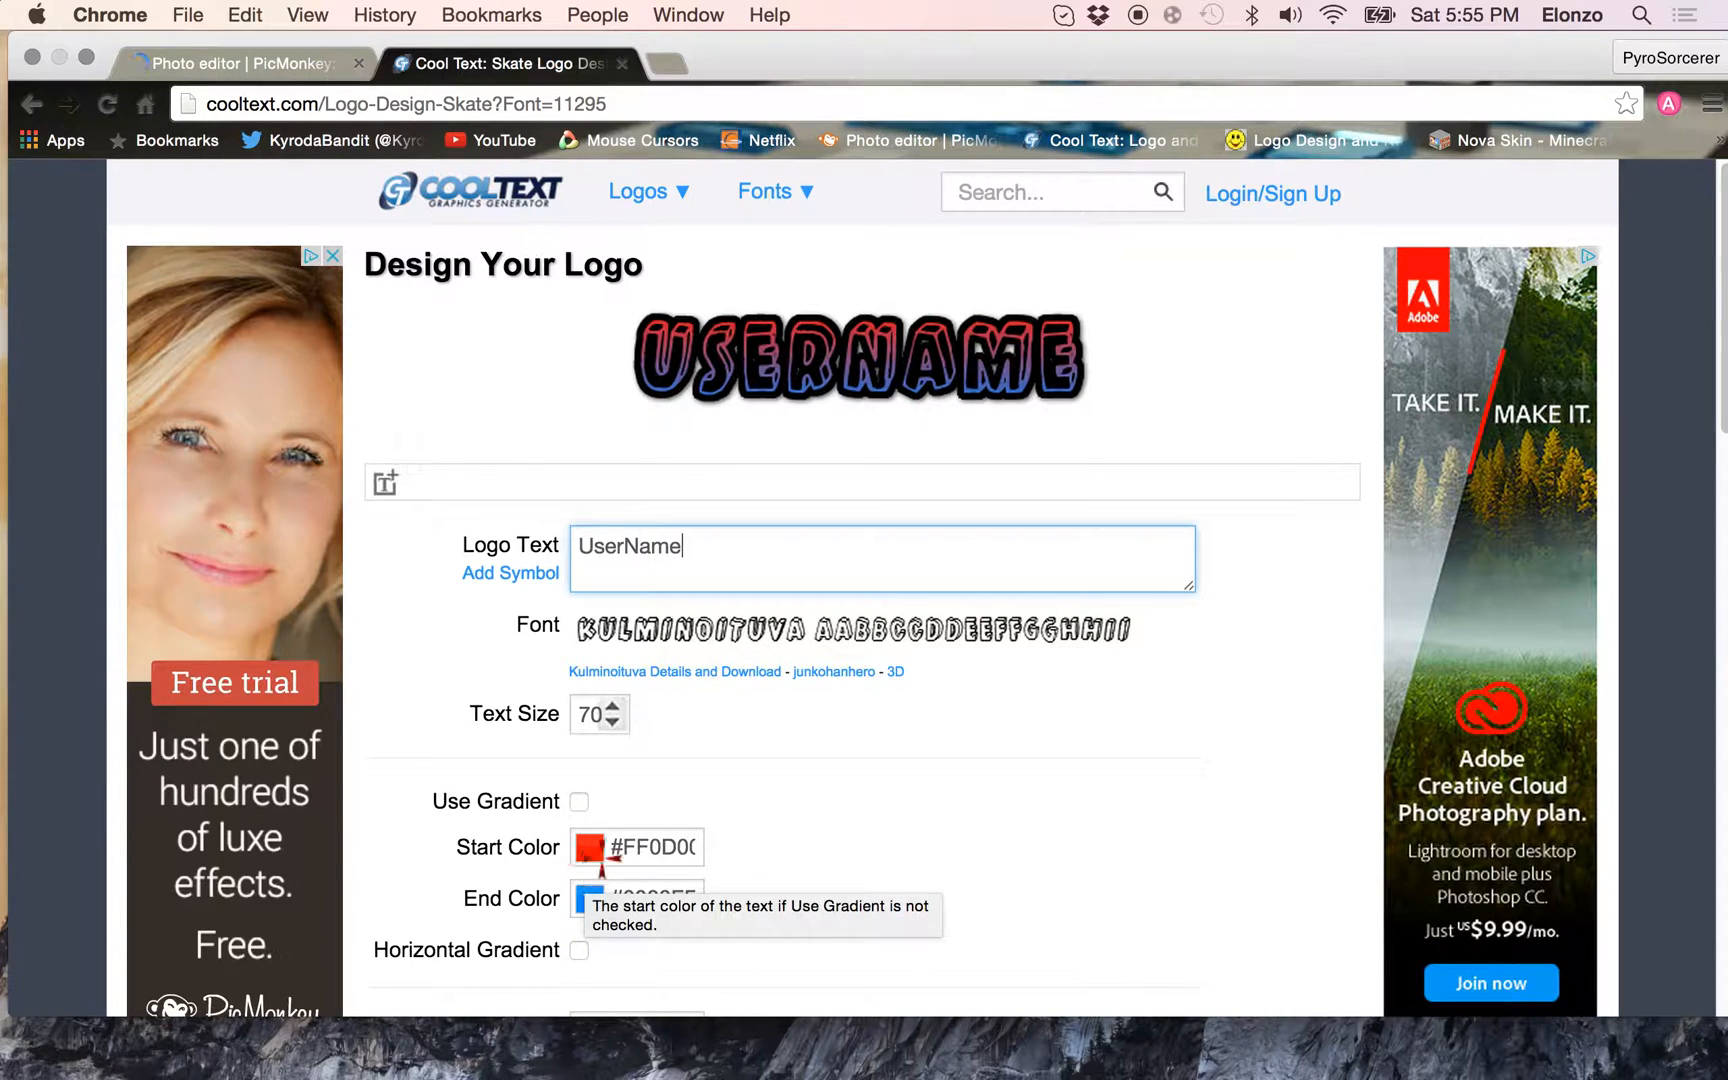
{"action": "left_click", "coordinate": [1013, 805]}
{"action": "scroll", "coordinate": [1013, 805], "scroll_direction": "down", "scroll_amount": 3}
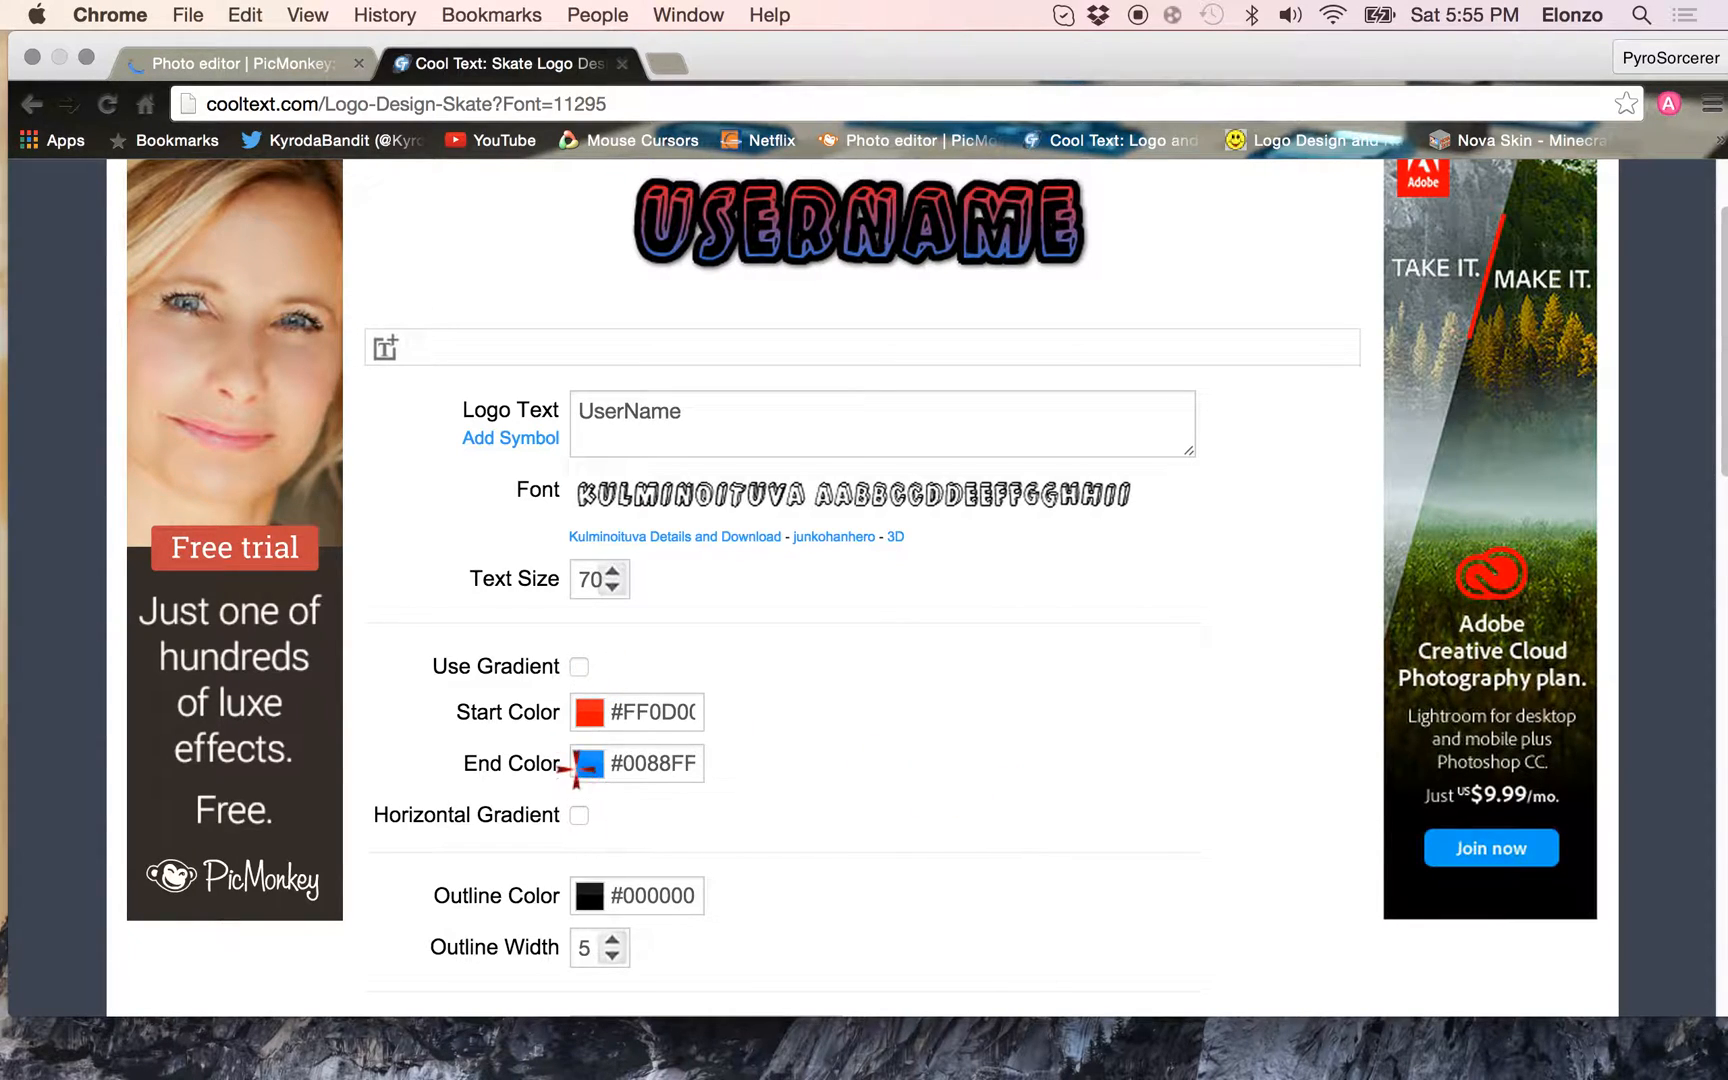
{"action": "scroll", "coordinate": [846, 719], "scroll_direction": "down", "scroll_amount": 5}
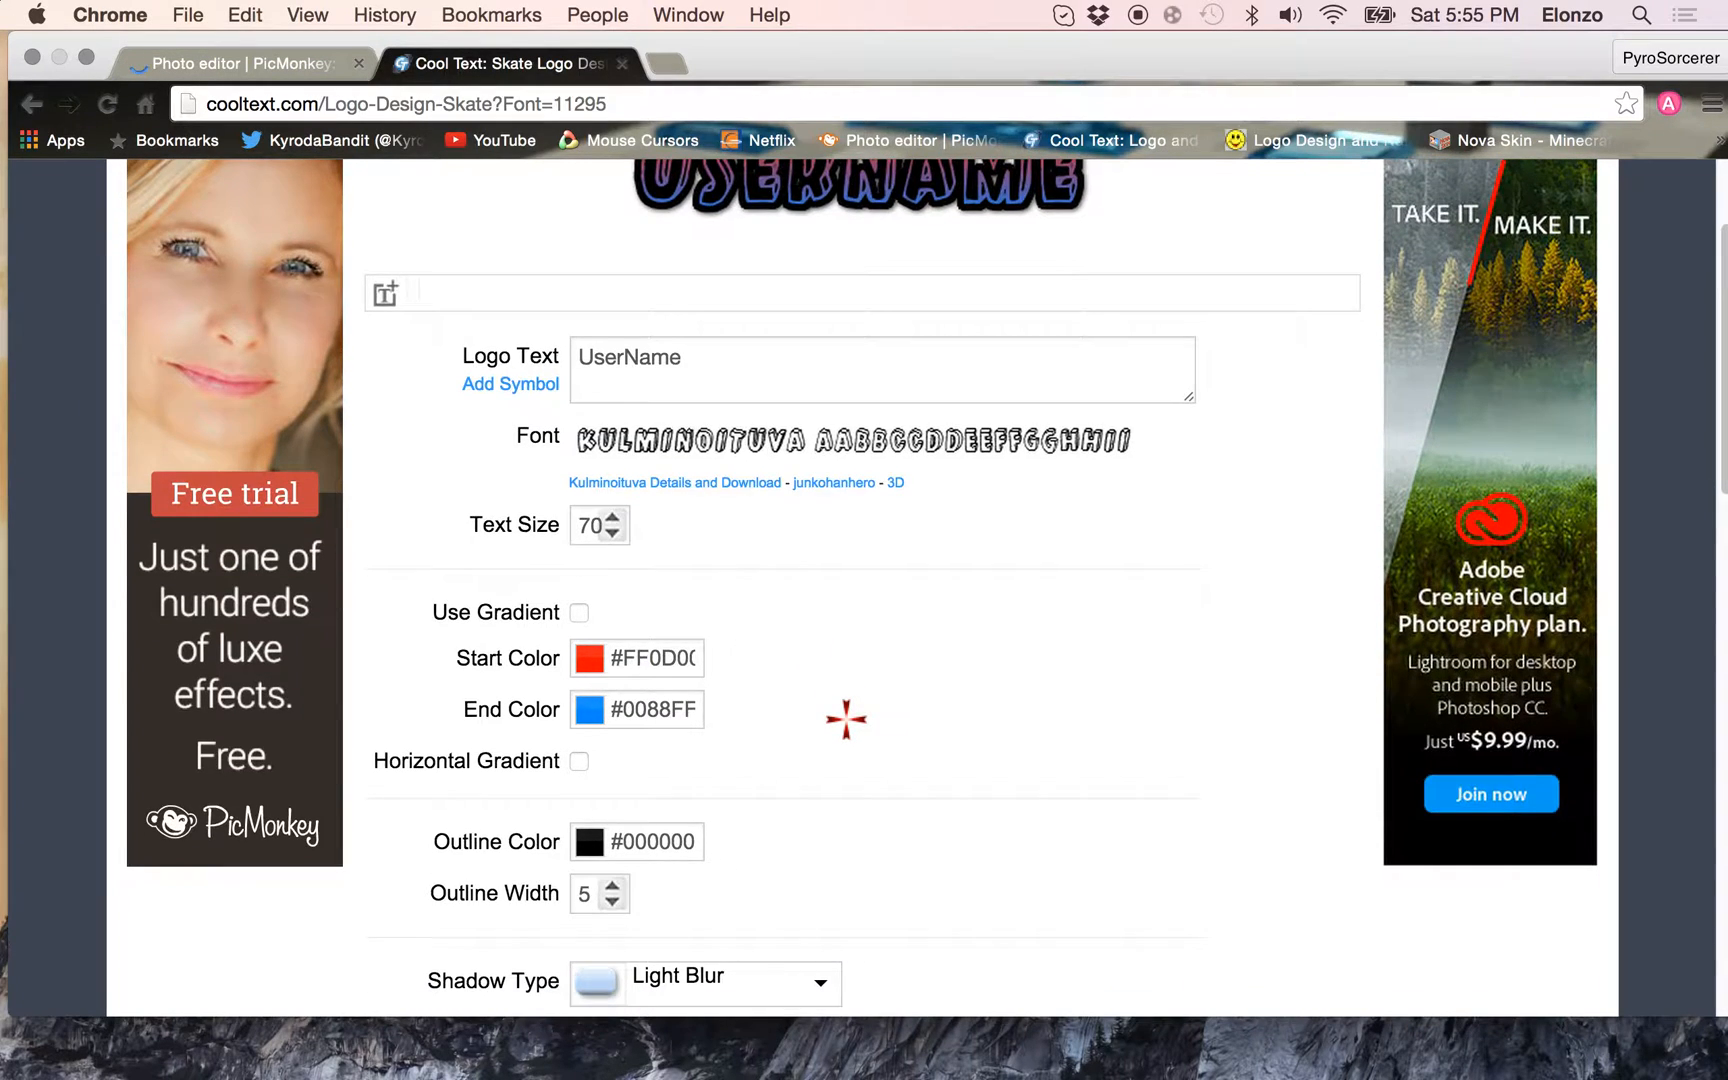
{"action": "left_click", "coordinate": [708, 760]}
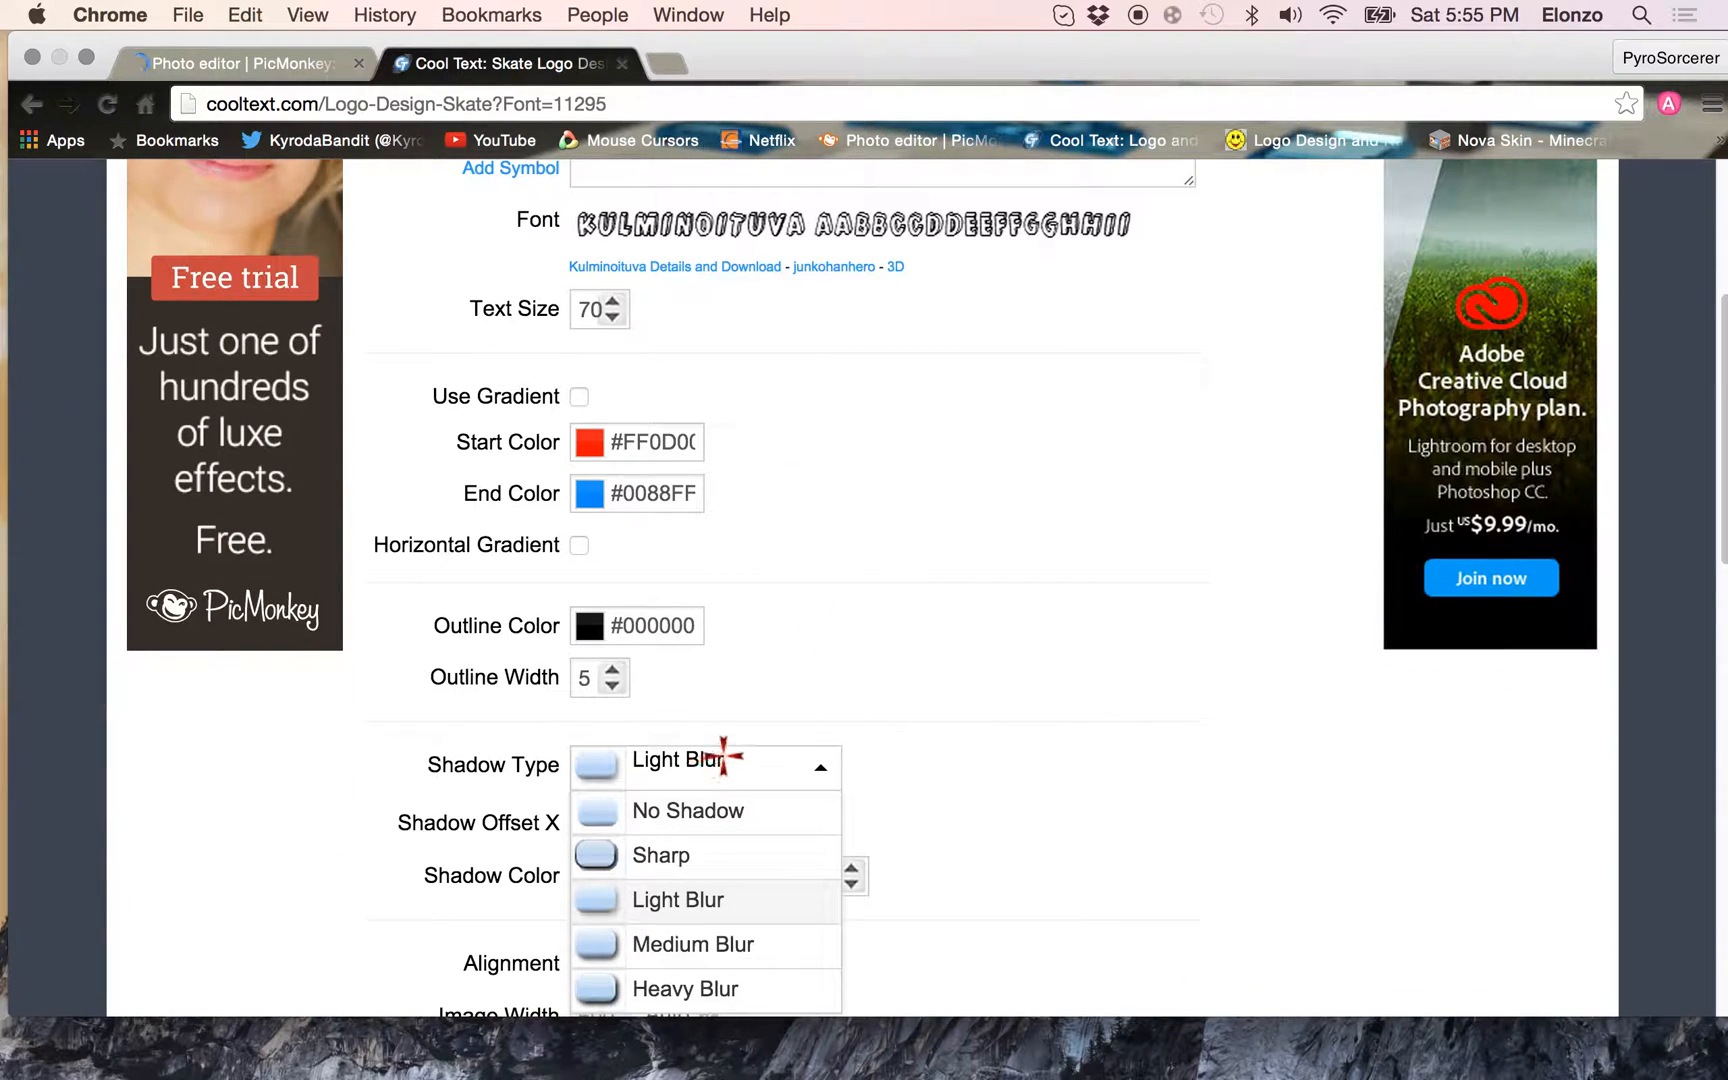
{"action": "left_click", "coordinate": [710, 780]}
{"action": "scroll", "coordinate": [1017, 735], "scroll_direction": "down", "scroll_amount": 3}
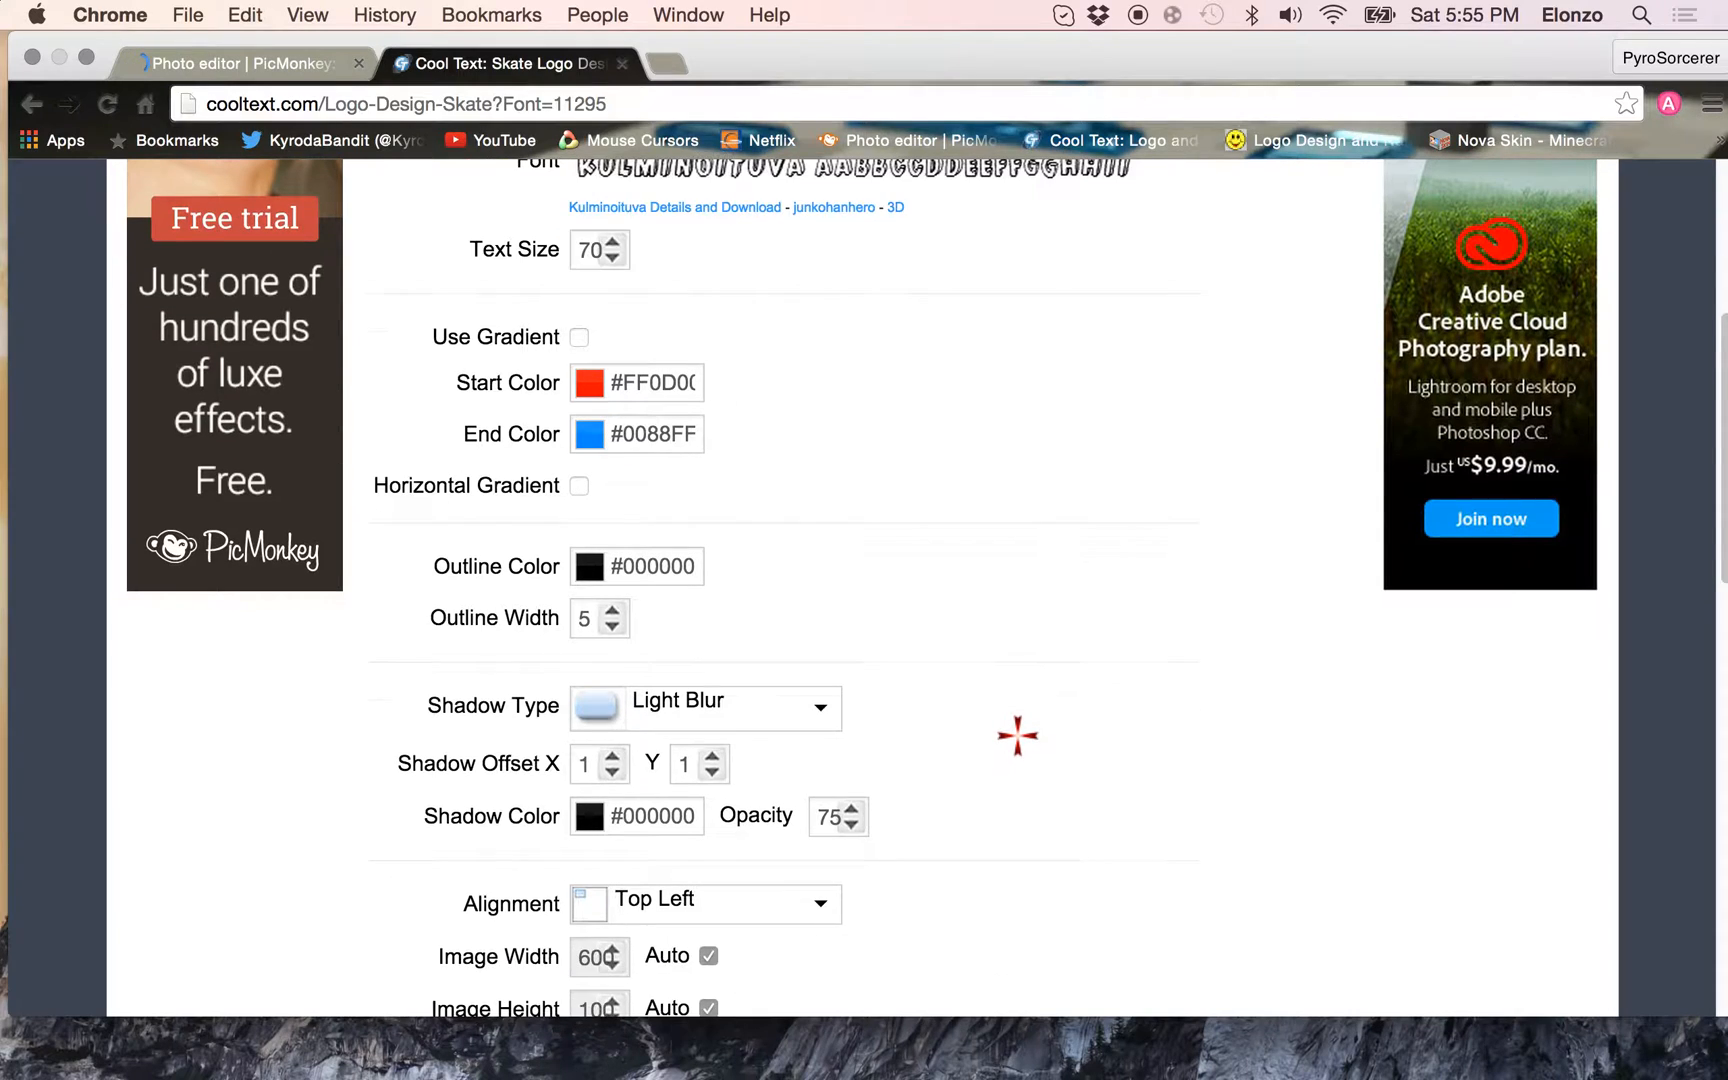
{"action": "scroll", "coordinate": [964, 656], "scroll_direction": "down", "scroll_amount": 2}
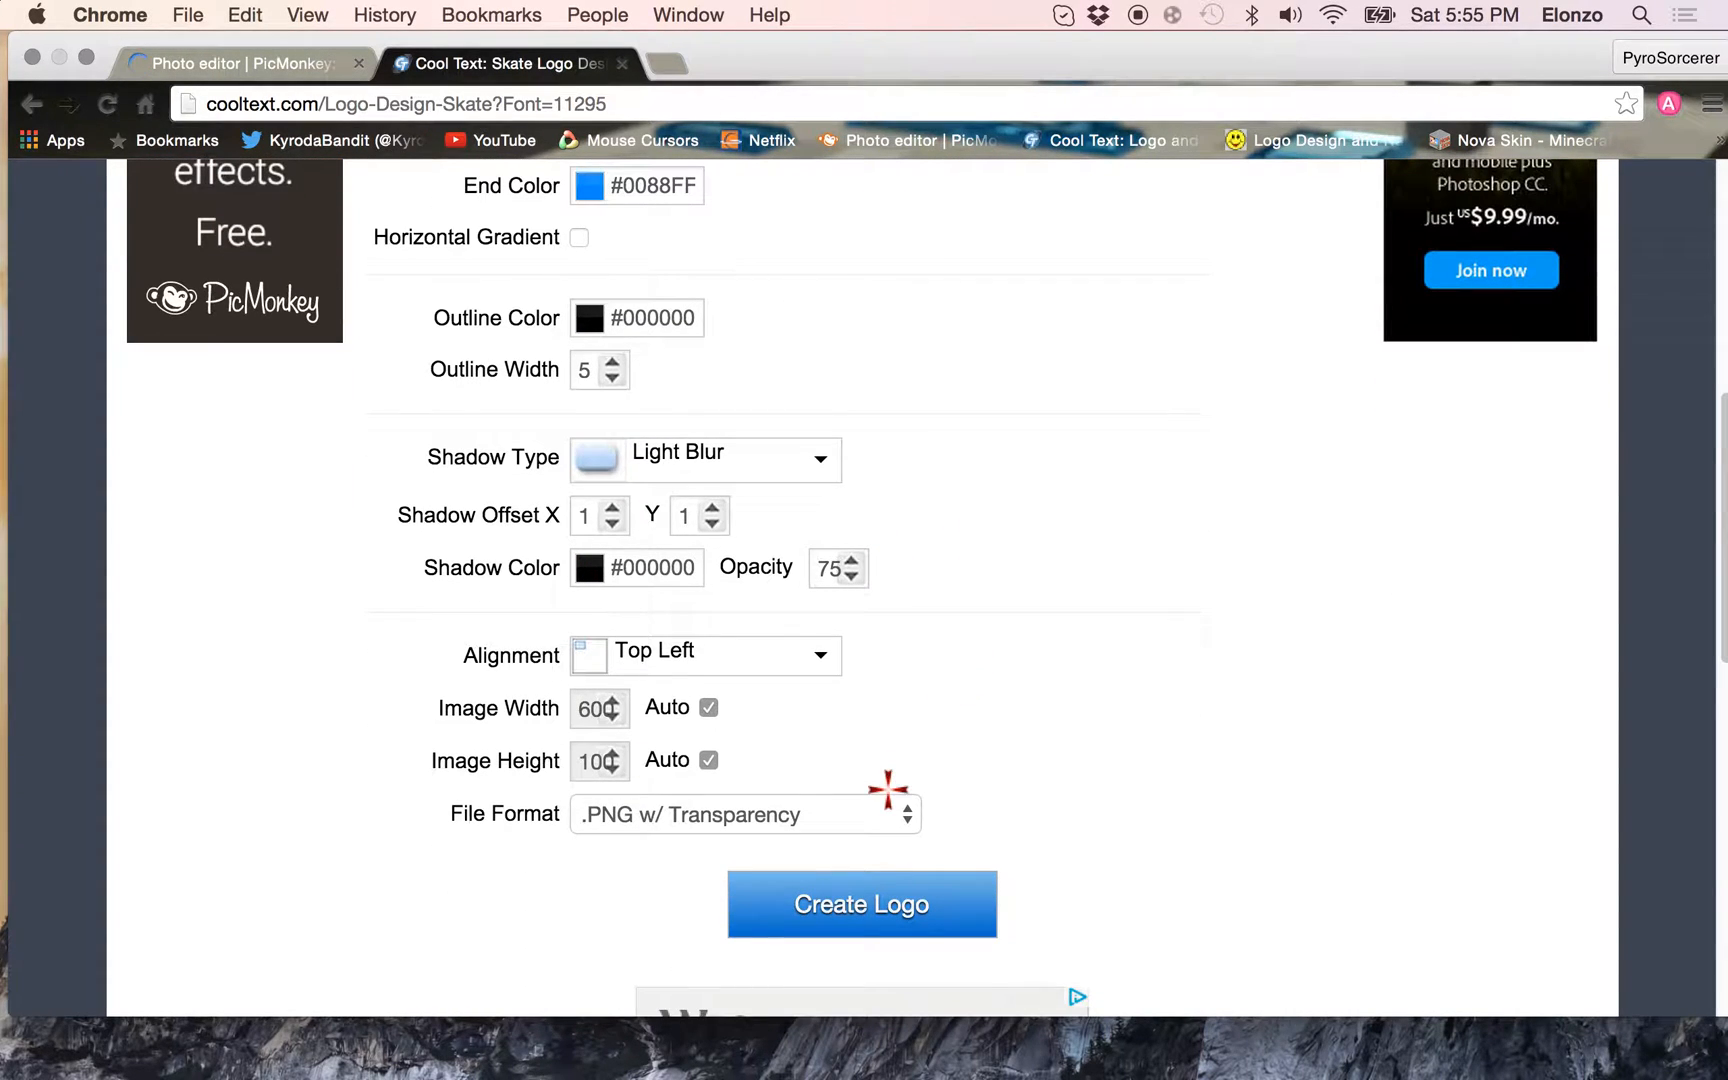
Choose .PNG w/ Transparency as the logo's file format
{"action": "left_click", "coordinate": [776, 828]}
{"action": "left_click", "coordinate": [766, 816]}
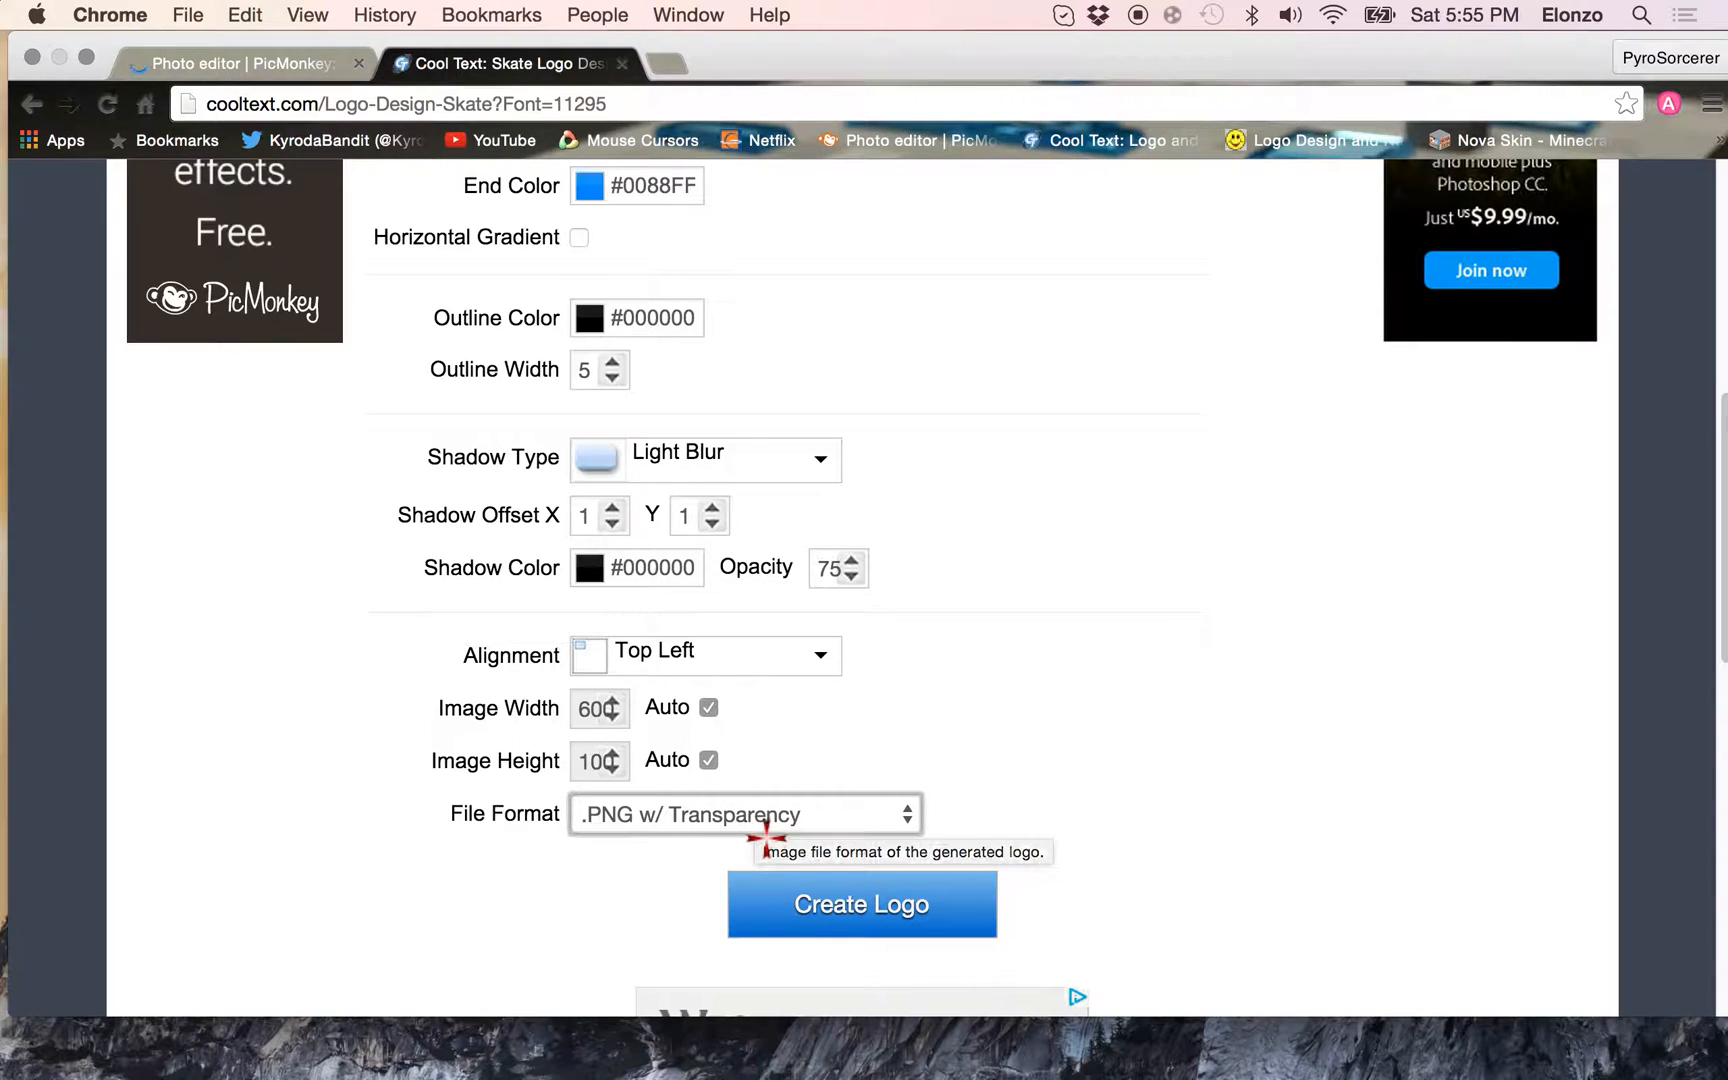
Generate the "UserName" logo and download it as a PNG image
{"action": "left_click", "coordinate": [910, 912]}
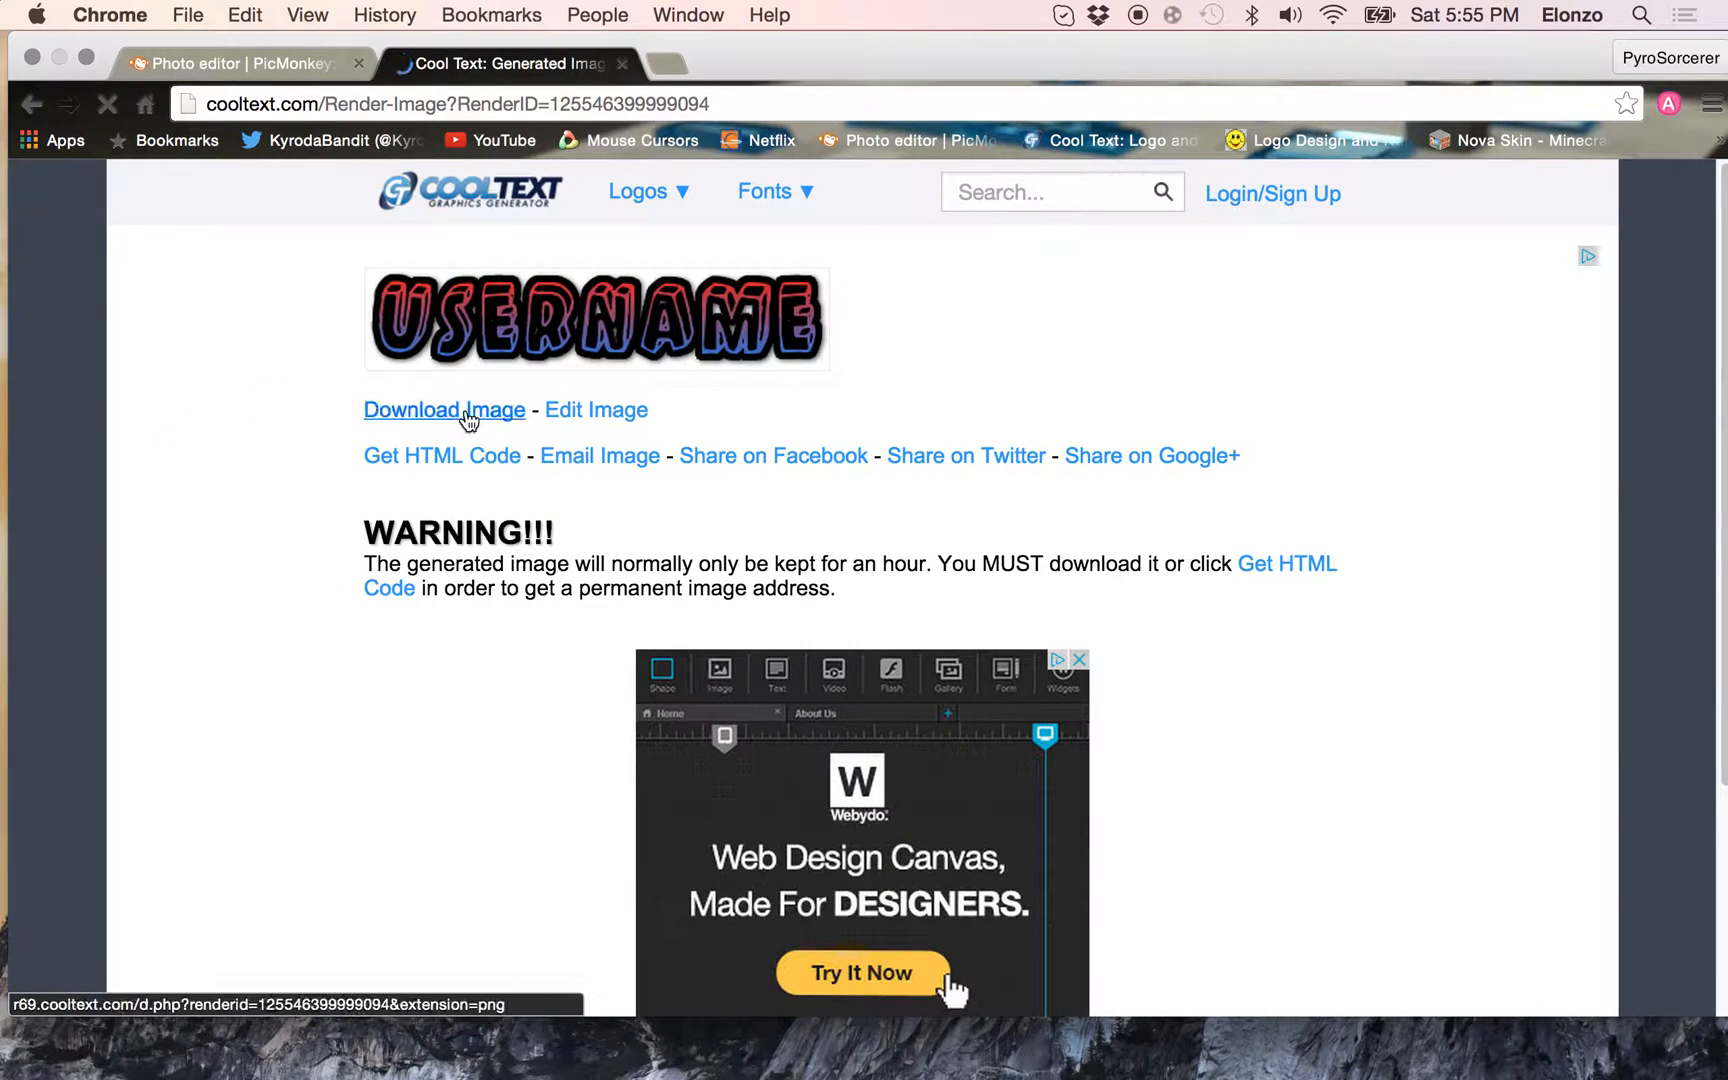
{"action": "left_click", "coordinate": [467, 420]}
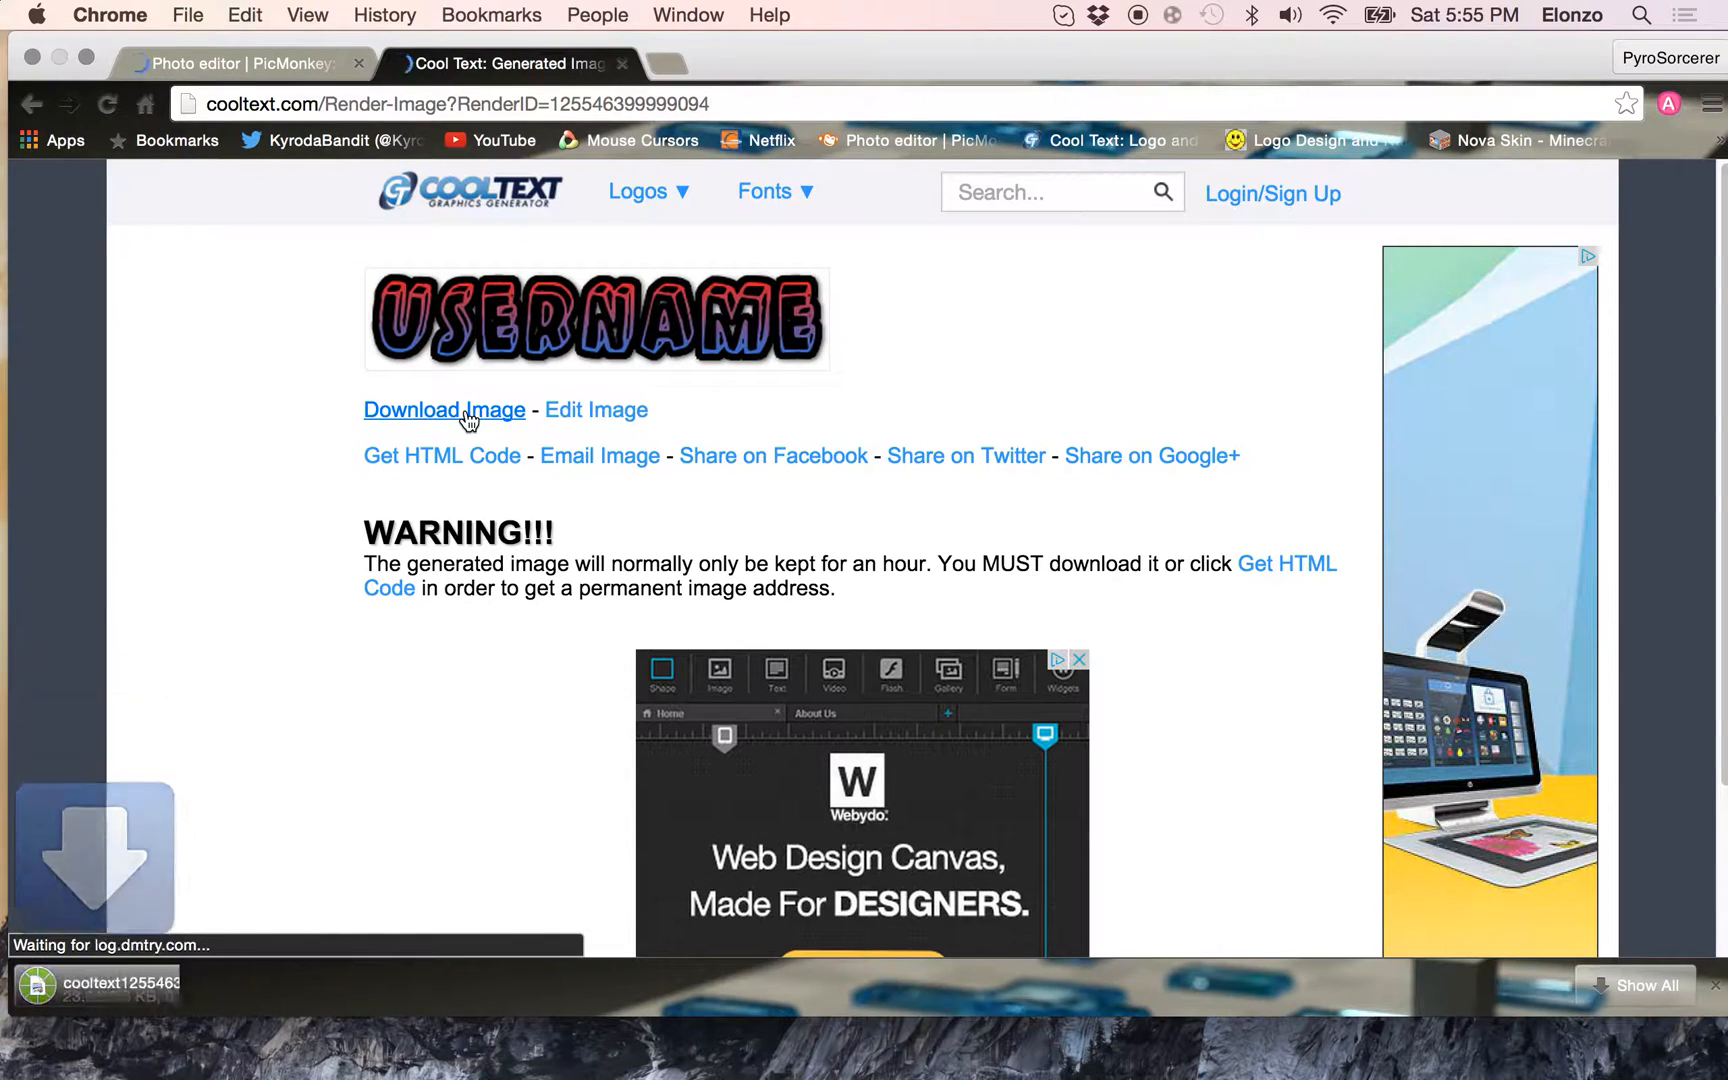
{"action": "left_click_drag", "start_coordinate": [725, 50], "coordinate": [771, 50]}
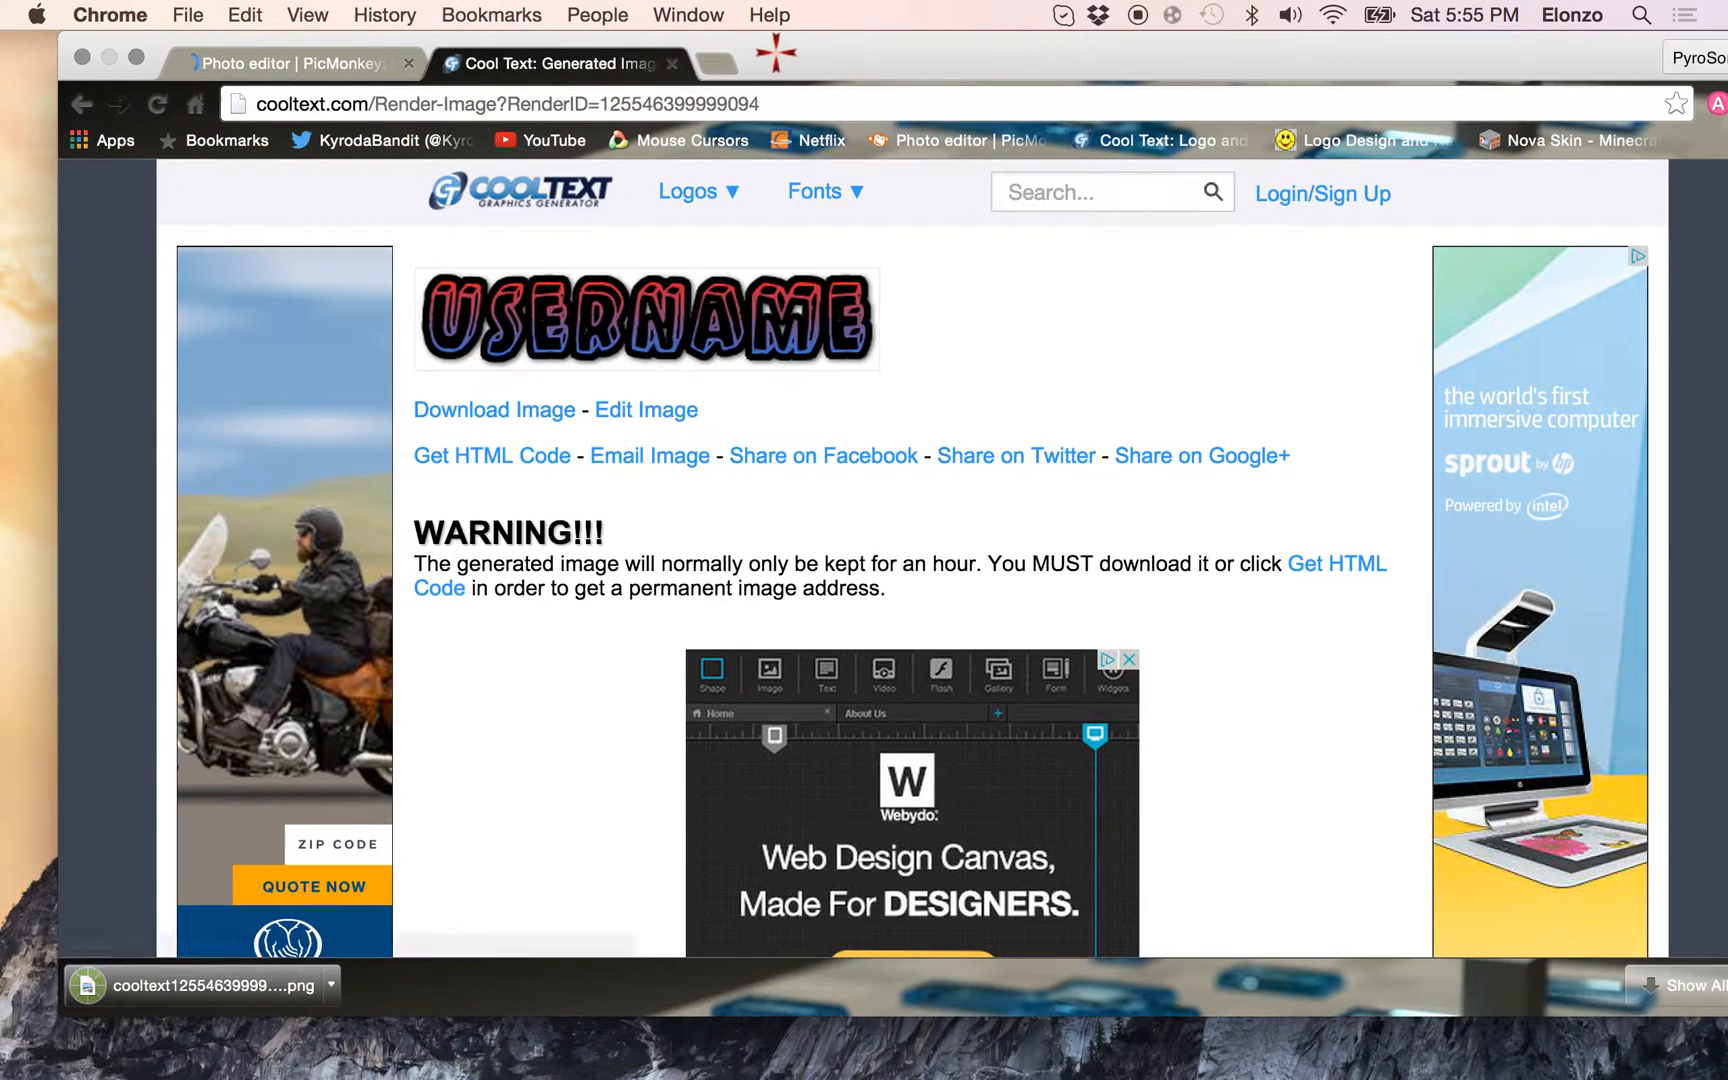
Close the finished logo page and open the Nova Skin Minecraft skin editor in a new tab
{"action": "key", "text": "super+w"}
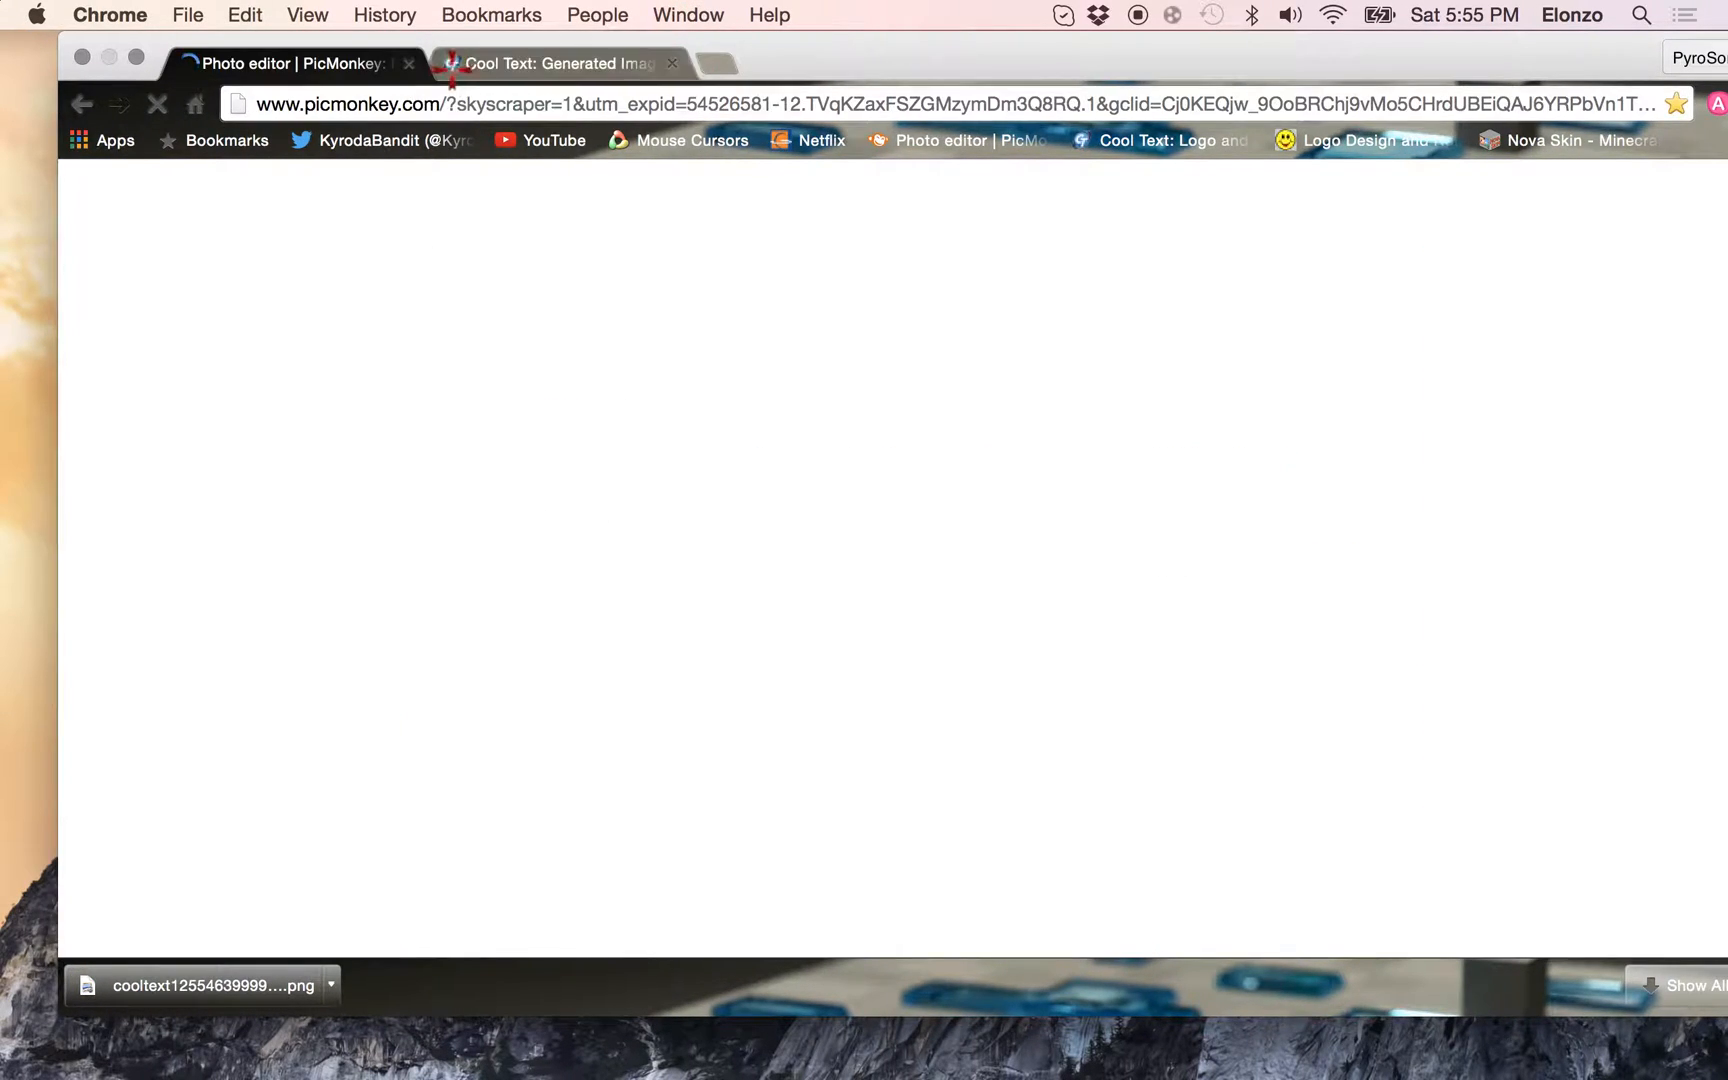
{"action": "key", "text": "super+t"}
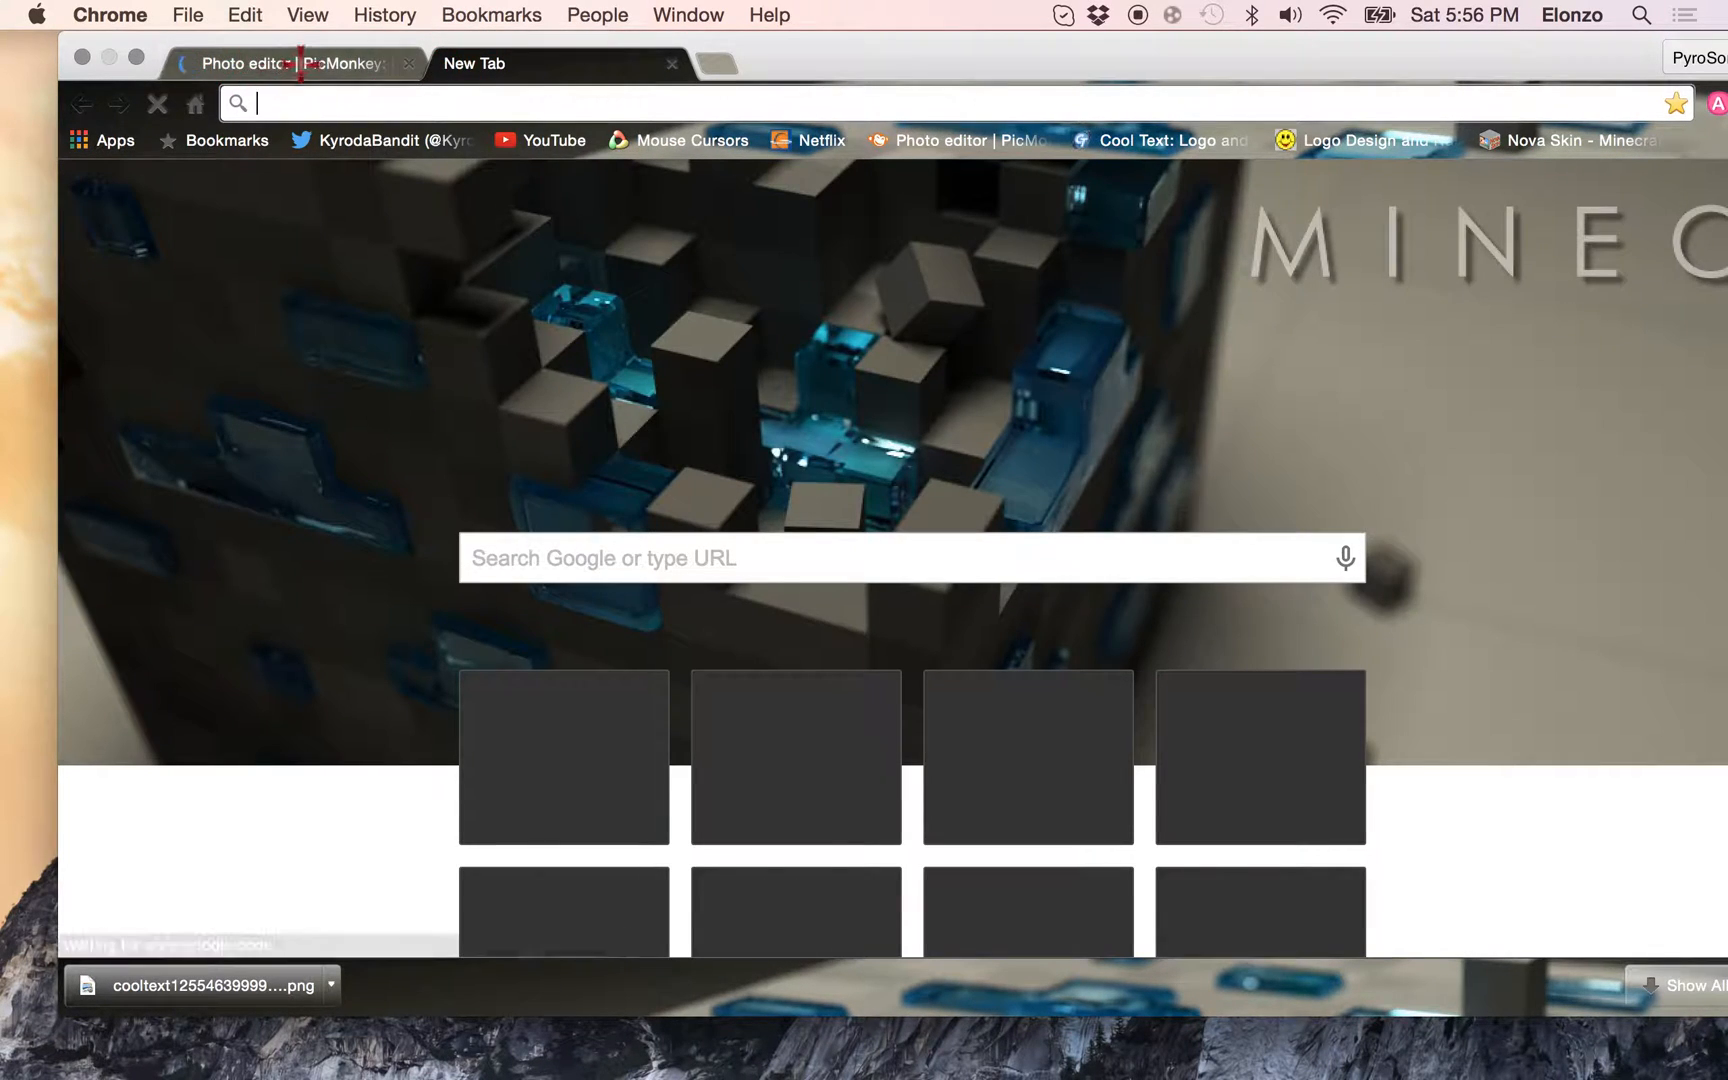
{"action": "left_click", "coordinate": [1552, 142]}
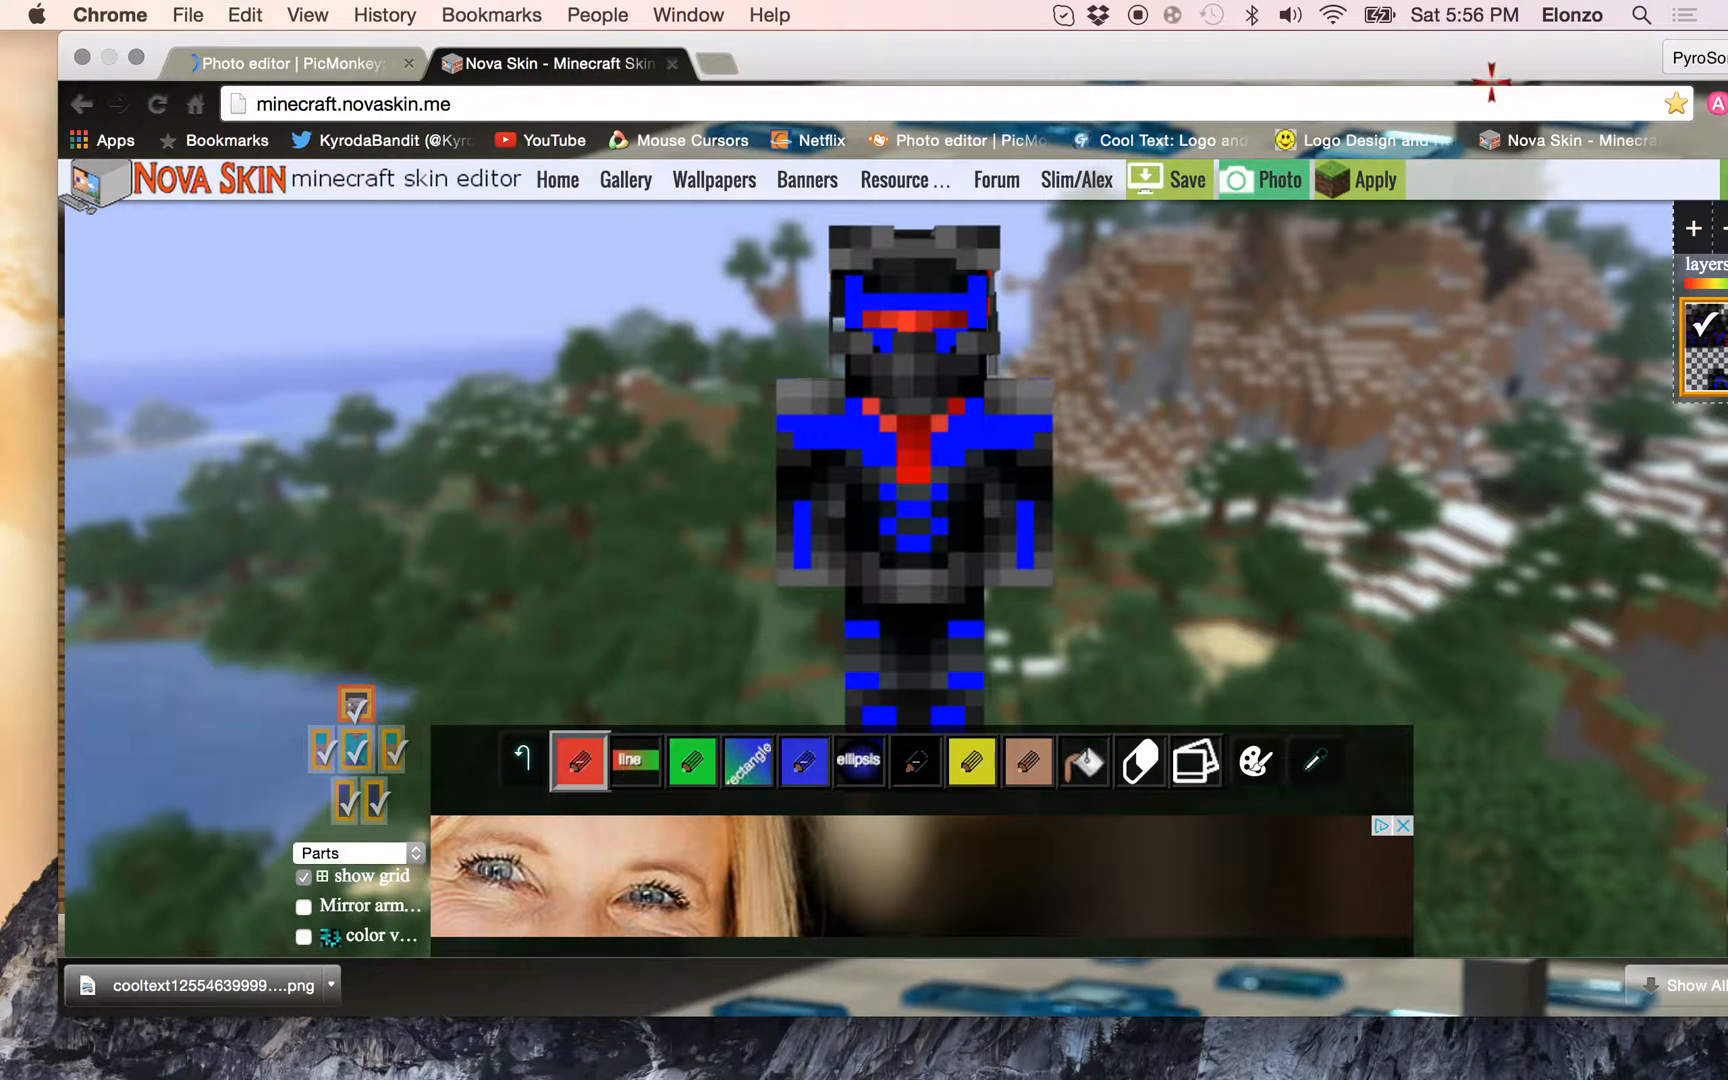
Search the skin gallery for the player's username and load the matching skin into the editor
{"action": "mouse_move", "coordinate": [62, 352]}
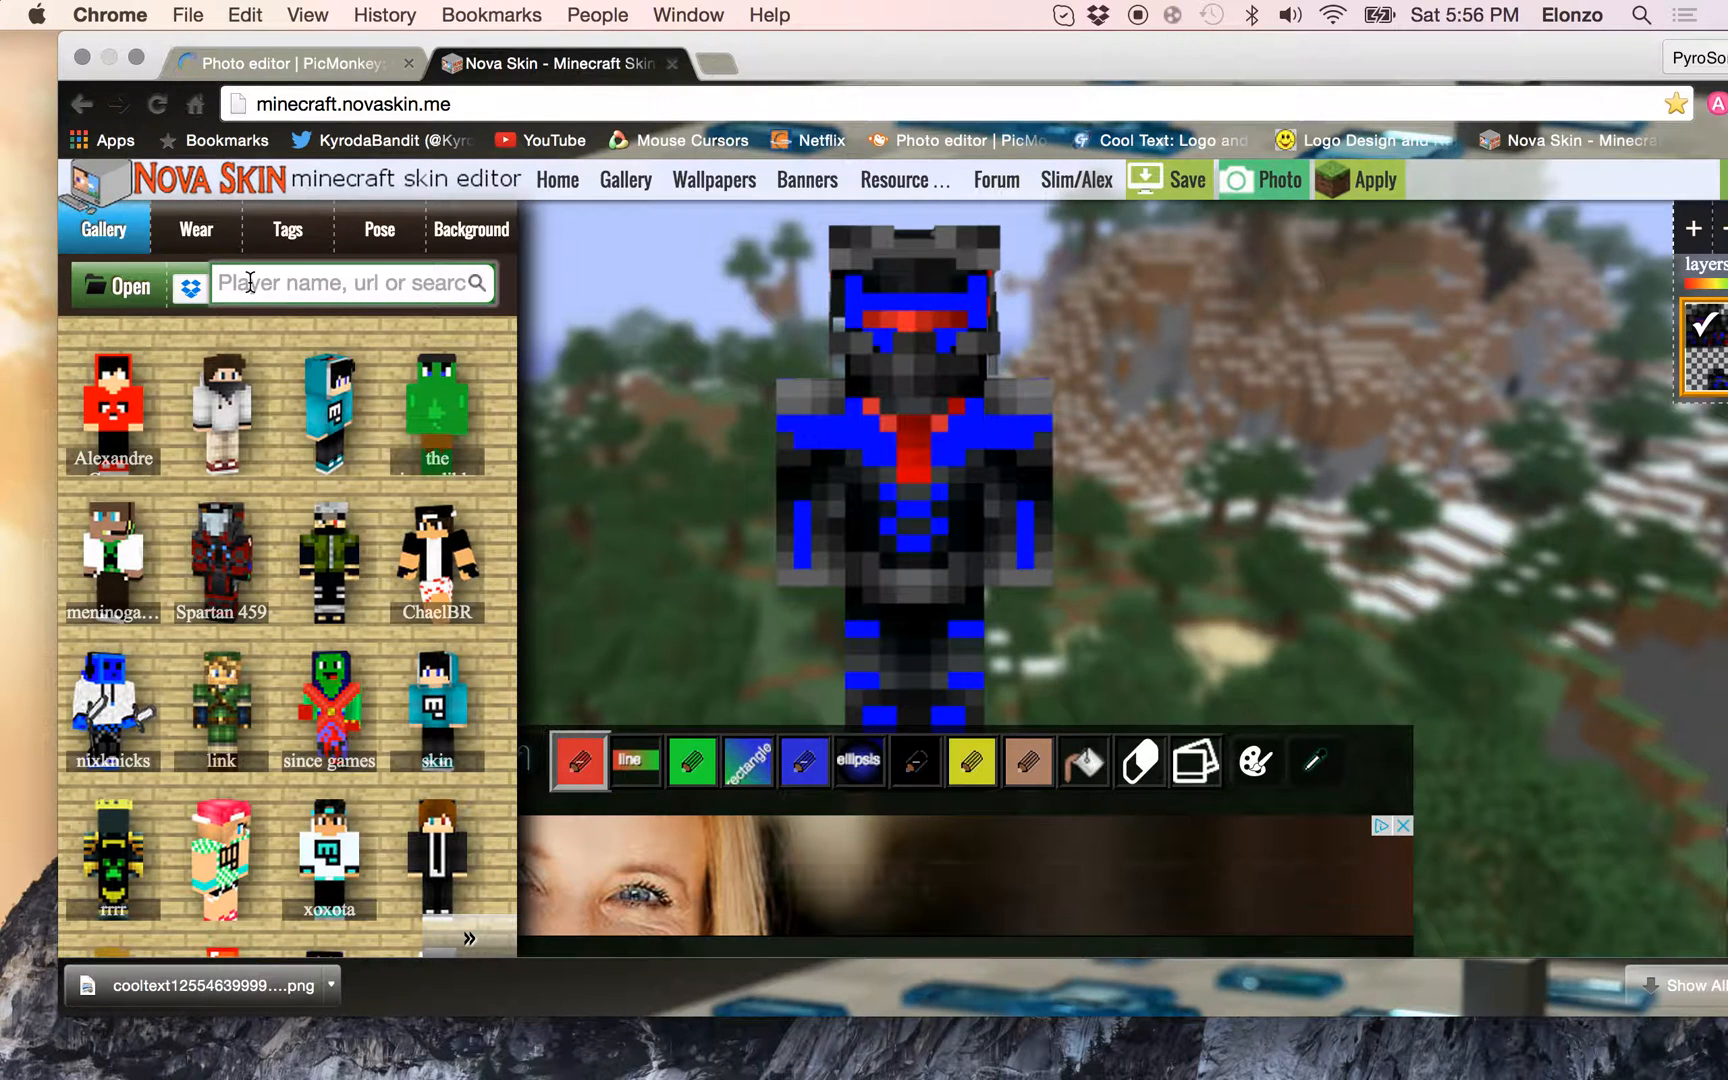
{"action": "left_click", "coordinate": [250, 282]}
{"action": "type", "text": "ign"}
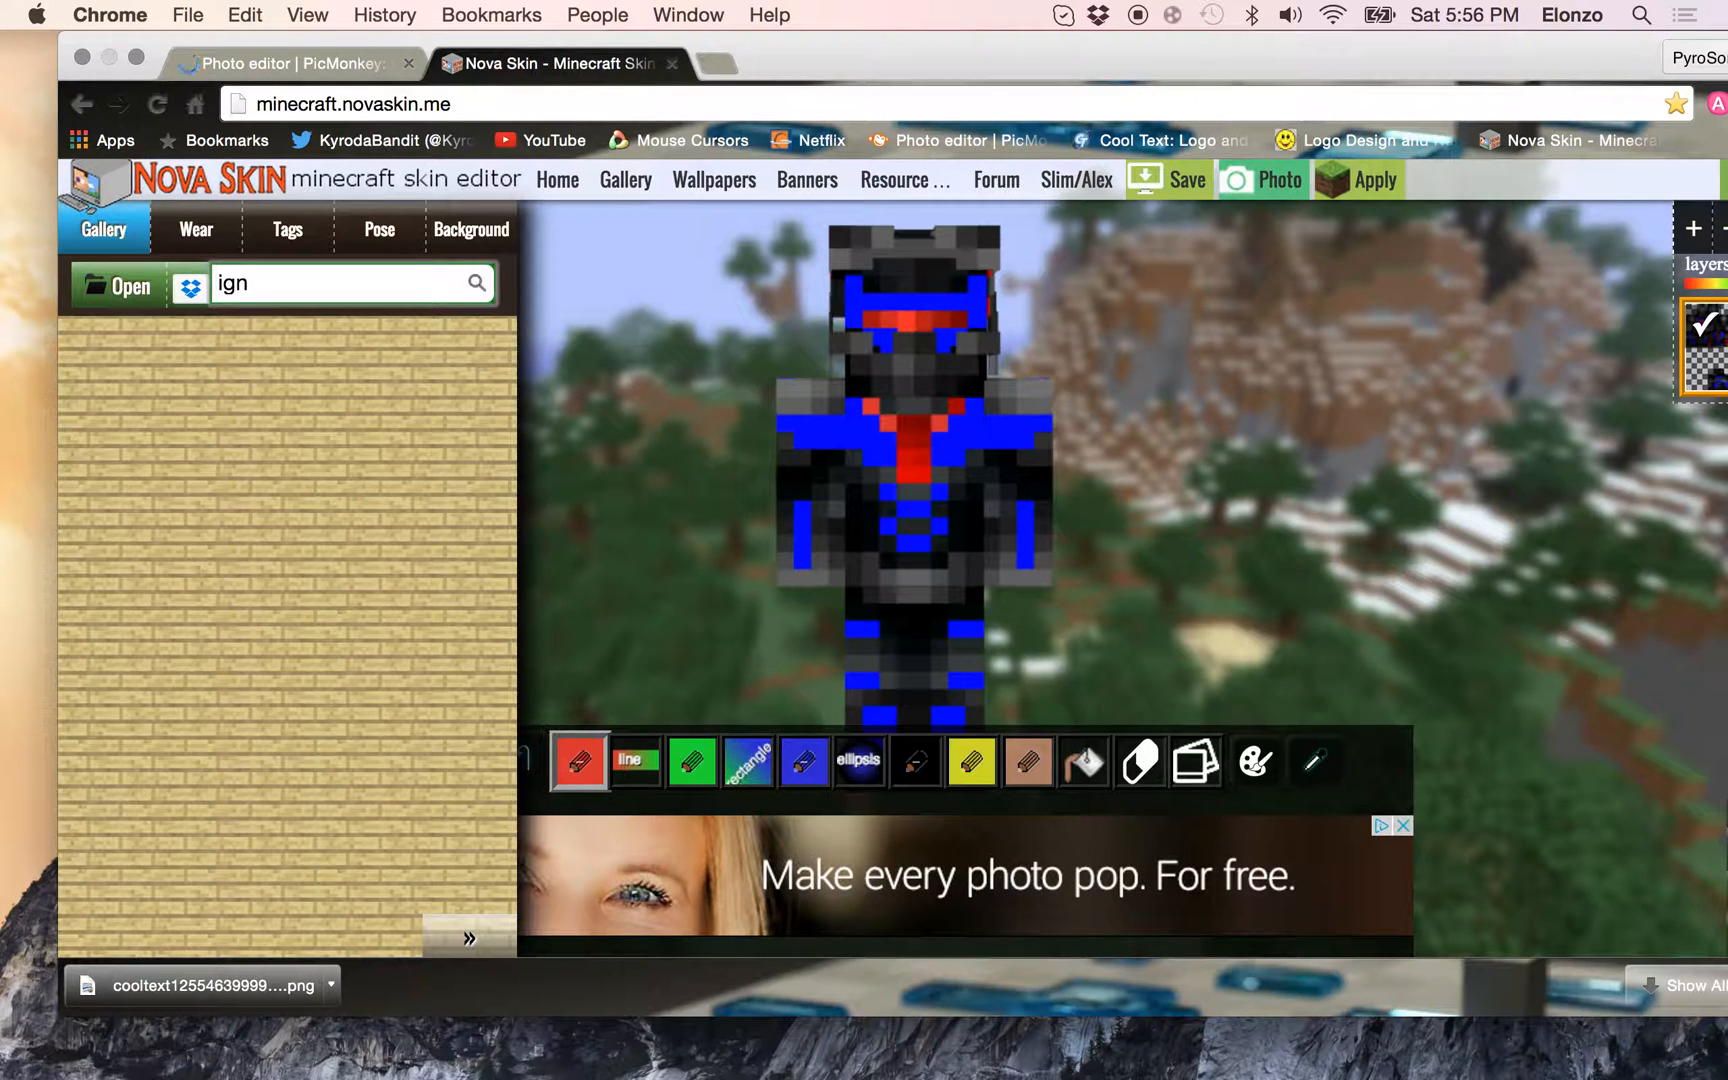
{"action": "key", "text": "BackSpace"}
{"action": "key", "text": "BackSpace"}
{"action": "type", "text": "thee"}
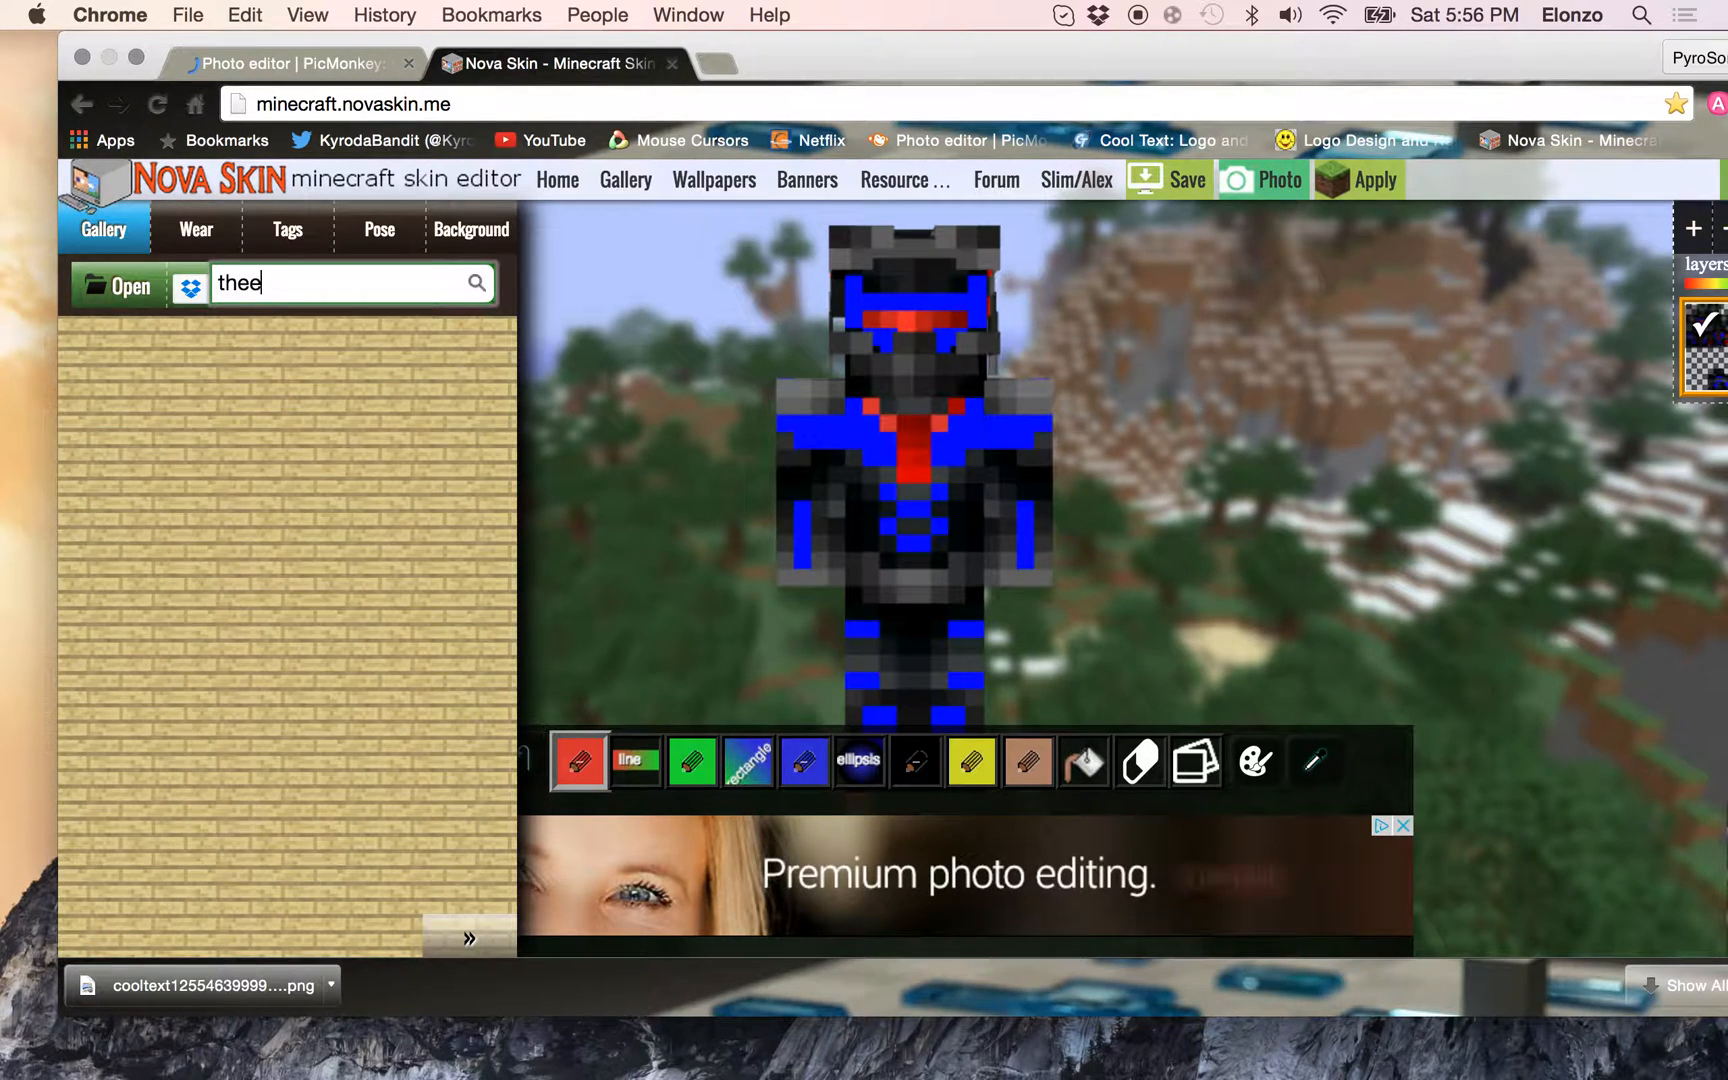
{"action": "type", "text": "choednova"}
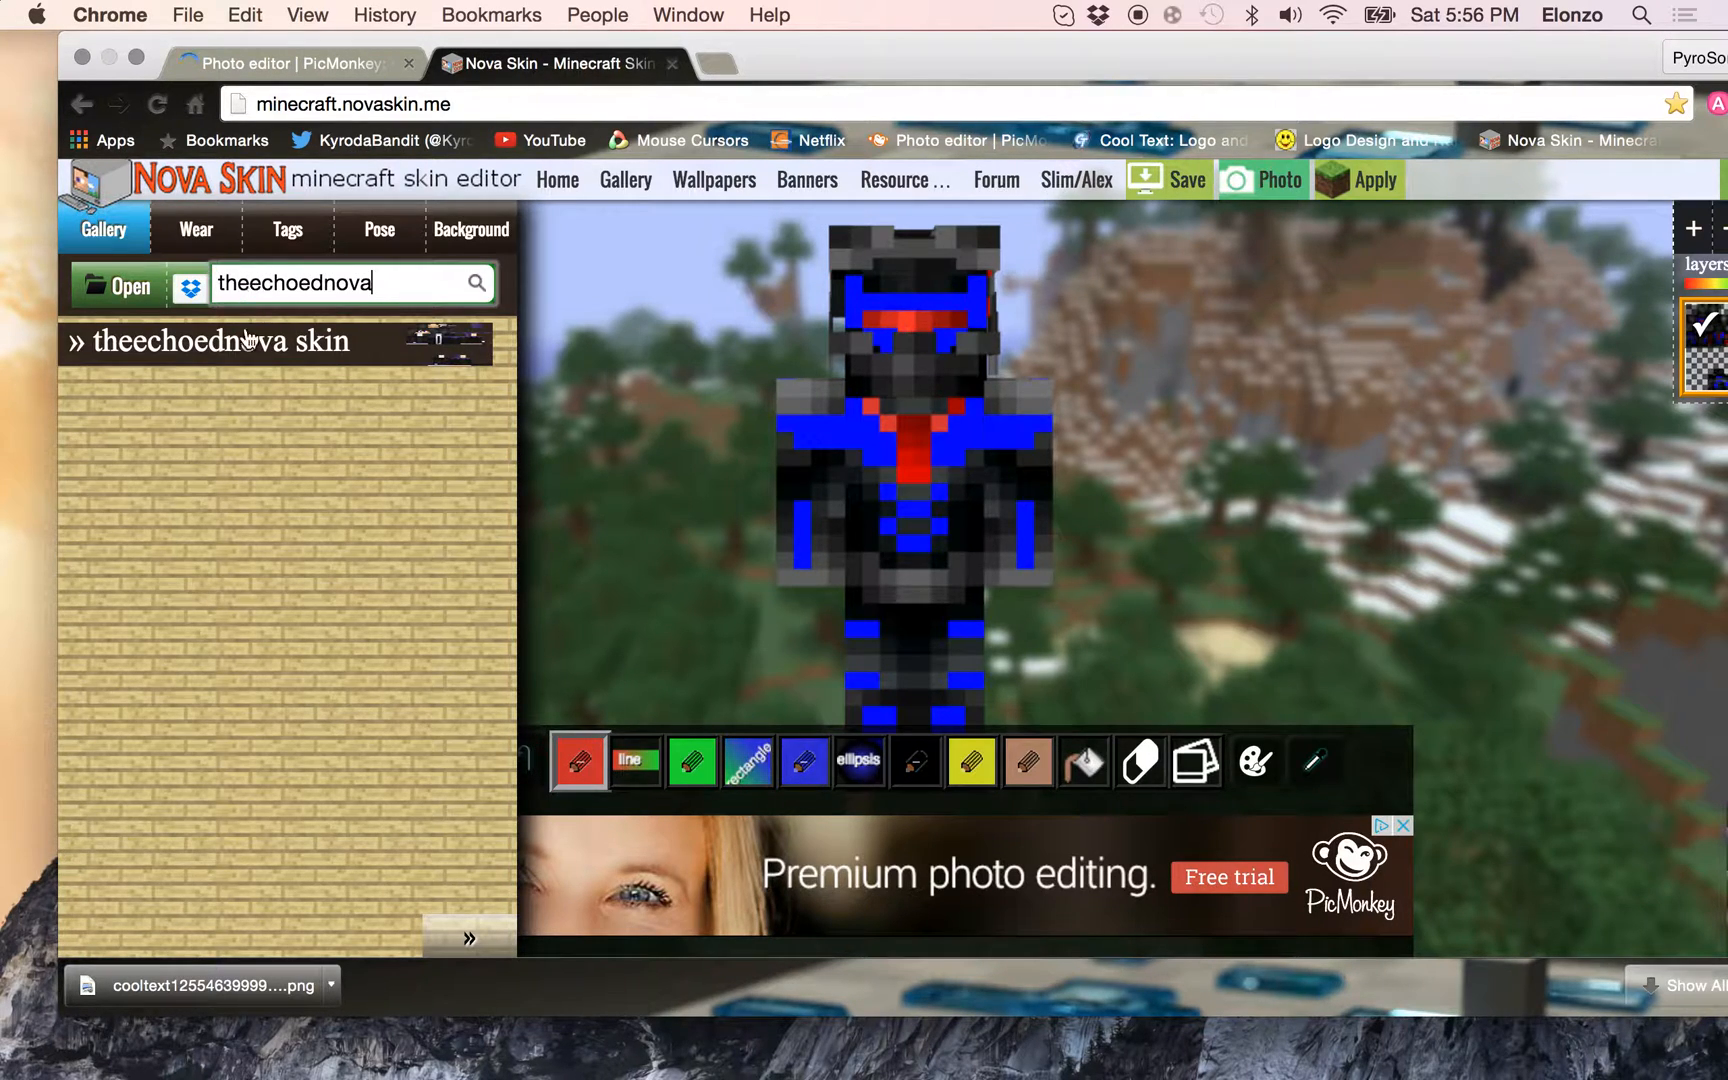
{"action": "left_click", "coordinate": [290, 362]}
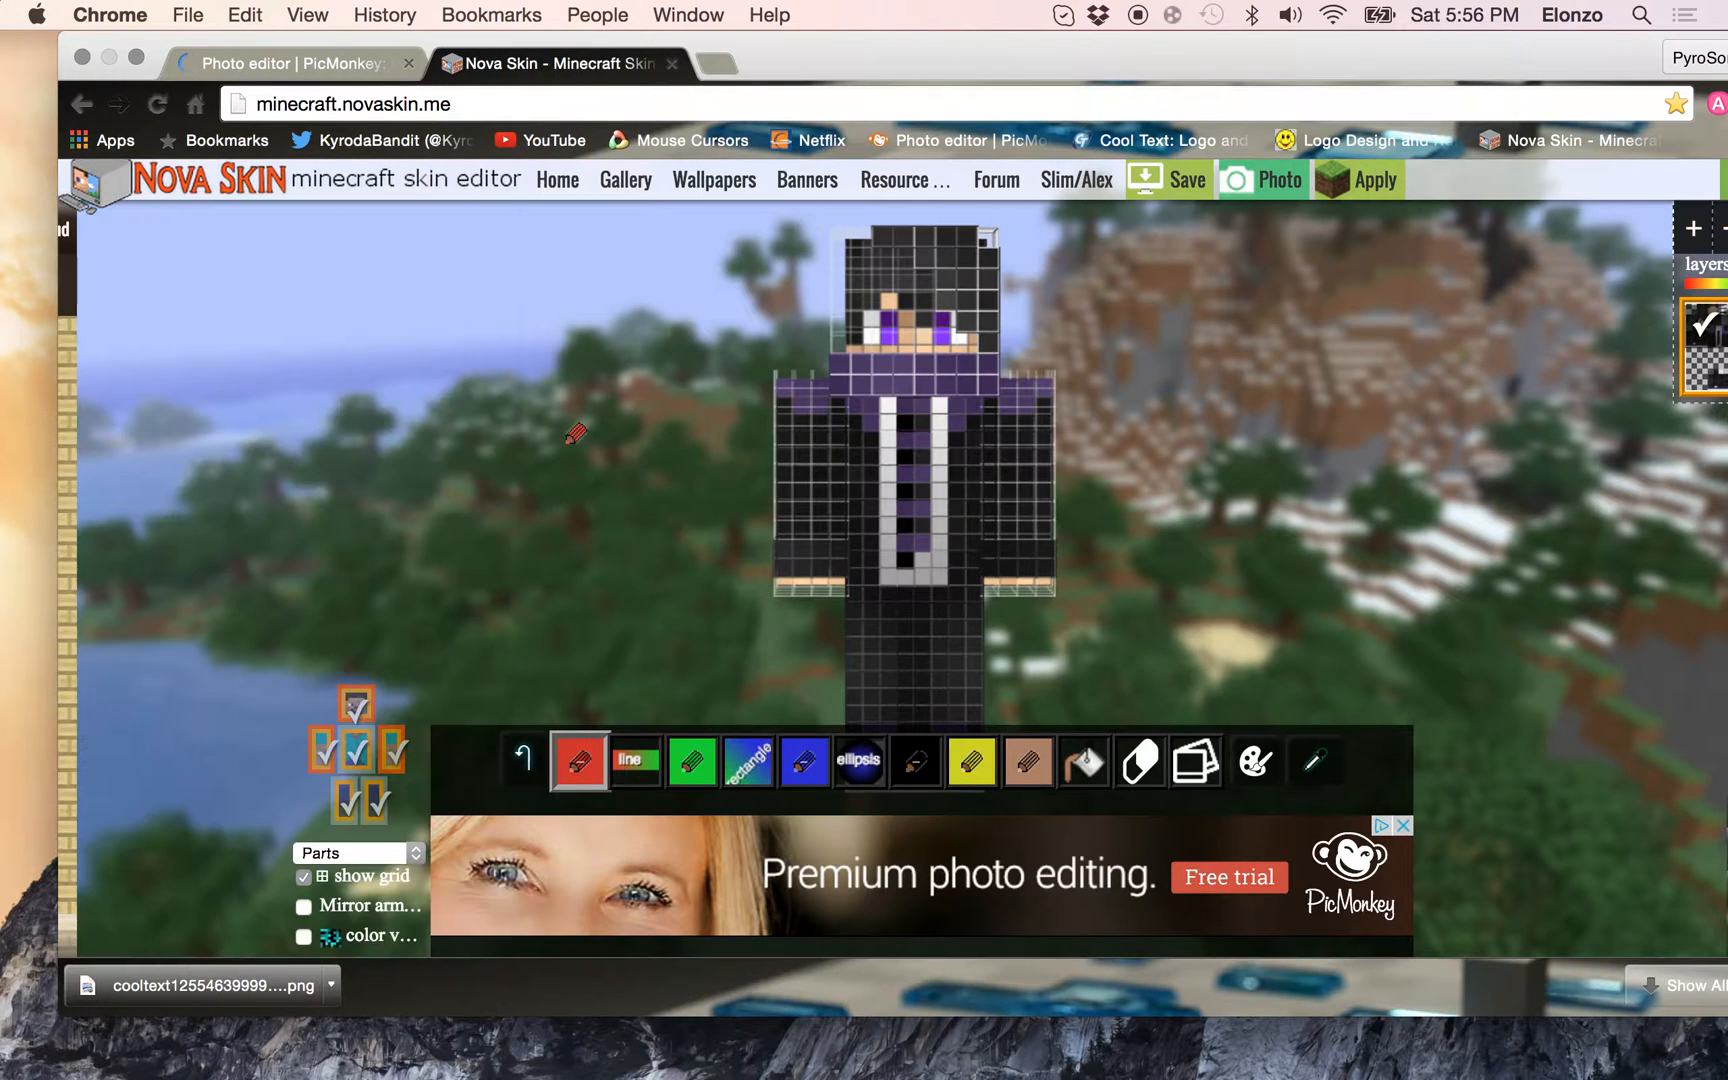
Load the gallery skin with brown hair, a white hoodie and a dark scarf
{"action": "mouse_move", "coordinate": [62, 379]}
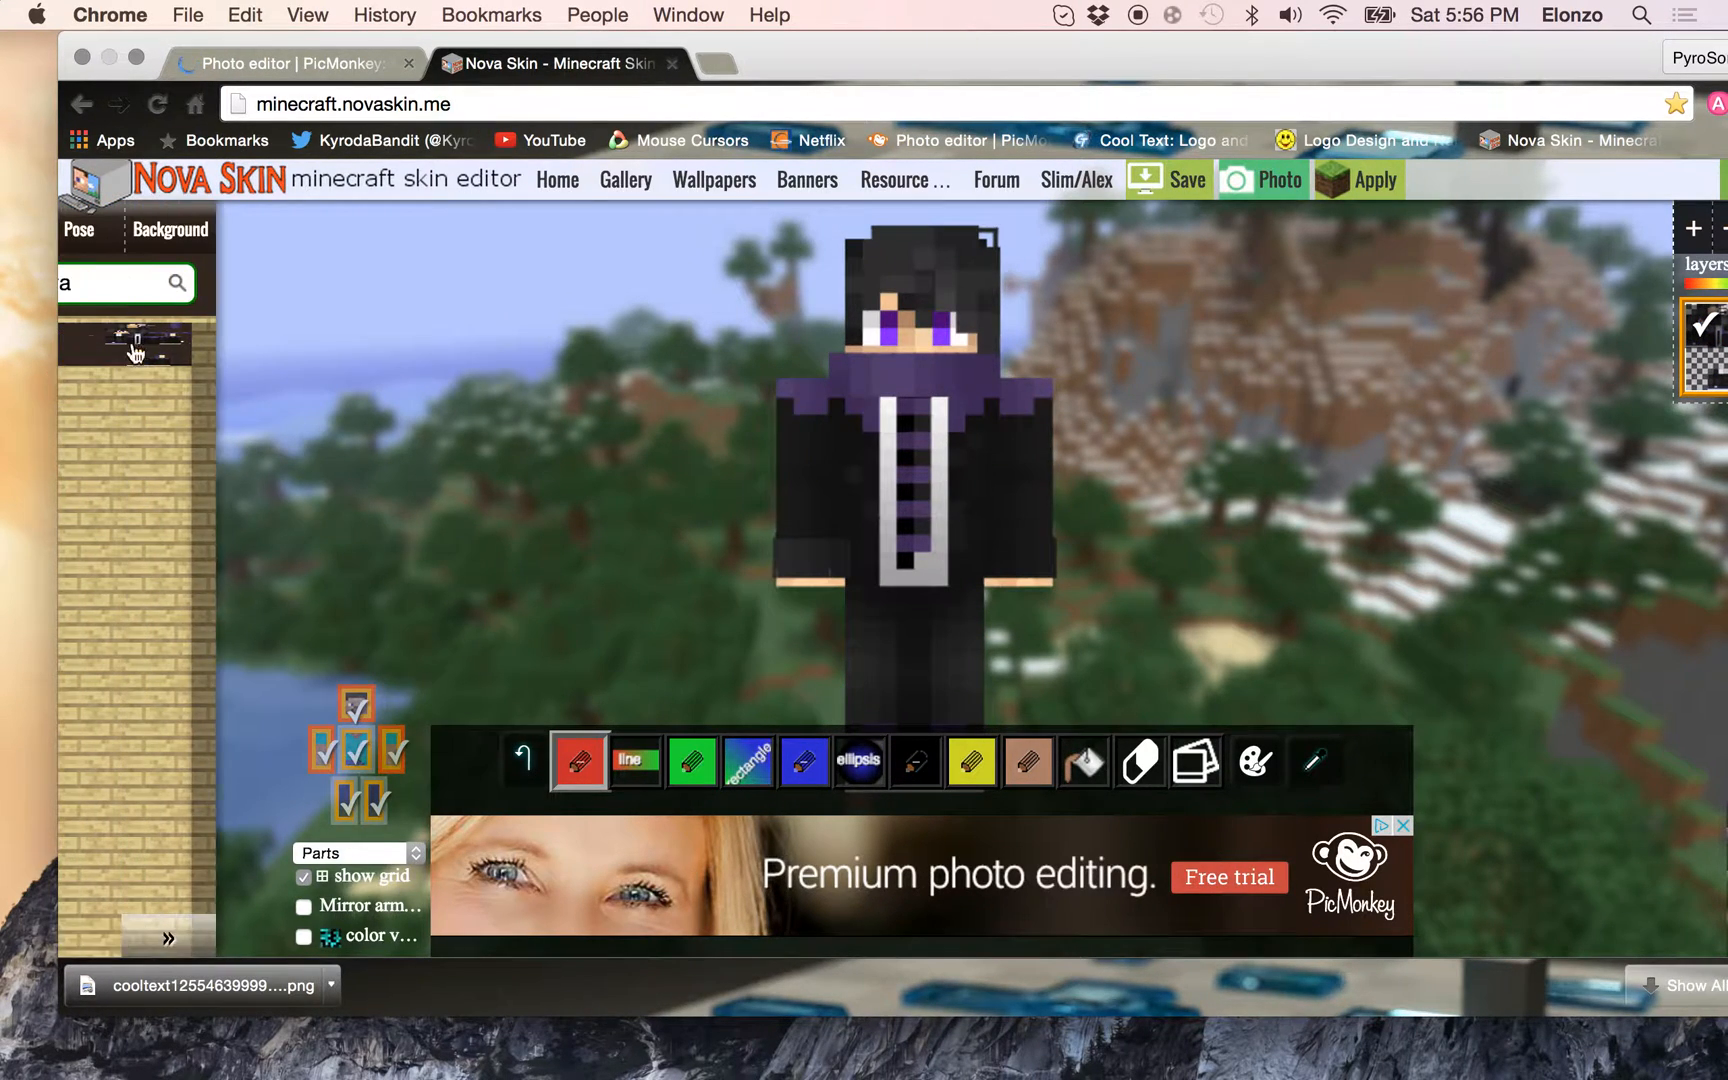
{"action": "left_click", "coordinate": [401, 246]}
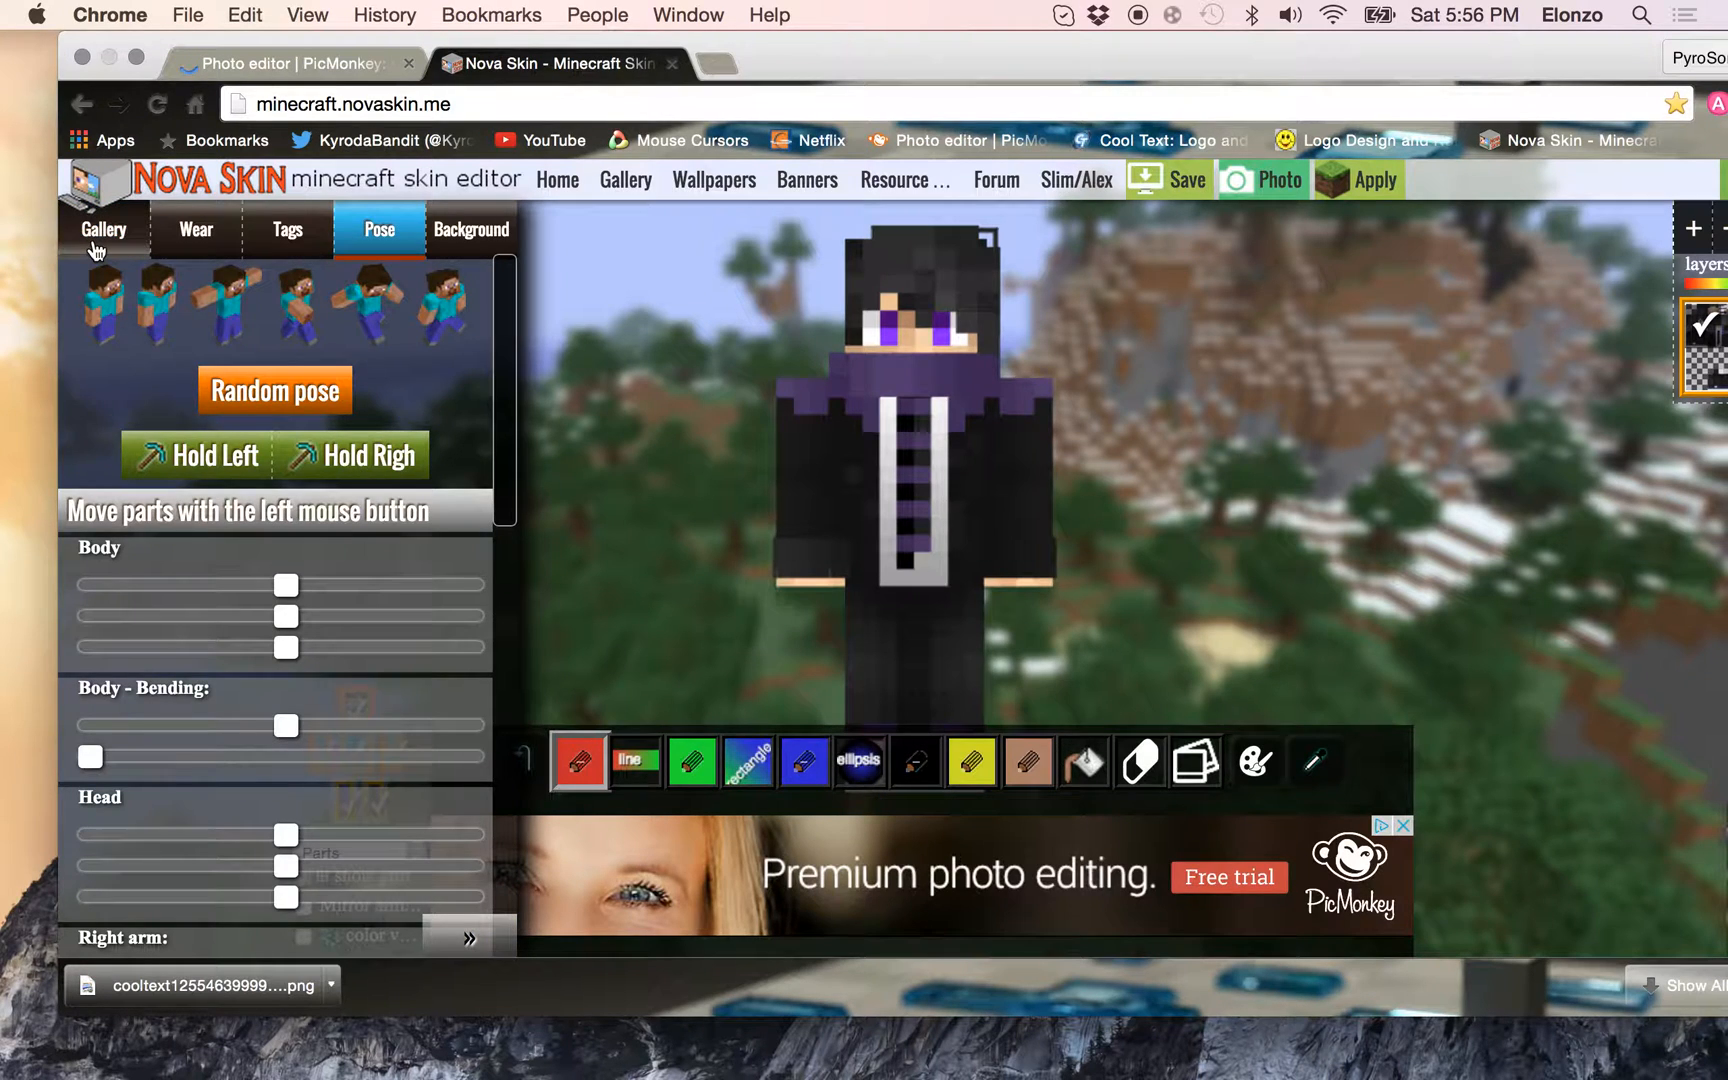
{"action": "left_click", "coordinate": [97, 248]}
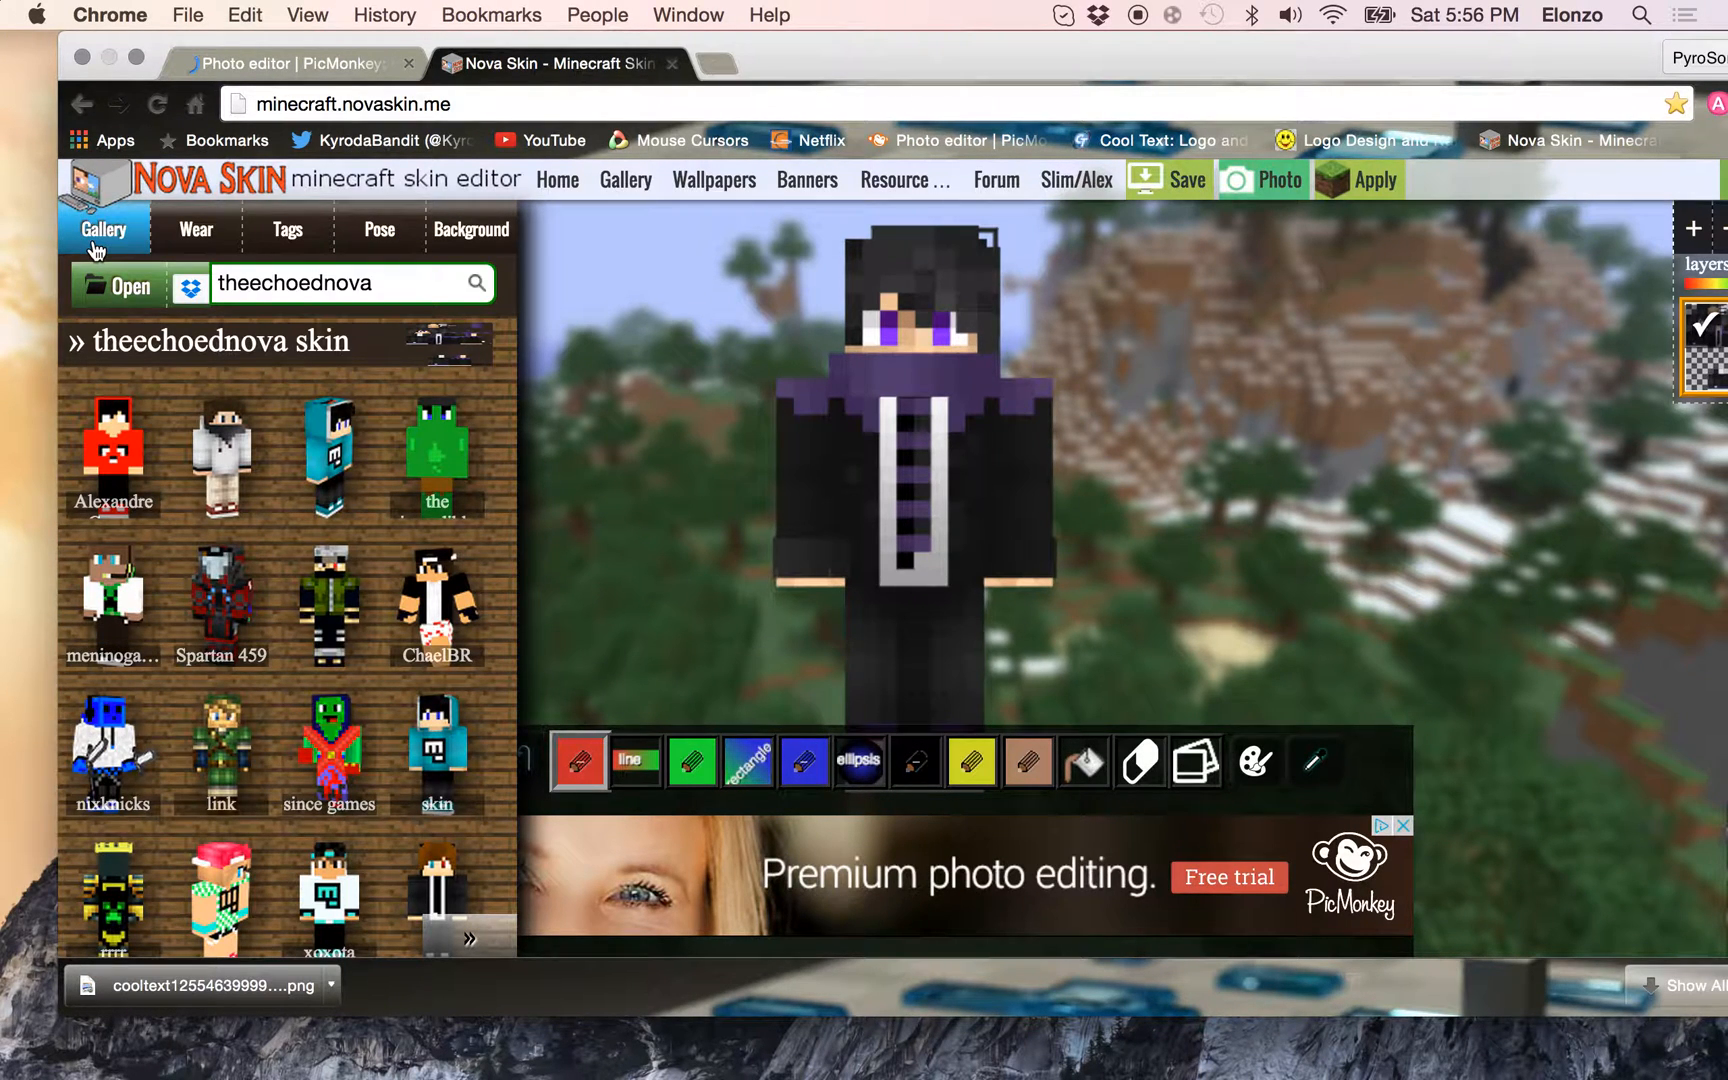
{"action": "left_click", "coordinate": [224, 452]}
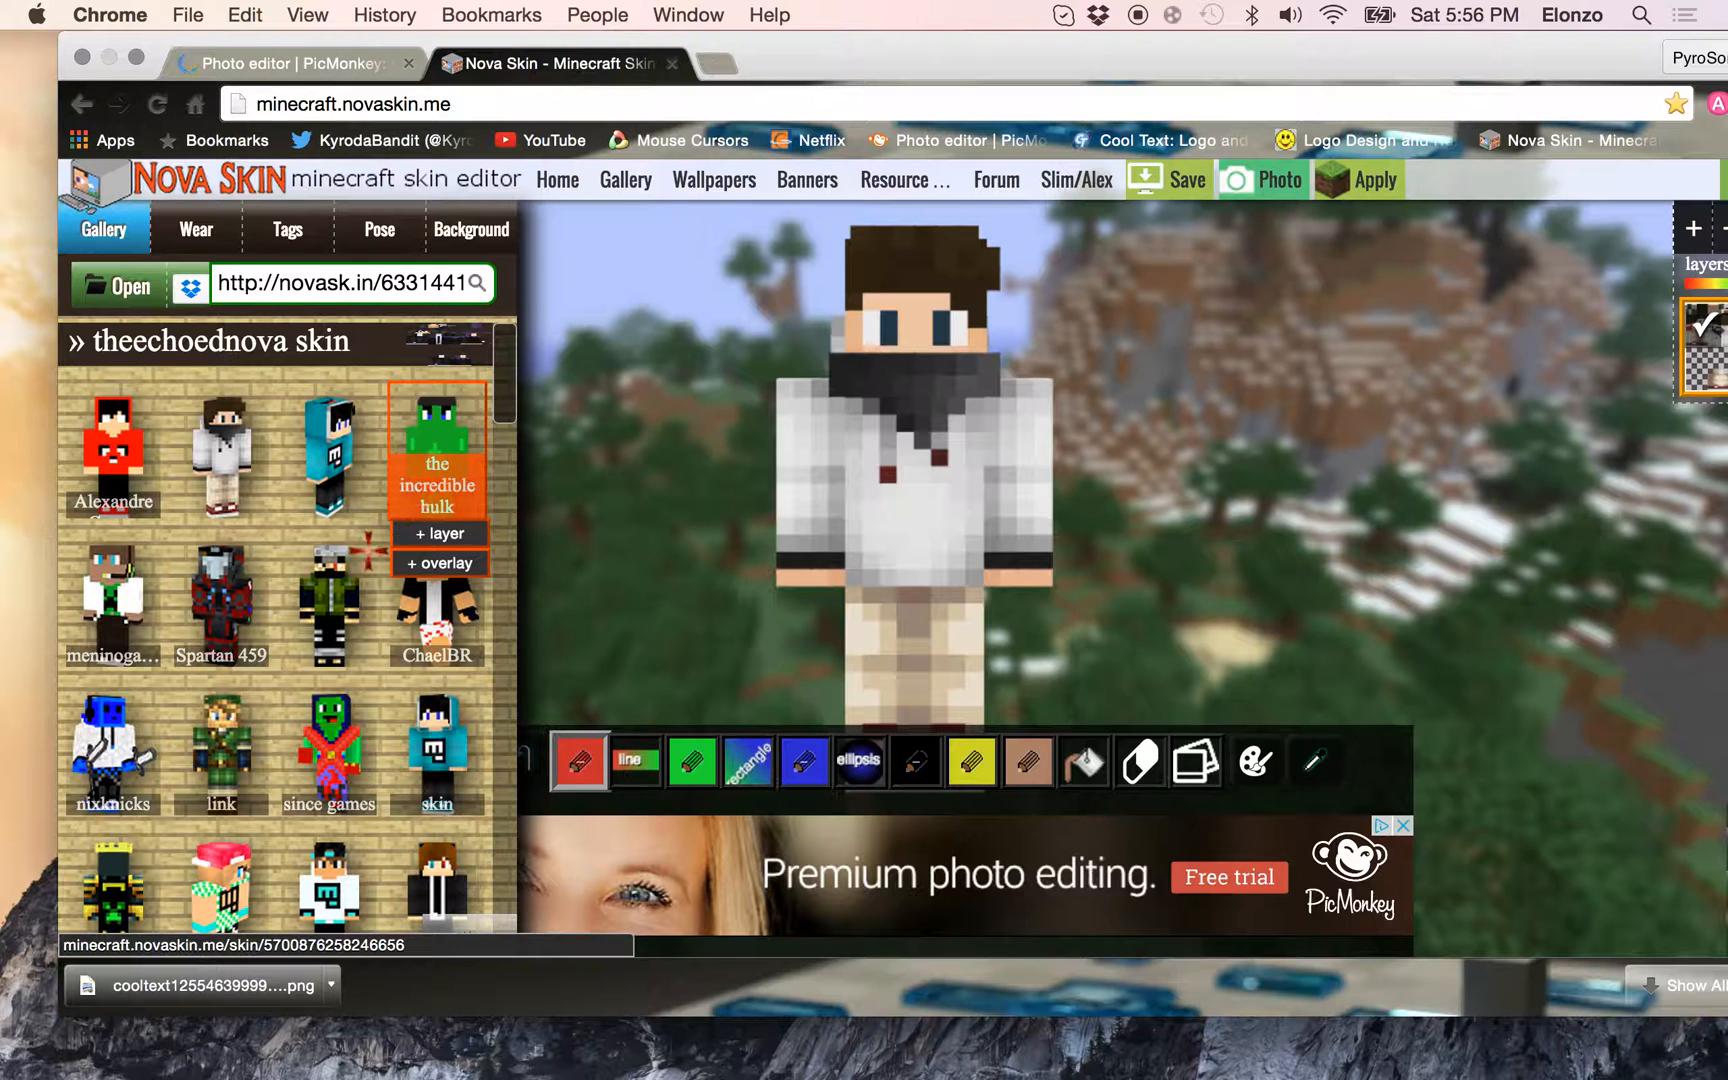
Apply a random pose to the character
{"action": "left_click", "coordinate": [379, 248]}
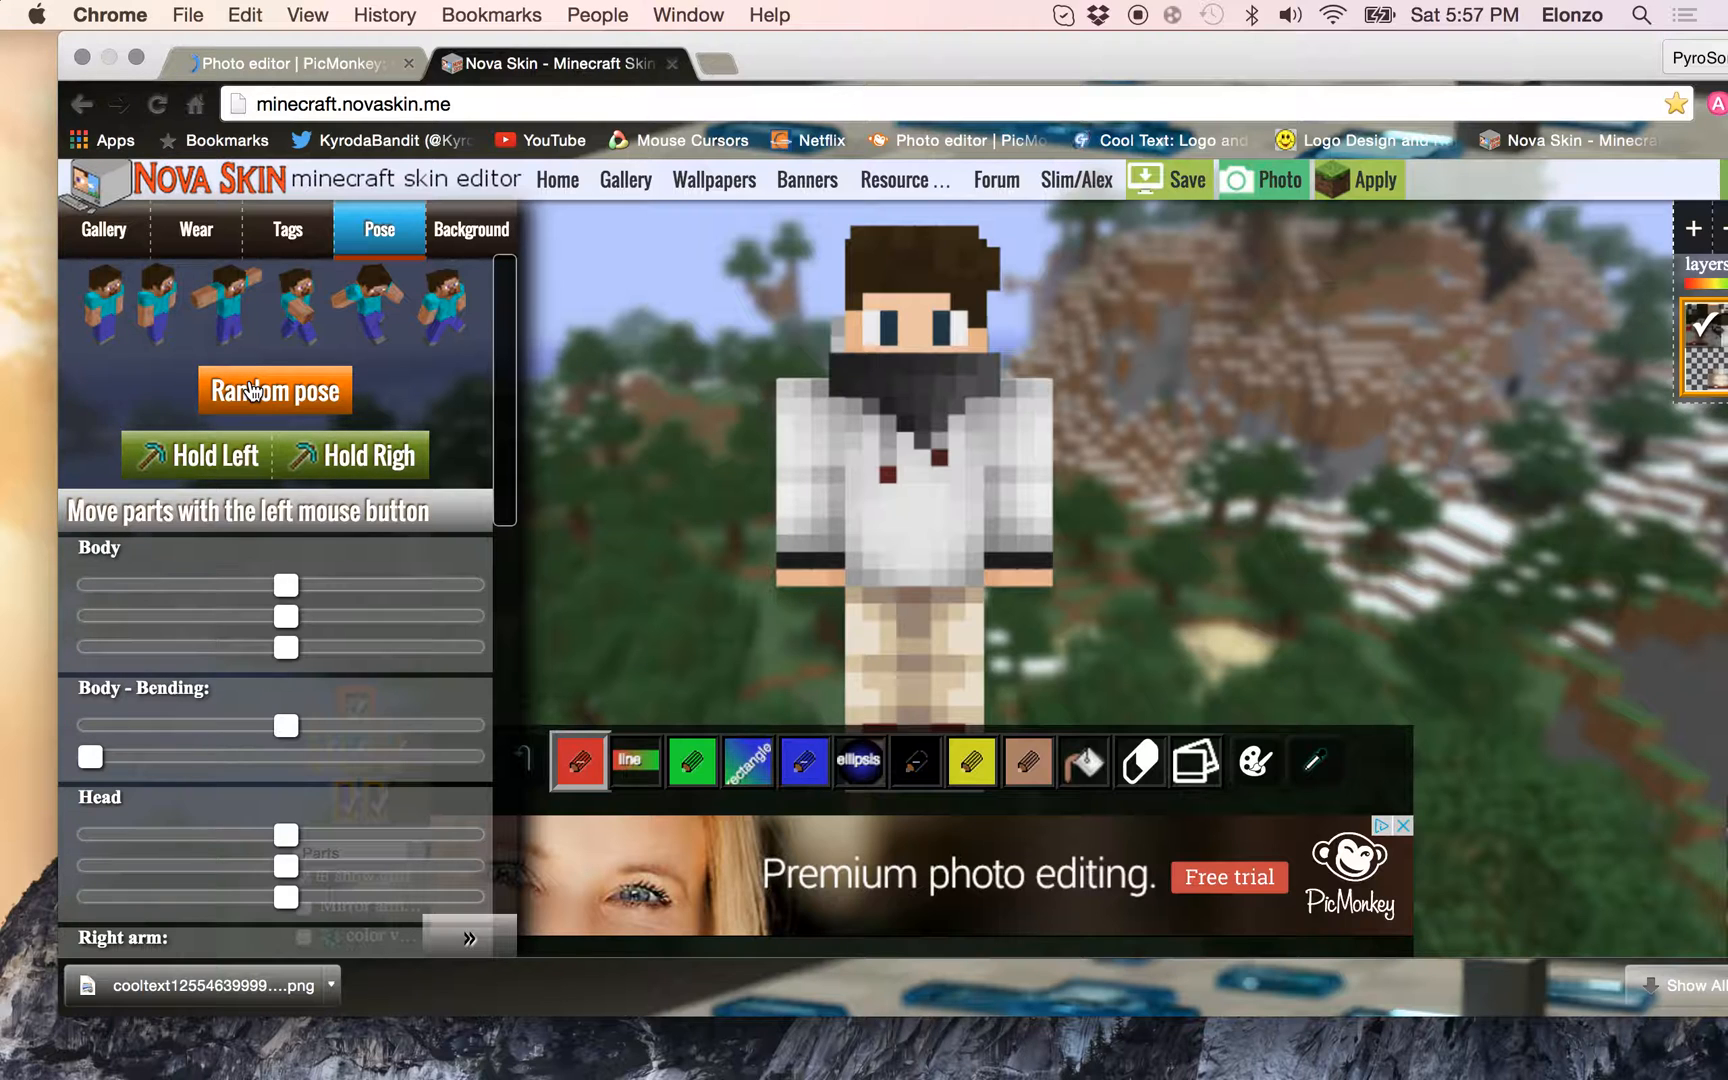
{"action": "left_click", "coordinate": [254, 391]}
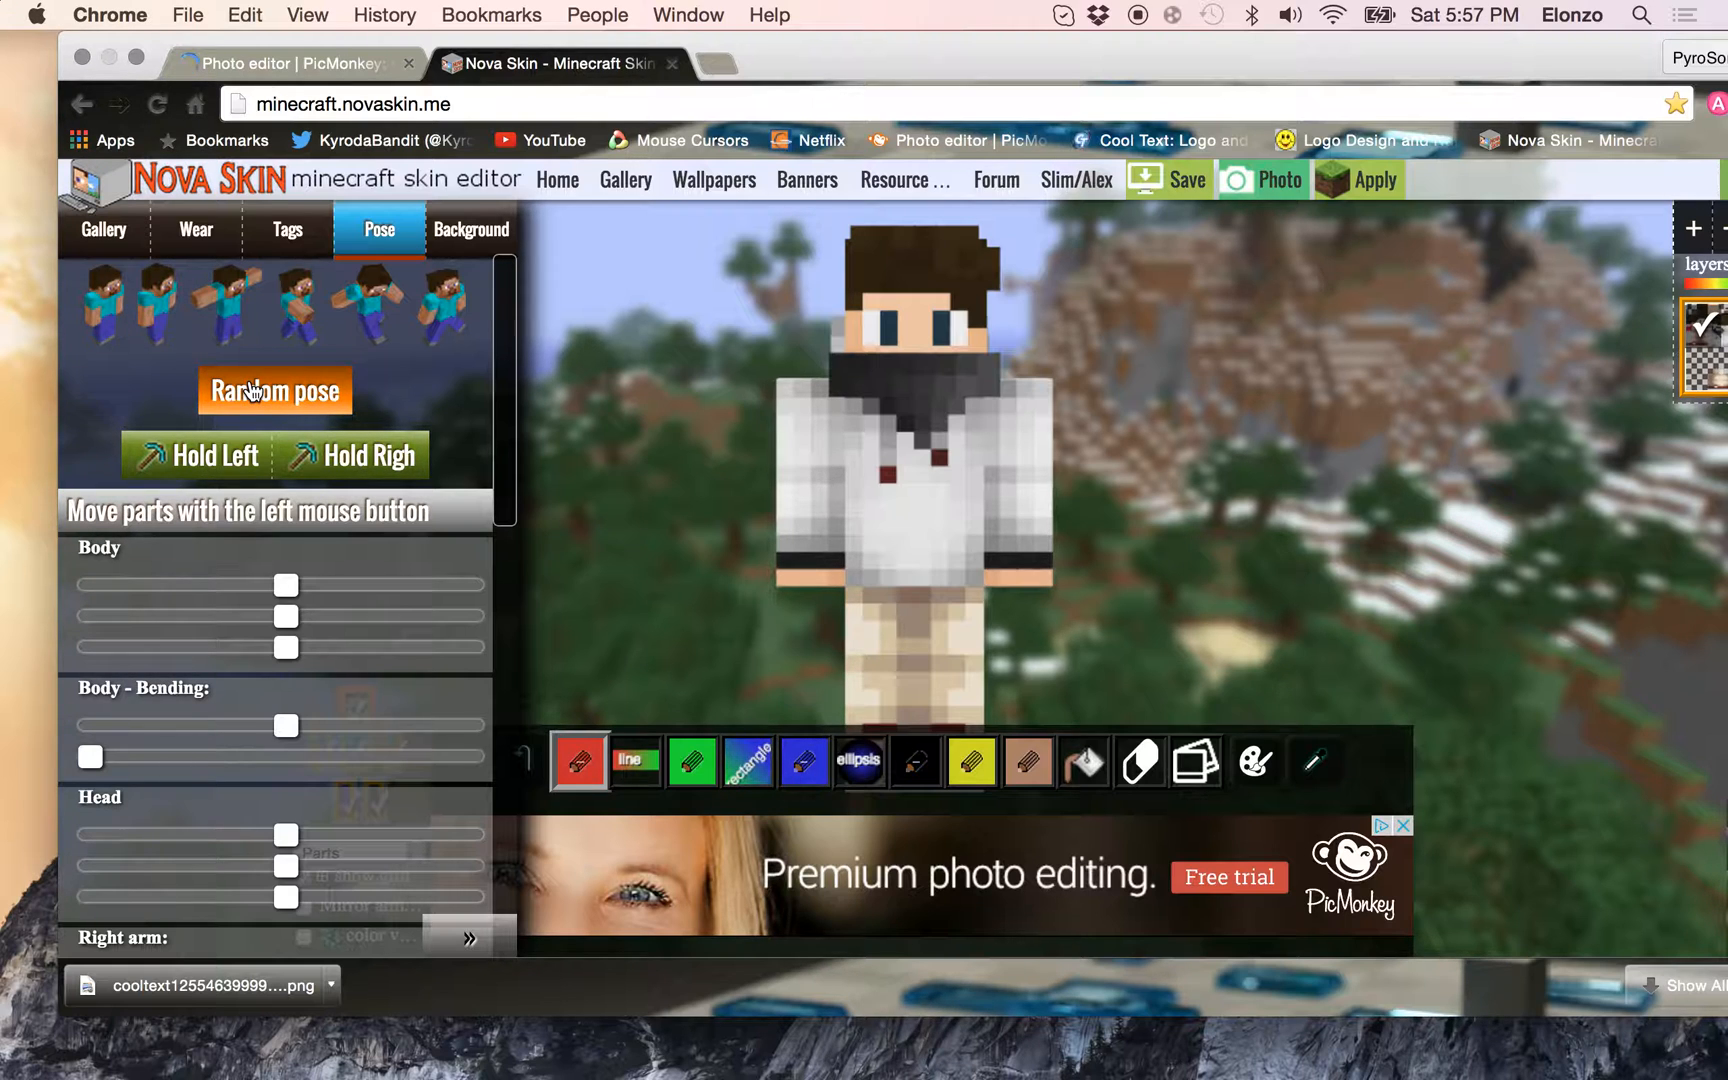
{"action": "left_click", "coordinate": [254, 391]}
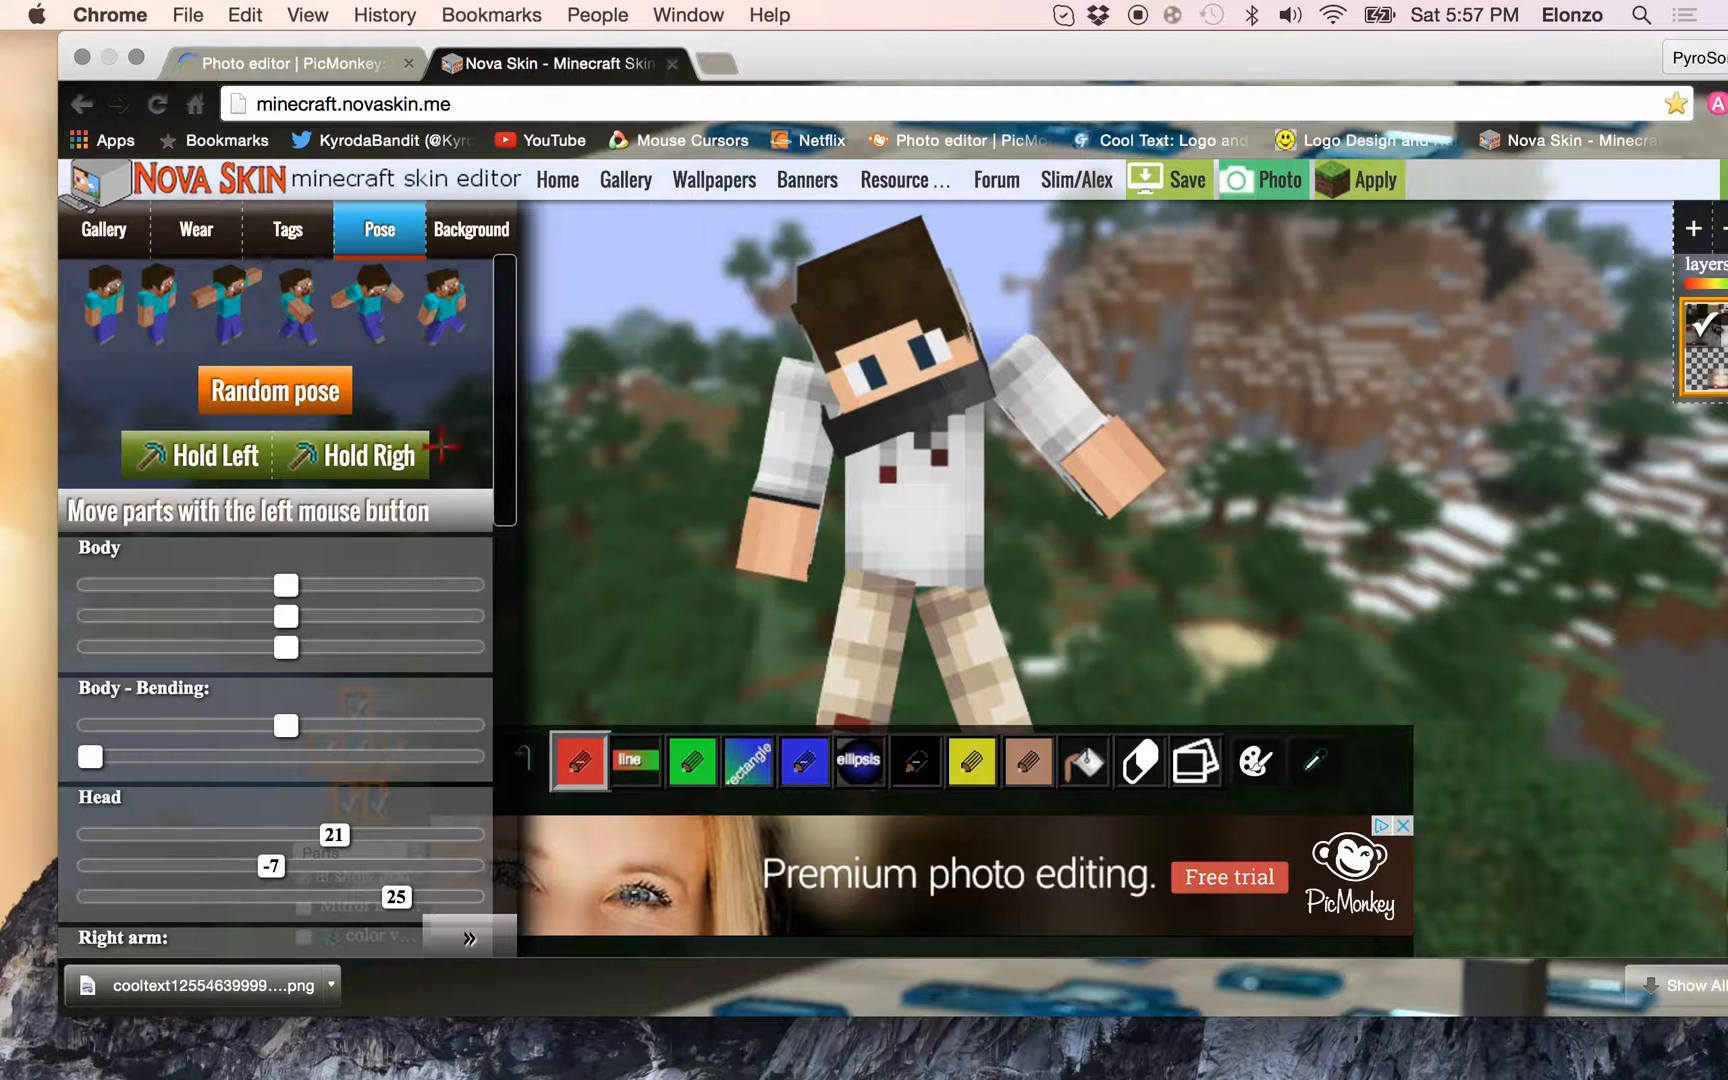
Rotate the character's body, setting its first angle to 28 and its second to -3
{"action": "left_click_drag", "start_coordinate": [677, 494], "coordinate": [683, 494]}
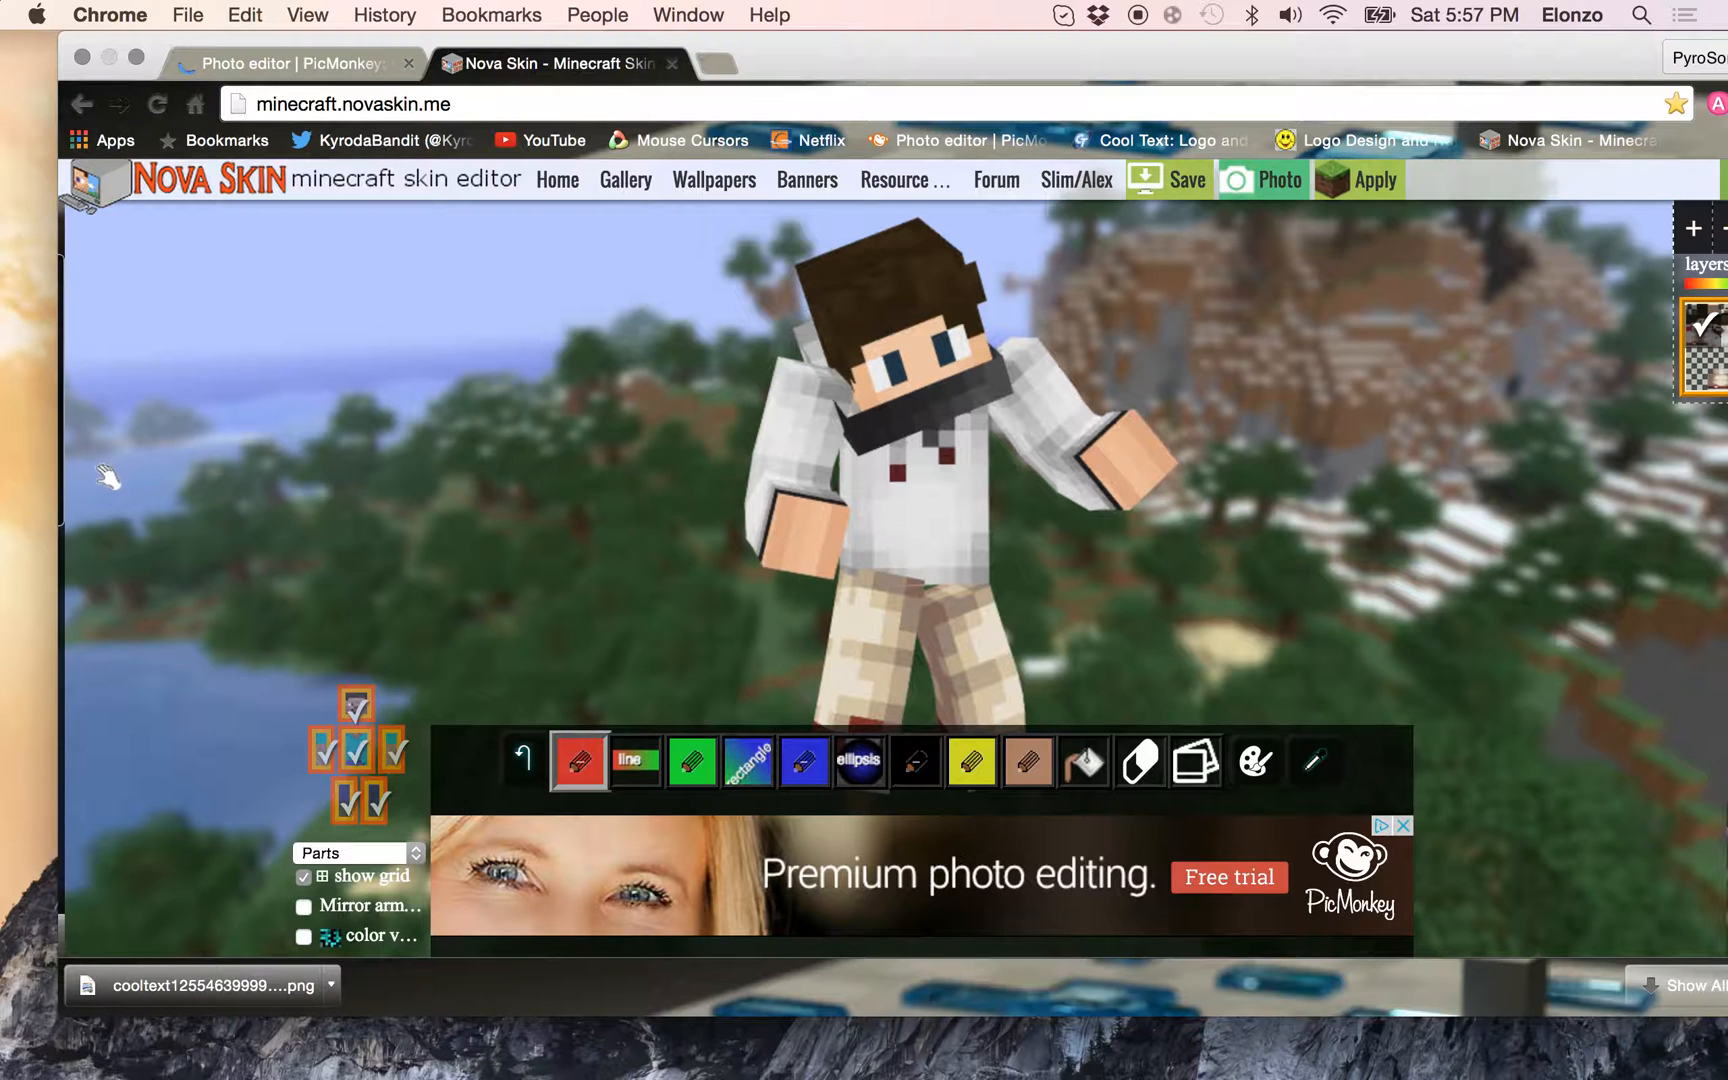
{"action": "mouse_move", "coordinate": [60, 480]}
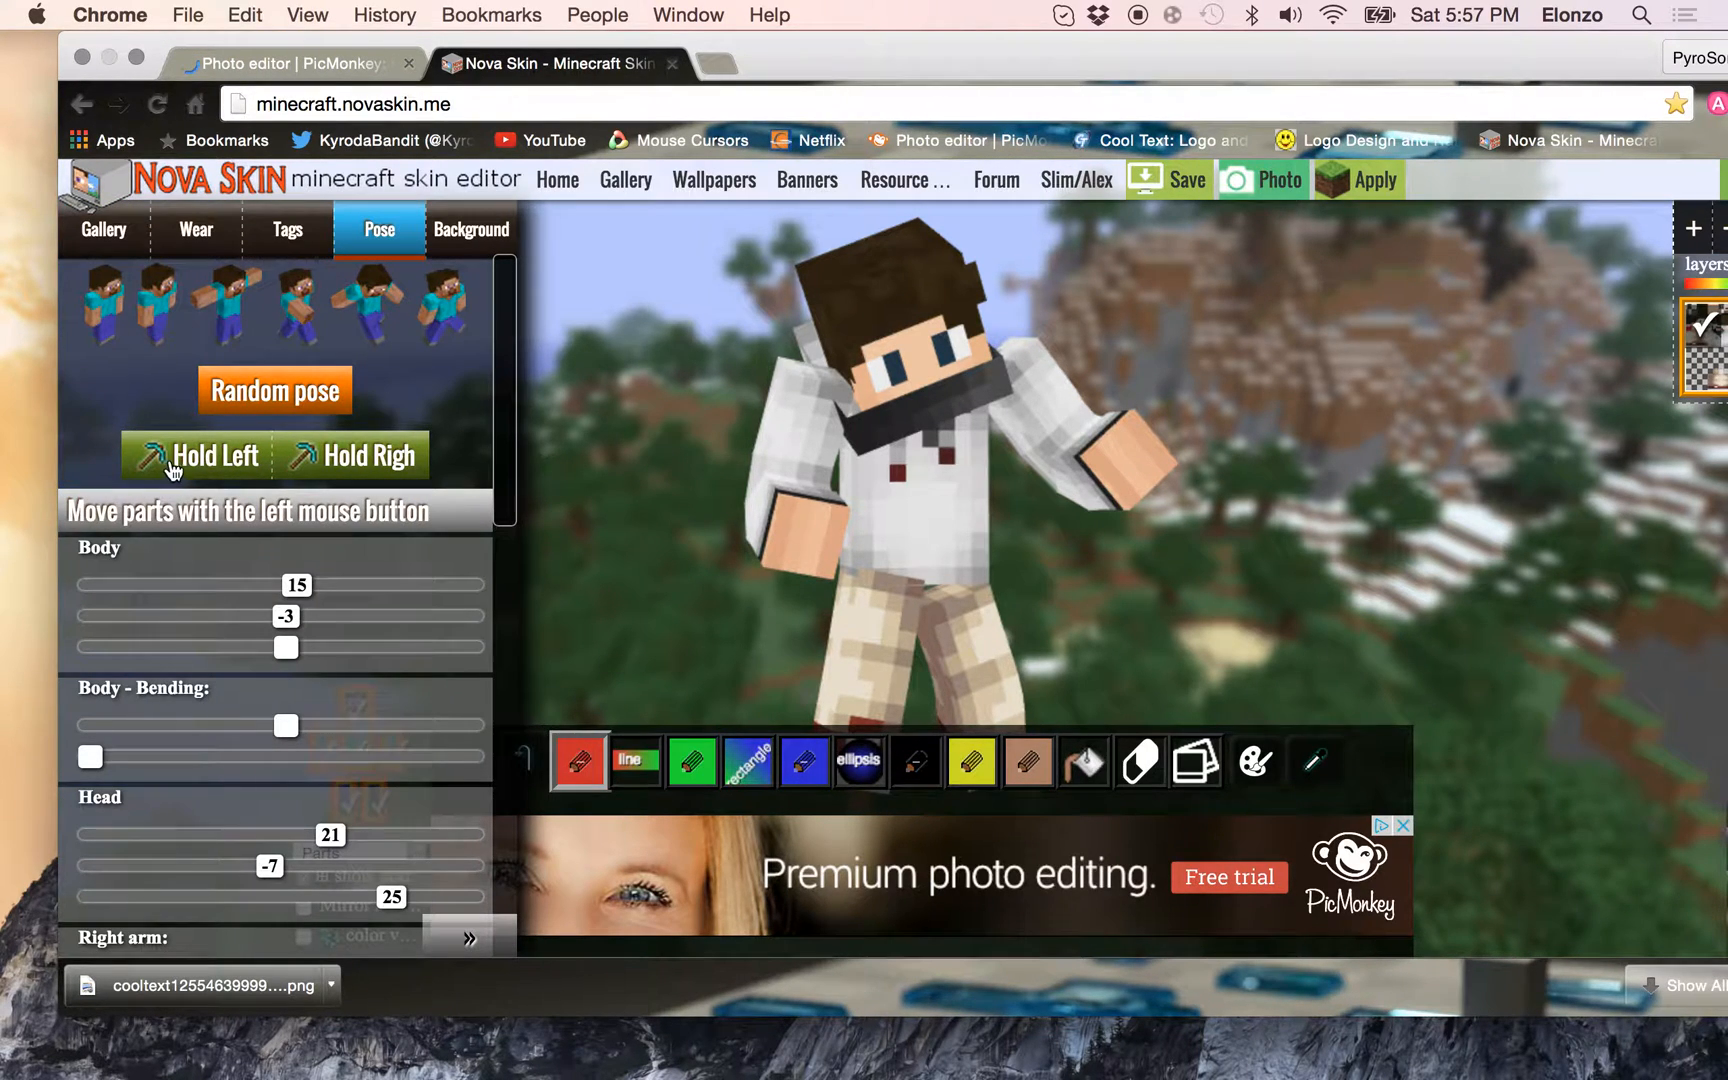
{"action": "scroll", "coordinate": [222, 487], "scroll_direction": "down", "scroll_amount": 1}
{"action": "mouse_move", "coordinate": [297, 570]}
{"action": "left_mouse_down"}
{"action": "mouse_move", "coordinate": [280, 568]}
{"action": "mouse_move", "coordinate": [300, 578]}
{"action": "left_mouse_up"}
{"action": "scroll", "coordinate": [238, 678], "scroll_direction": "down", "scroll_amount": 1}
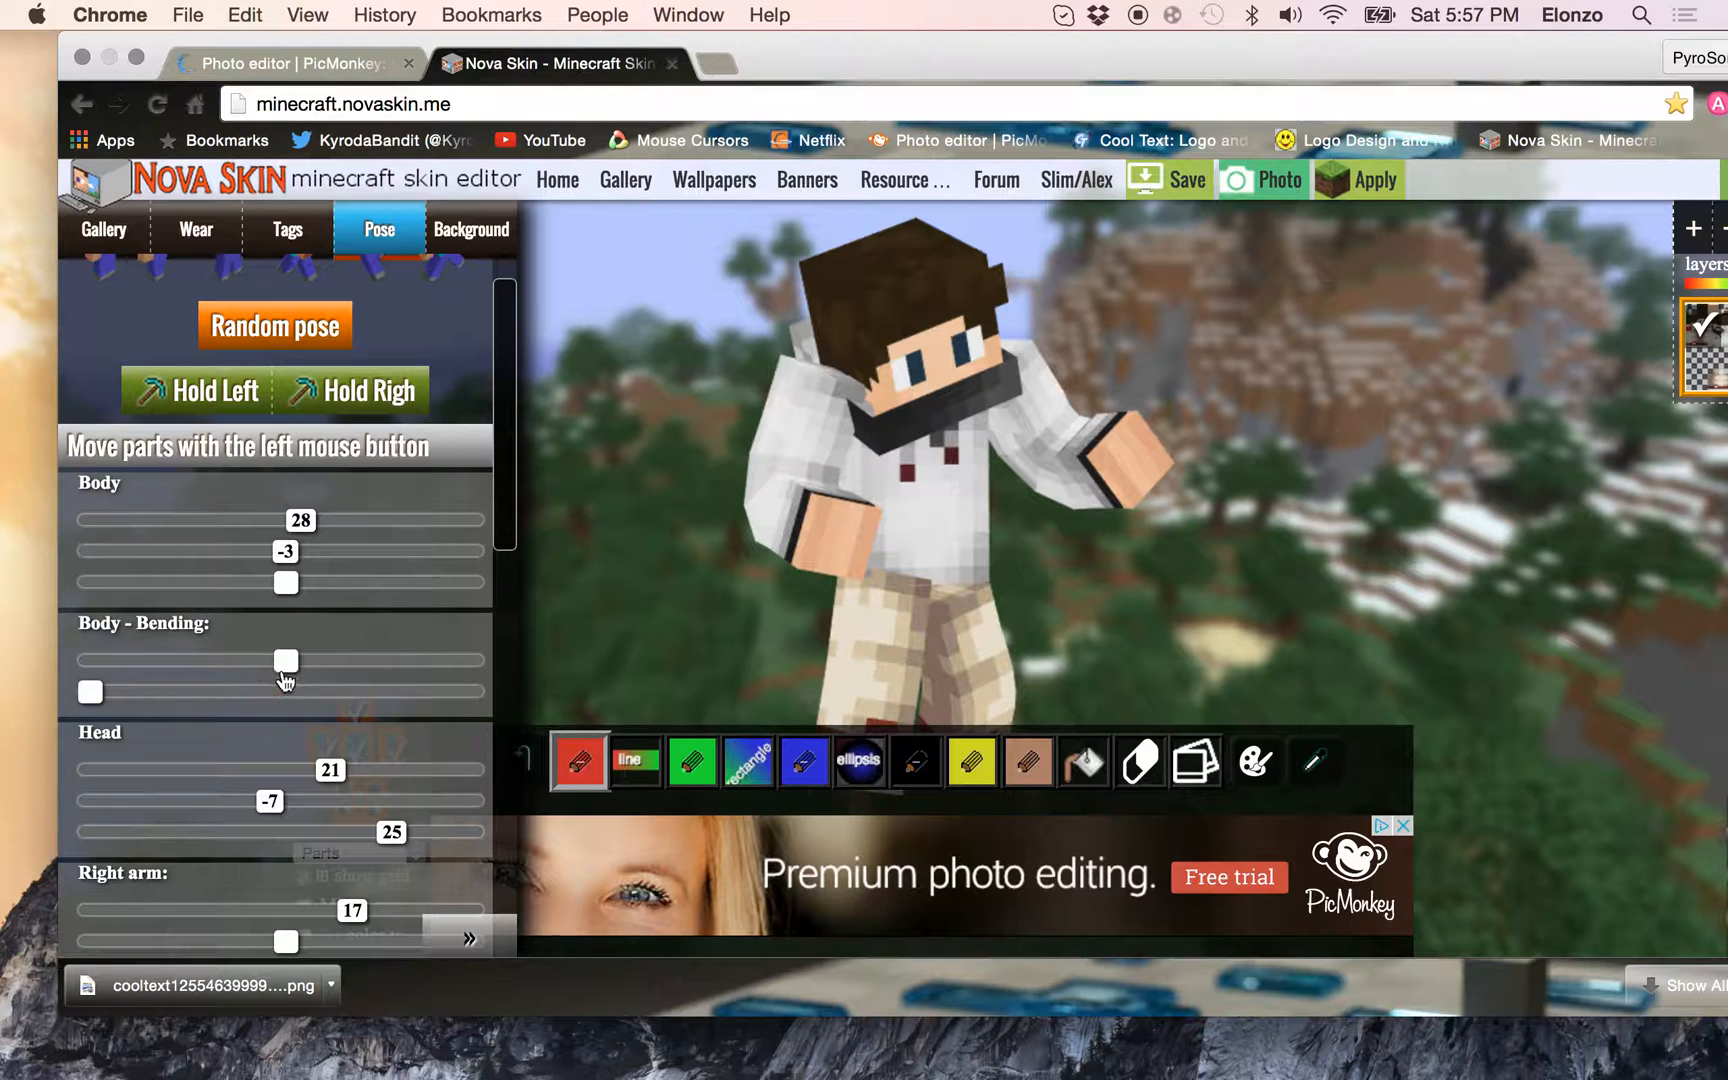
Turn the character's head, setting its first angle to 18 and third to 9, and adjust its second angle
{"action": "scroll", "coordinate": [268, 735], "scroll_direction": "down", "scroll_amount": 1}
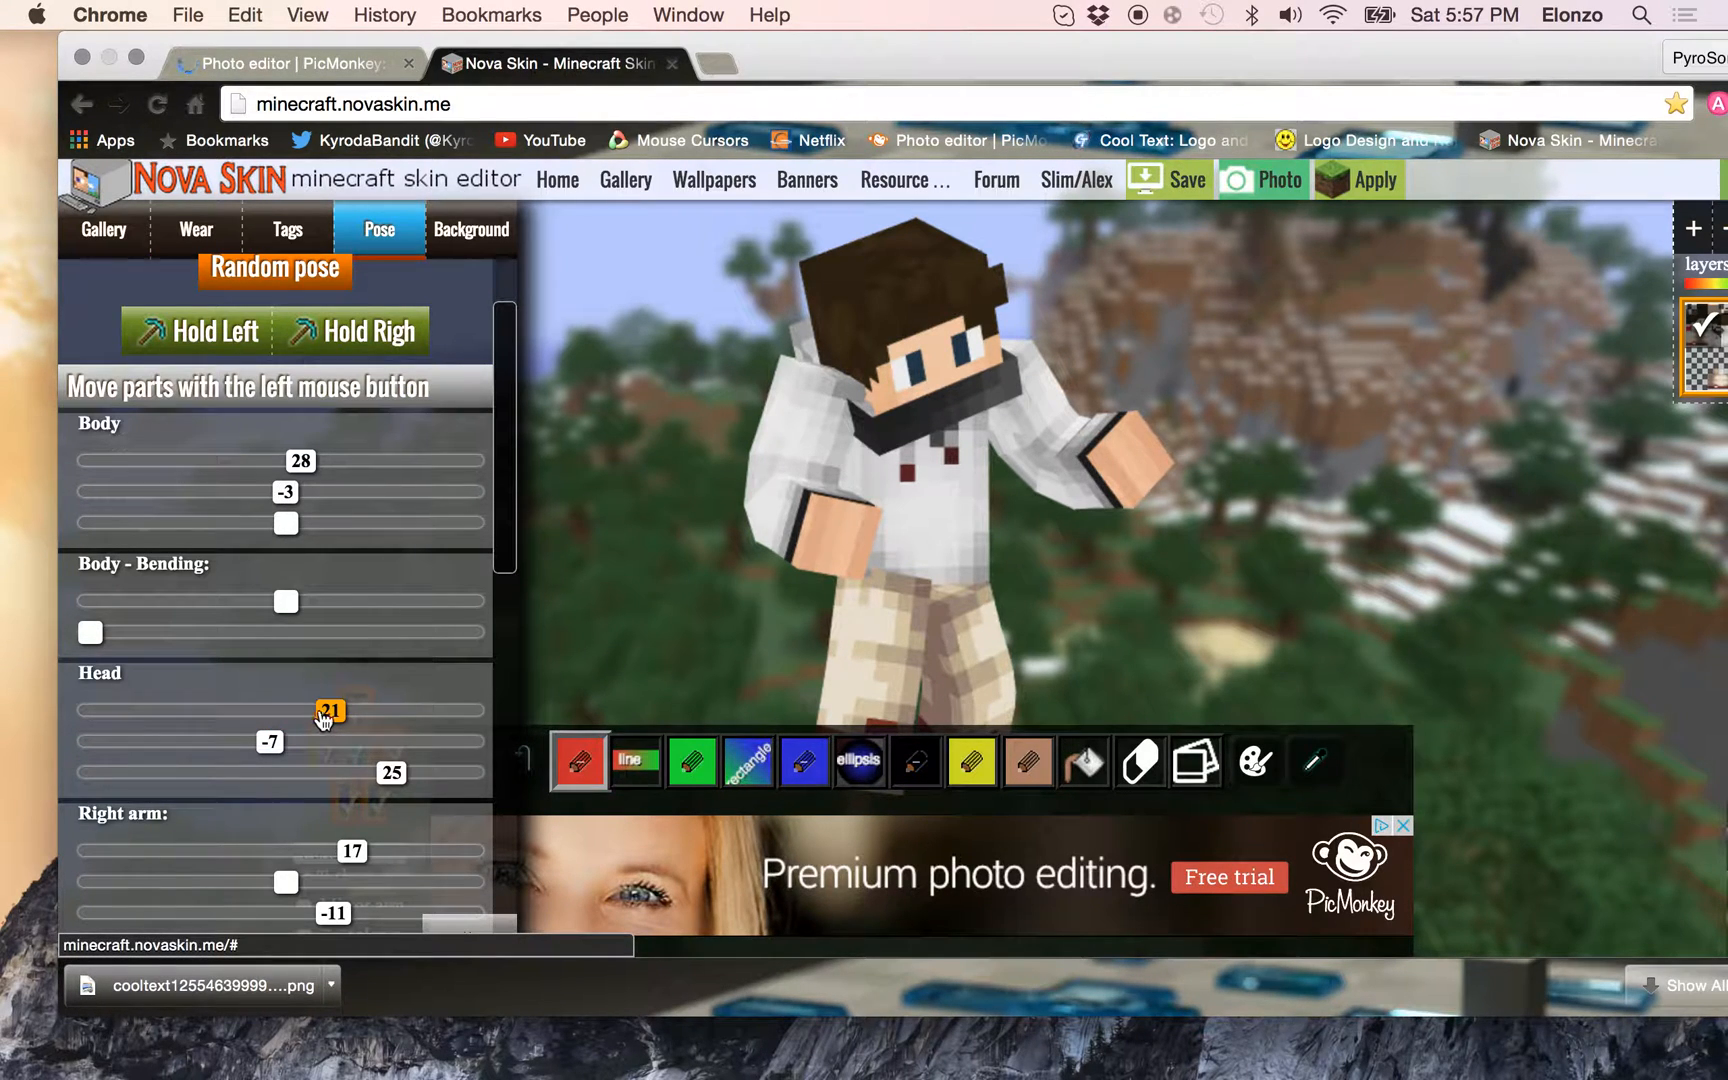
{"action": "left_click", "coordinate": [308, 710]}
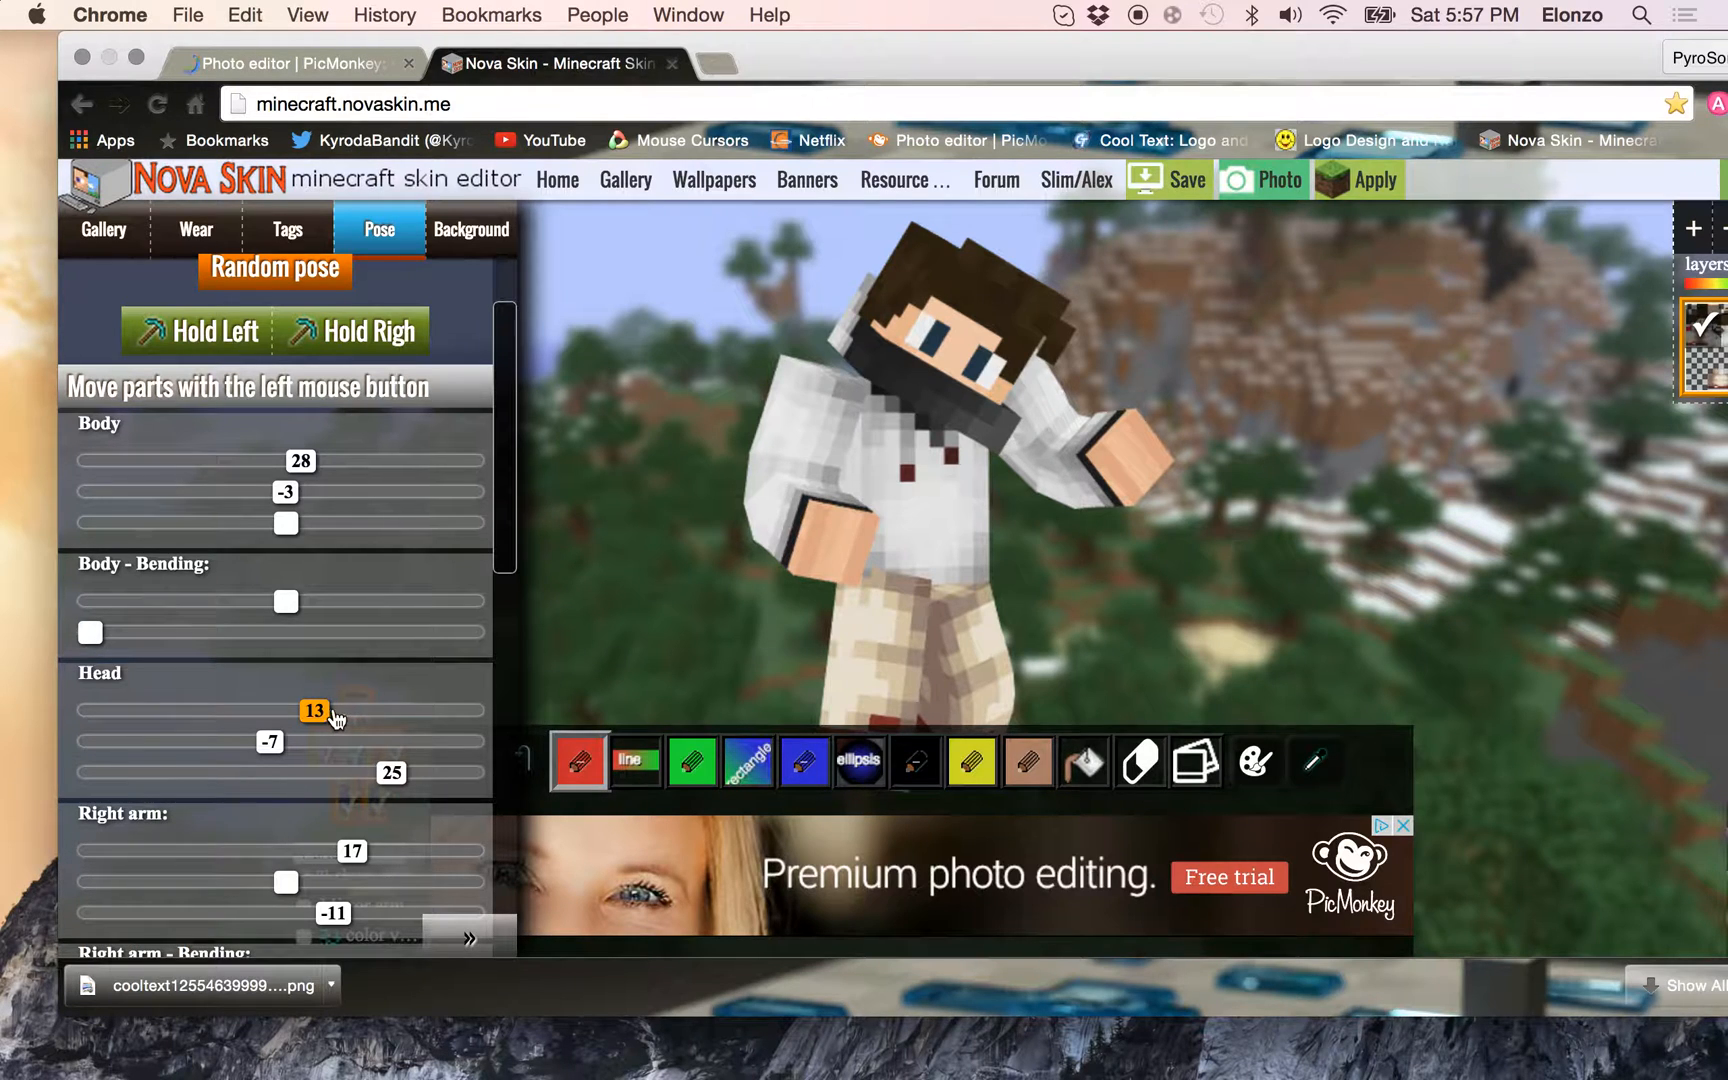
{"action": "left_click", "coordinate": [335, 717]}
{"action": "left_click_drag", "start_coordinate": [338, 718], "coordinate": [345, 716]}
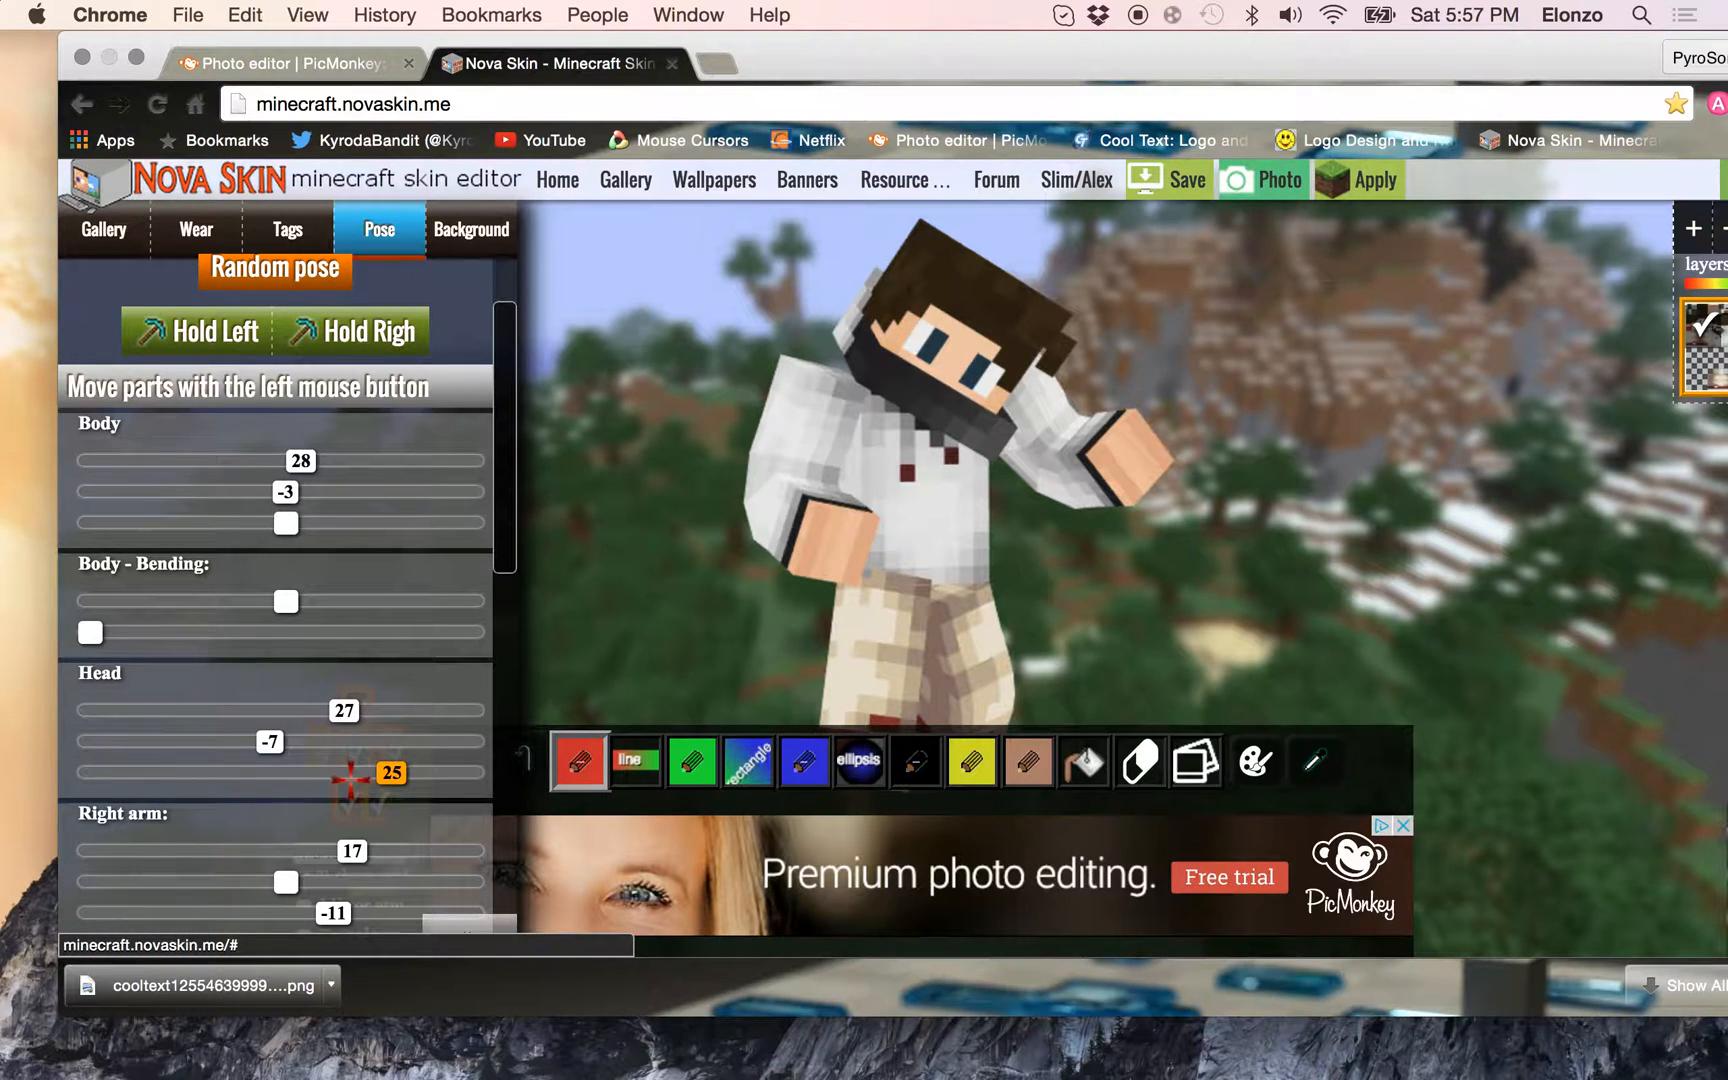
{"action": "left_click", "coordinate": [350, 776]}
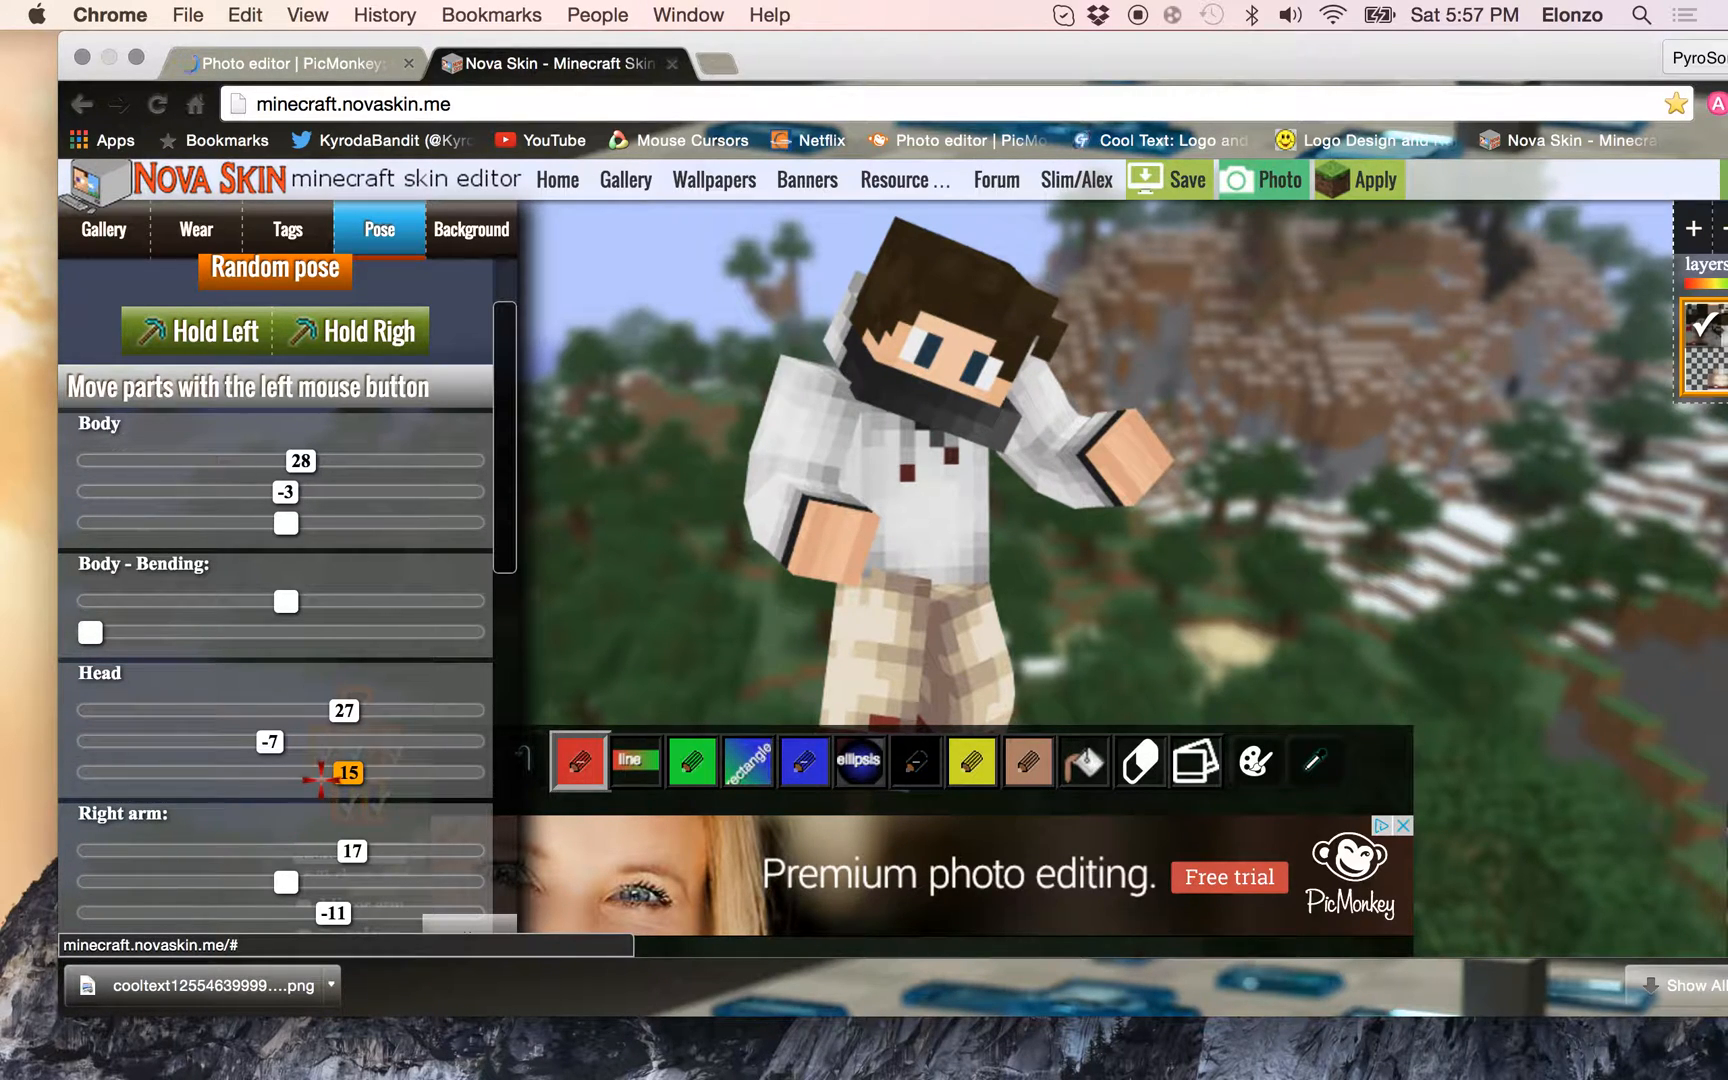
{"action": "left_click", "coordinate": [320, 772]}
{"action": "left_click", "coordinate": [310, 780]}
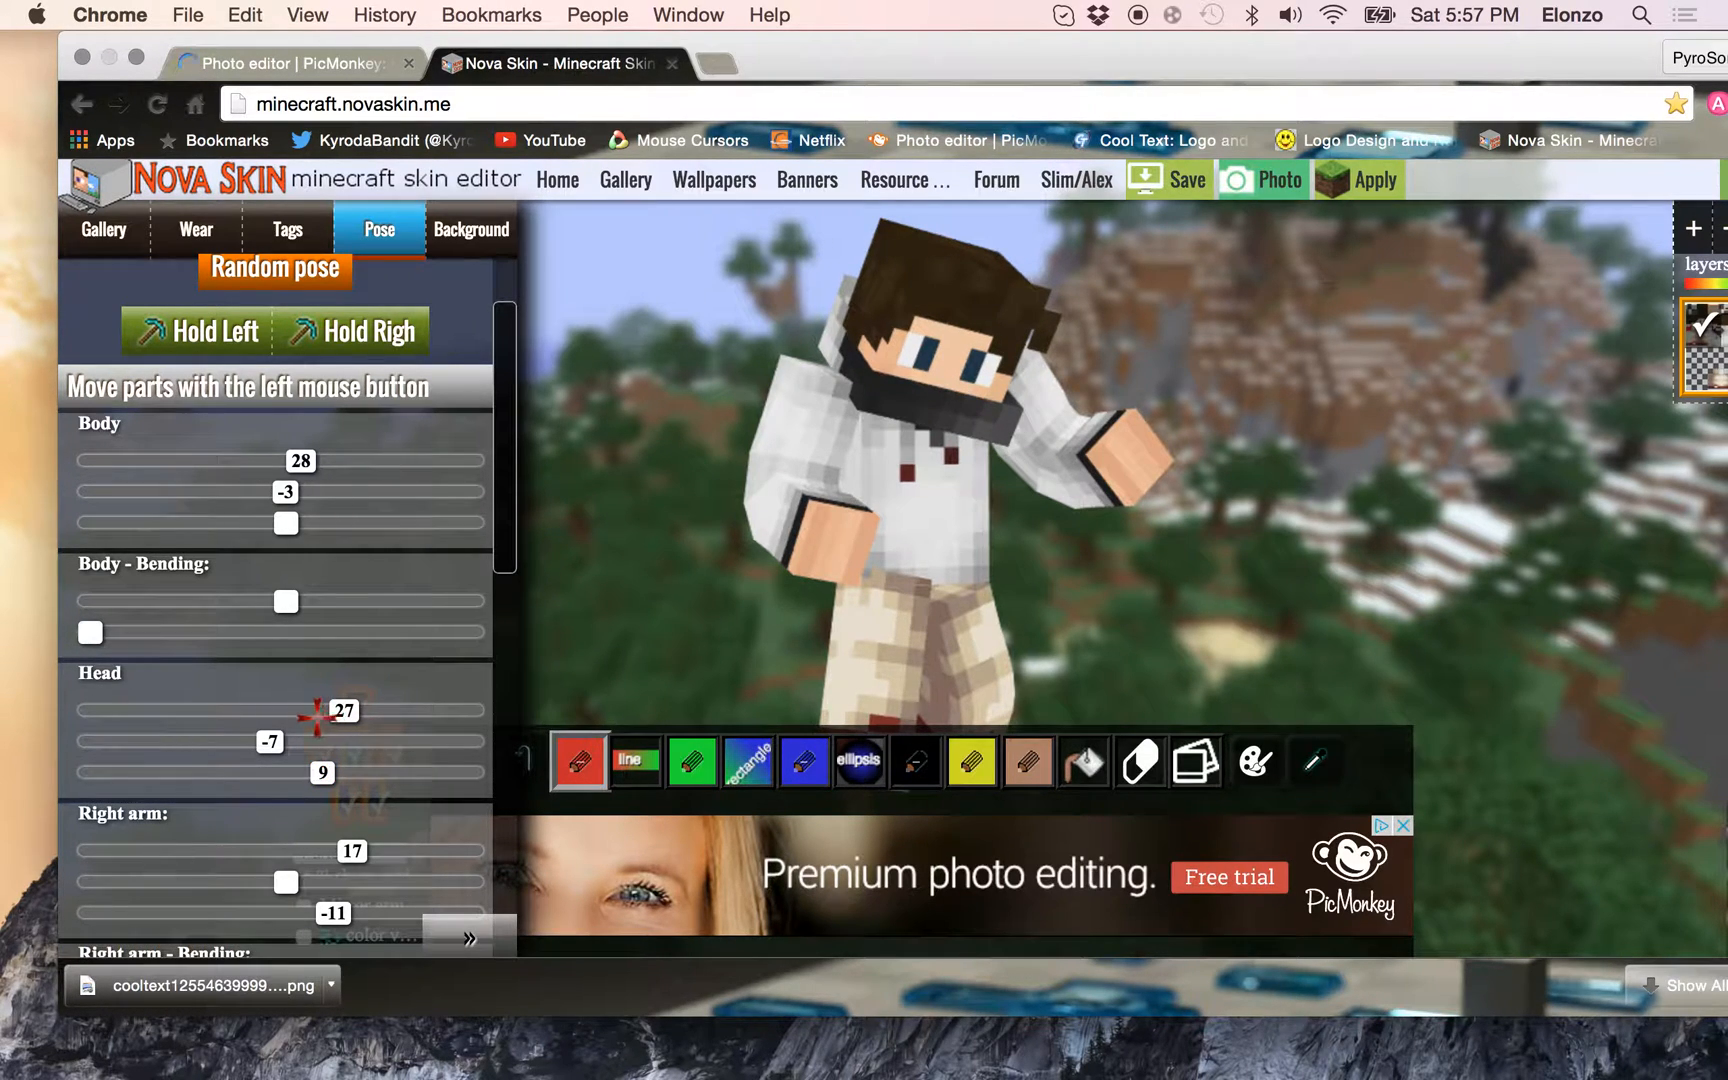
{"action": "left_click", "coordinate": [305, 716]}
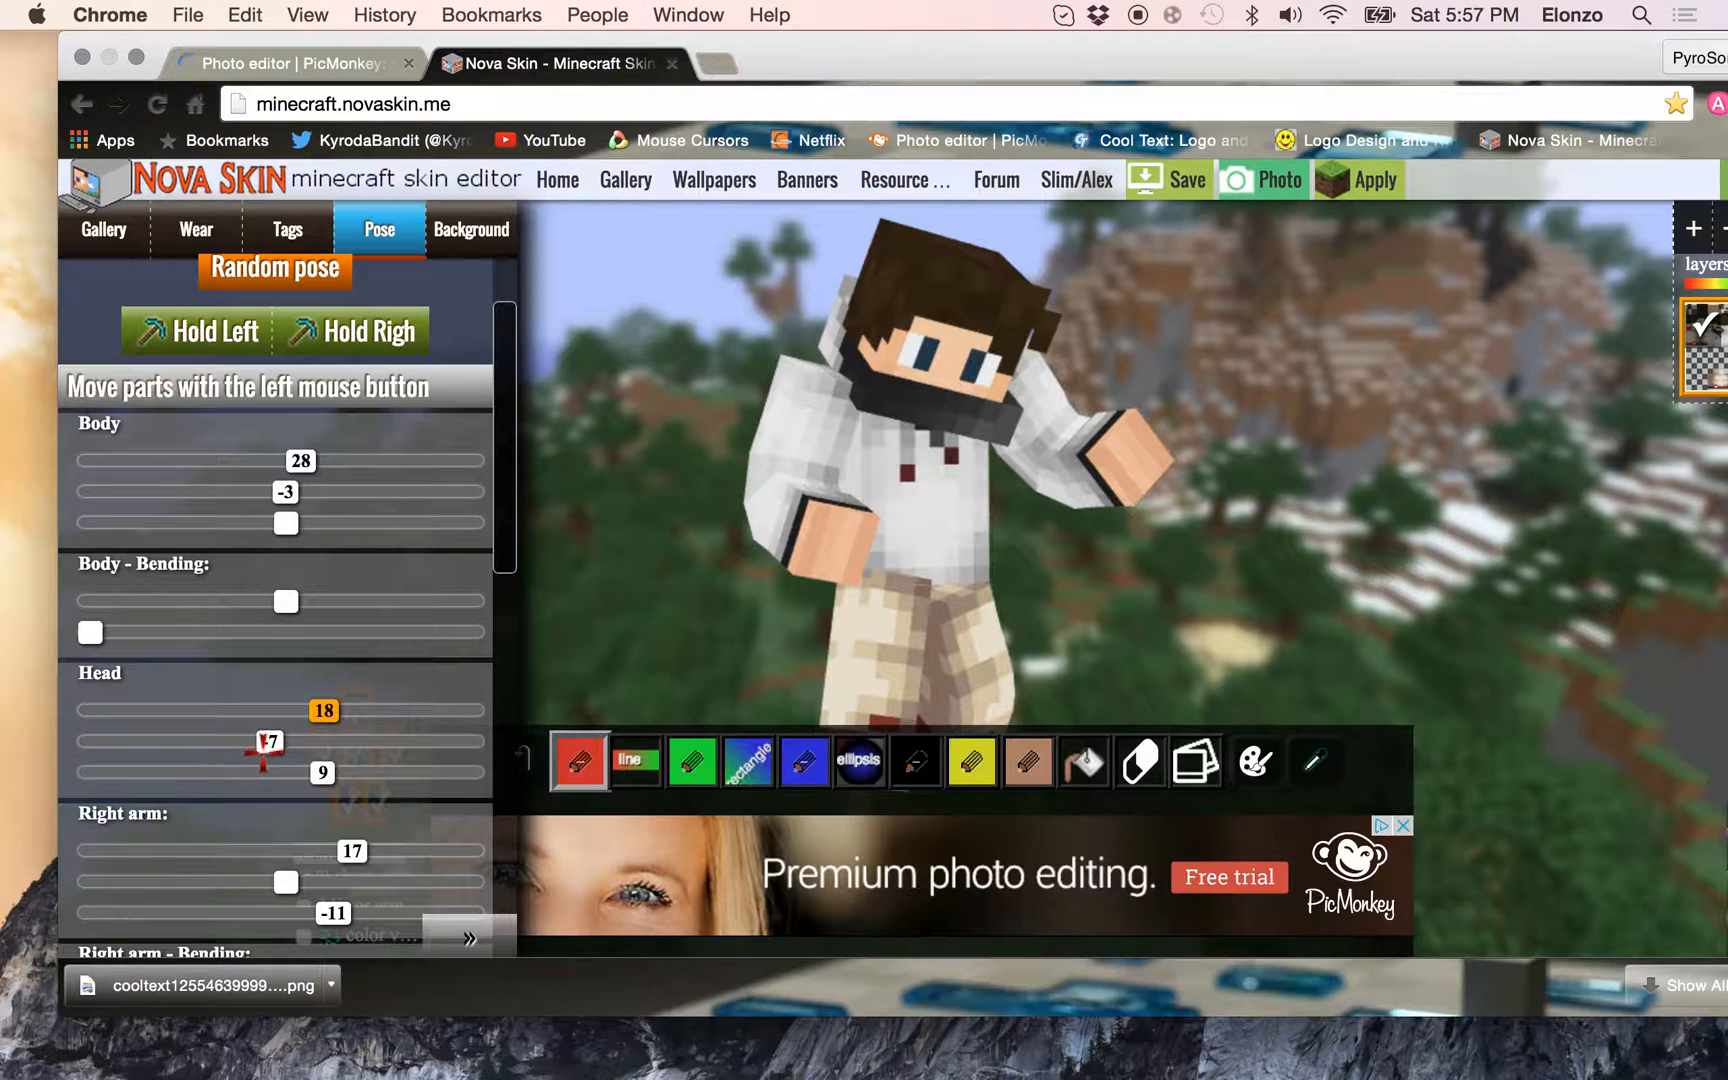
{"action": "left_click", "coordinate": [267, 742]}
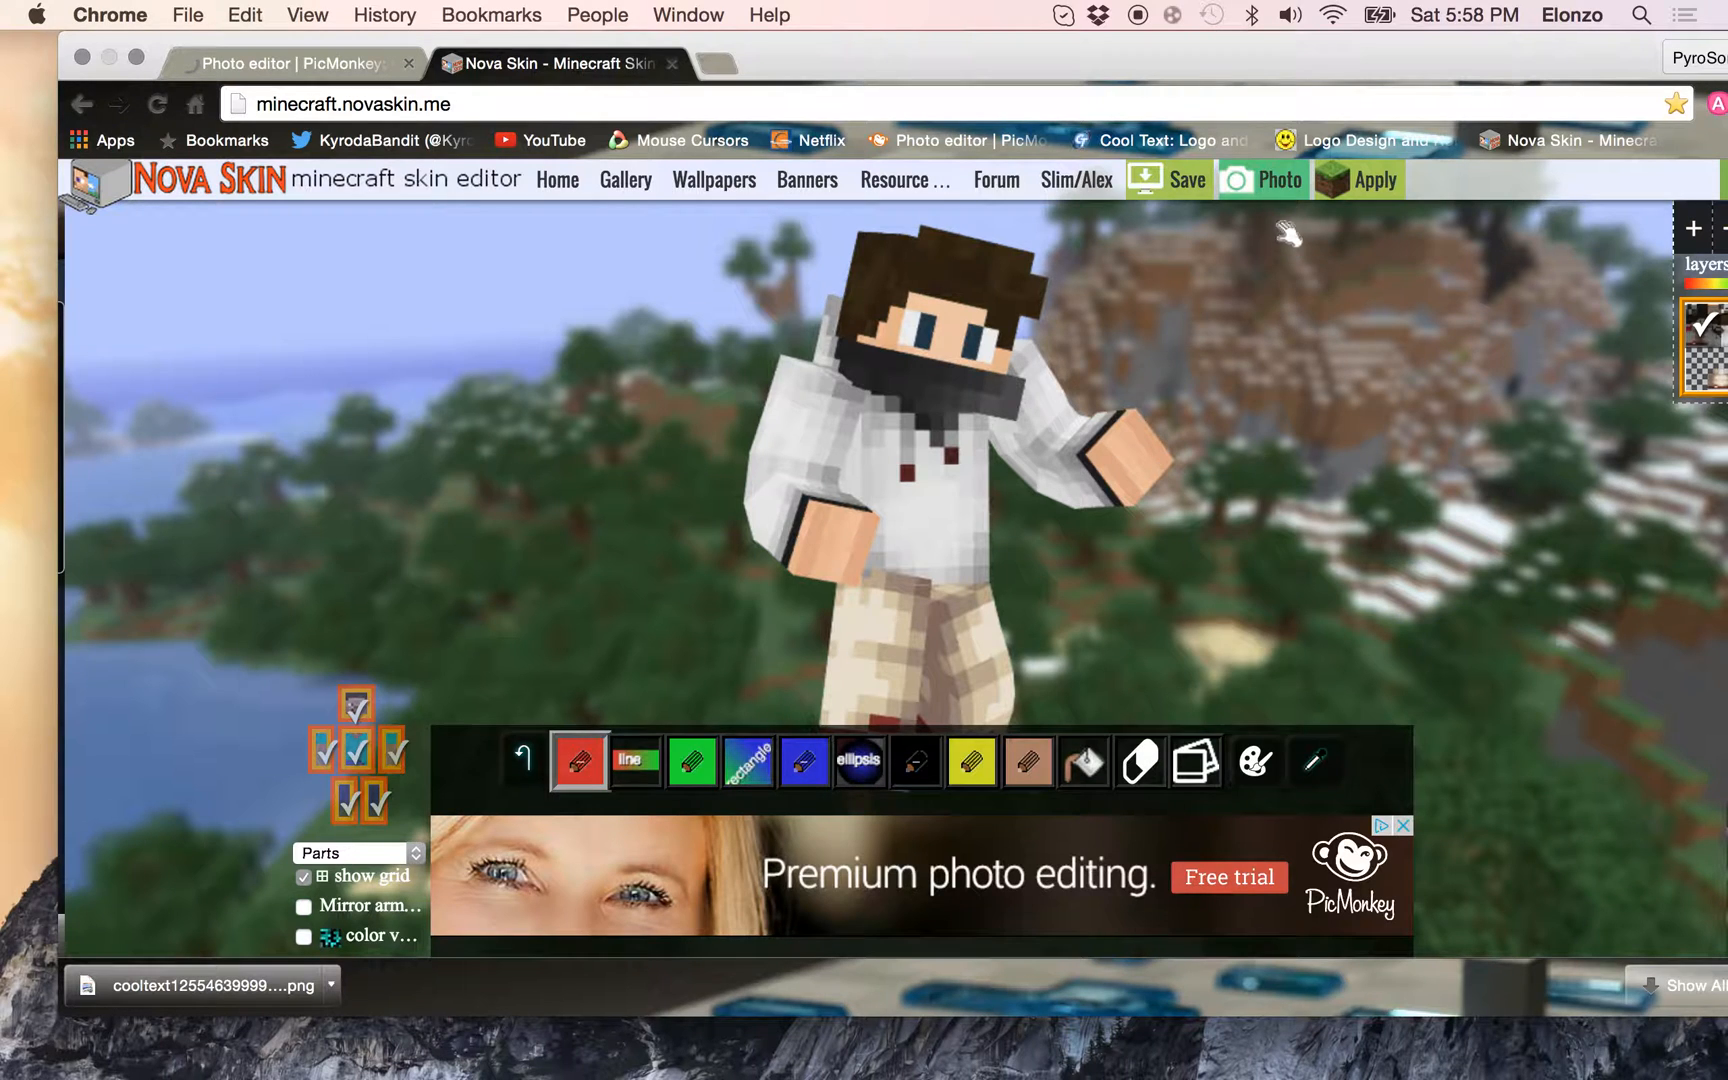
Take a photo of the posed character and save the image to the Desktop
{"action": "left_click", "coordinate": [1278, 190]}
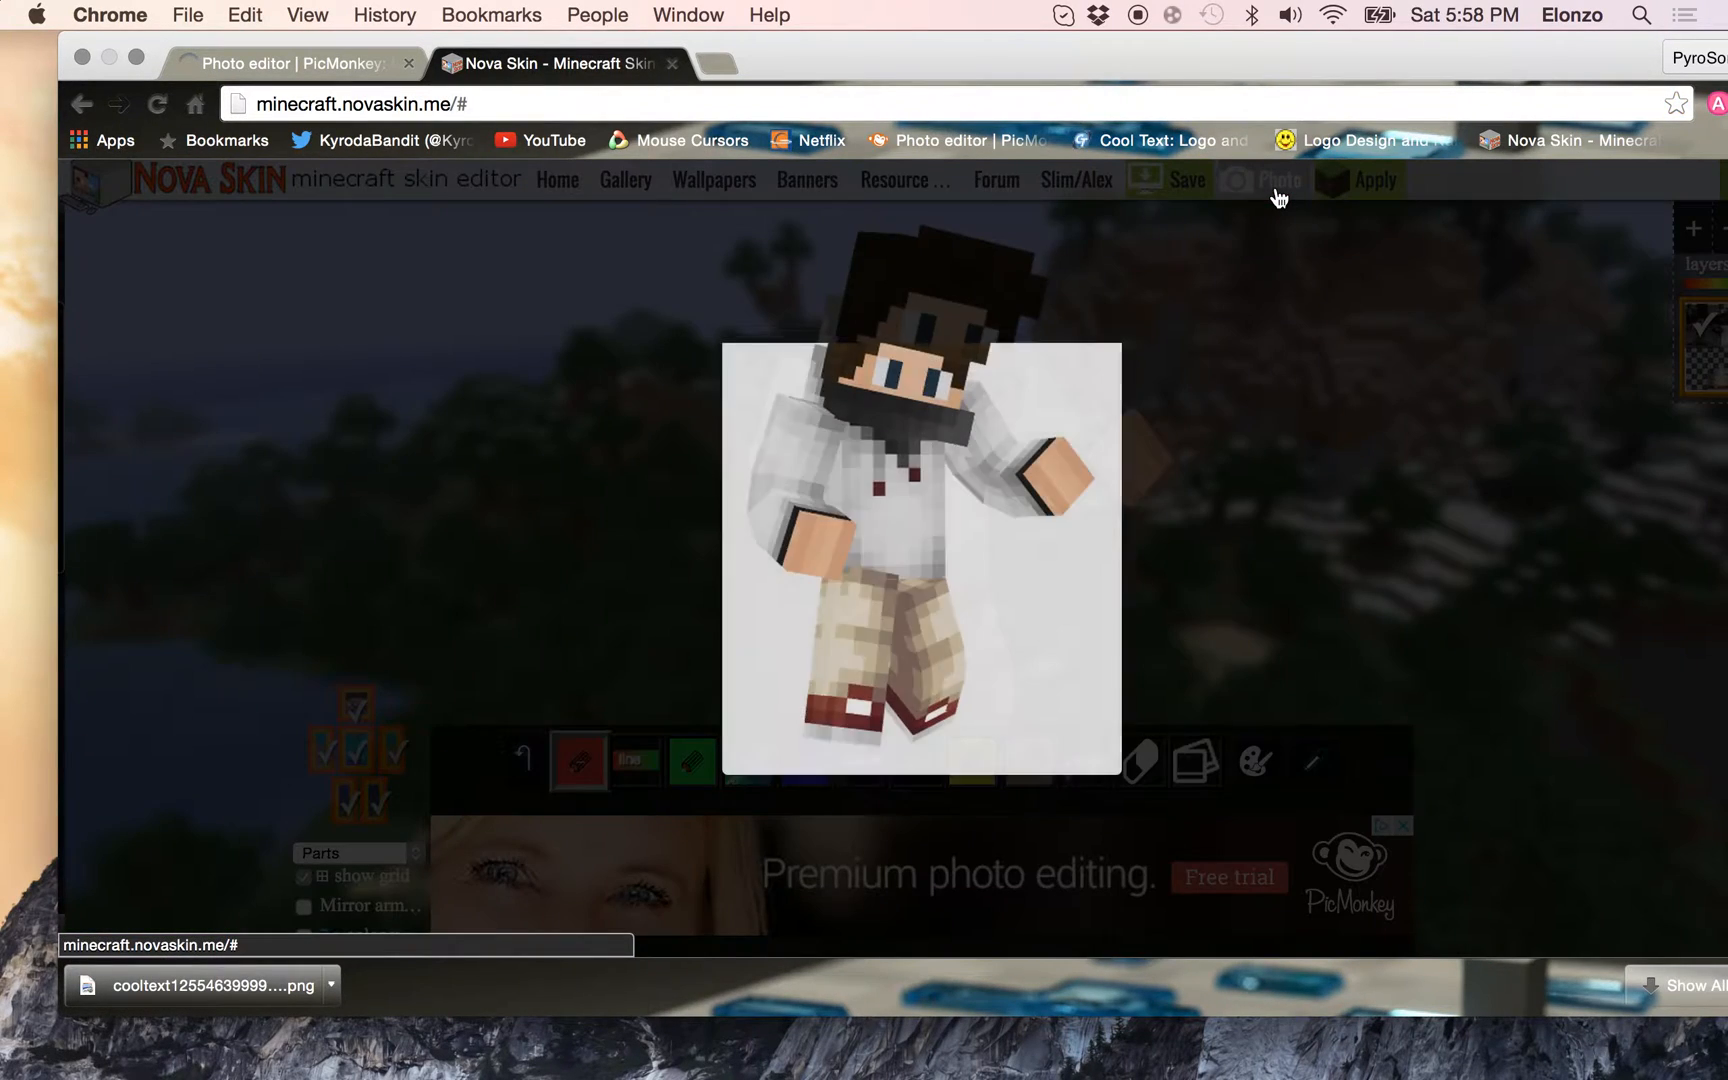
{"action": "right_click", "coordinate": [929, 429]}
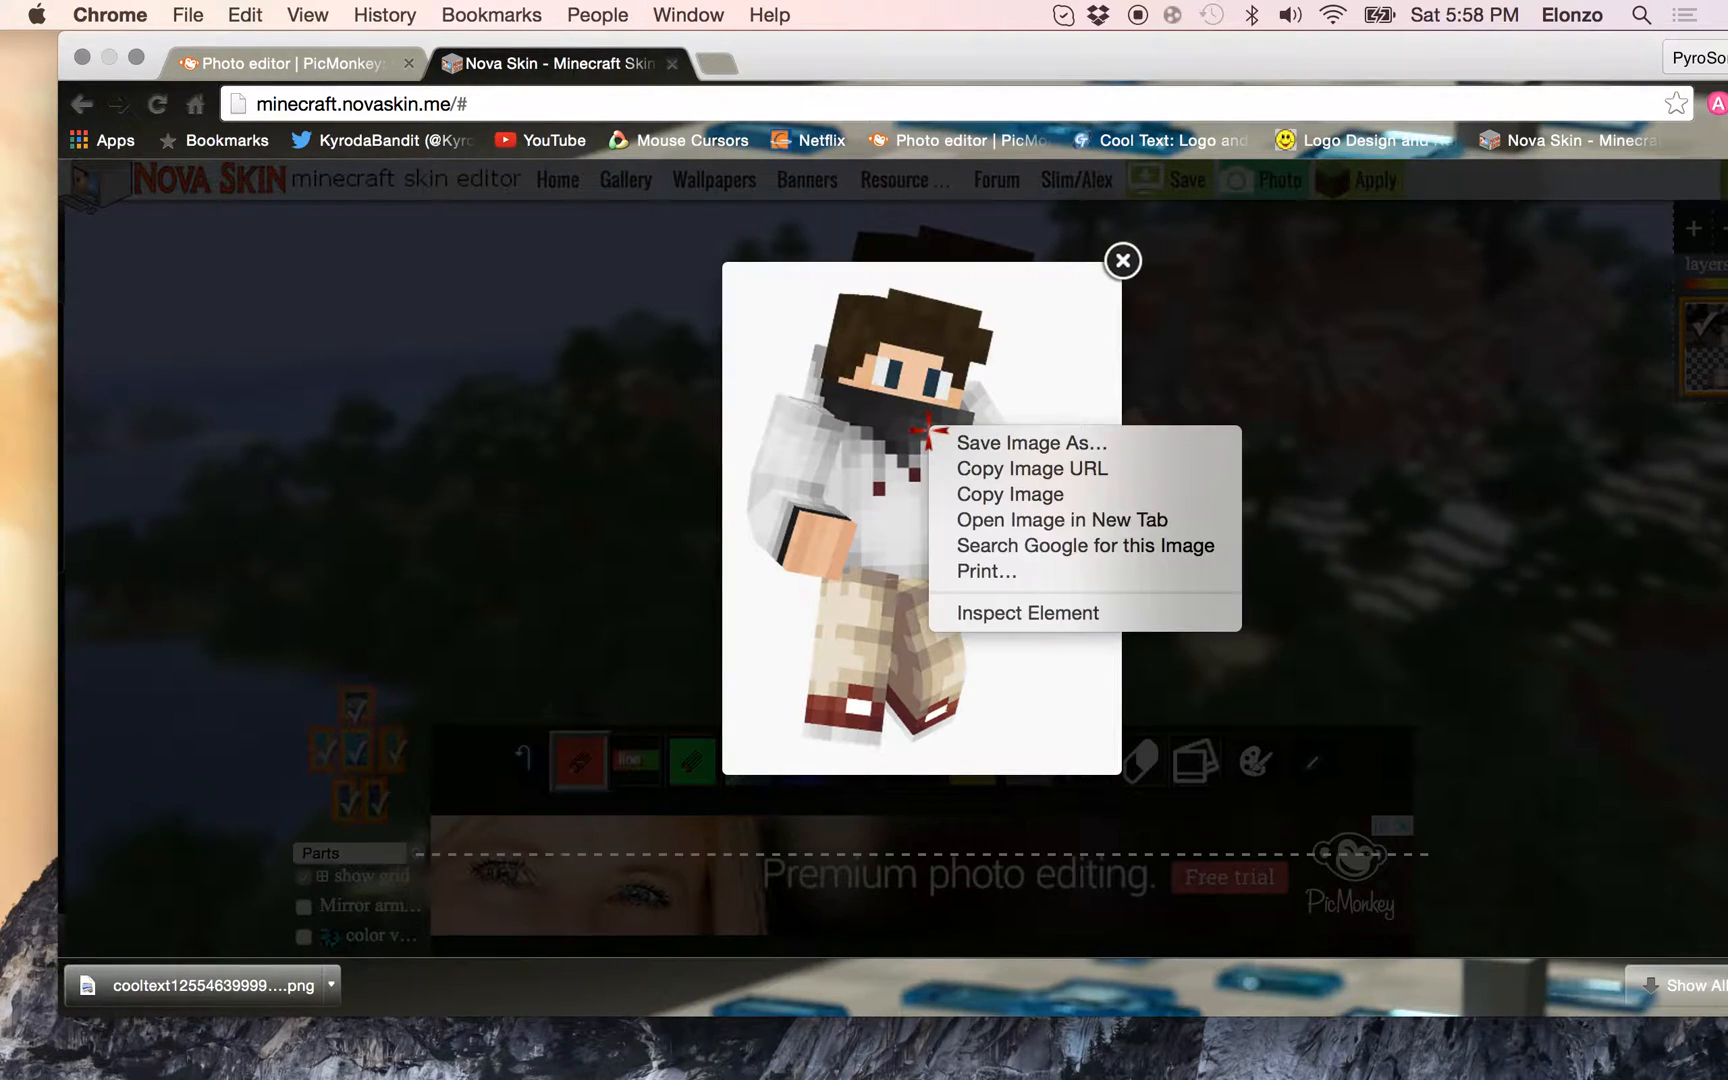
{"action": "left_click", "coordinate": [986, 450]}
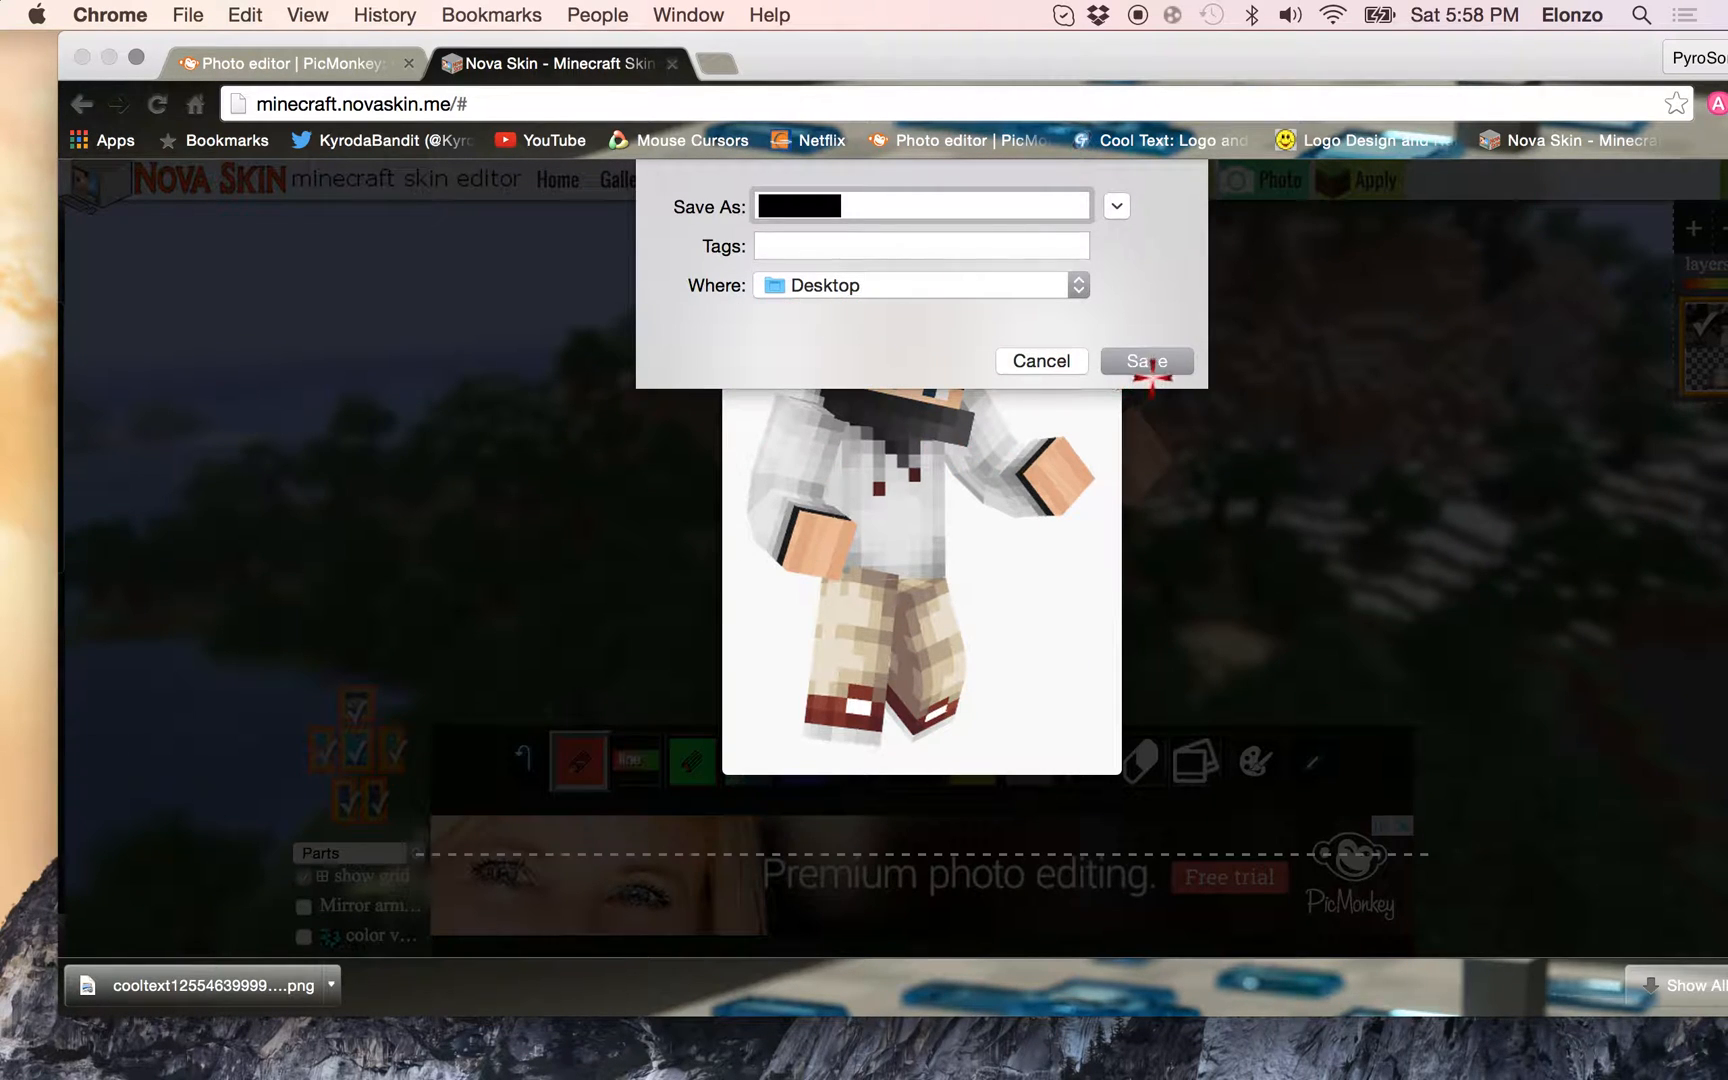
{"action": "left_click", "coordinate": [1168, 360]}
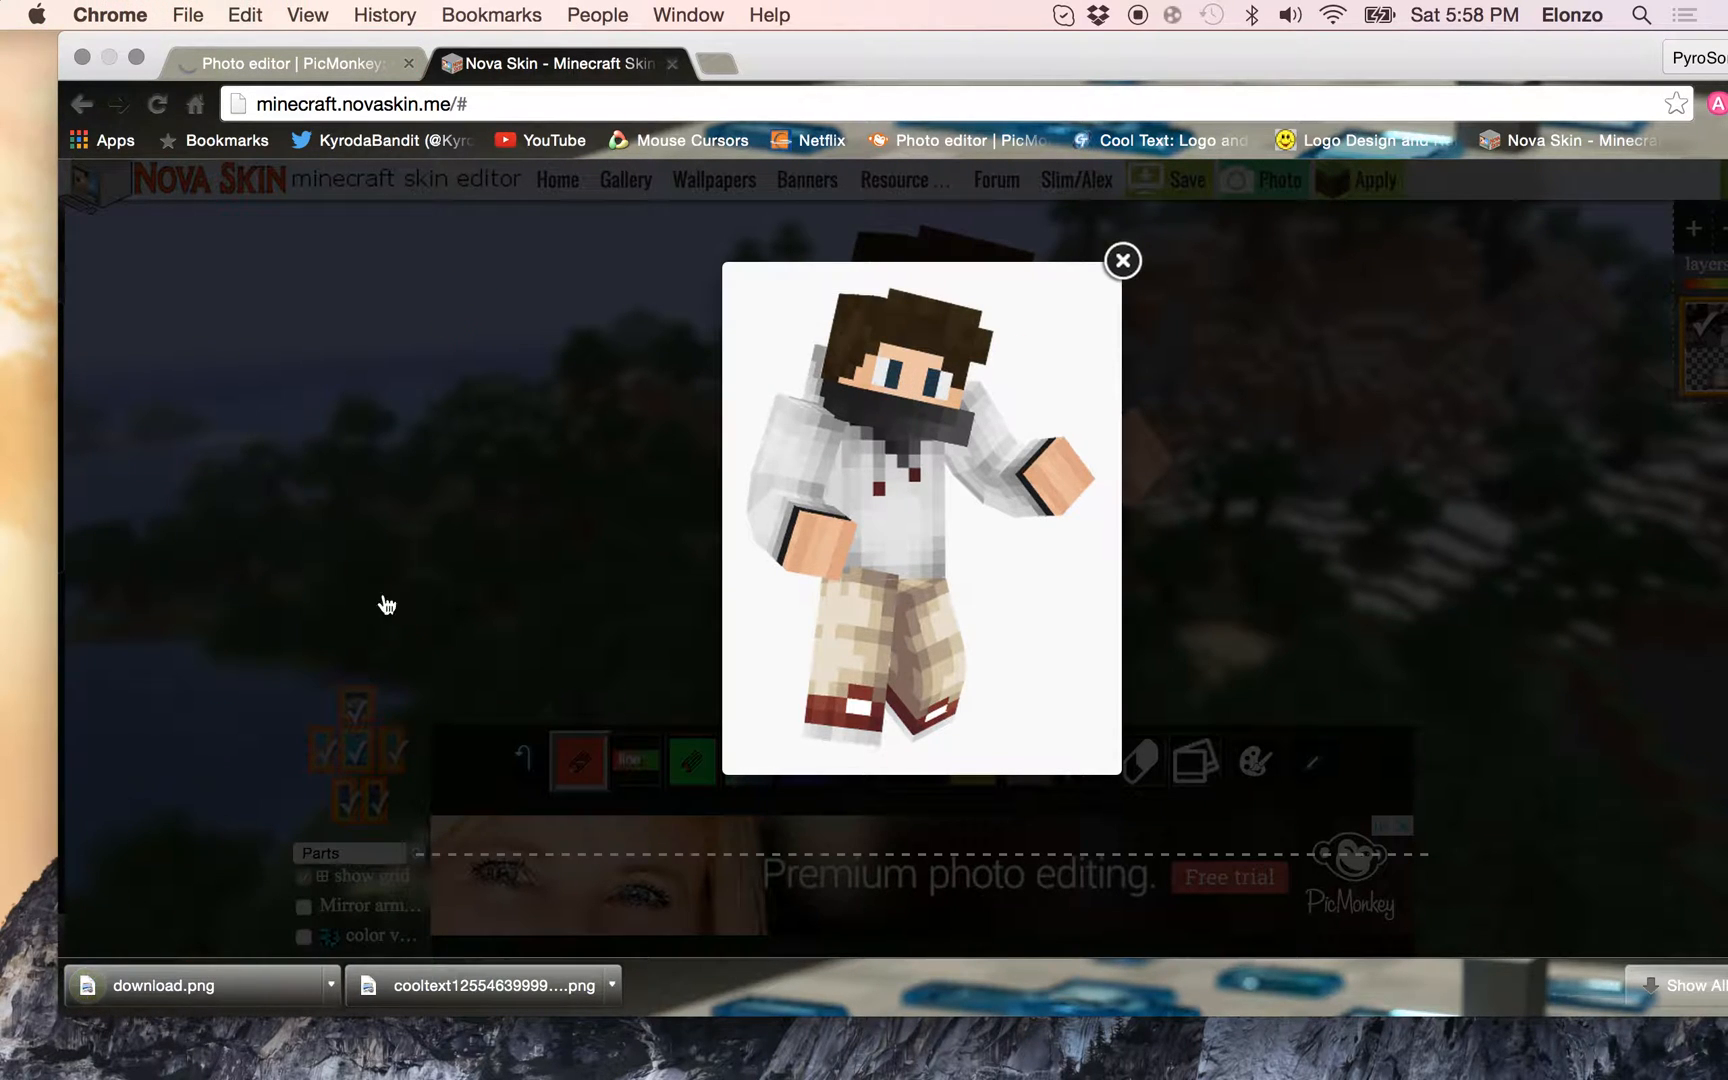
Close the Nova Skin page and run a Google image search for "cool minecraft backgrounds" in a new tab
{"action": "key", "text": "super+t"}
{"action": "left_click", "coordinate": [672, 63]}
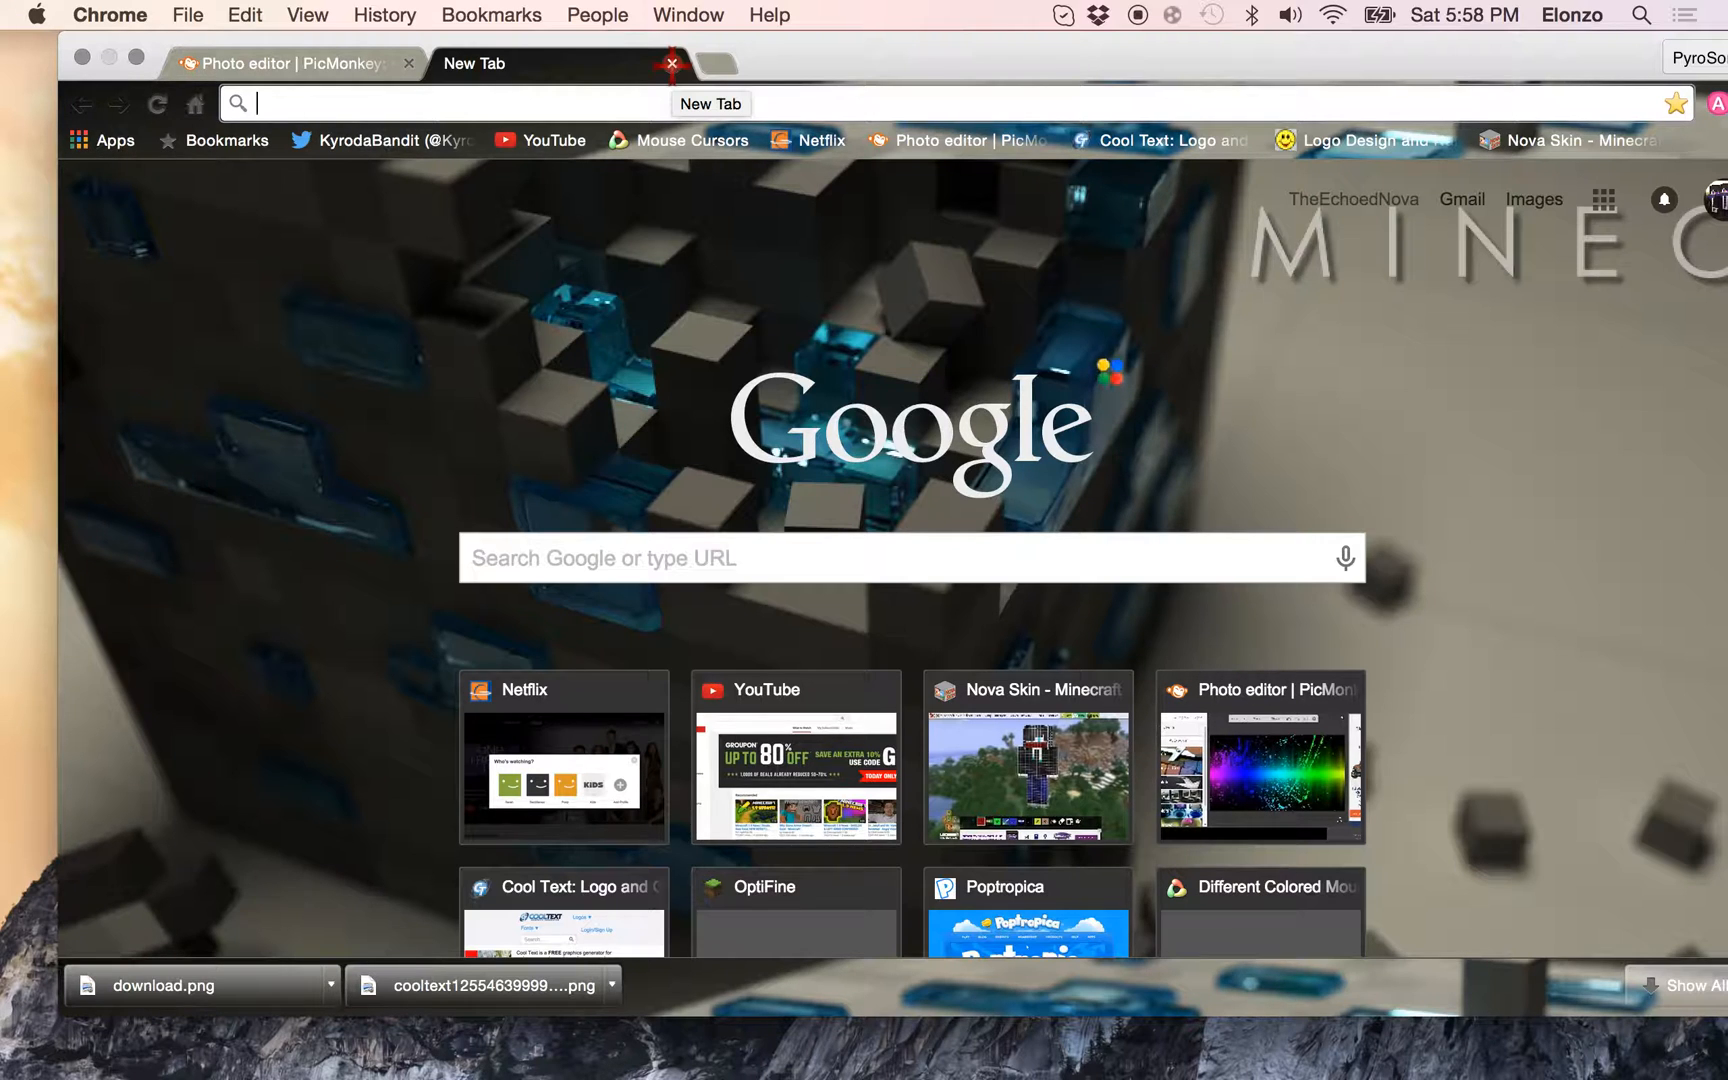
{"action": "type", "text": "cool mi"}
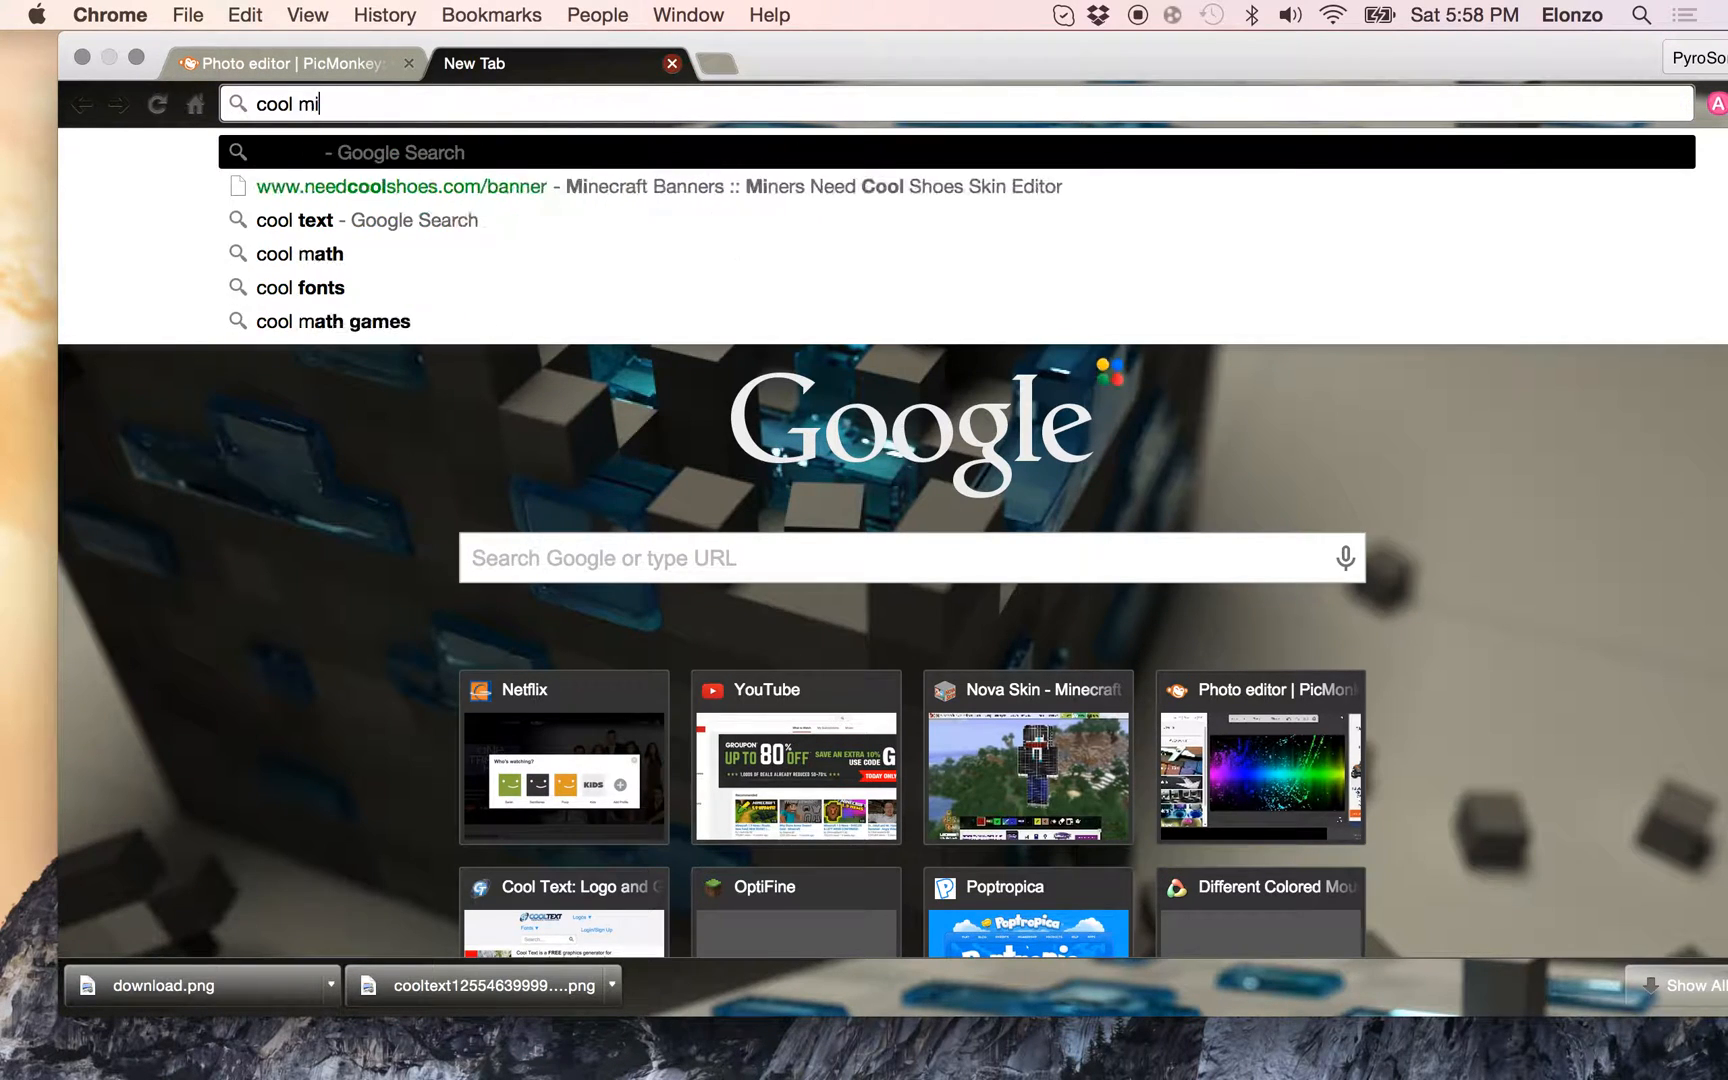
{"action": "type", "text": "necraft bac"}
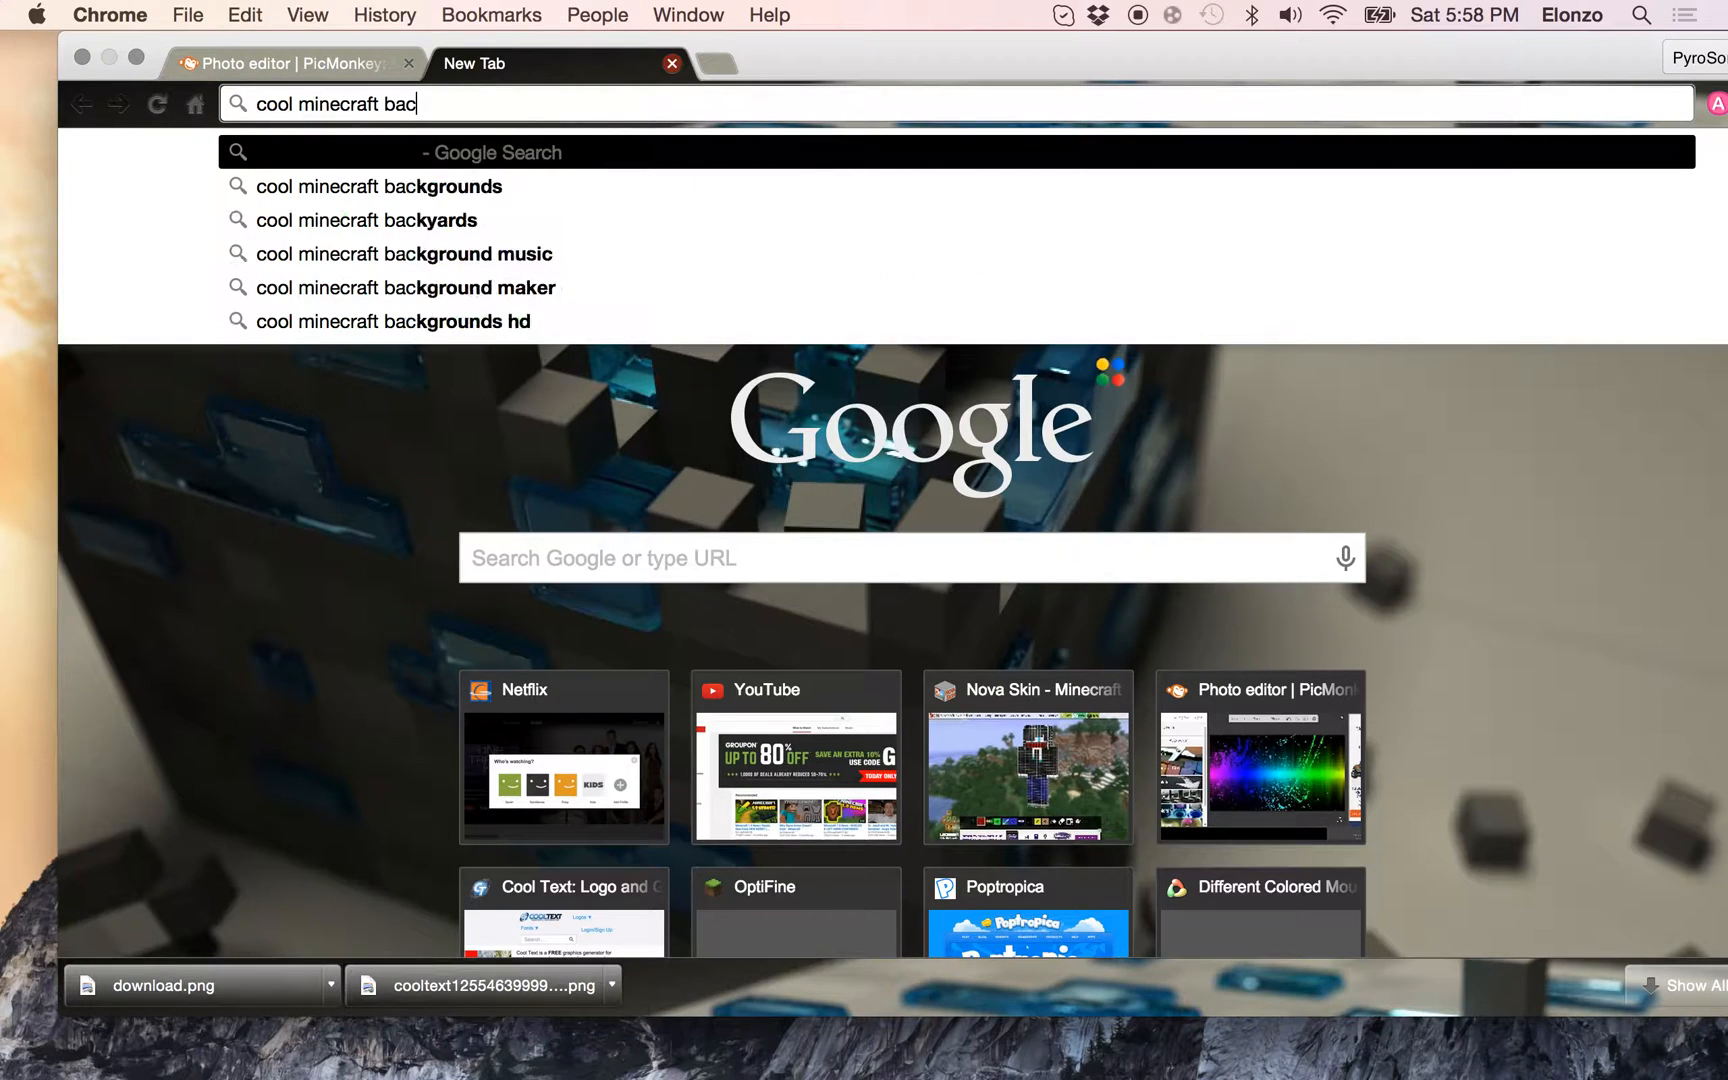
{"action": "type", "text": "kgrounds"}
{"action": "key", "text": "Return"}
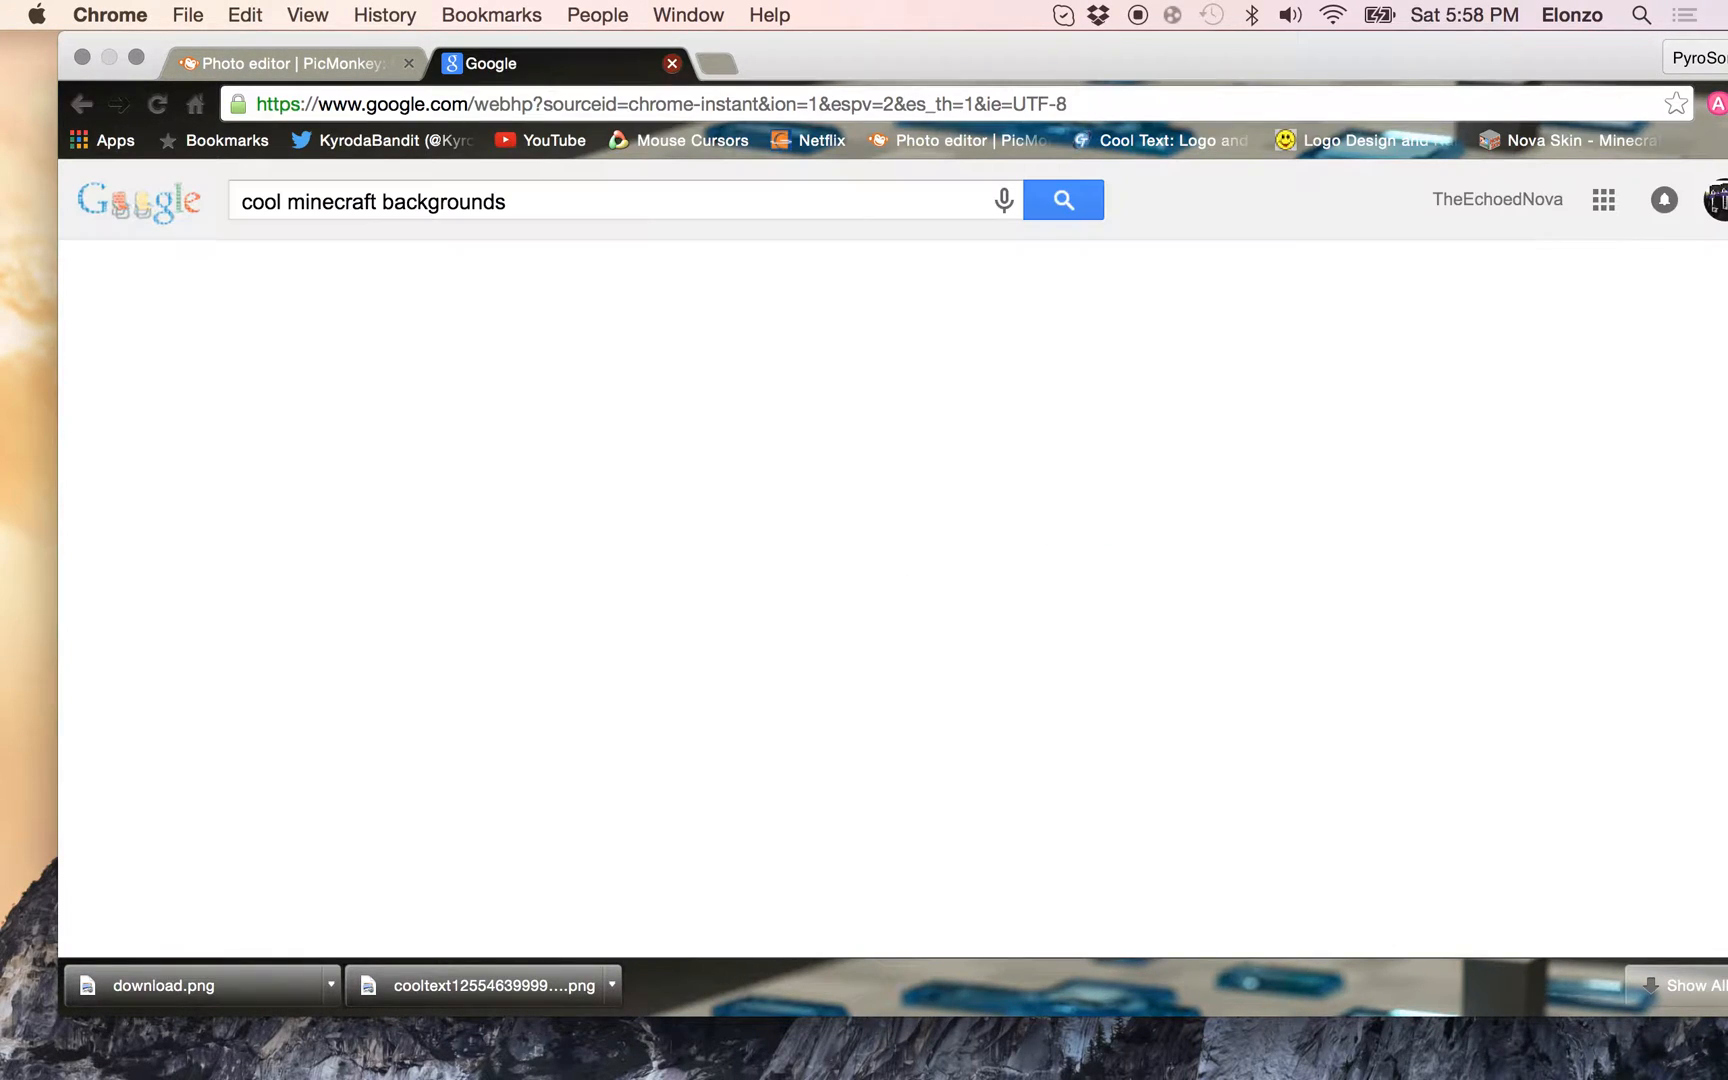
{"action": "left_click", "coordinate": [357, 271]}
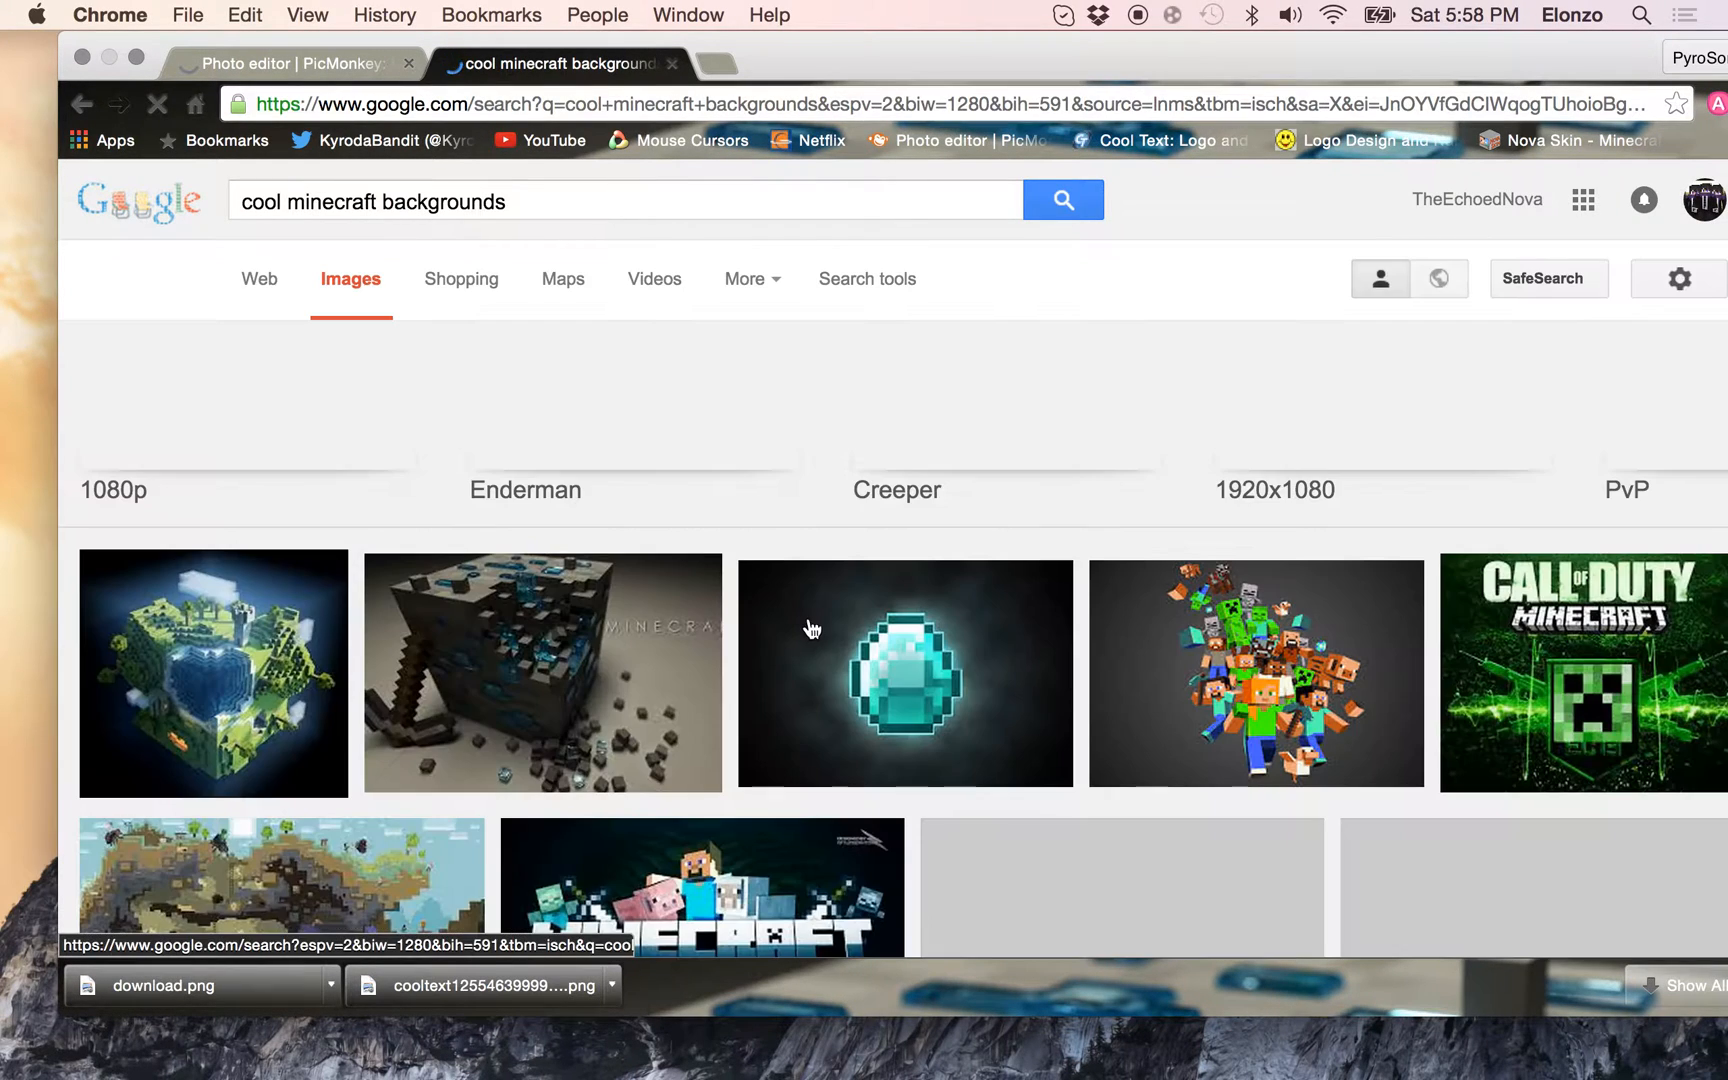
Choose the 1920 × 1080 wallpaper of a snowy, forested coast from the image results and save its full-size version to the Desktop
{"action": "scroll", "coordinate": [815, 640], "scroll_direction": "down", "scroll_amount": 5}
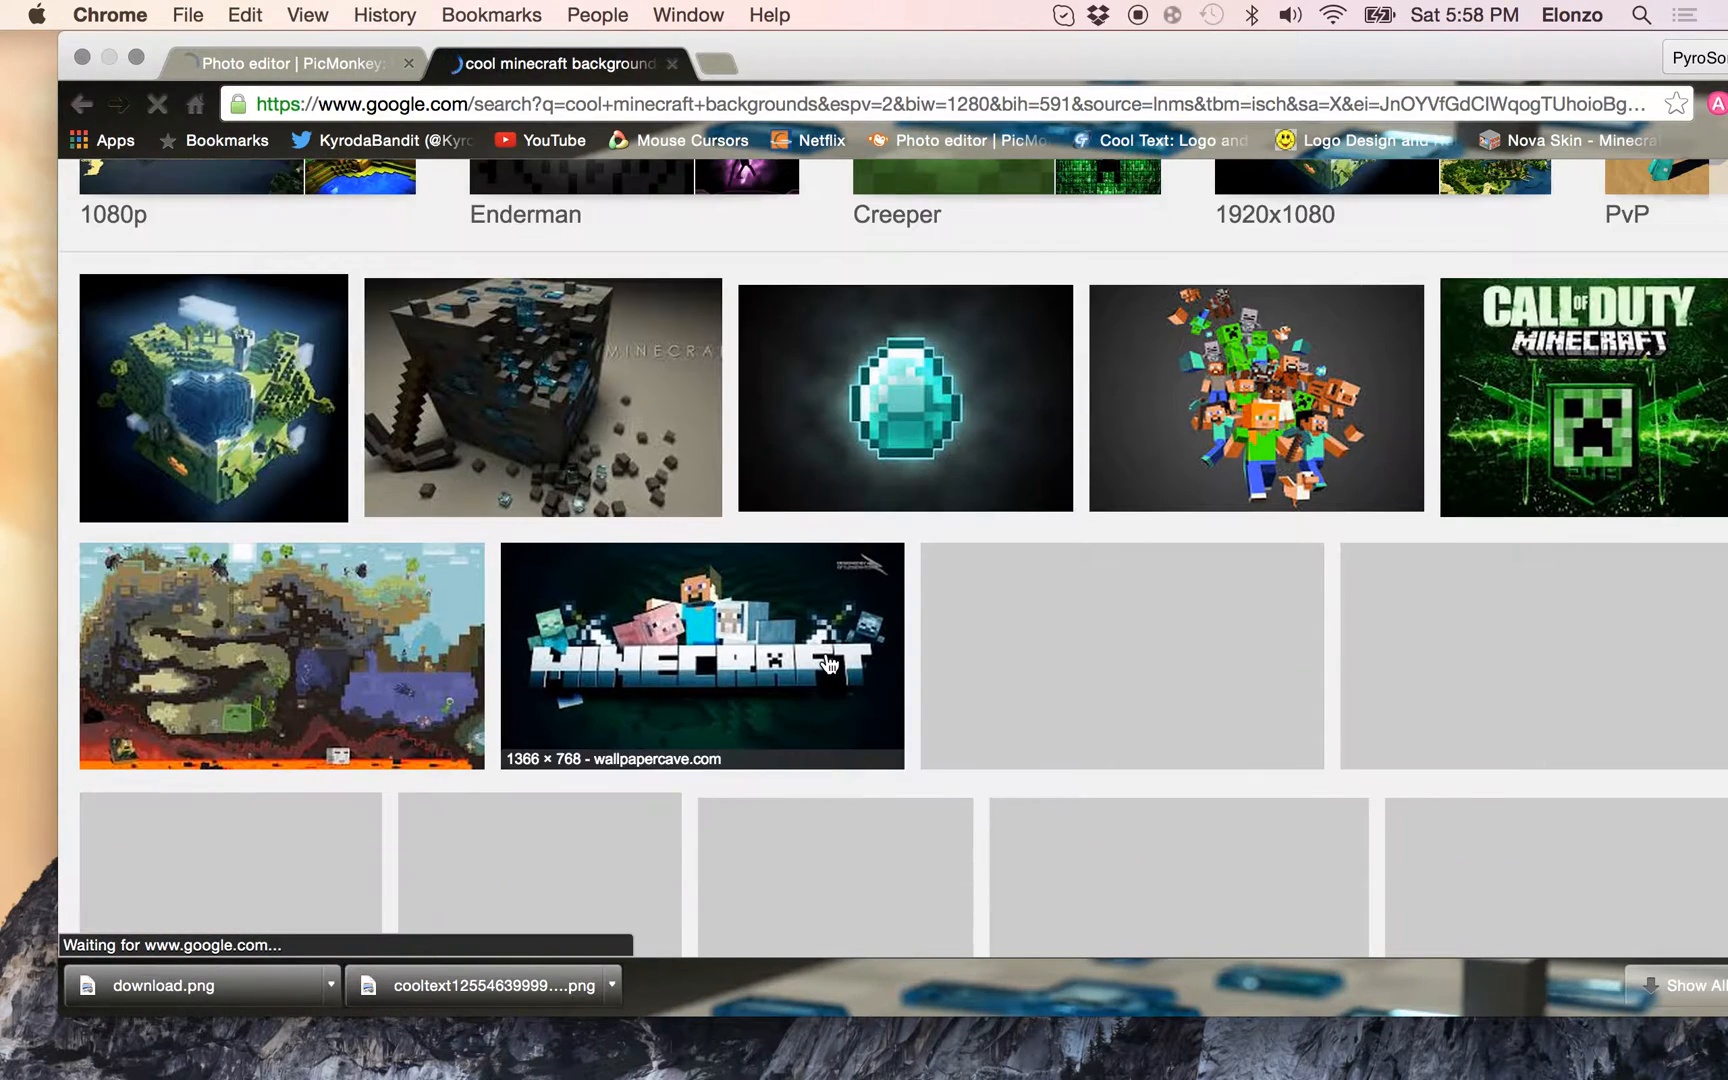
{"action": "scroll", "coordinate": [820, 665], "scroll_direction": "down", "scroll_amount": 4}
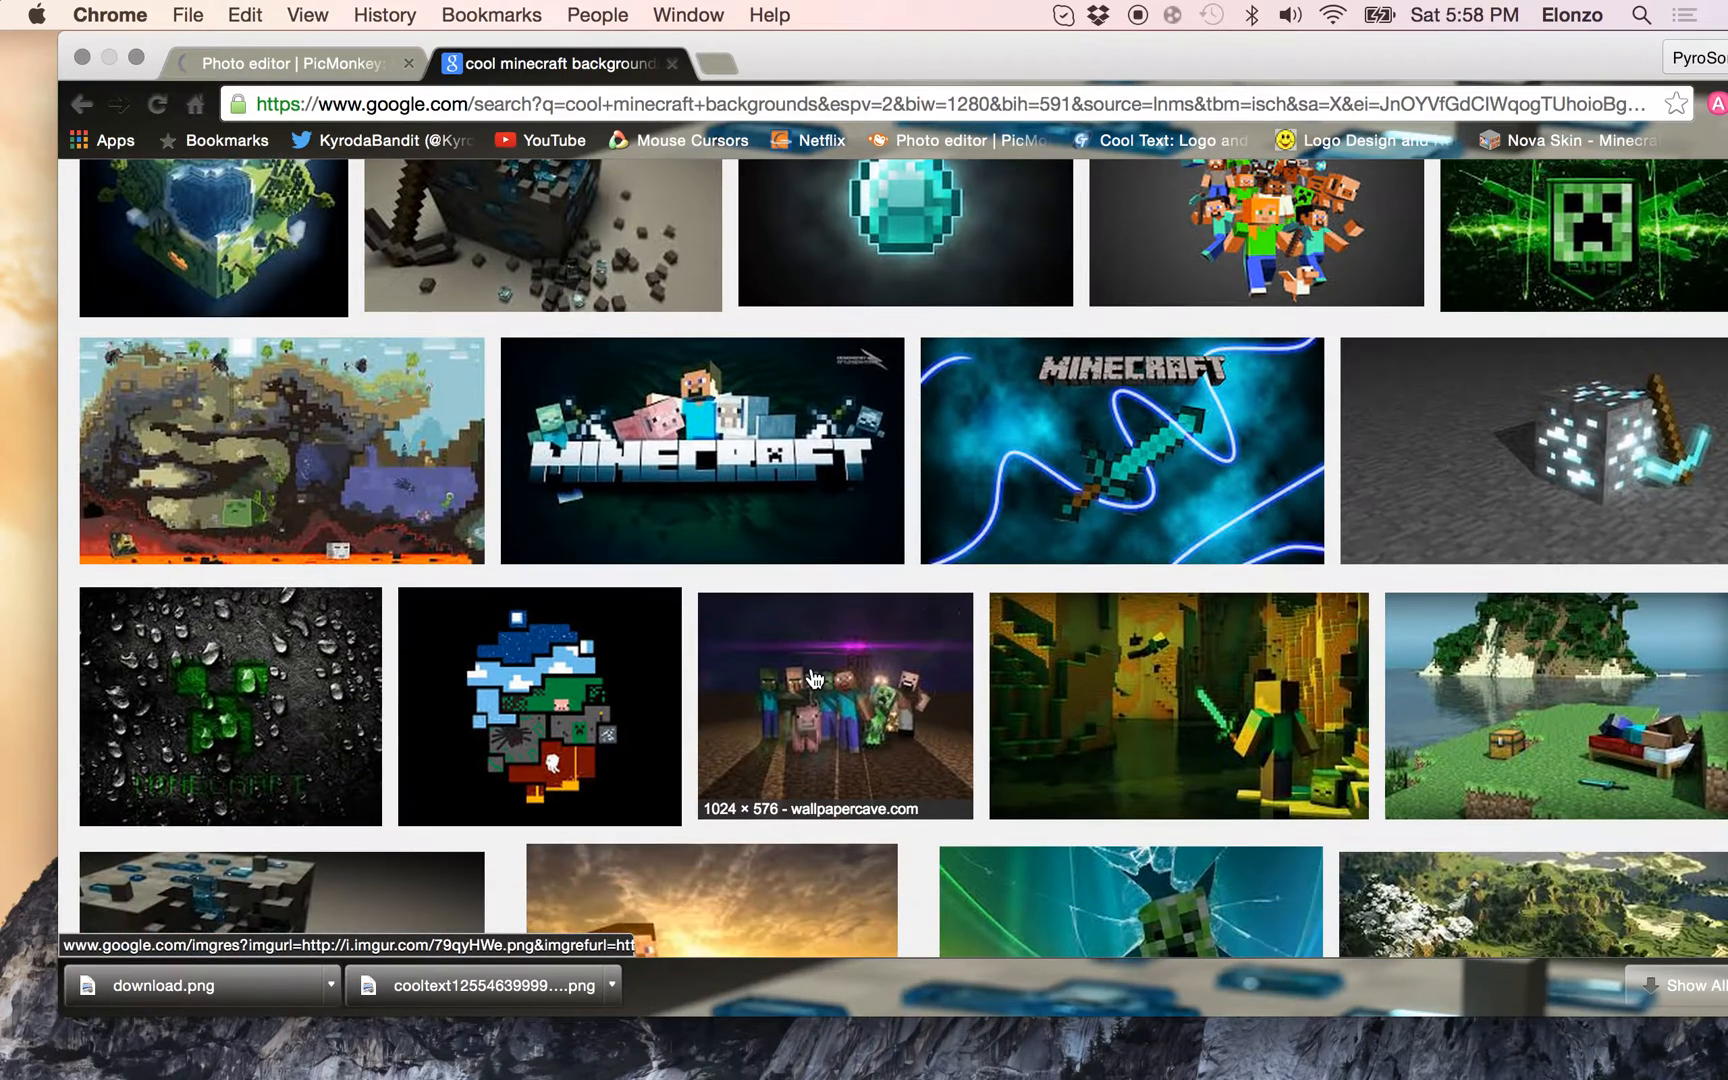
{"action": "left_click", "coordinate": [1222, 757]}
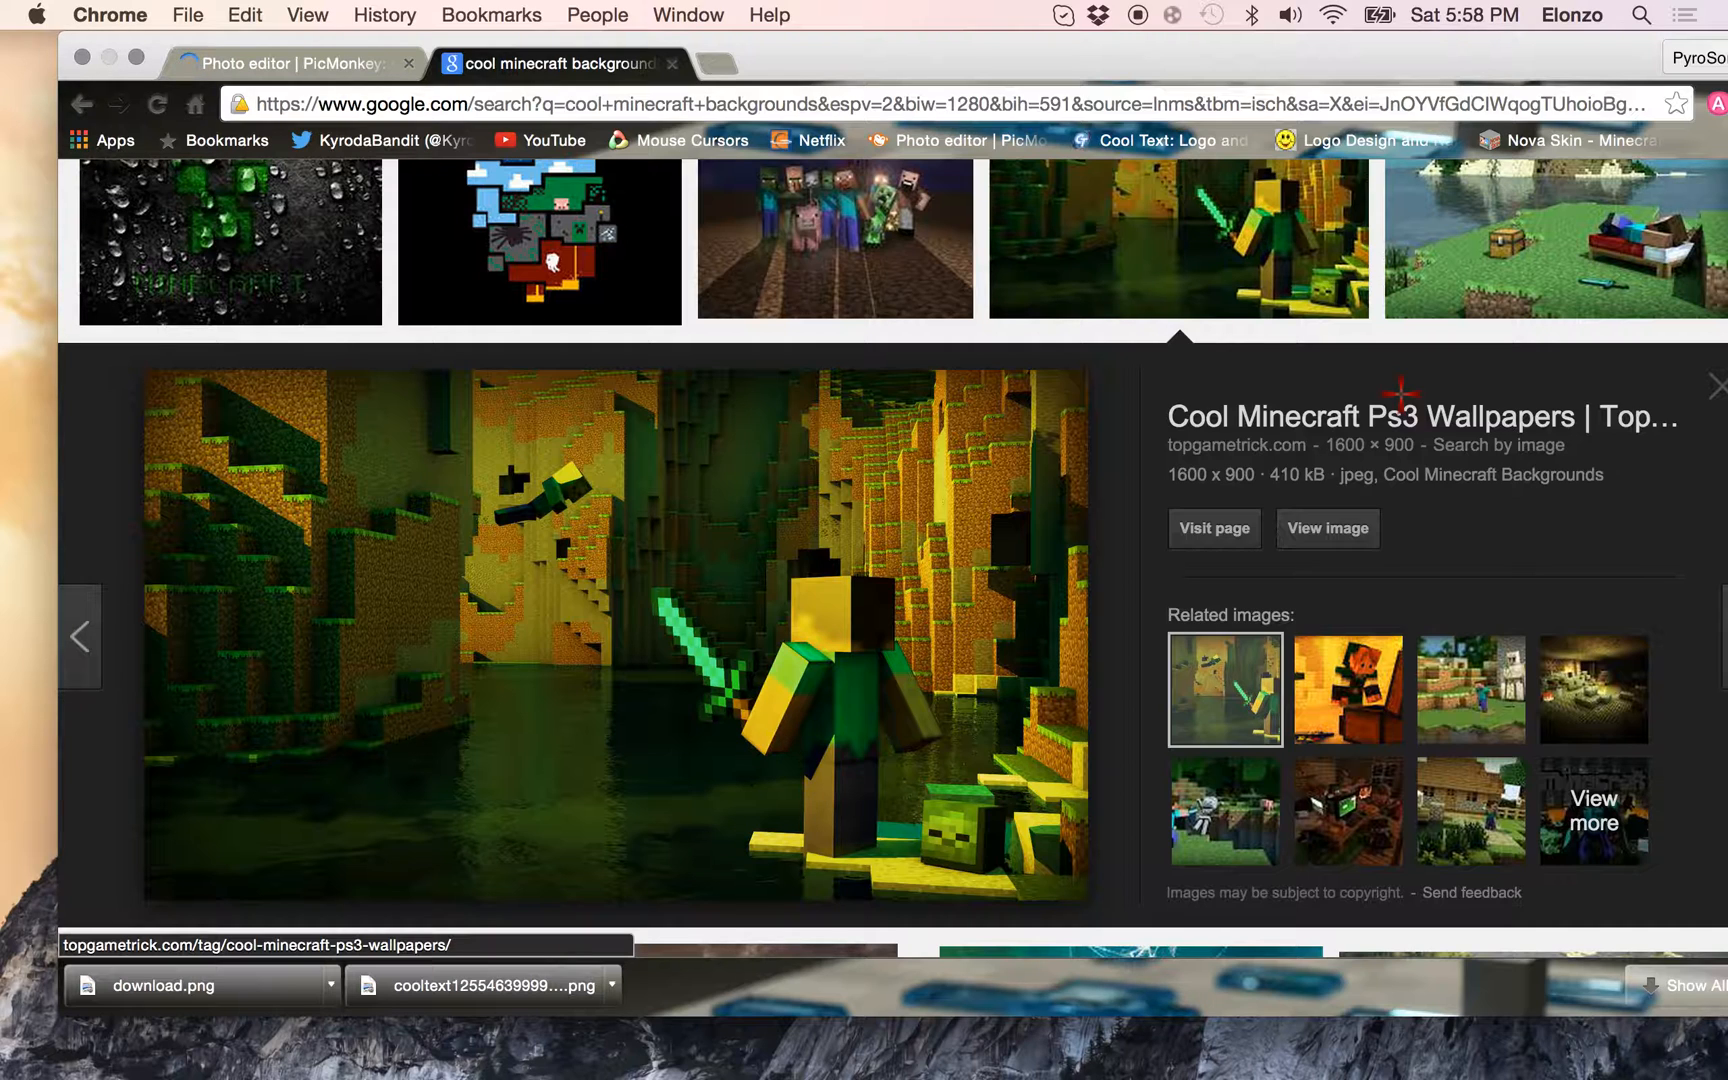
{"action": "scroll", "coordinate": [1380, 630], "scroll_direction": "down", "scroll_amount": 3}
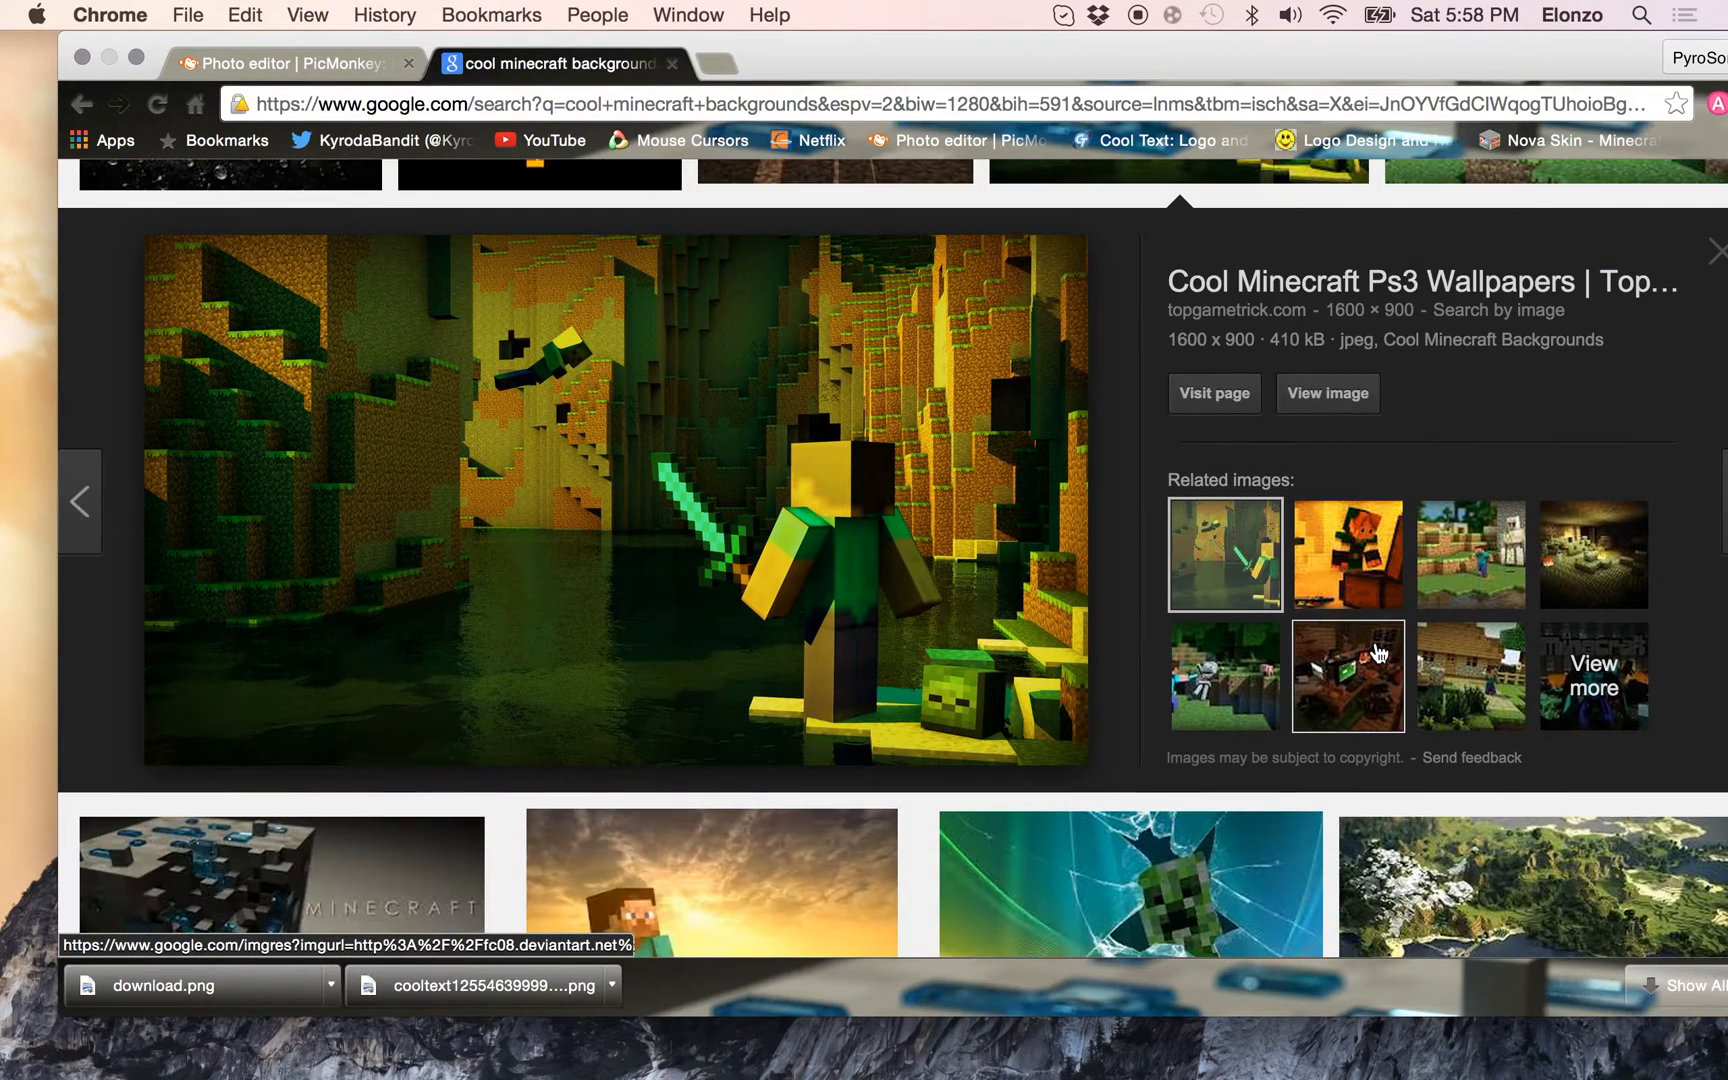
{"action": "scroll", "coordinate": [1370, 615], "scroll_direction": "down", "scroll_amount": 6}
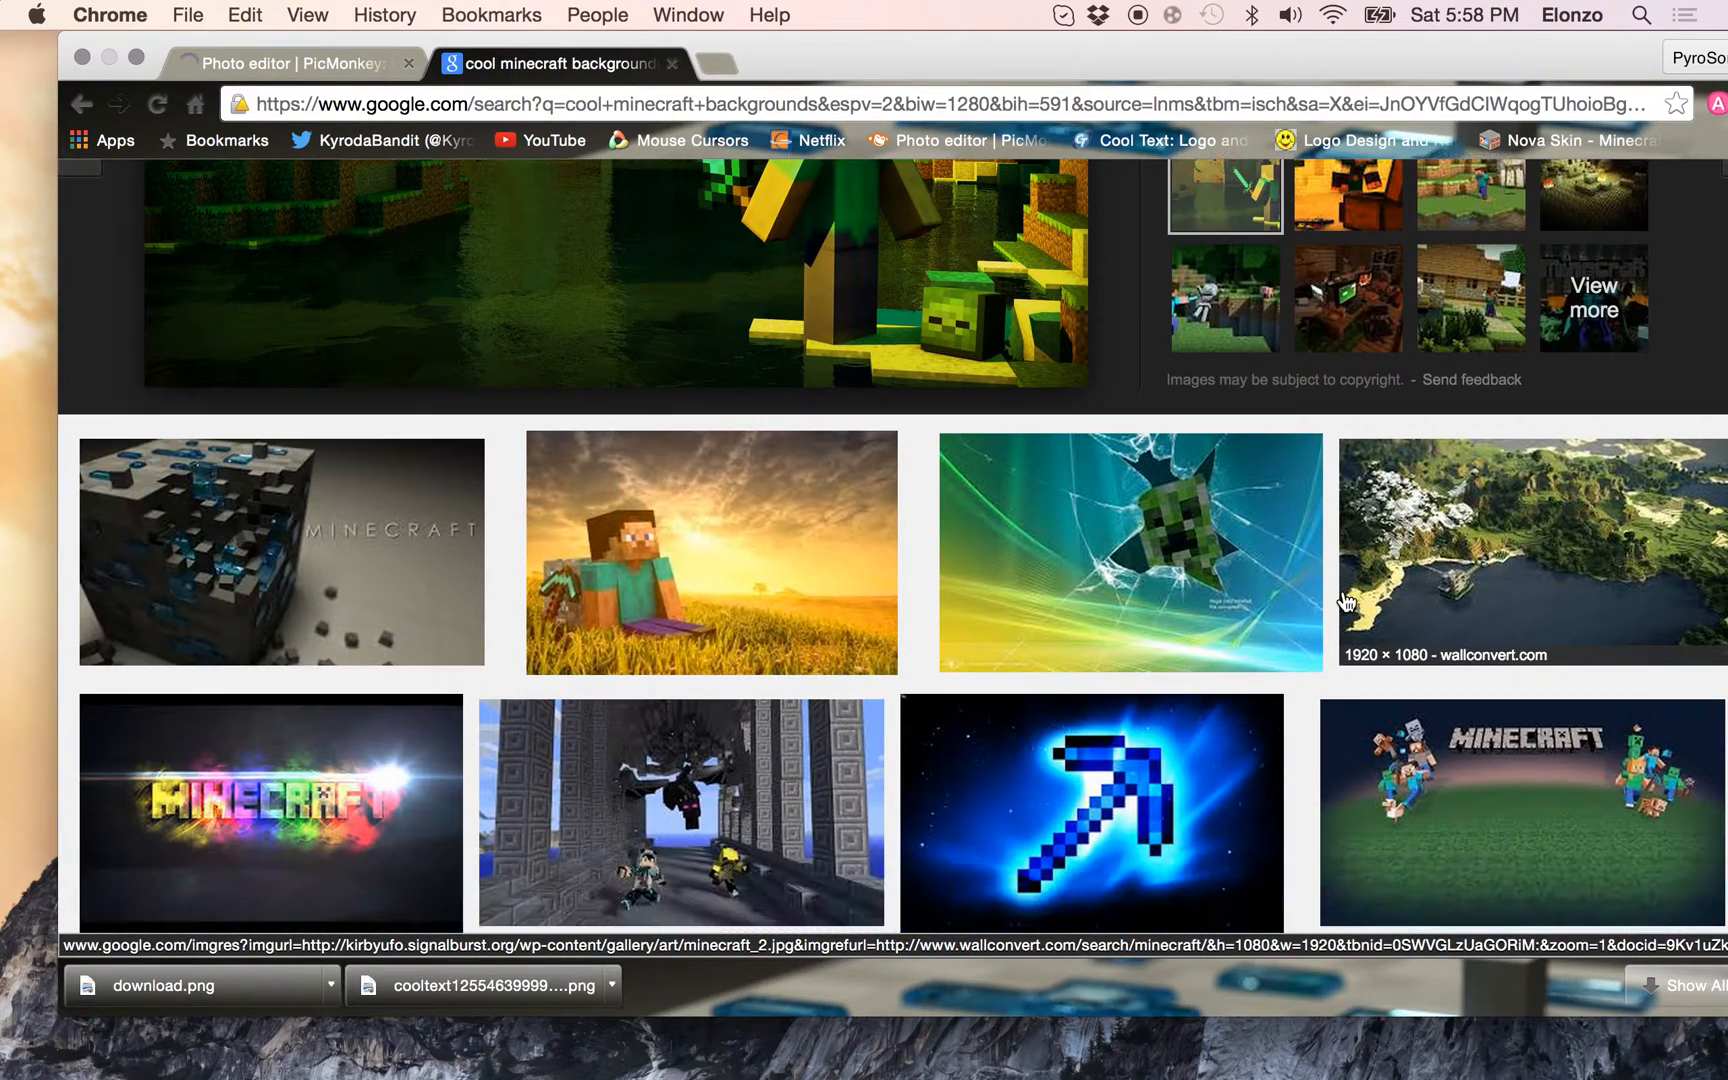
{"action": "left_click", "coordinate": [1485, 548]}
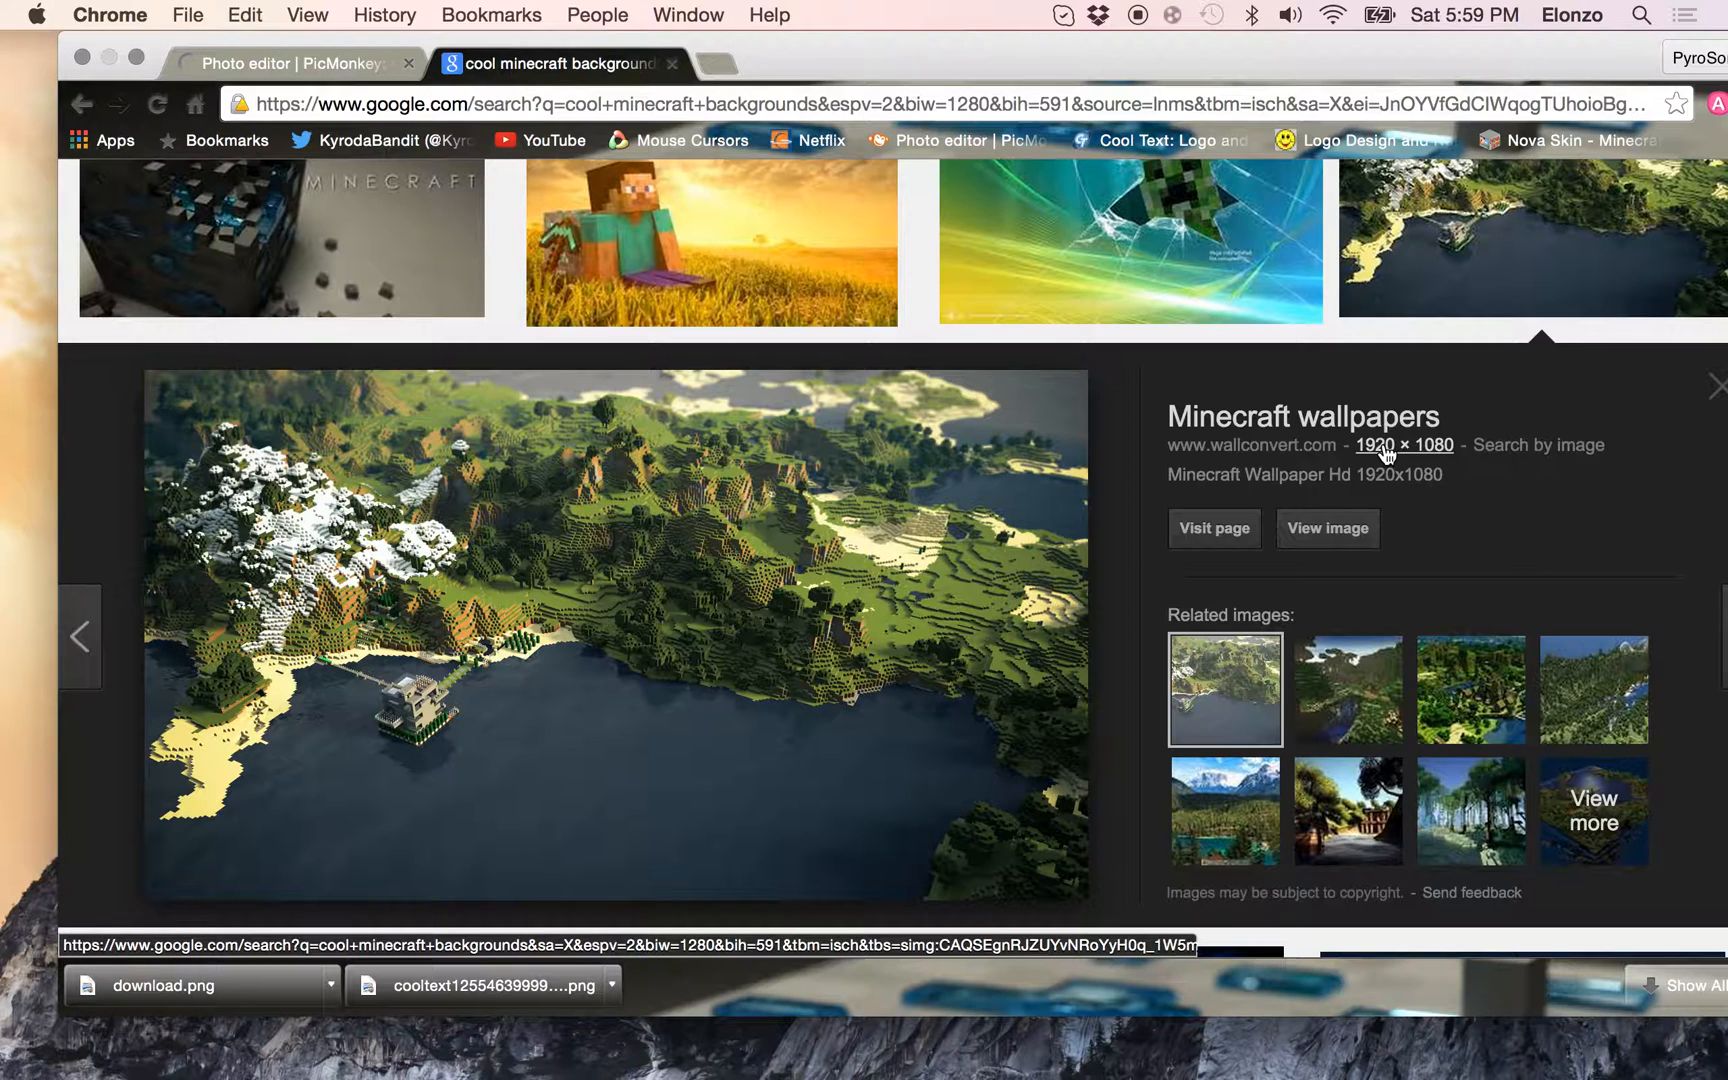
{"action": "left_click", "coordinate": [1356, 536]}
{"action": "right_click", "coordinate": [545, 508]}
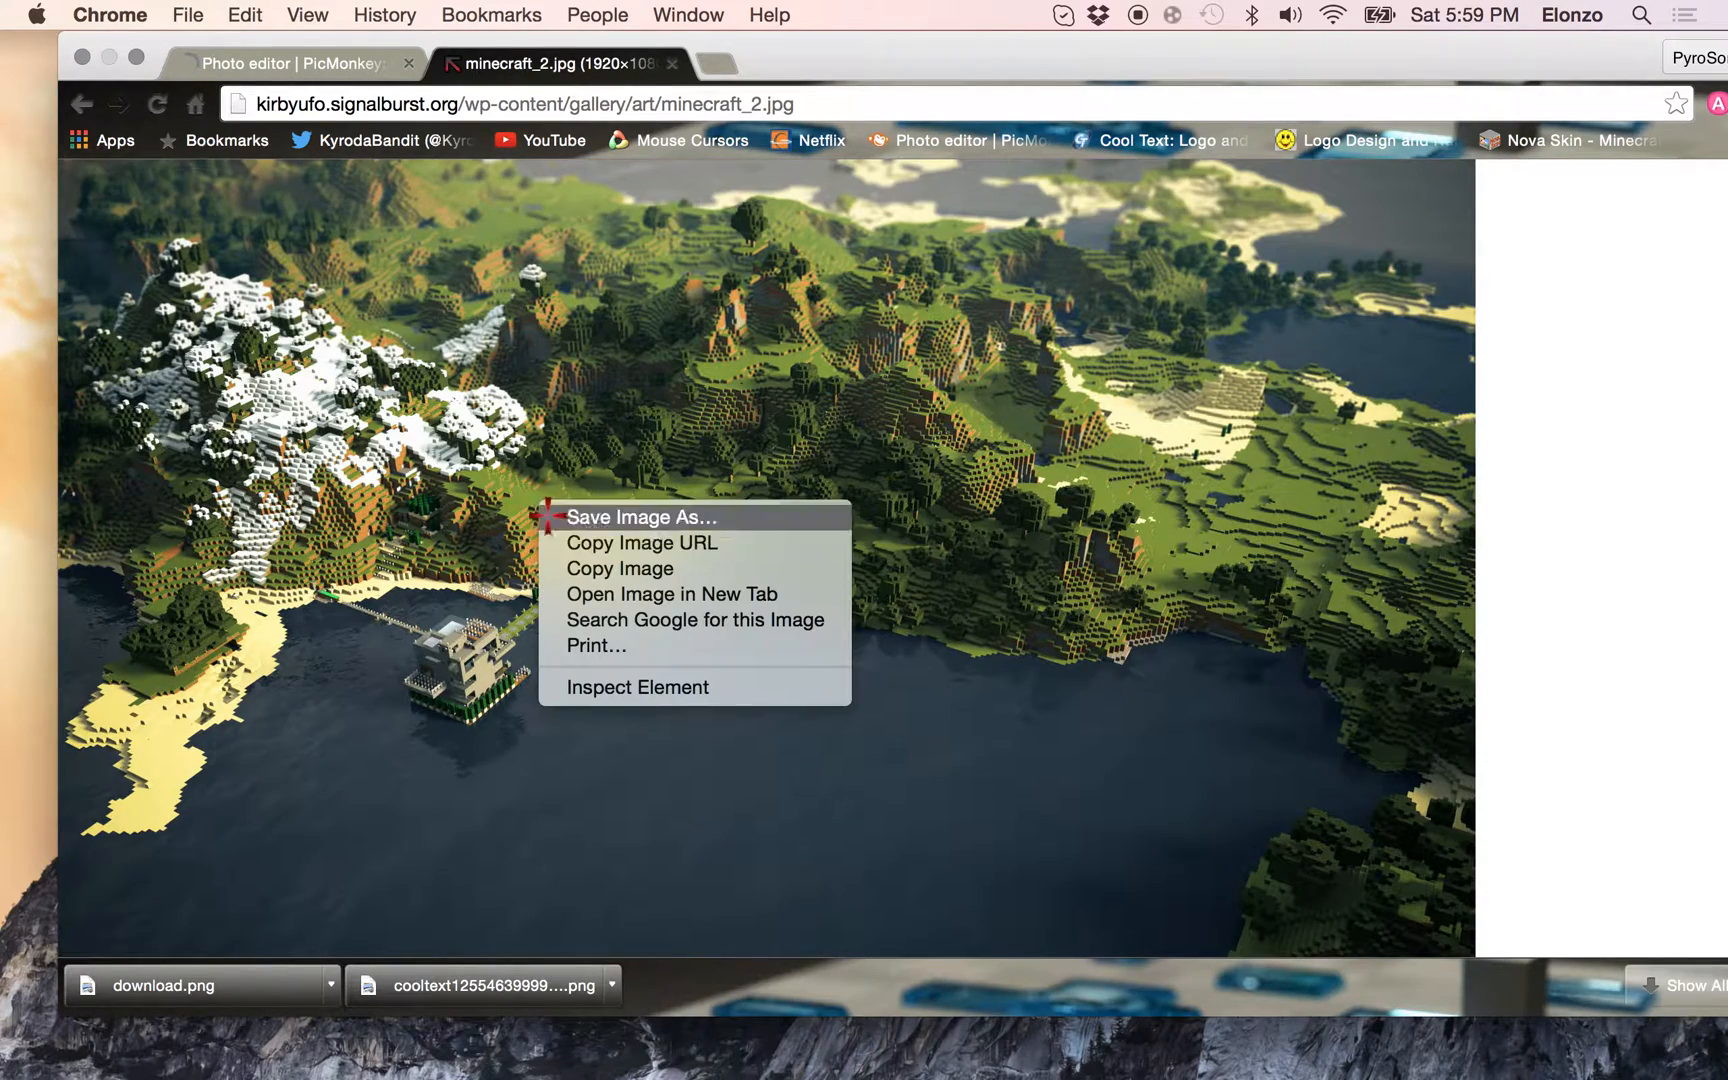
{"action": "left_click", "coordinate": [814, 513]}
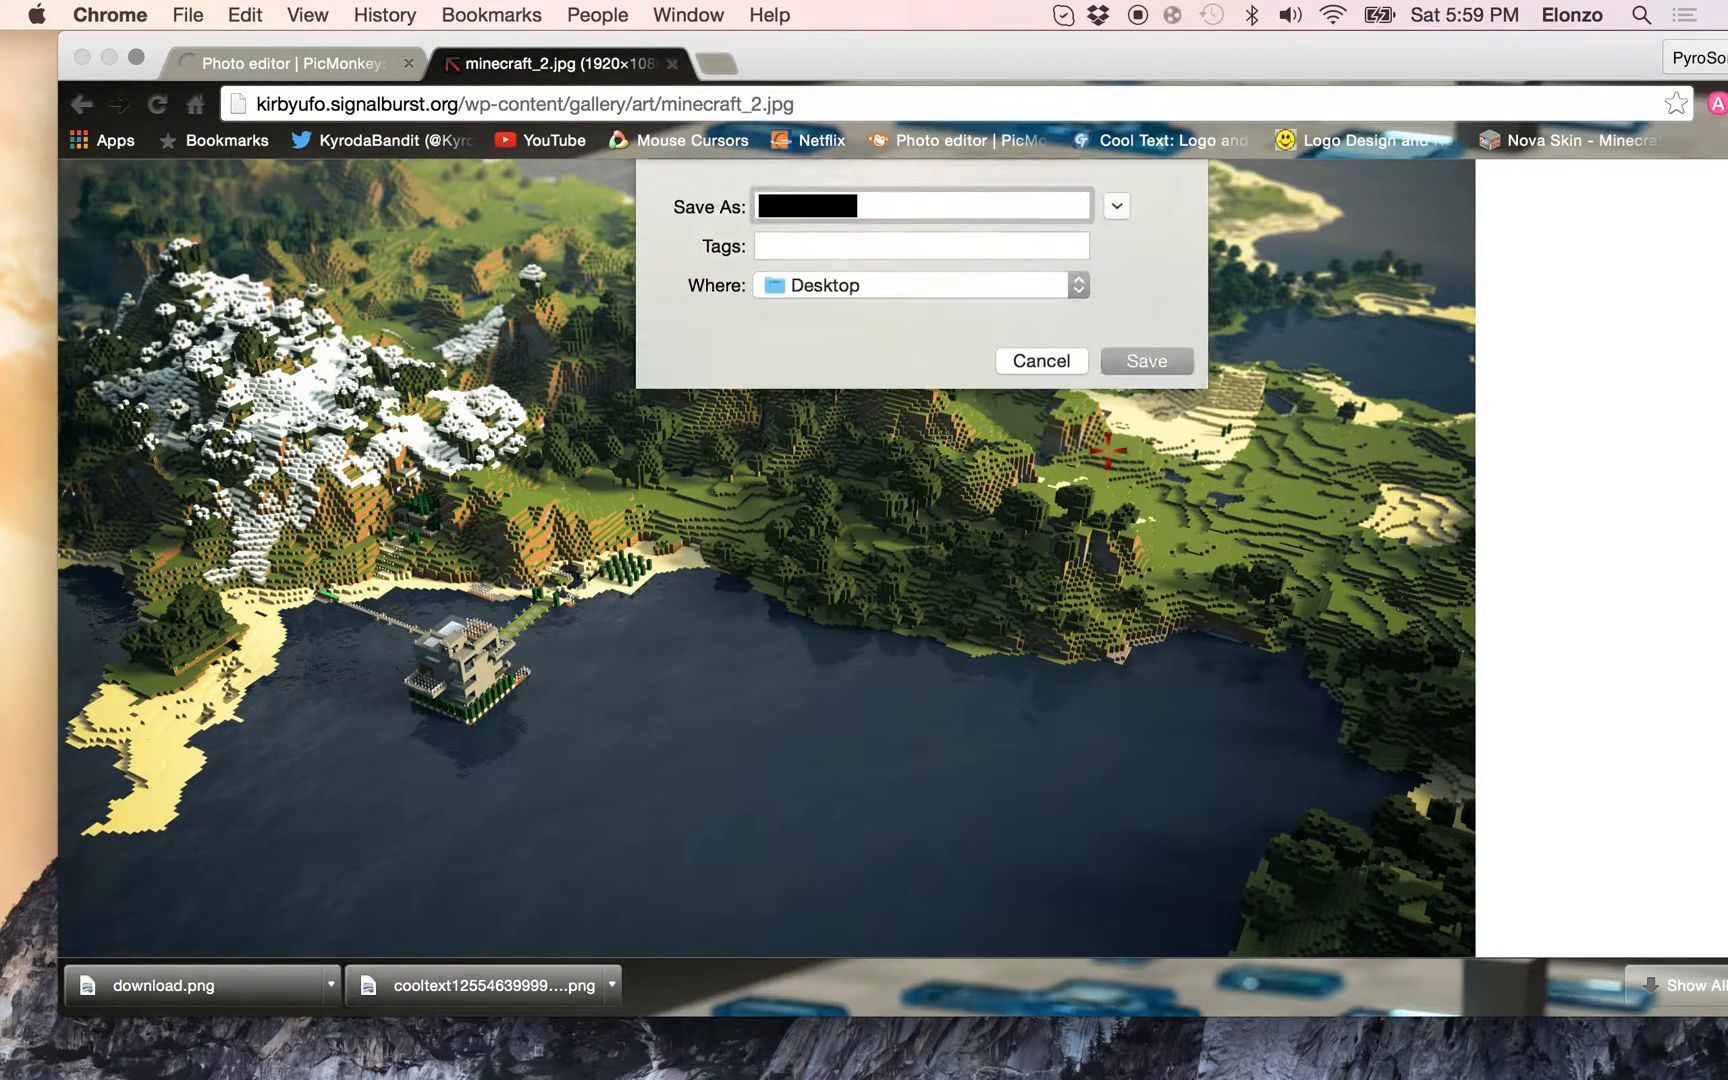
{"action": "left_click", "coordinate": [1144, 360]}
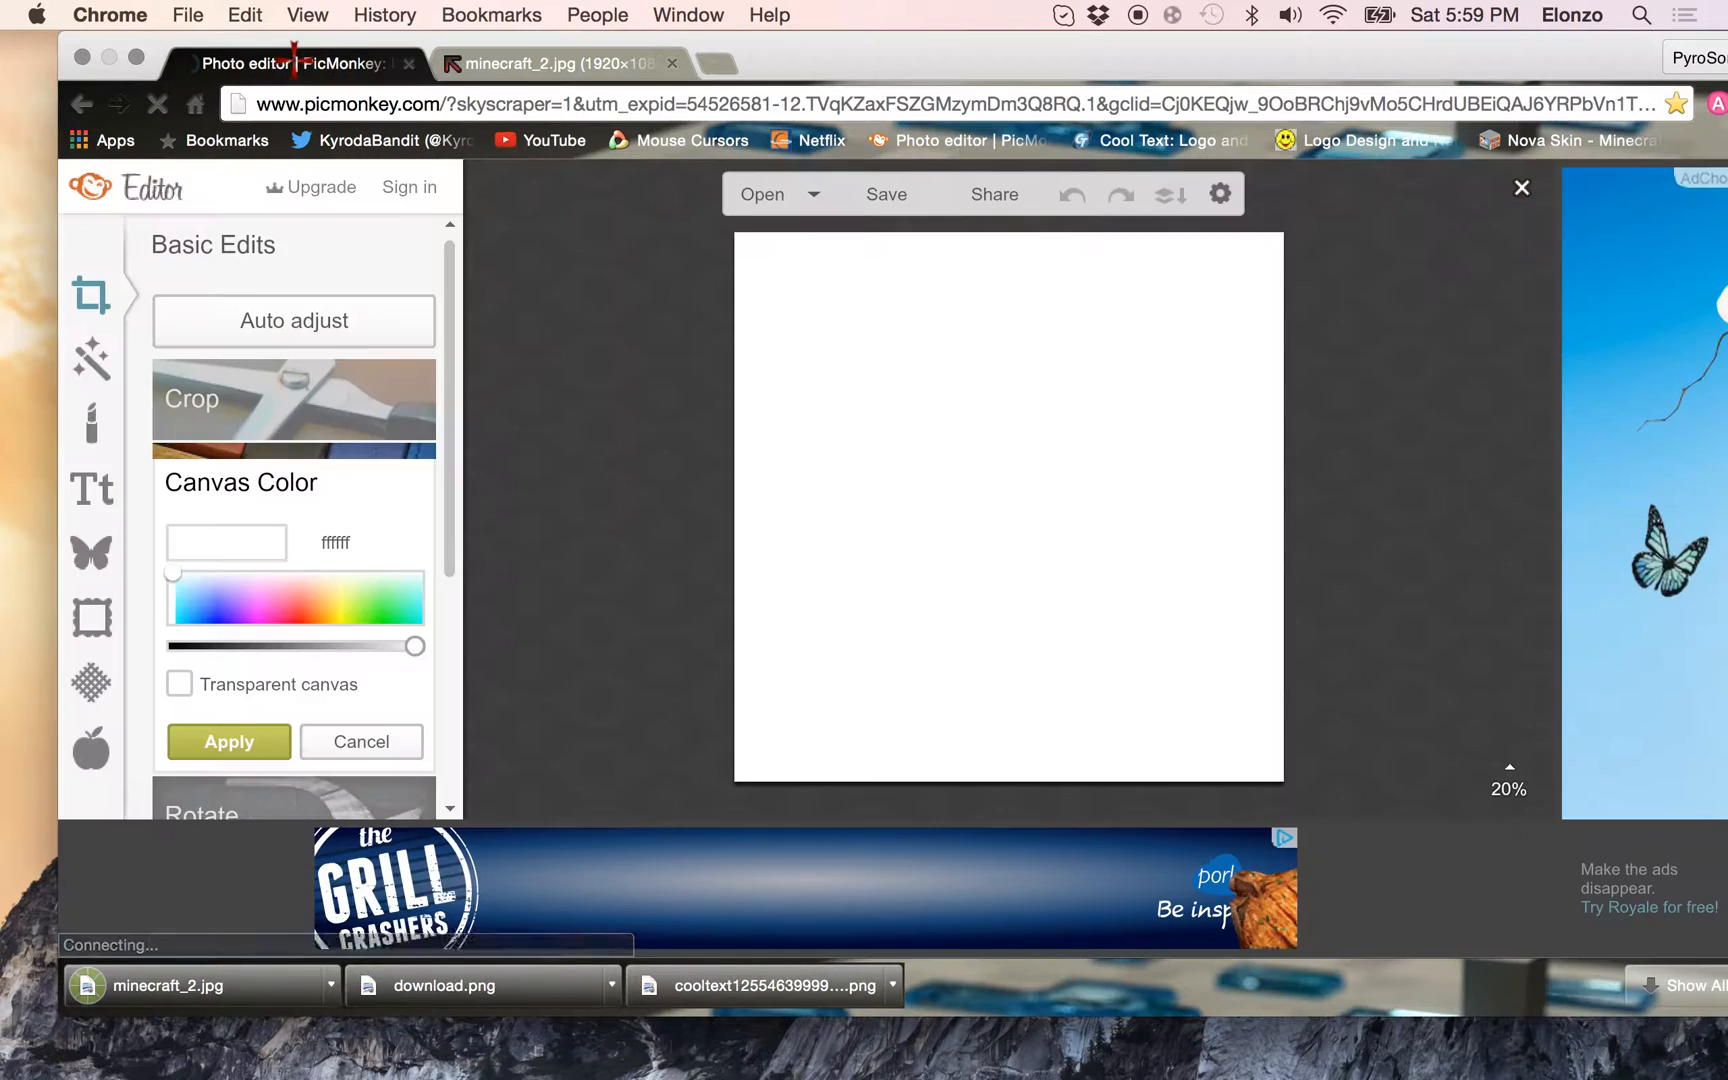
Return to the PicMonkey editor and open minecraft_2.jpg from the Desktop
{"action": "left_click", "coordinate": [293, 62]}
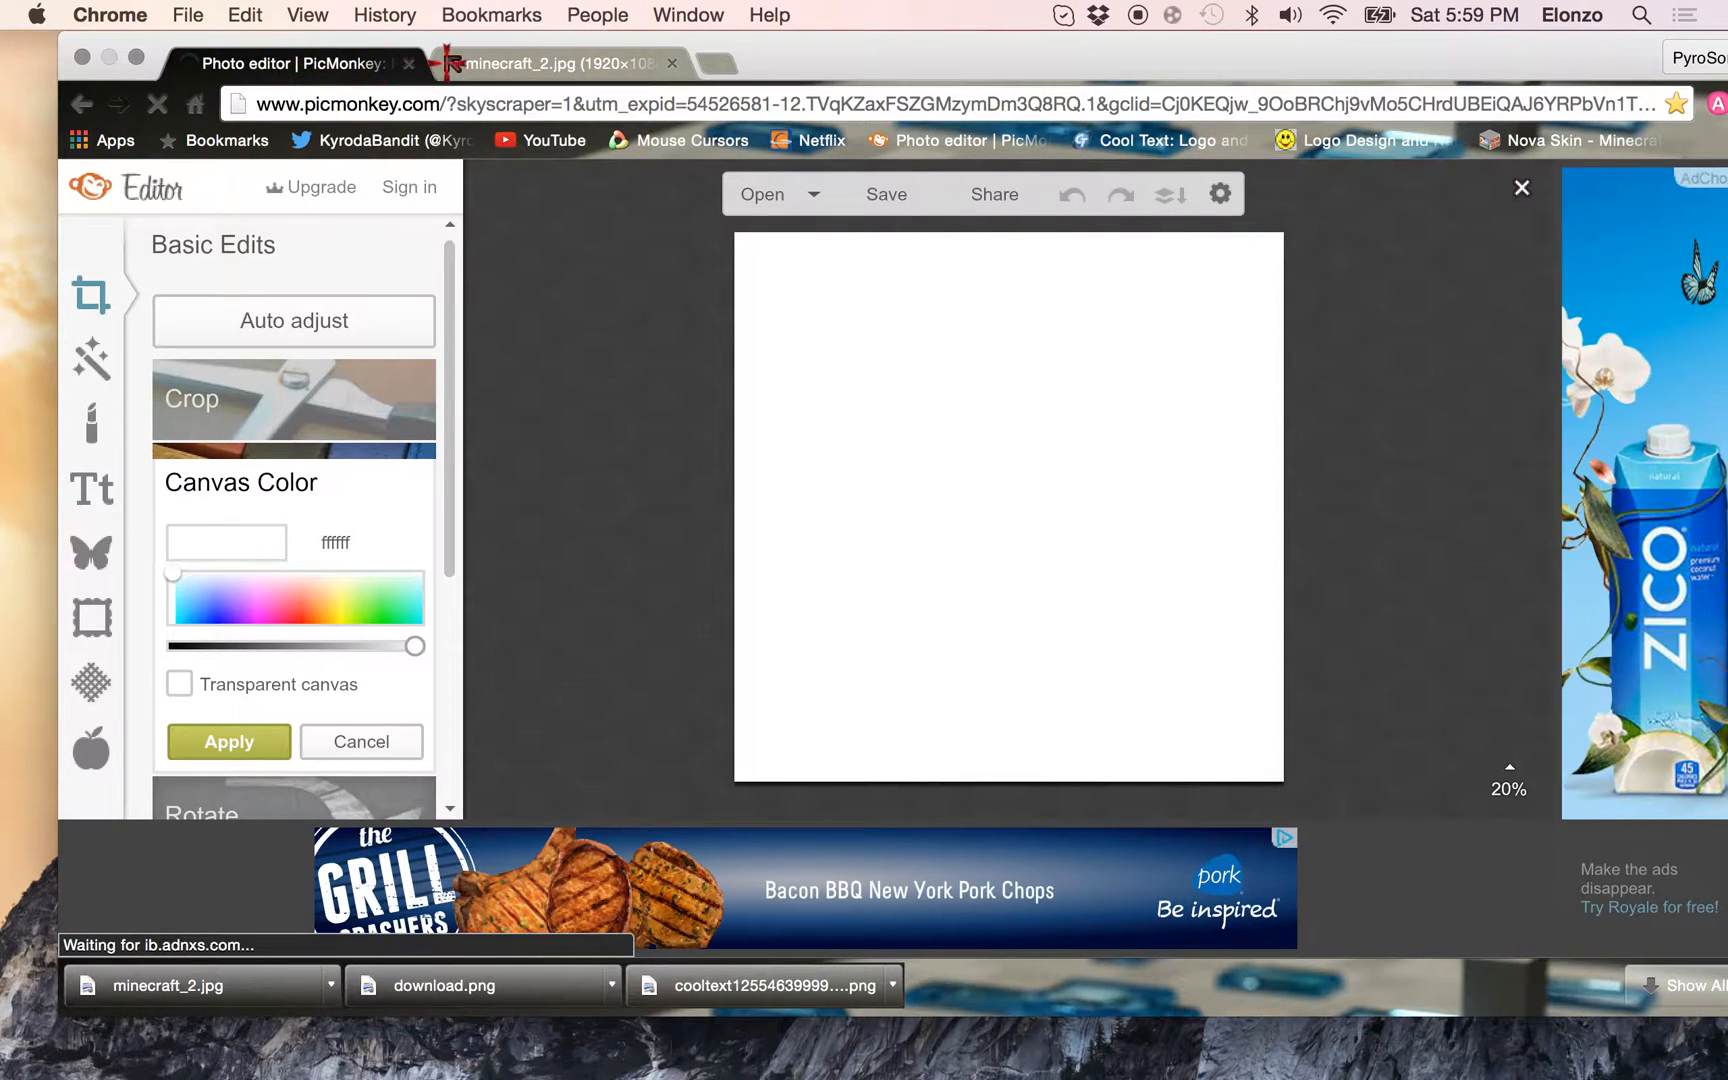
{"action": "left_click", "coordinate": [757, 195]}
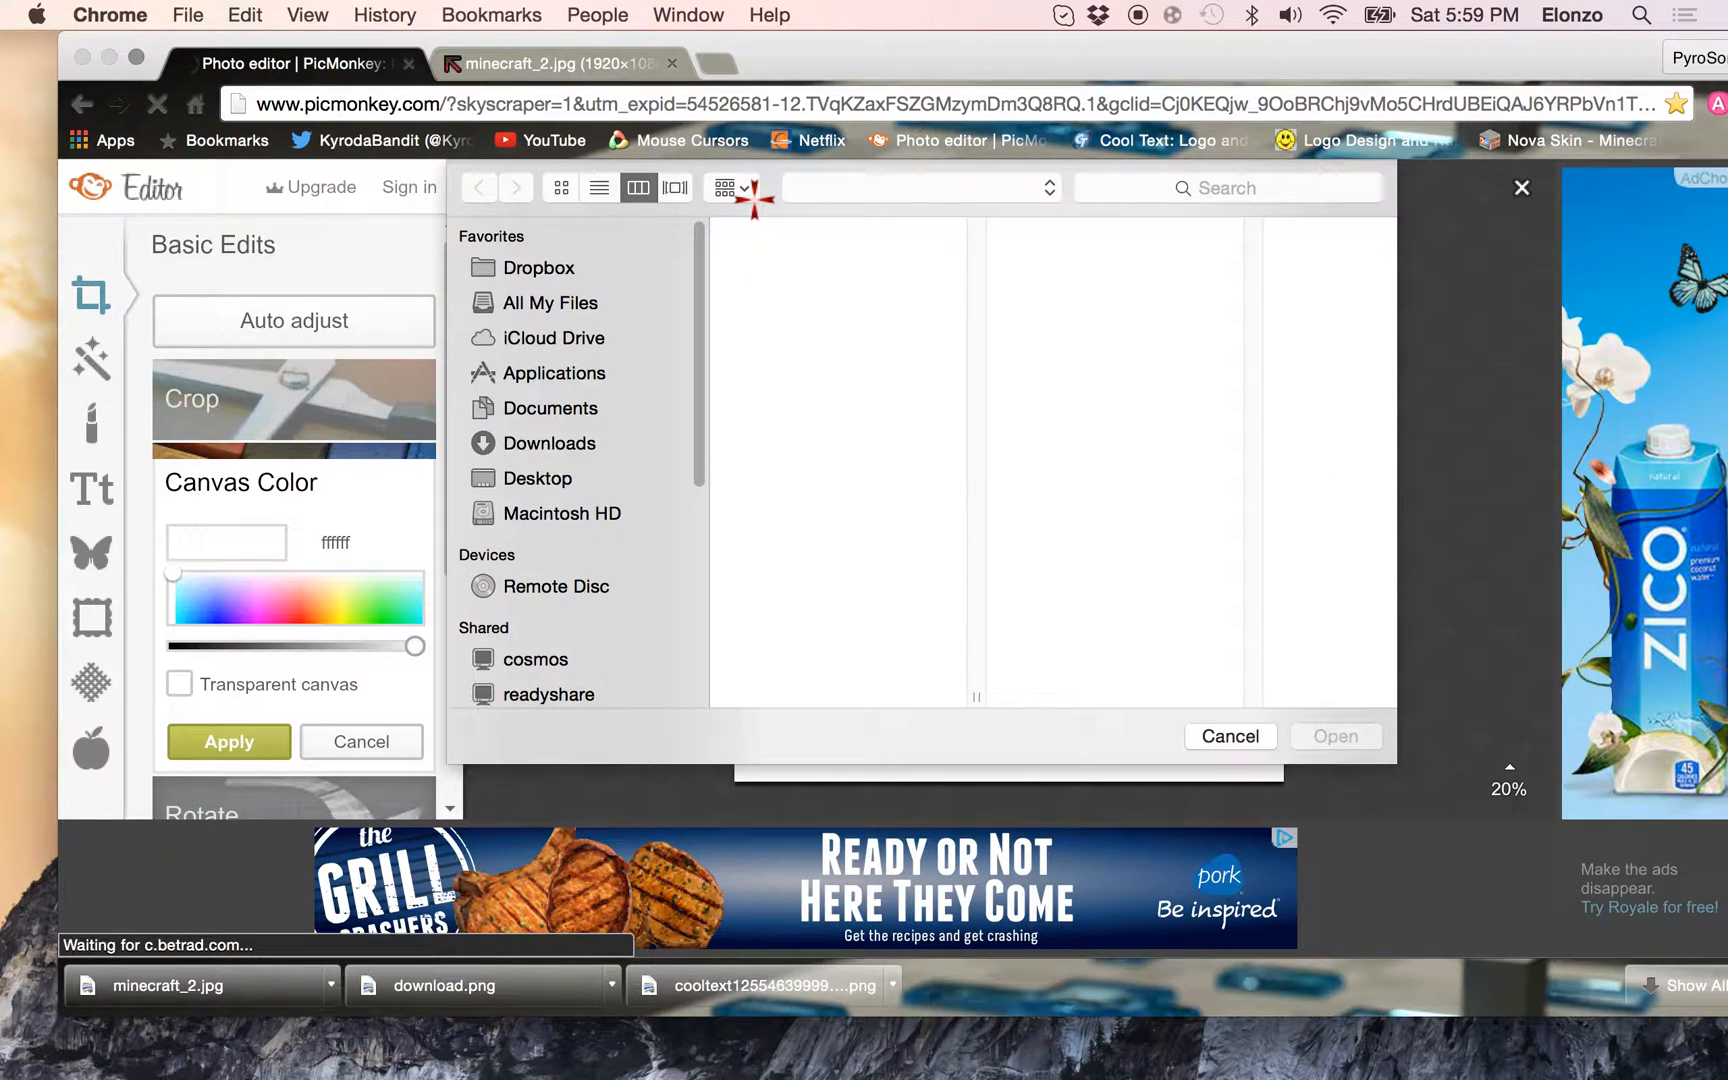
{"action": "left_click", "coordinate": [543, 476]}
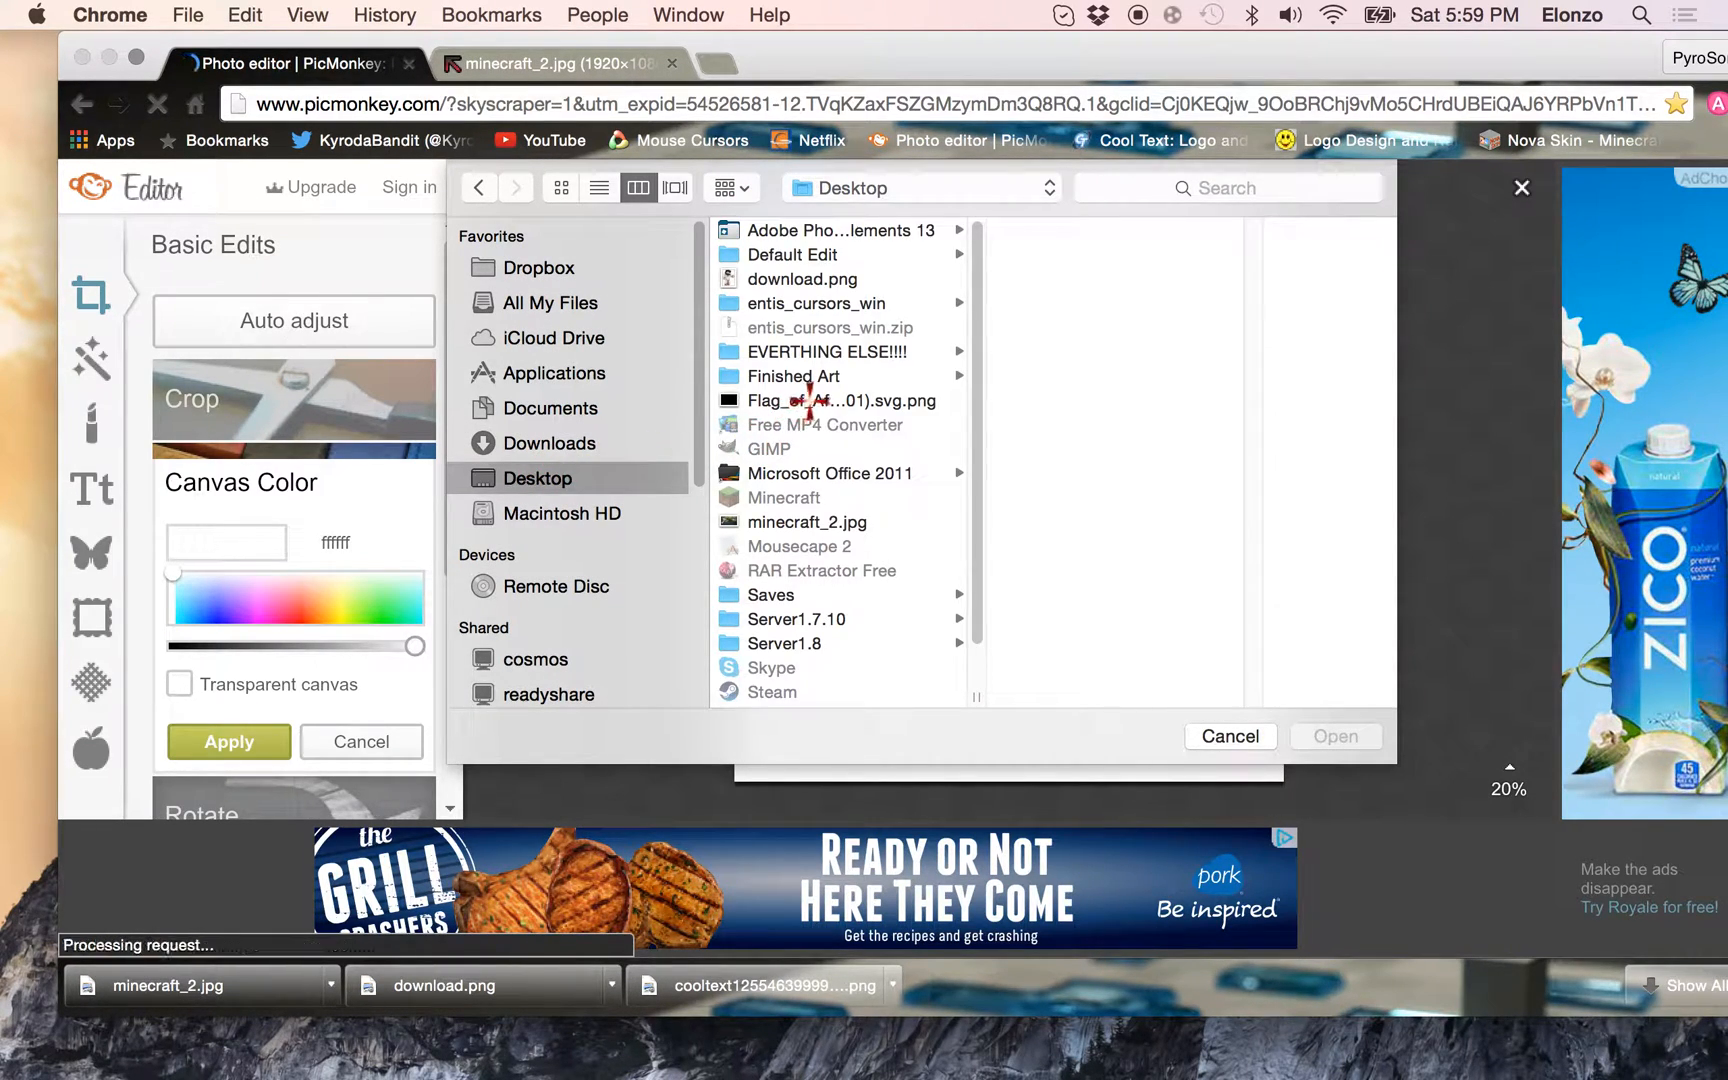
{"action": "left_click", "coordinate": [790, 521]}
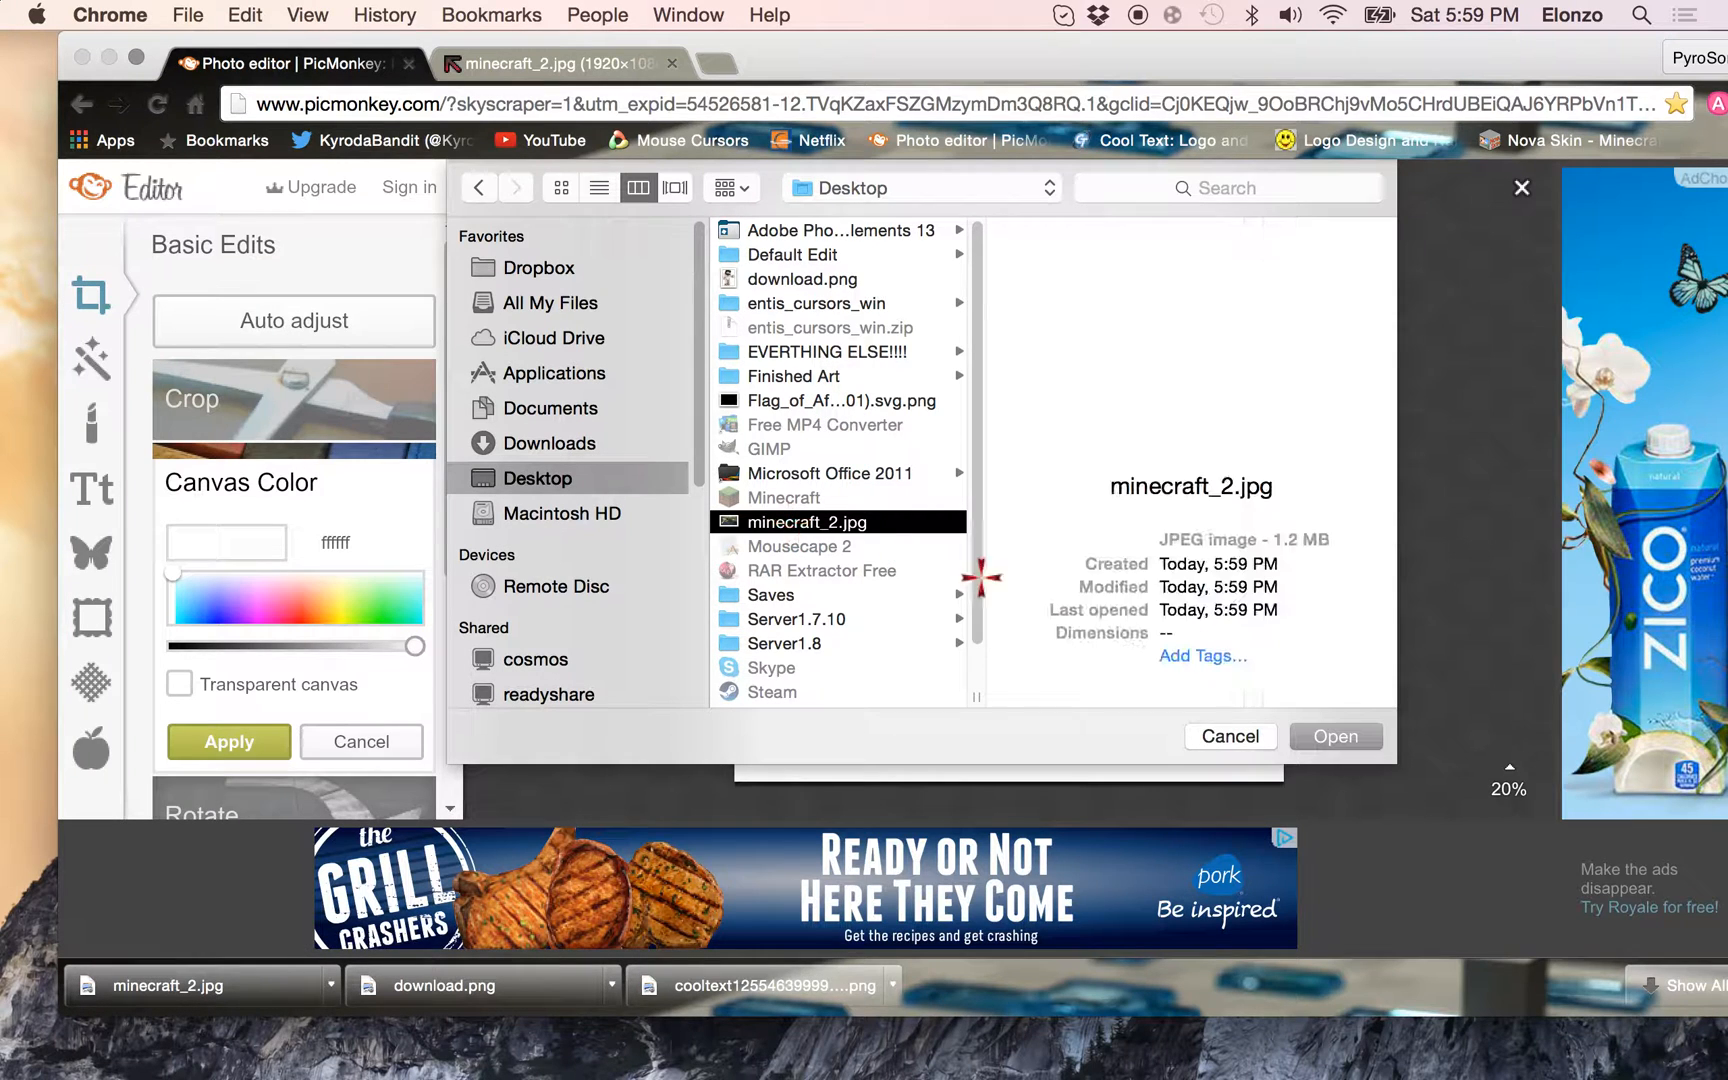
{"action": "left_click", "coordinate": [1339, 737]}
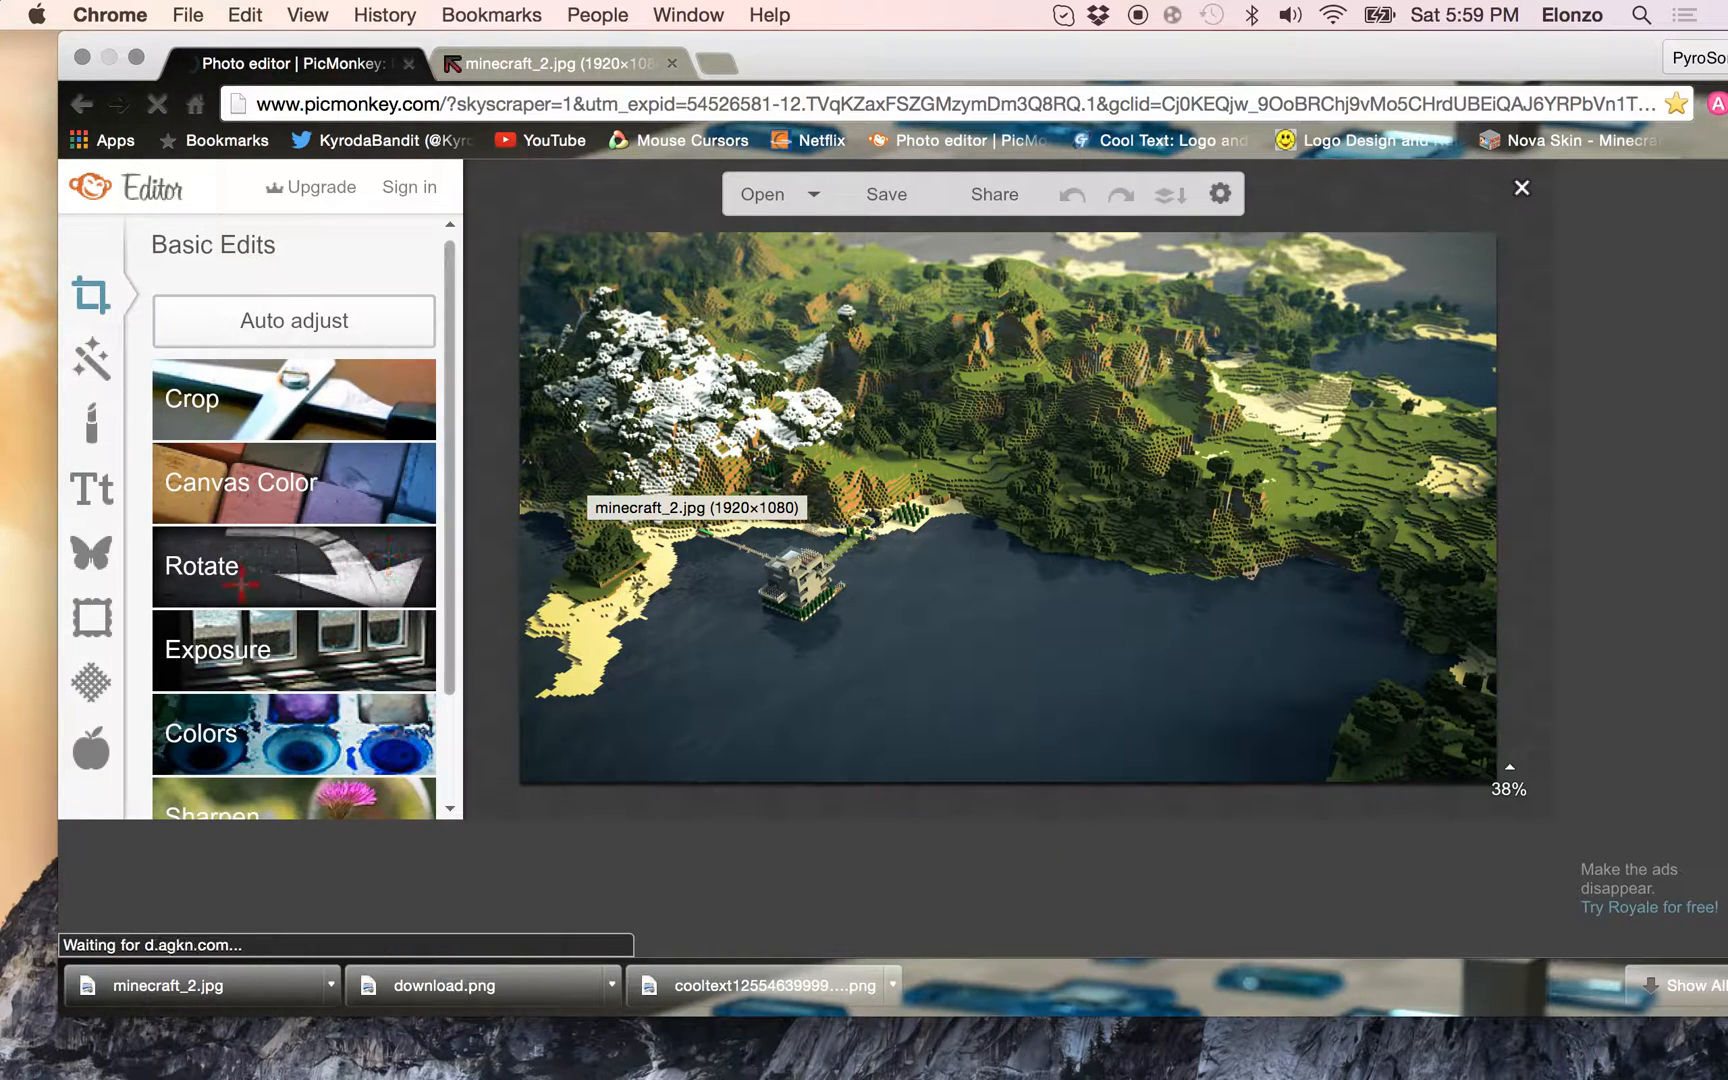
Set up a crop of the background at 2560 × 1440 with photo scaling enabled
{"action": "left_click", "coordinate": [218, 410]}
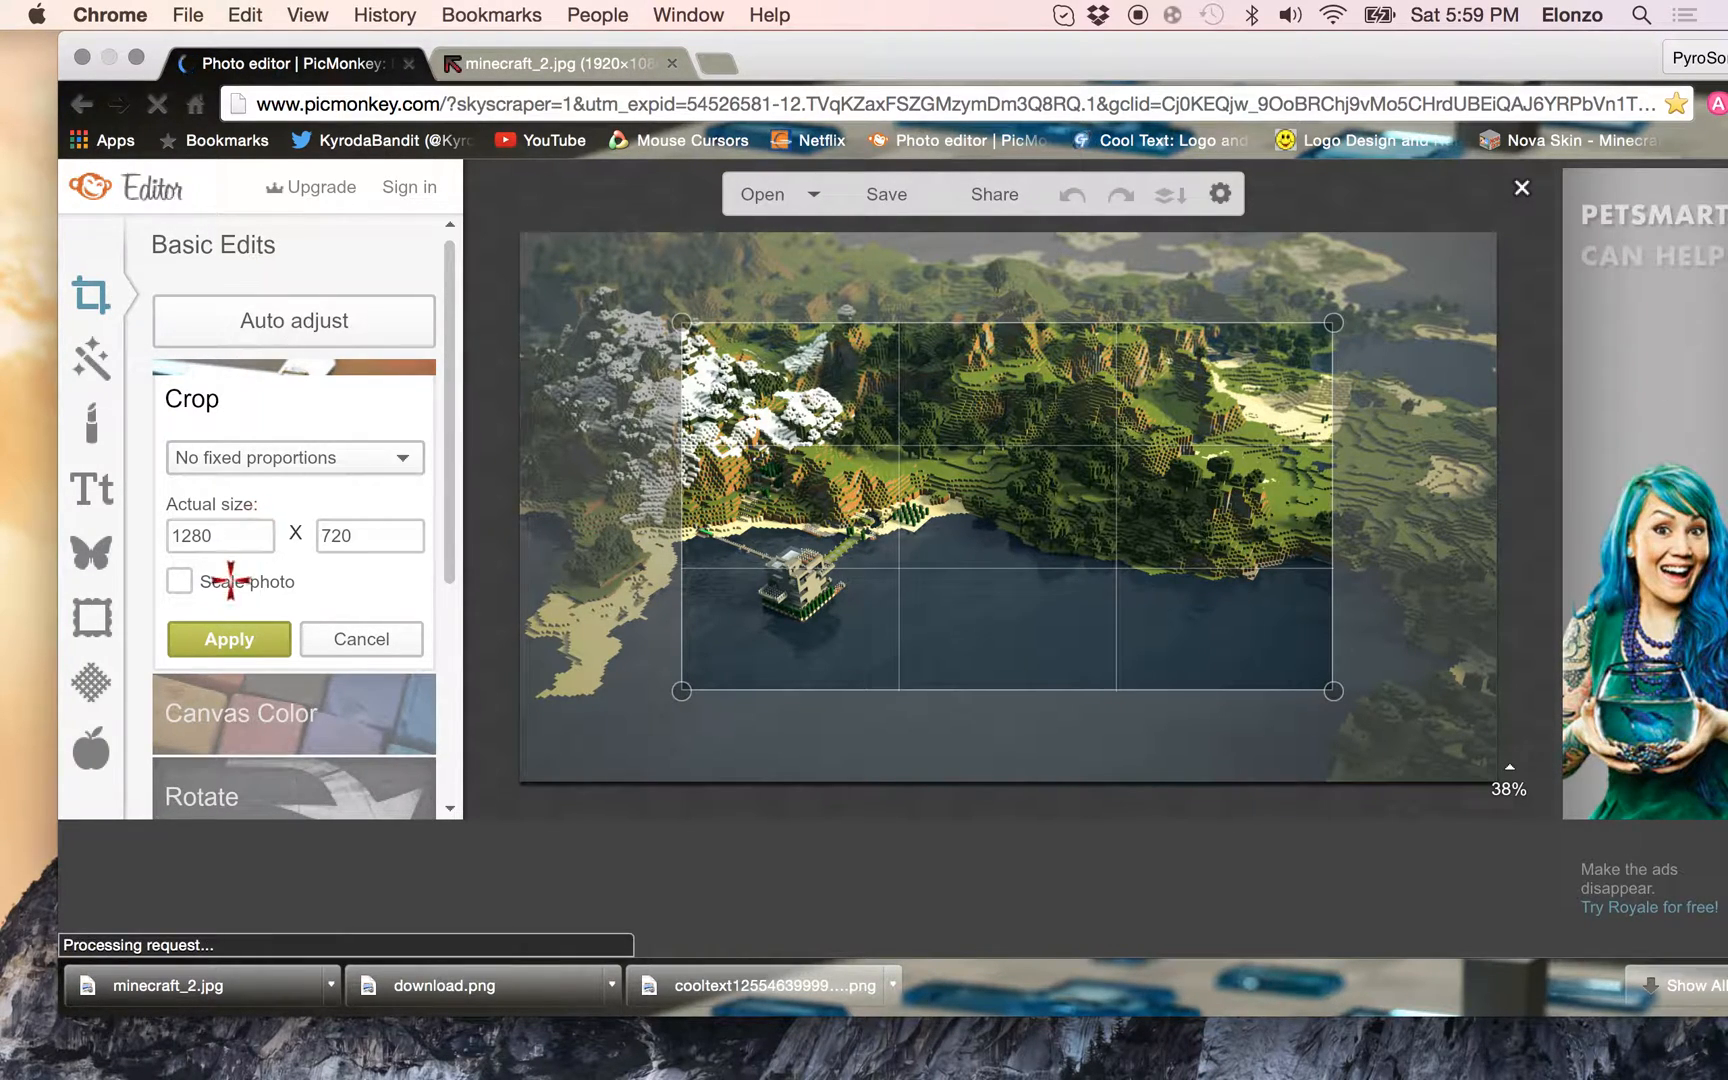
{"action": "left_click", "coordinate": [180, 581]}
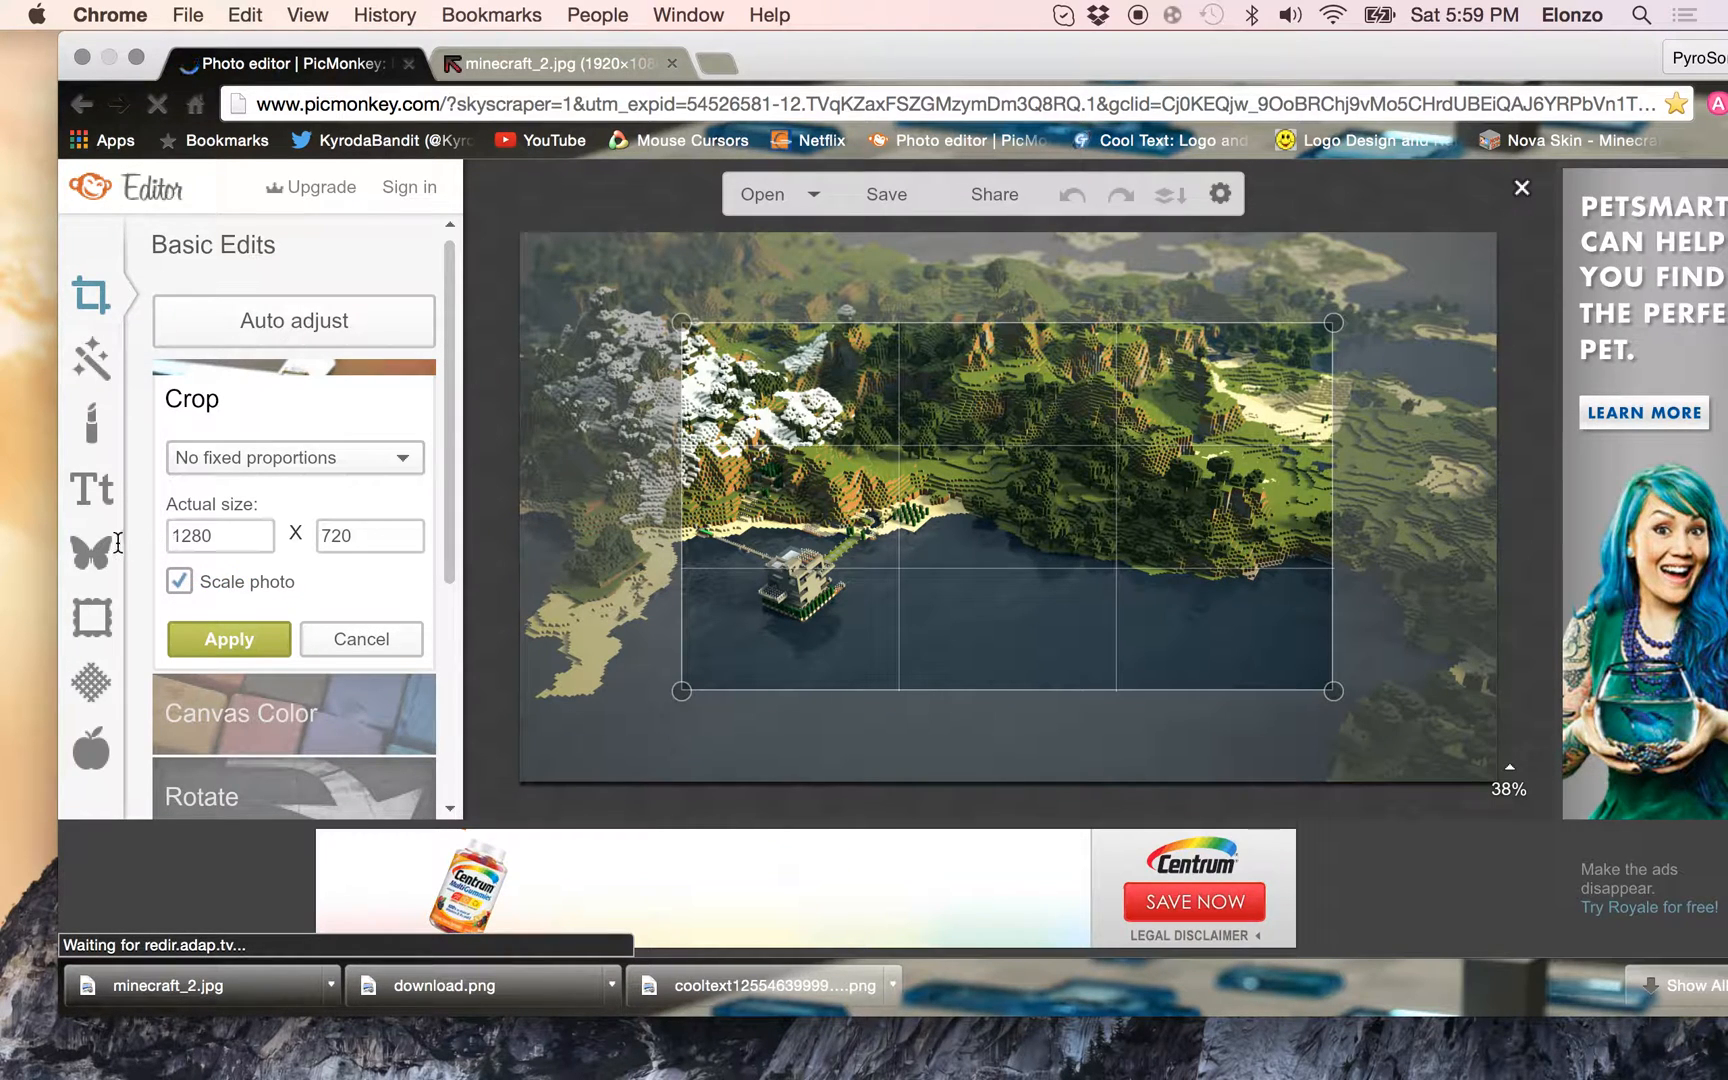
{"action": "left_click_drag", "start_coordinate": [87, 540], "coordinate": [87, 542]}
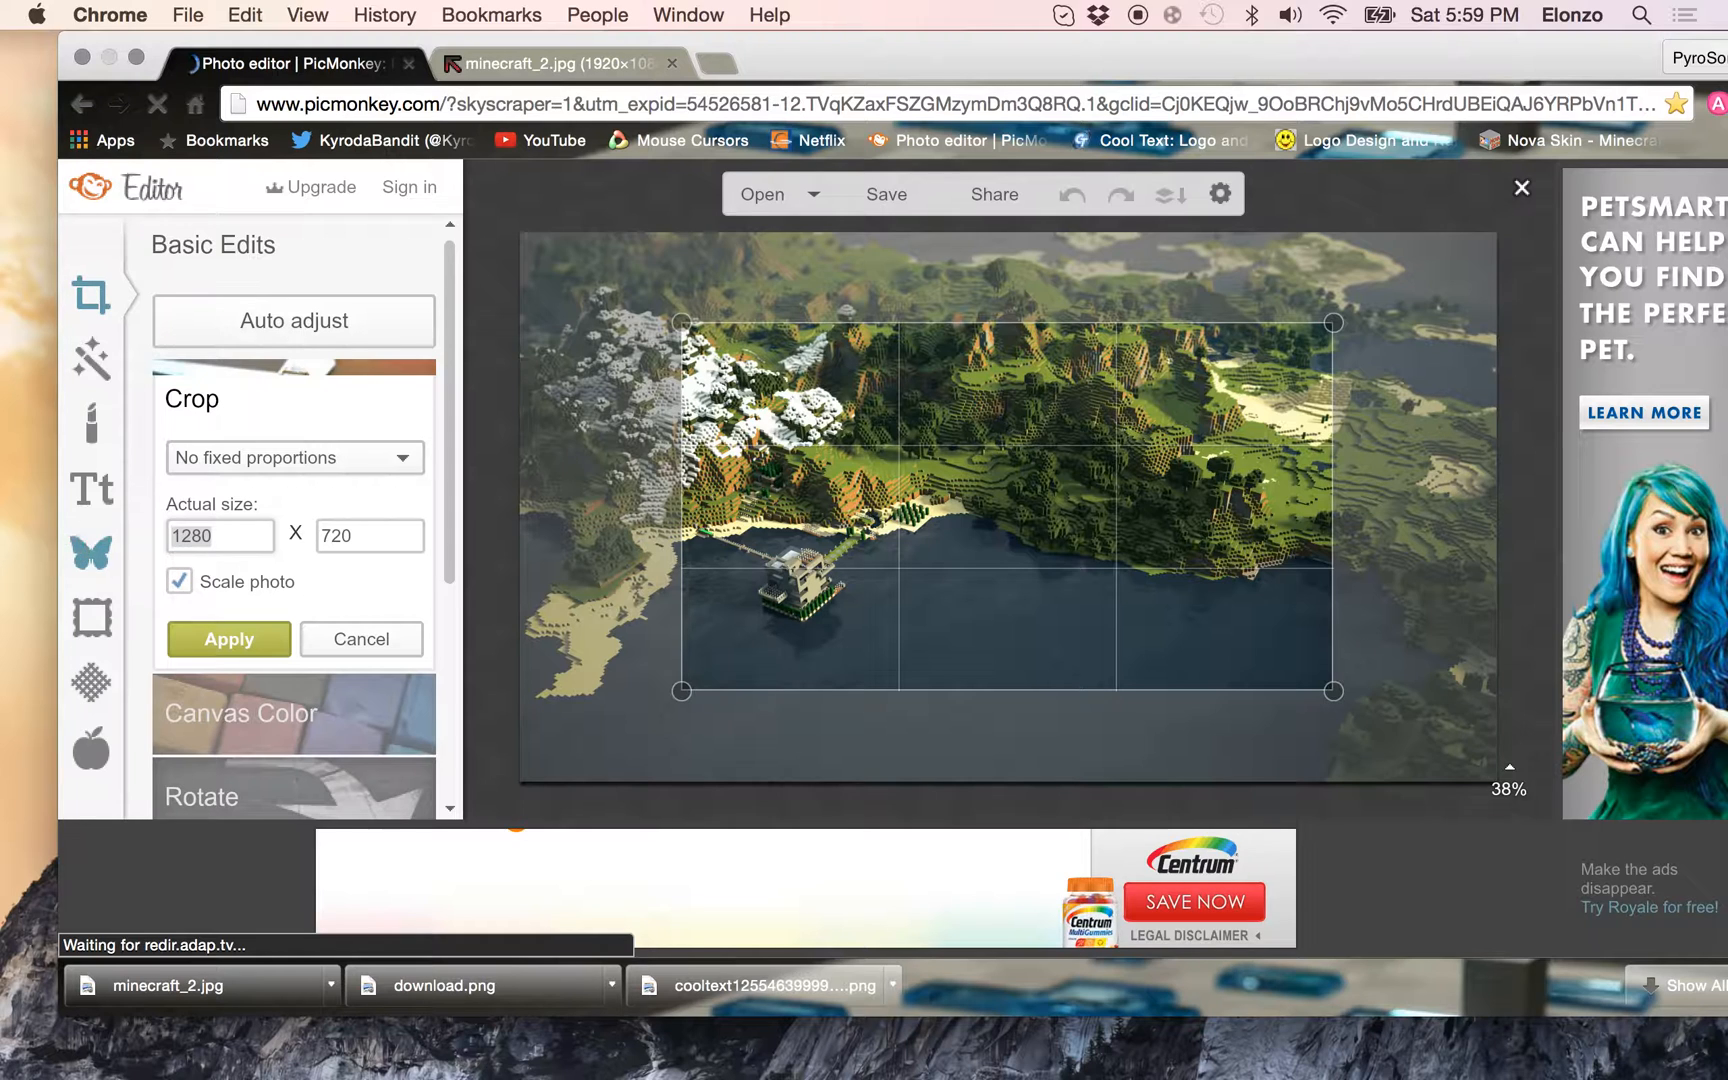
{"action": "type", "text": "2560"}
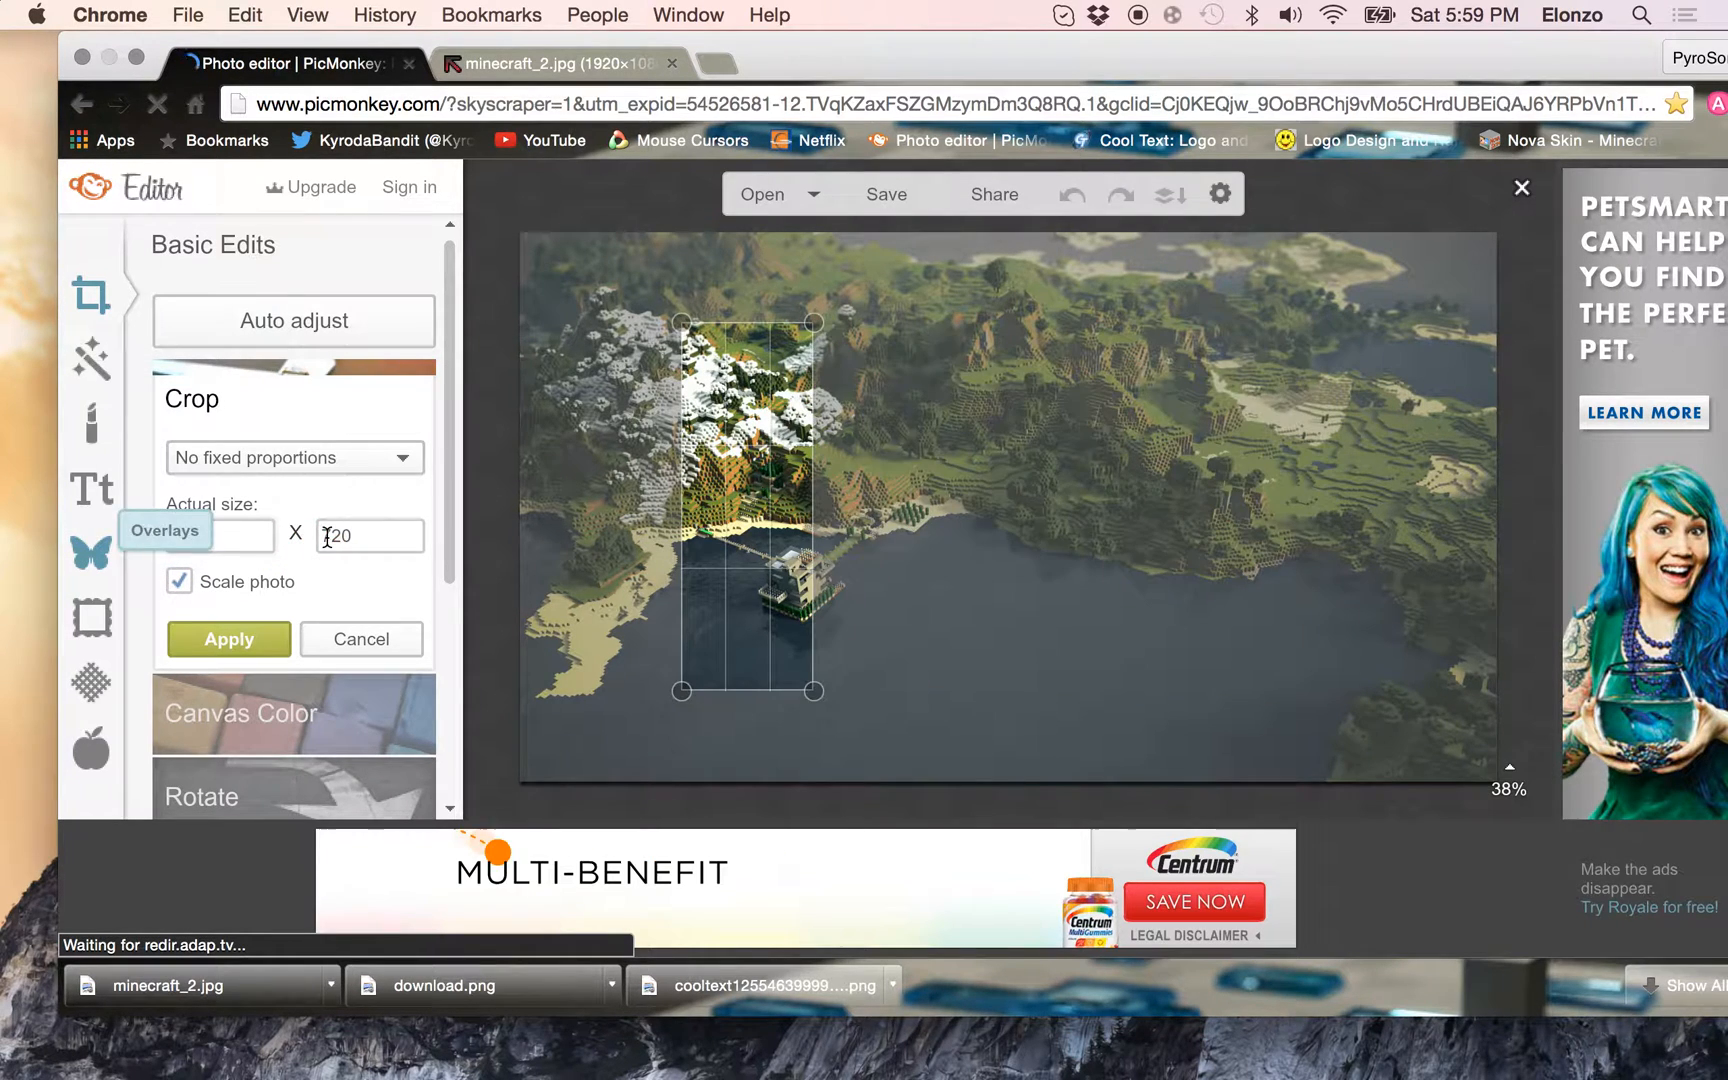
{"action": "left_click_drag", "start_coordinate": [363, 541], "coordinate": [325, 540]}
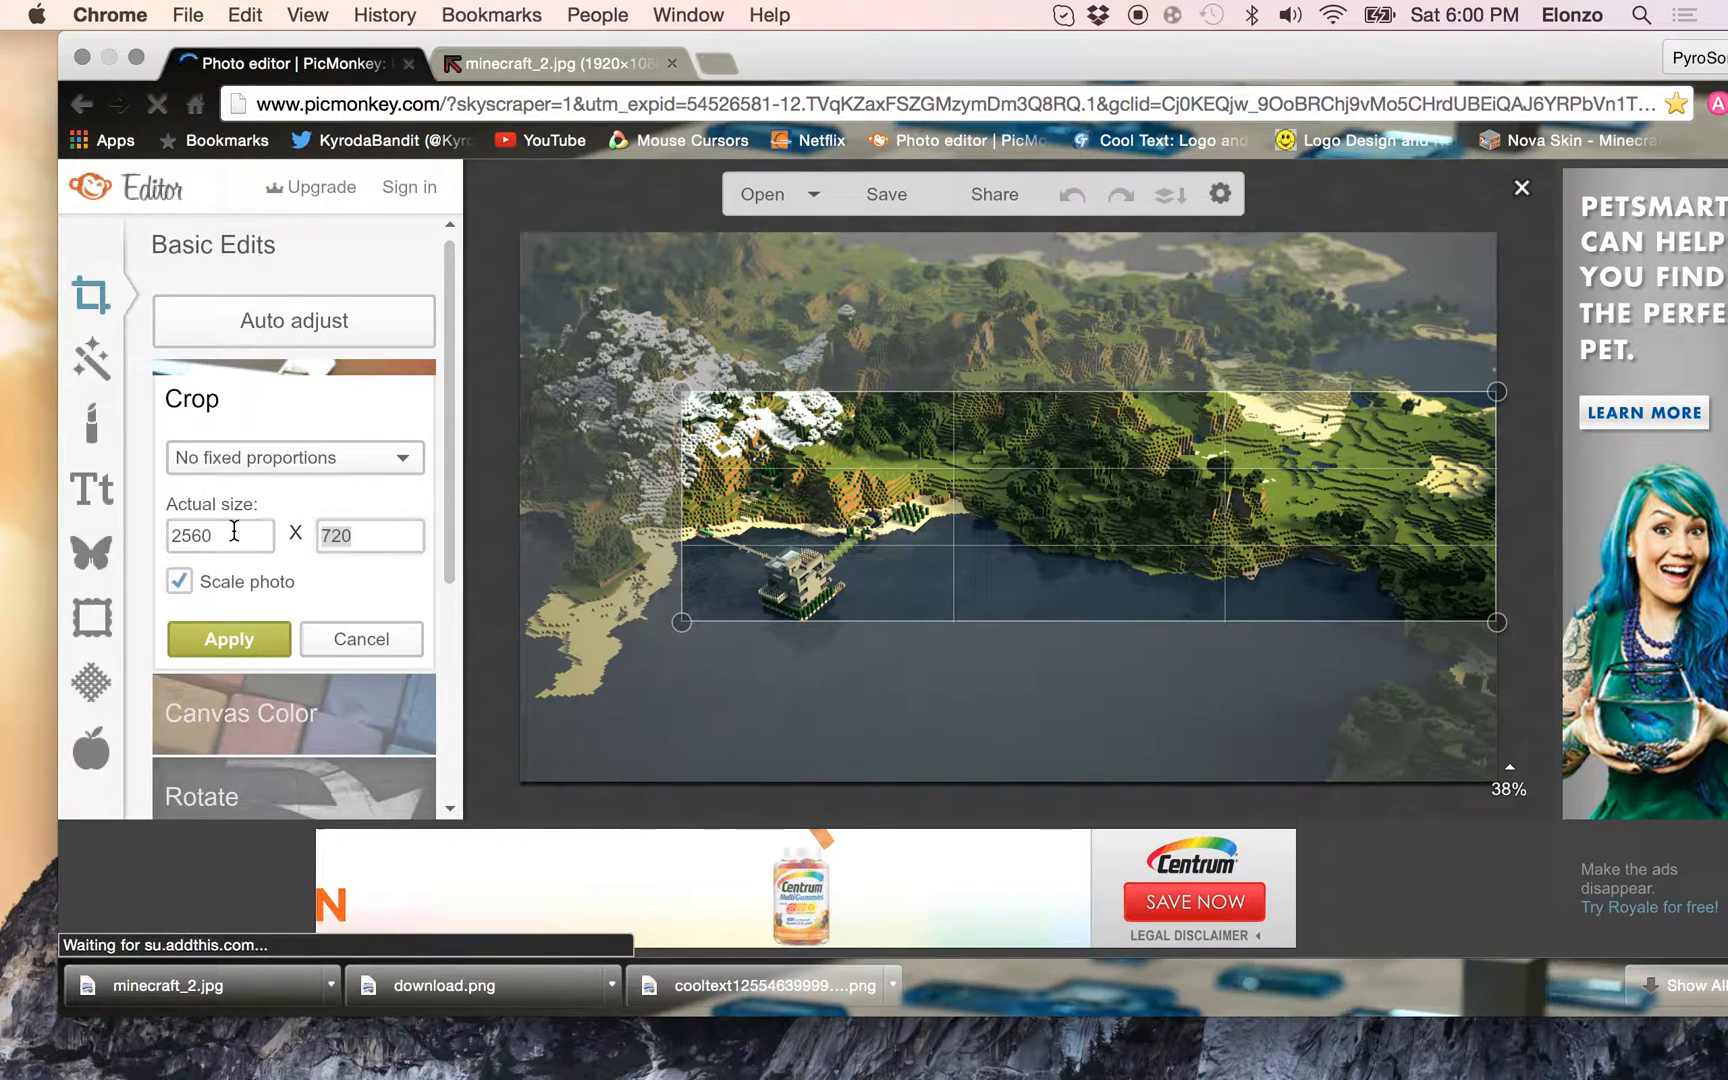
{"action": "type", "text": "144"}
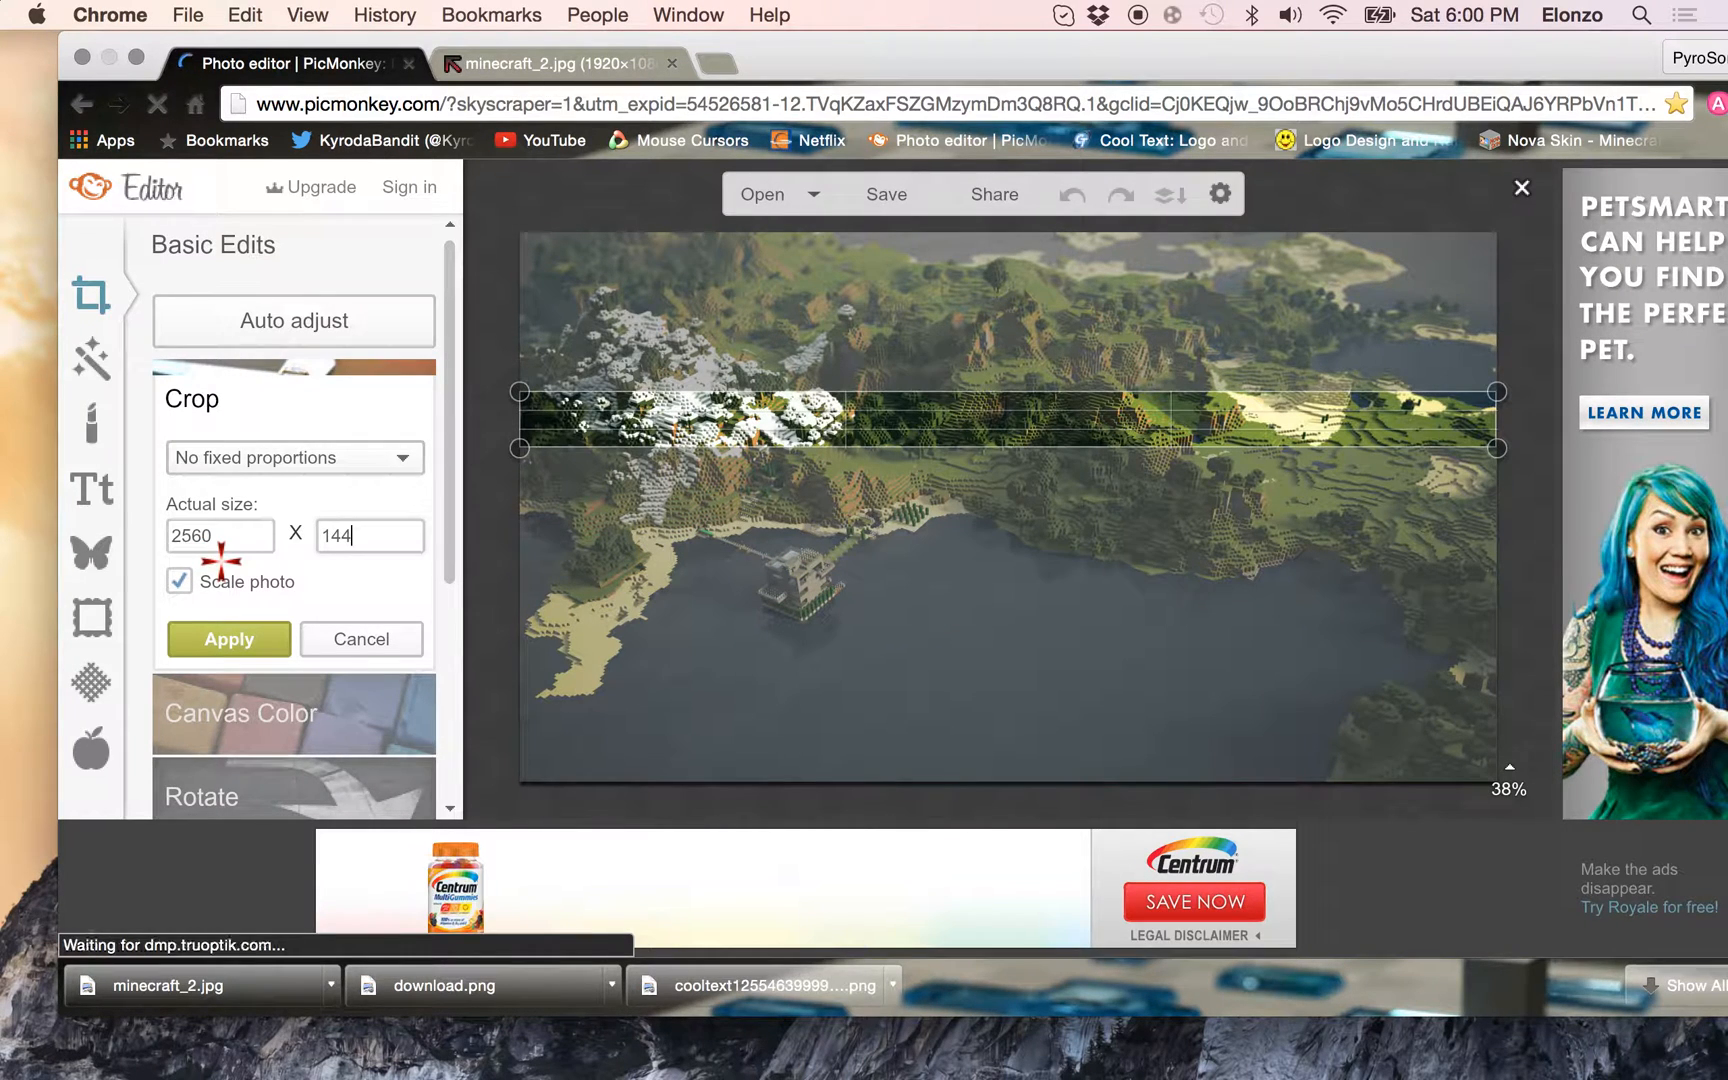
{"action": "type", "text": "0"}
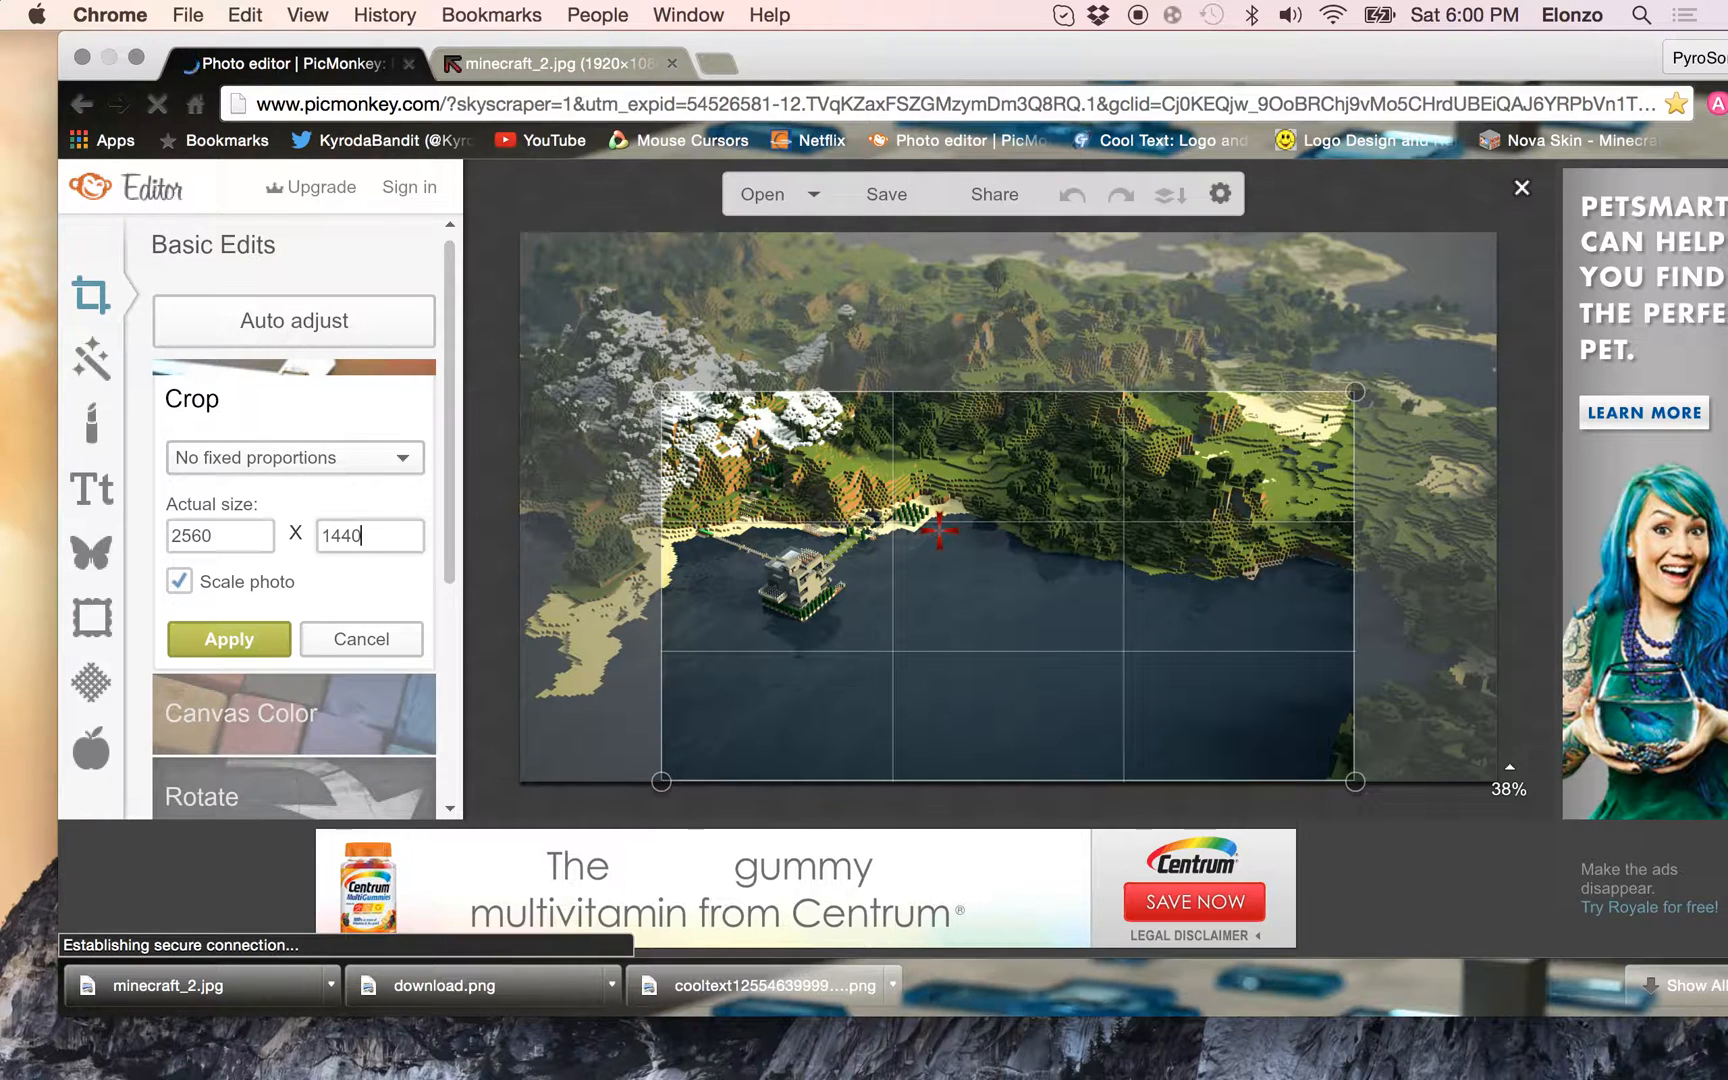
Move the crop frame up to take in more of the hillside, apply the crop, and close the wallpaper's browser tab
{"action": "left_click_drag", "start_coordinate": [912, 583], "coordinate": [939, 532]}
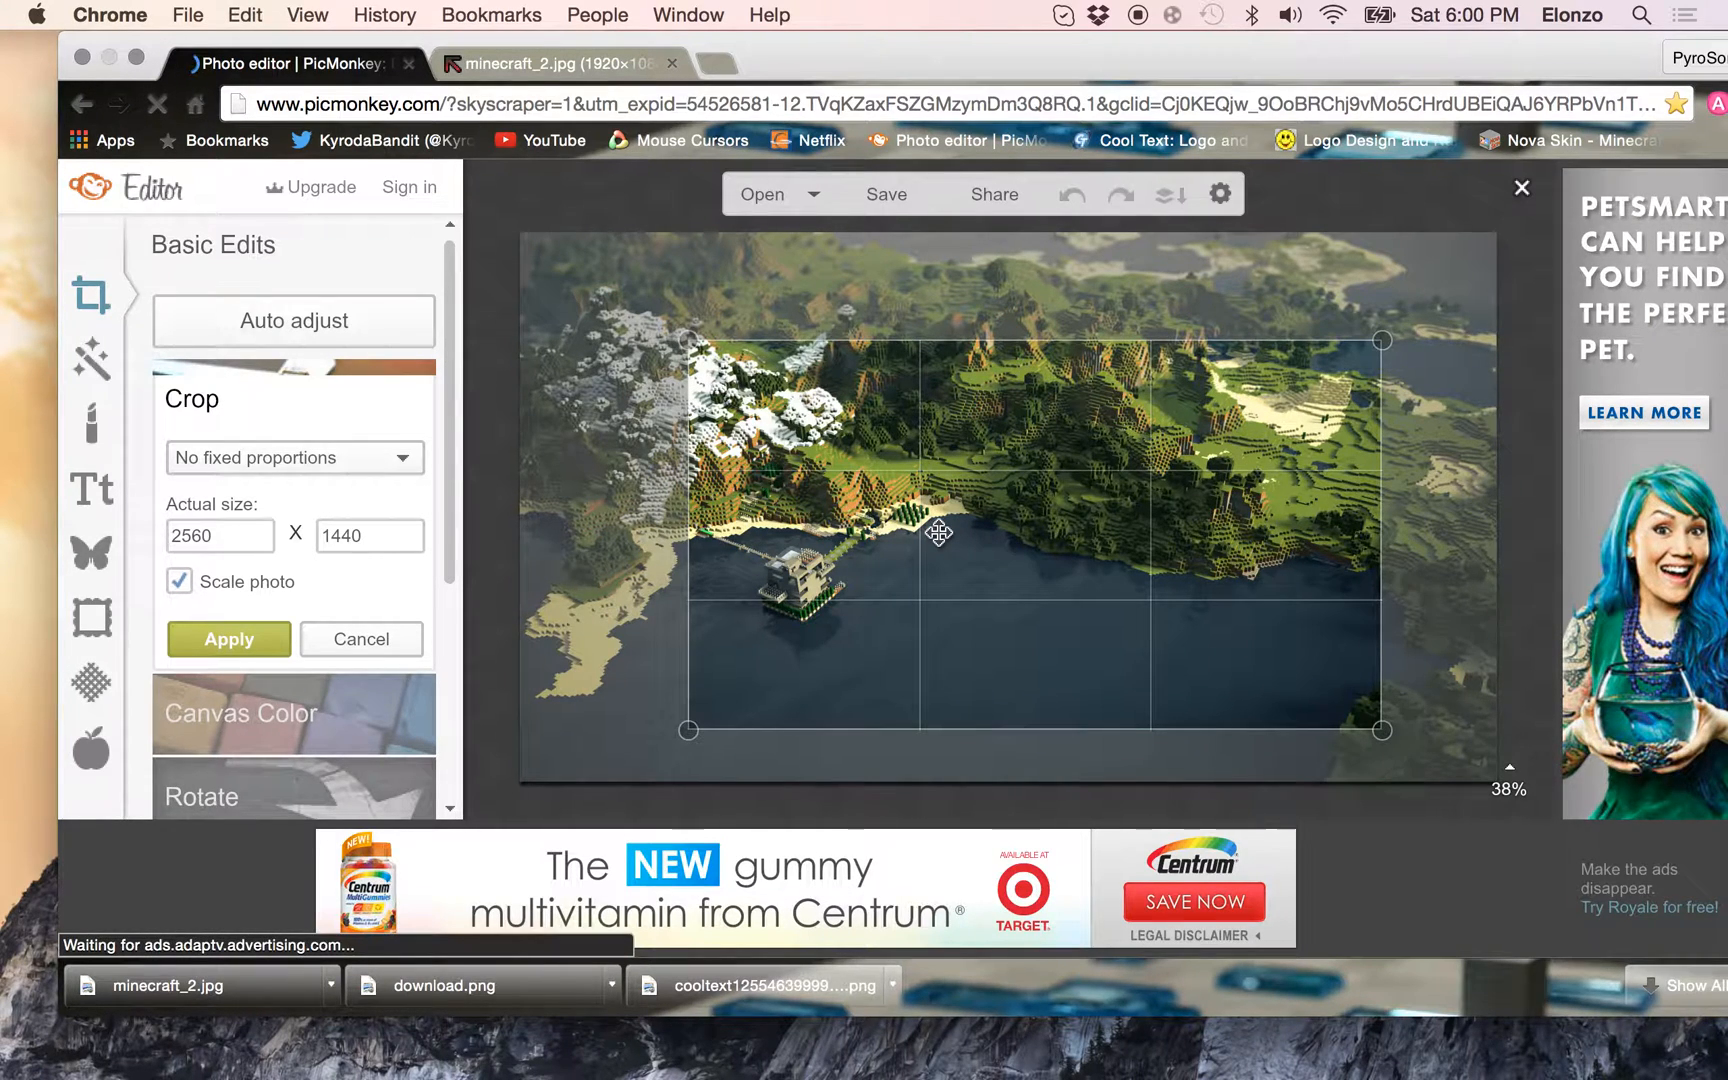
{"action": "left_click_drag", "start_coordinate": [939, 532], "coordinate": [934, 513]}
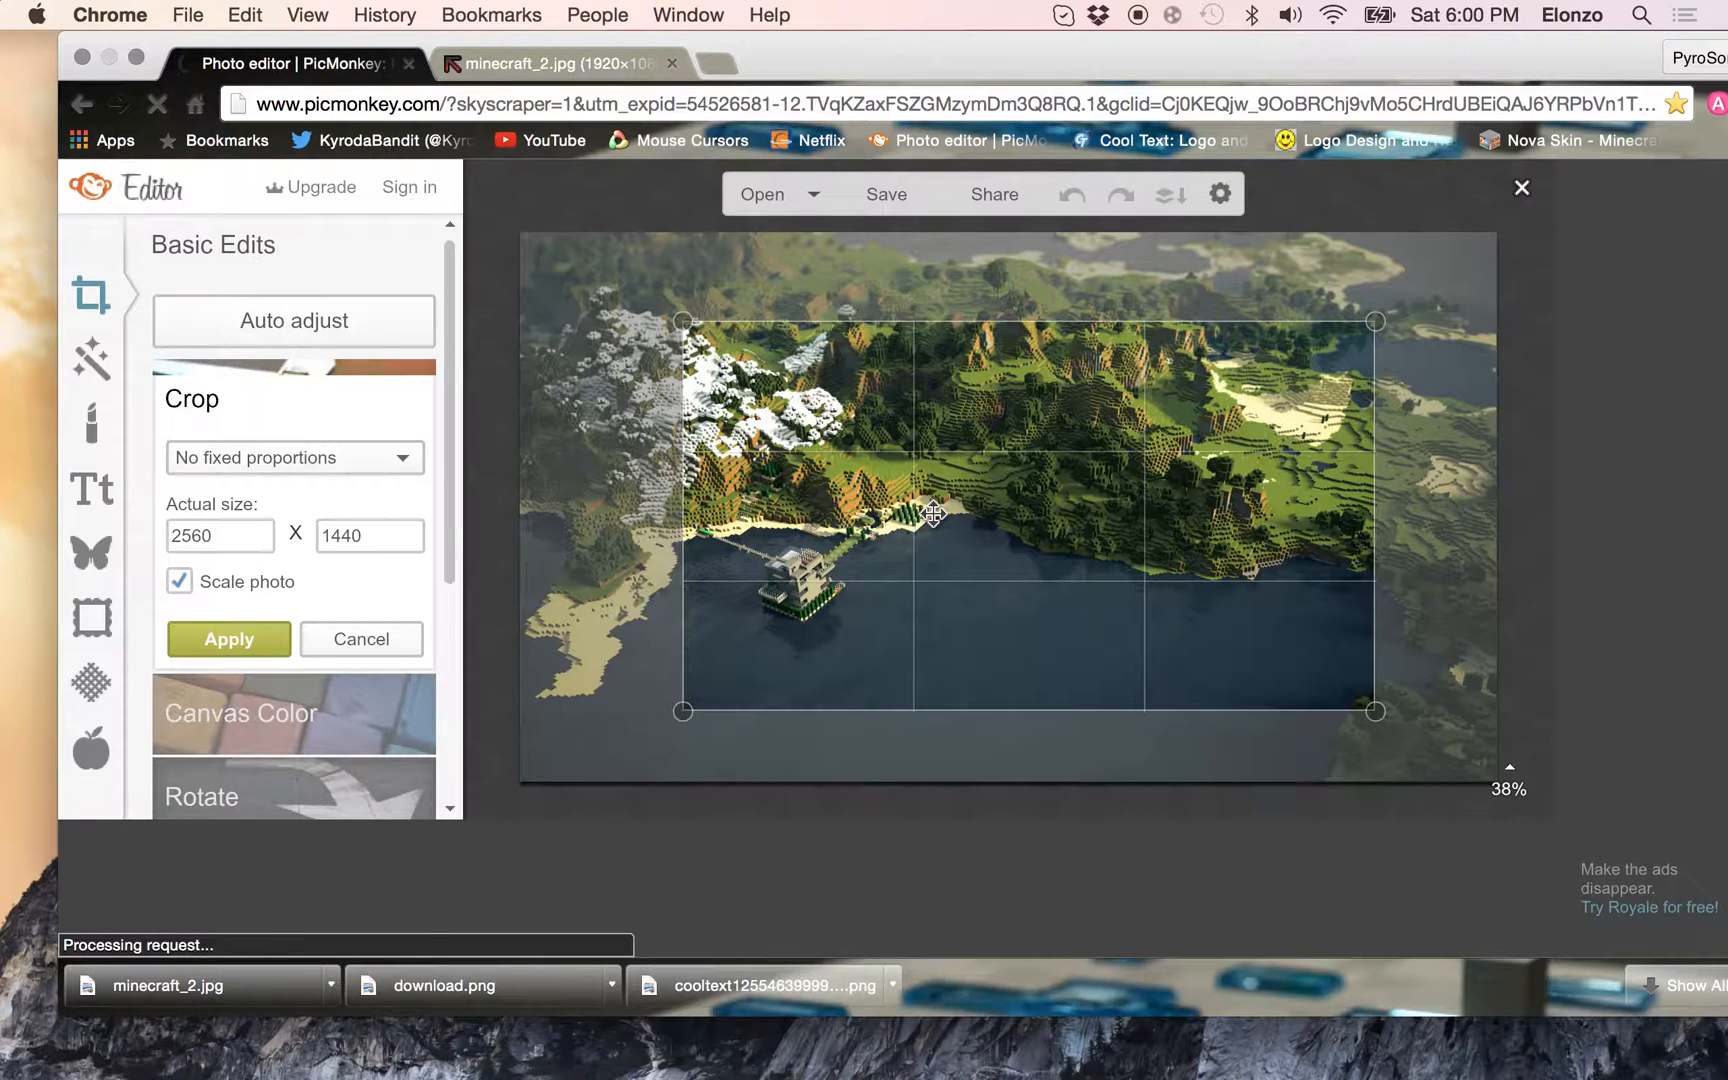
{"action": "left_click", "coordinate": [221, 641]}
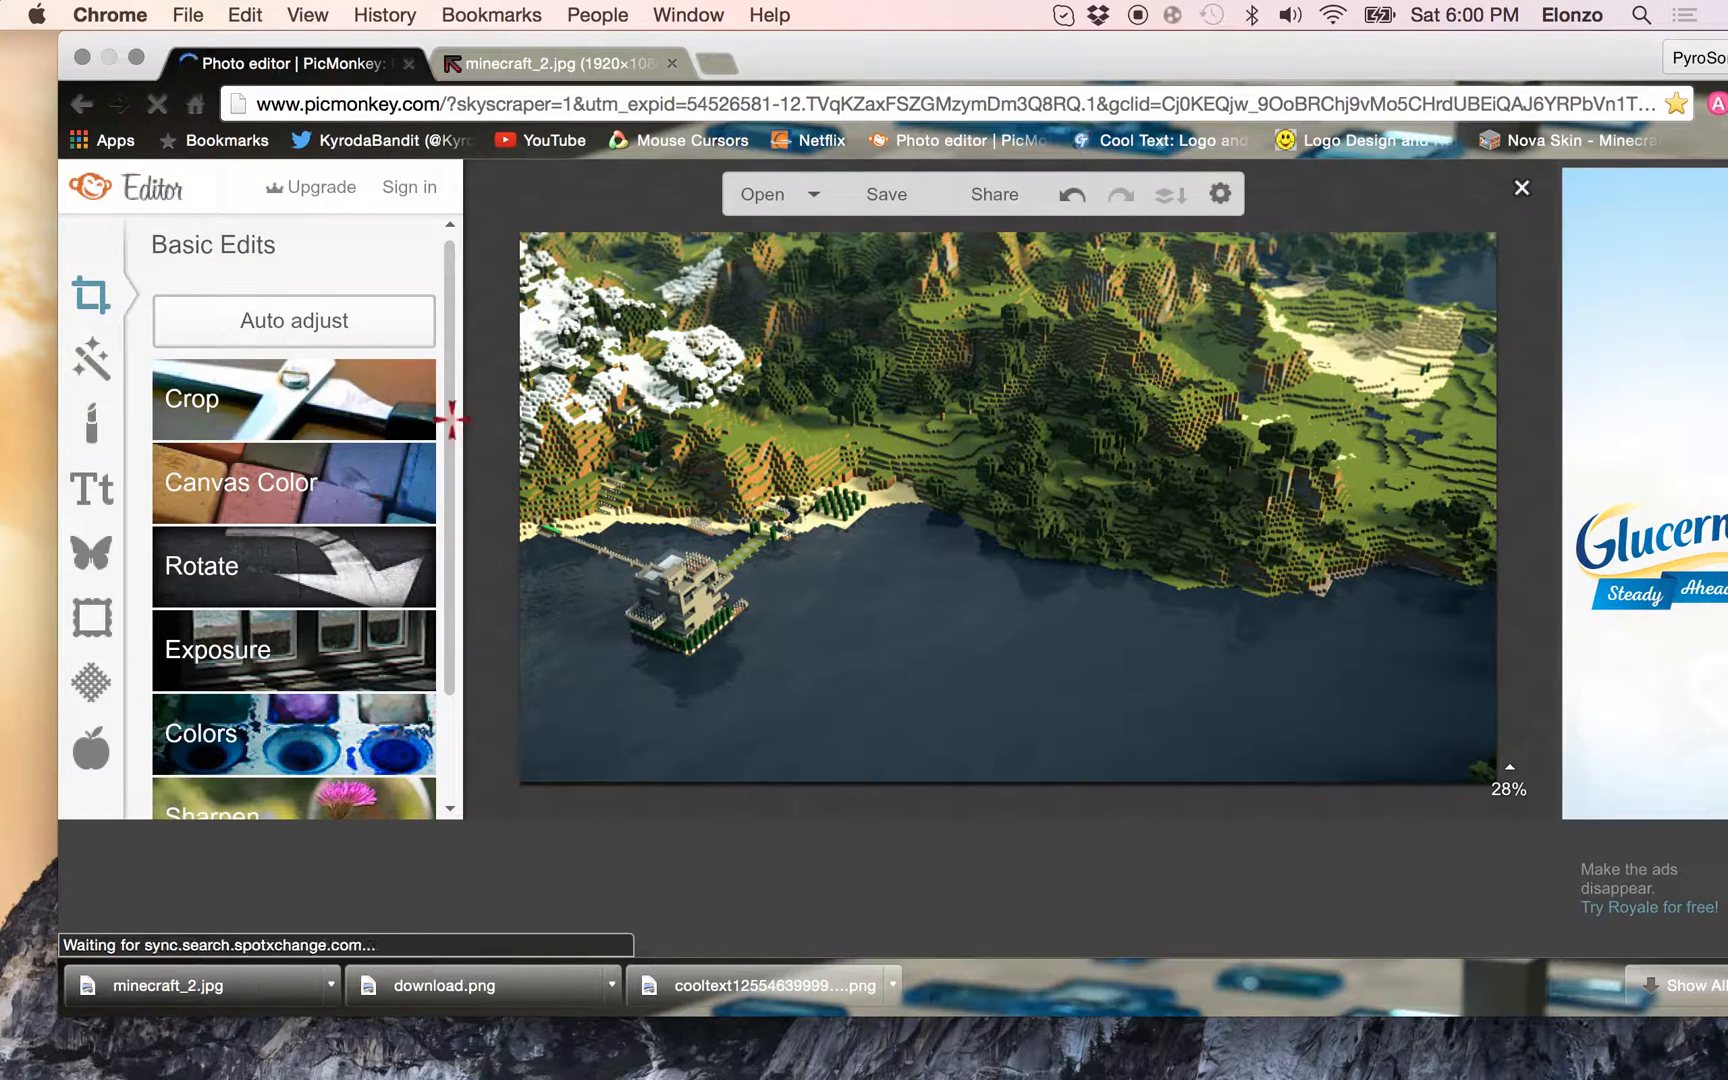
{"action": "left_click", "coordinate": [672, 64]}
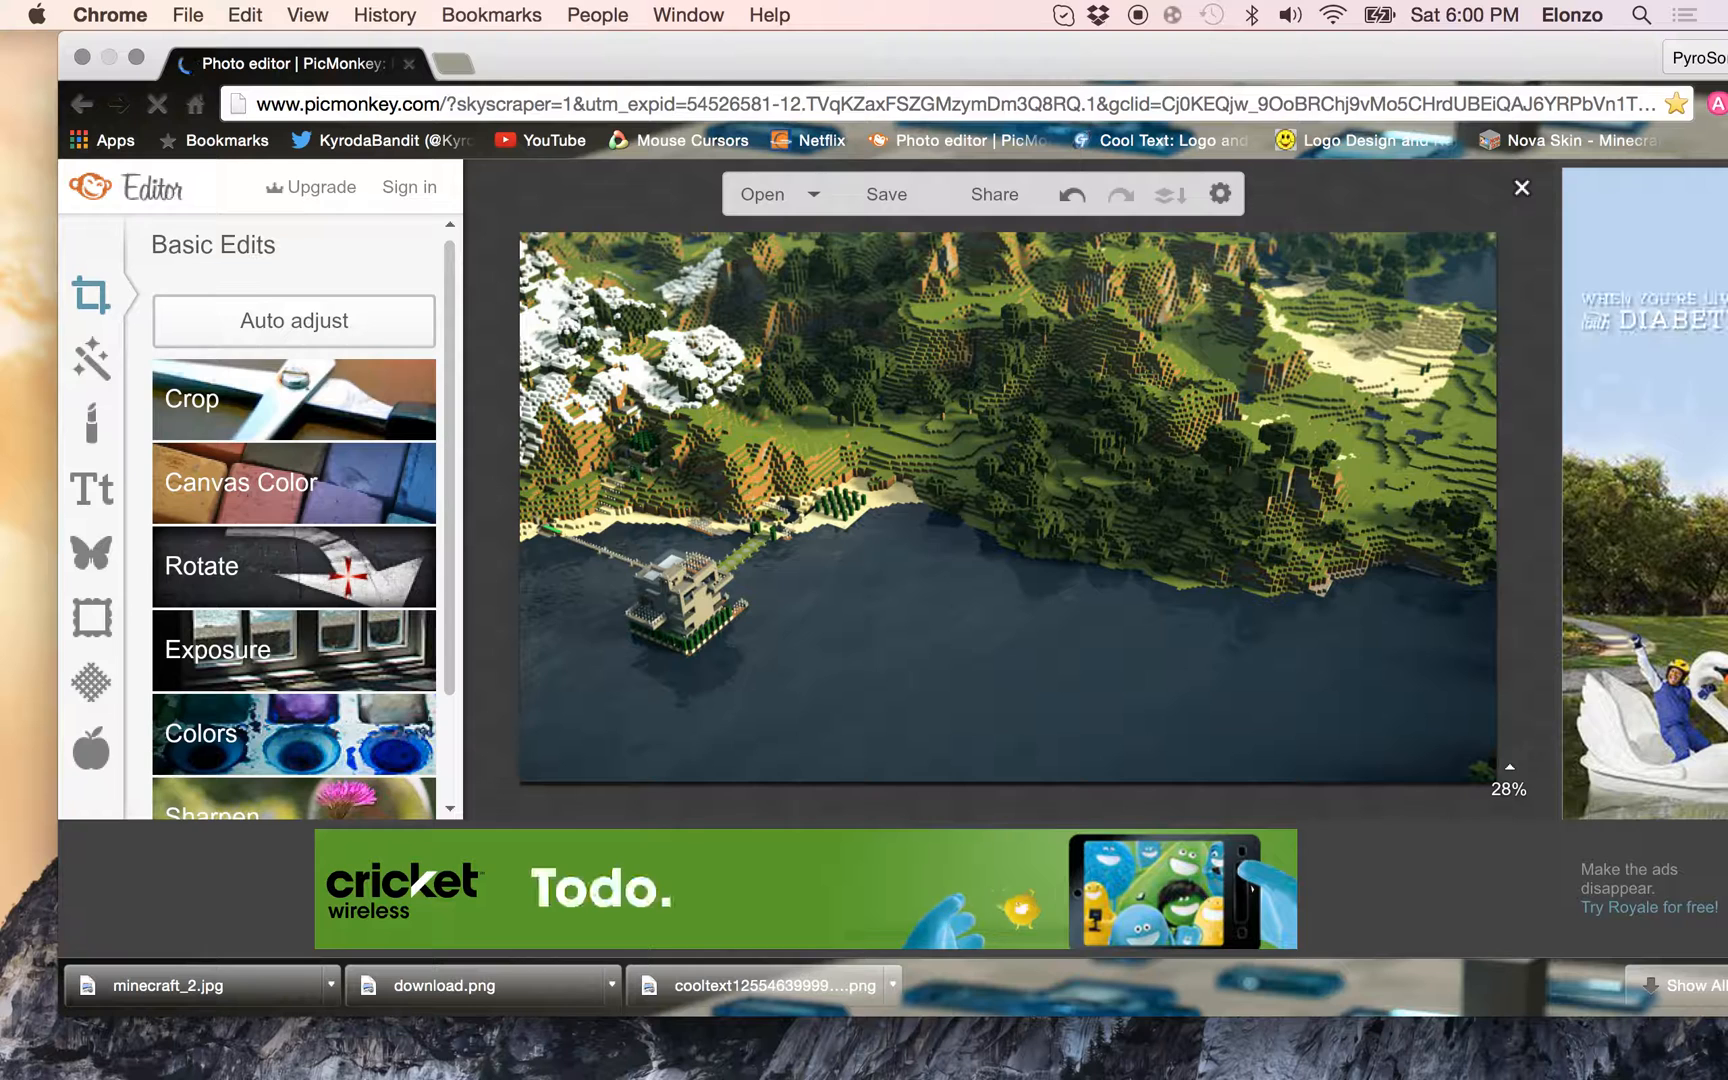
{"action": "left_click_drag", "start_coordinate": [451, 482], "coordinate": [452, 683]}
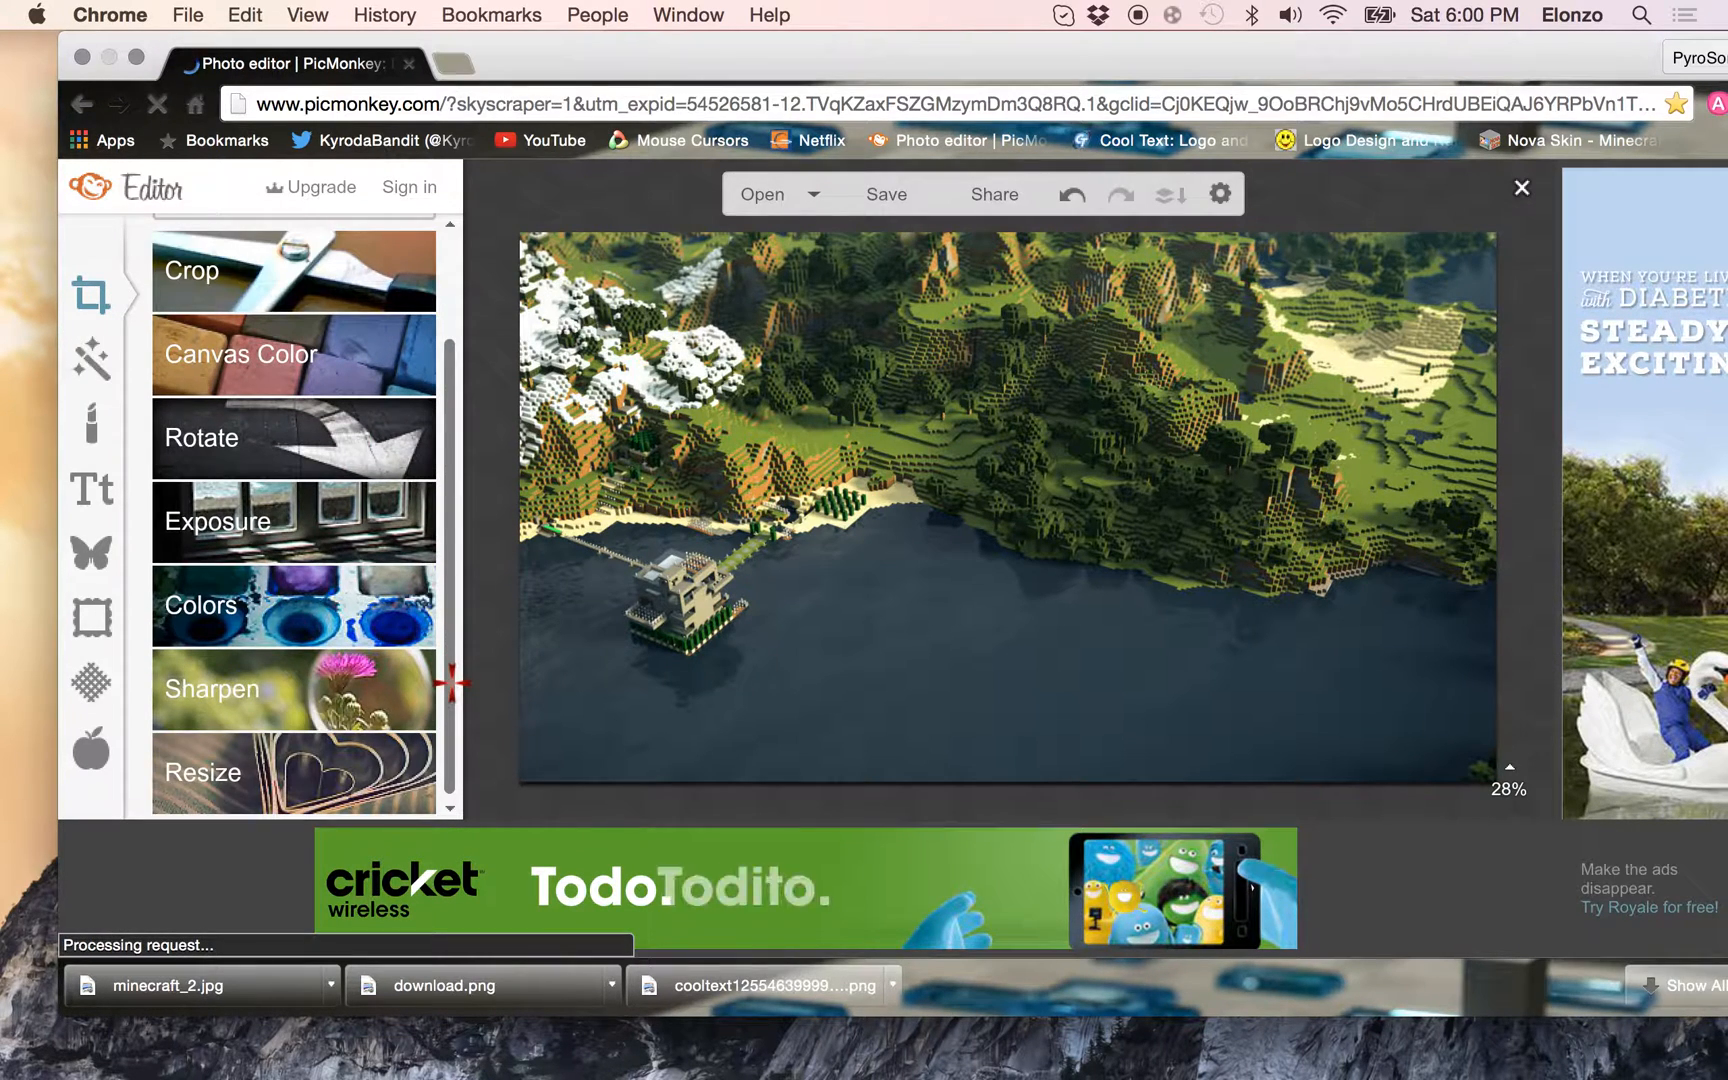
{"action": "left_click", "coordinate": [289, 774]}
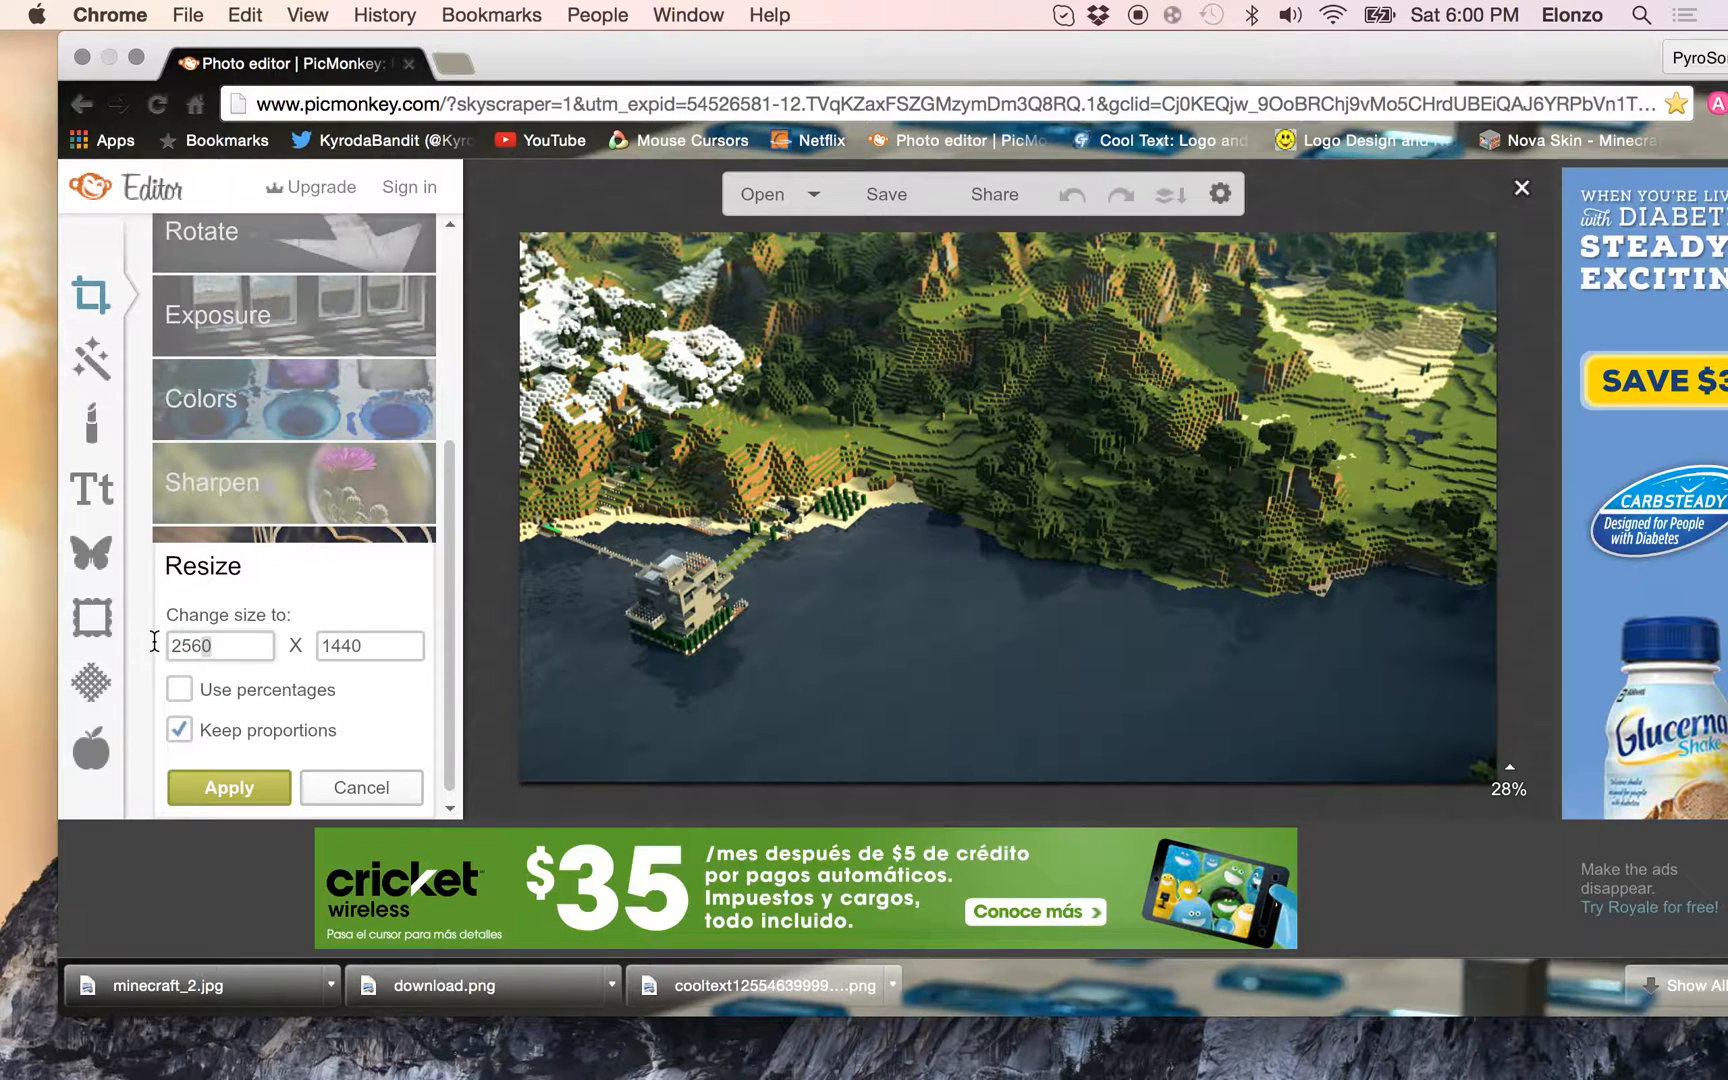
{"action": "key", "text": "super+a"}
{"action": "left_click", "coordinate": [355, 787]}
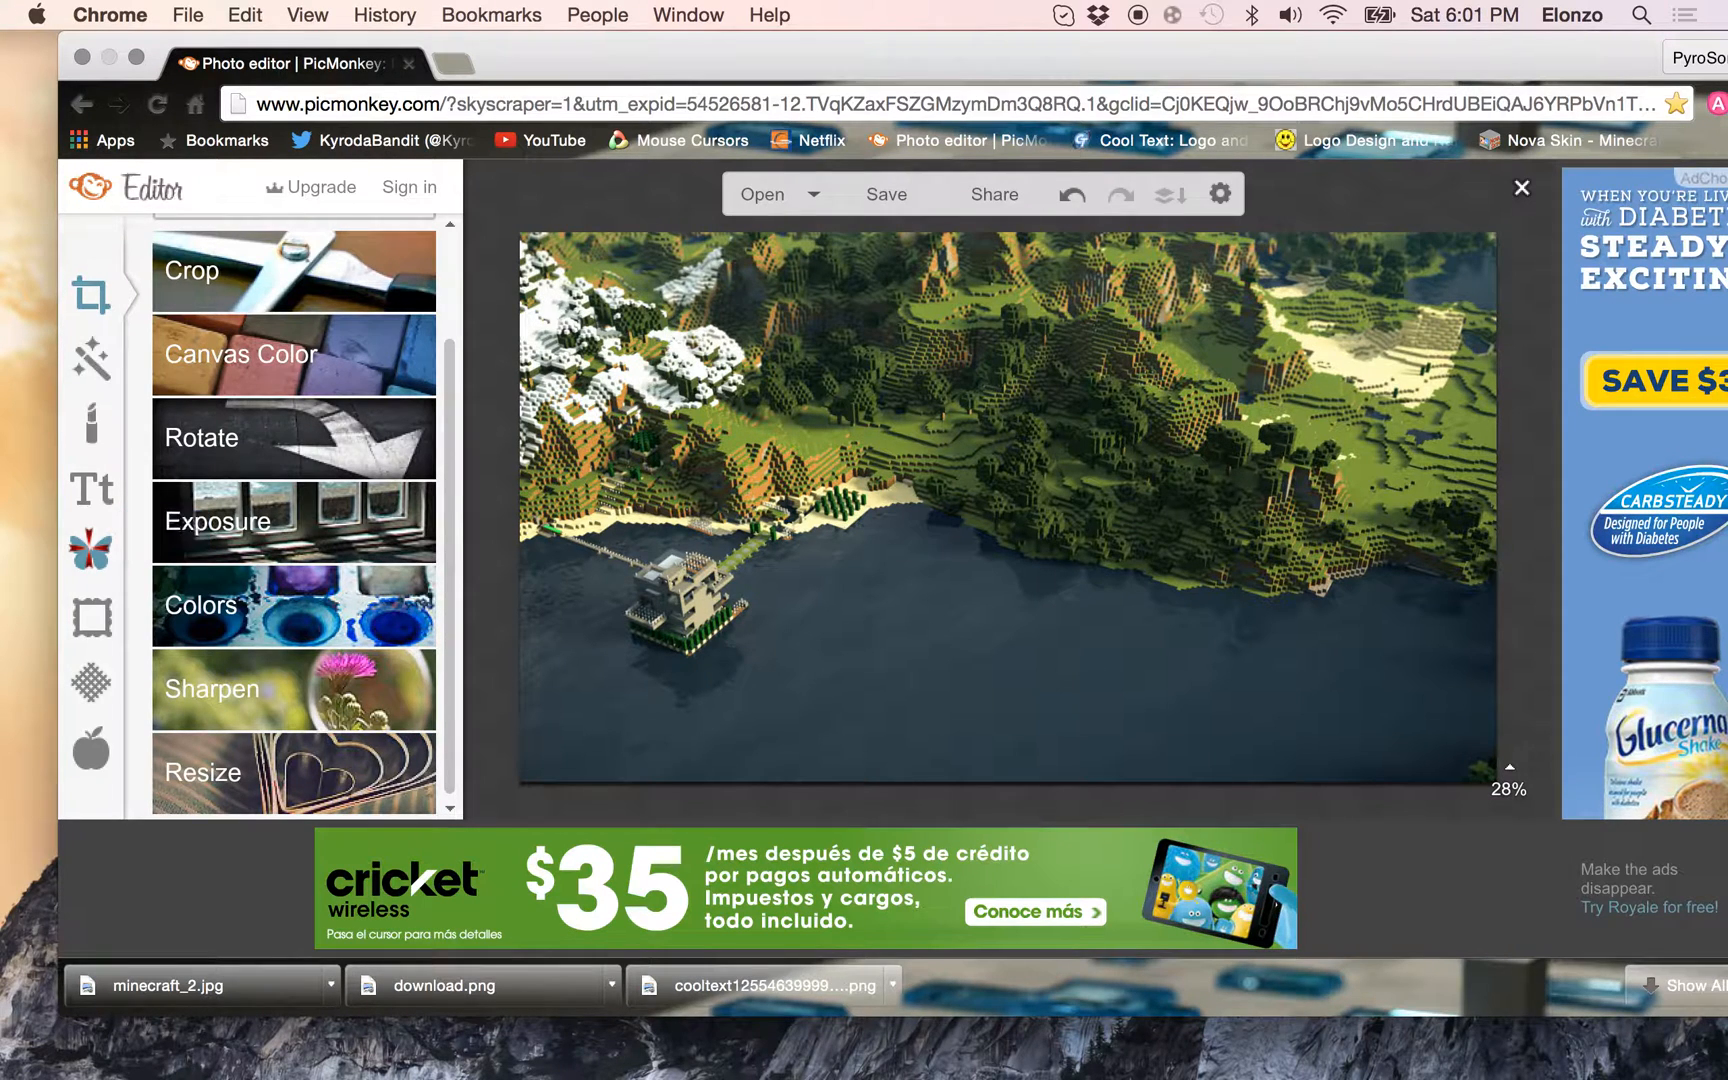
Add the black image Flag_of_Afghanistan_(1880–1901).svg.png from the Desktop as a custom overlay on the landscape
{"action": "left_click", "coordinate": [90, 550]}
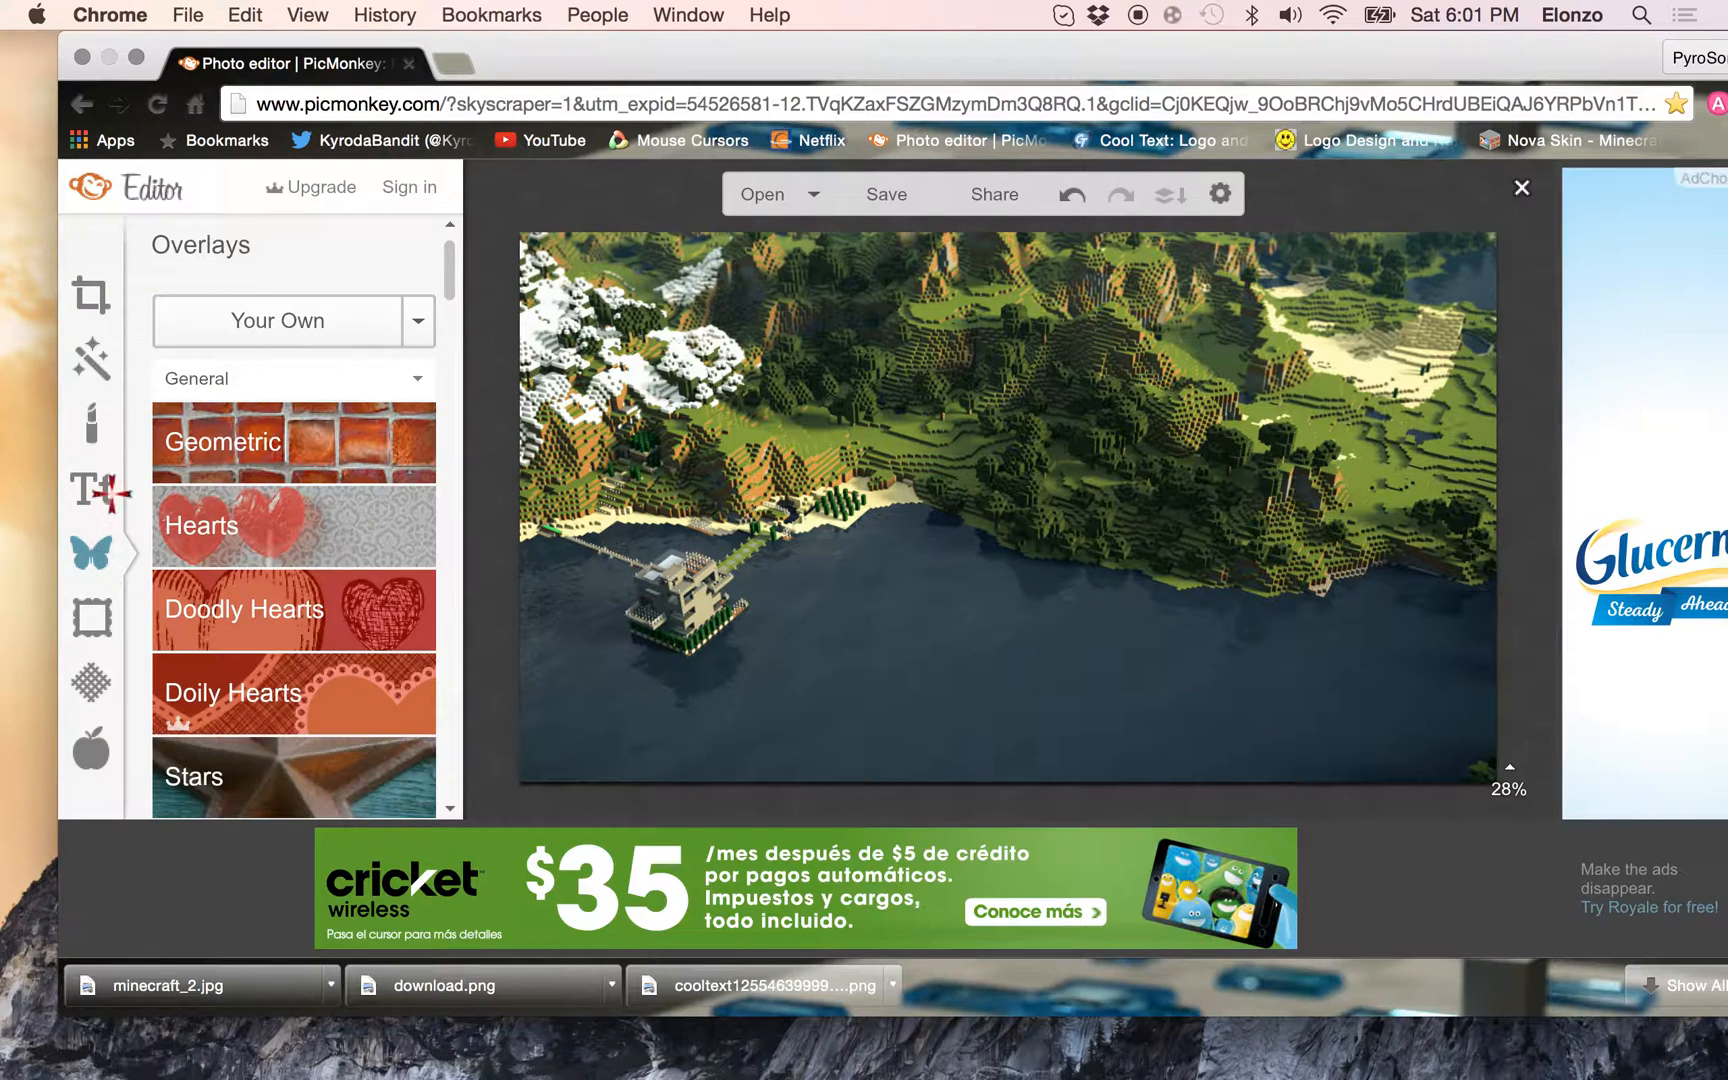
{"action": "left_click", "coordinate": [272, 322]}
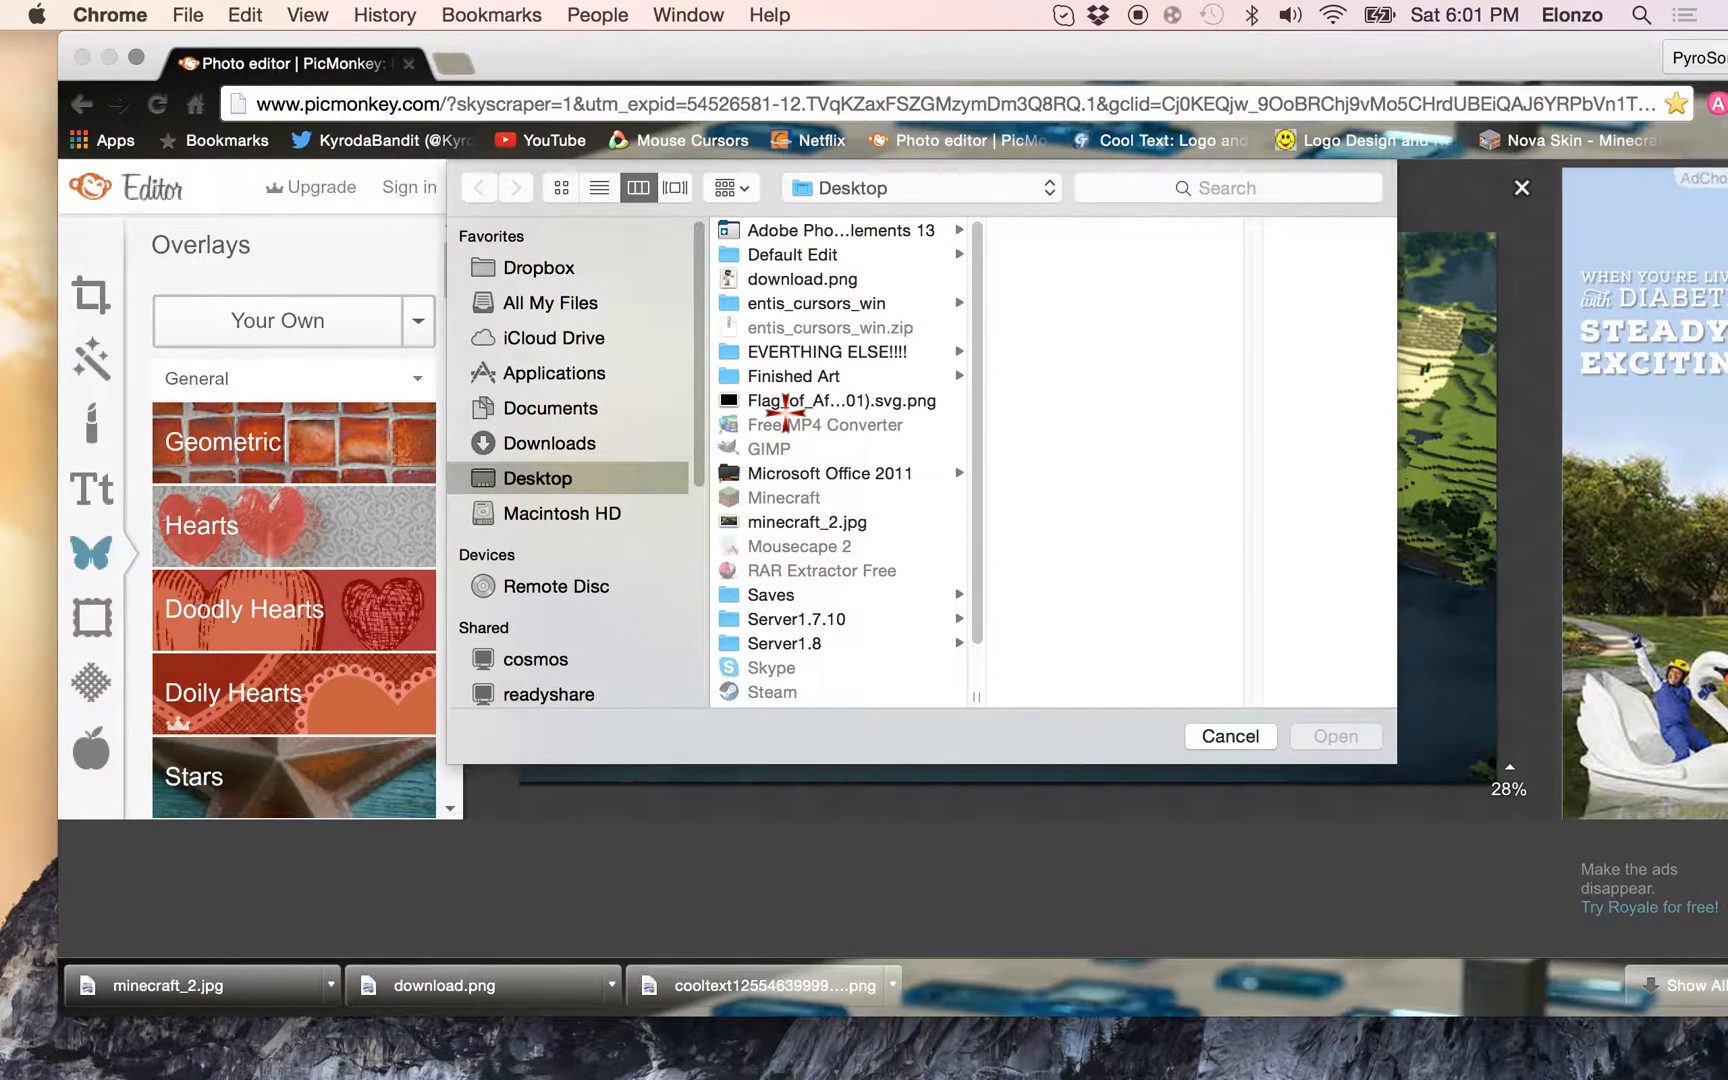
{"action": "left_click", "coordinate": [782, 405]}
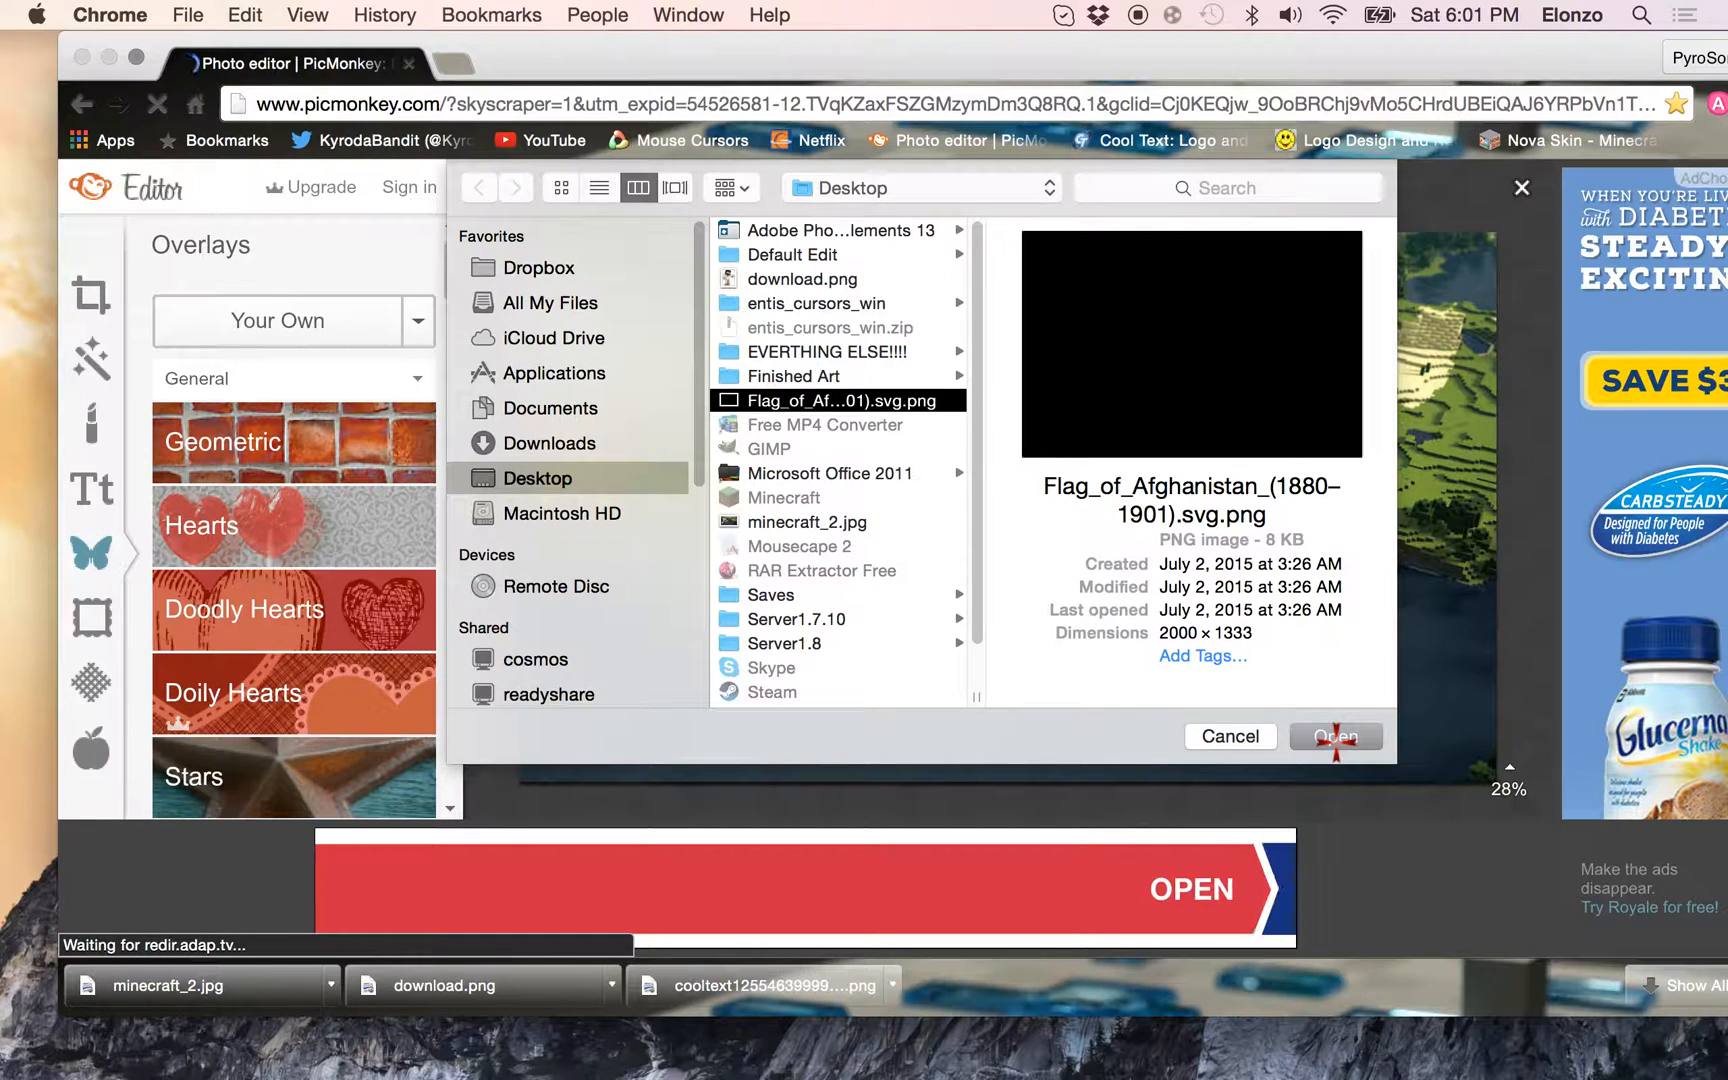
{"action": "left_click", "coordinate": [1336, 737]}
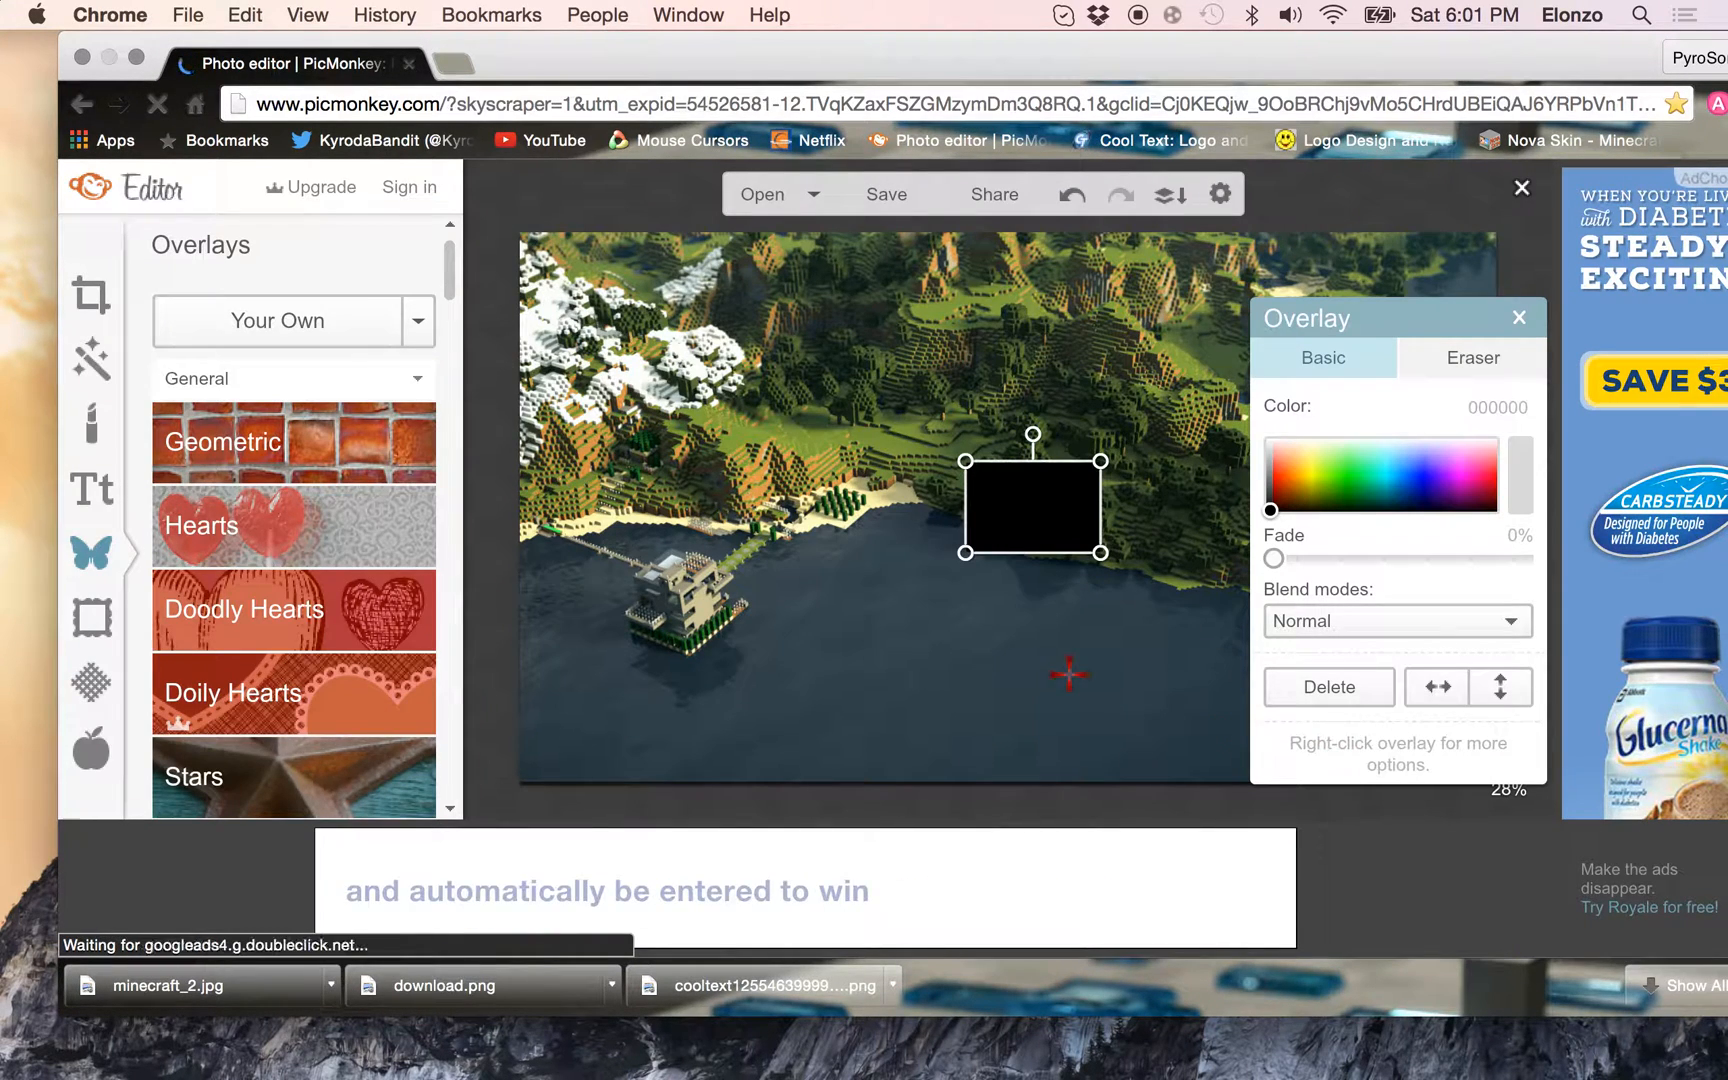
Enlarge the black overlay until it is wider than the whole canvas
{"action": "left_click_drag", "start_coordinate": [965, 553], "coordinate": [331, 806]}
{"action": "left_click_drag", "start_coordinate": [227, 855], "coordinate": [4, 956]}
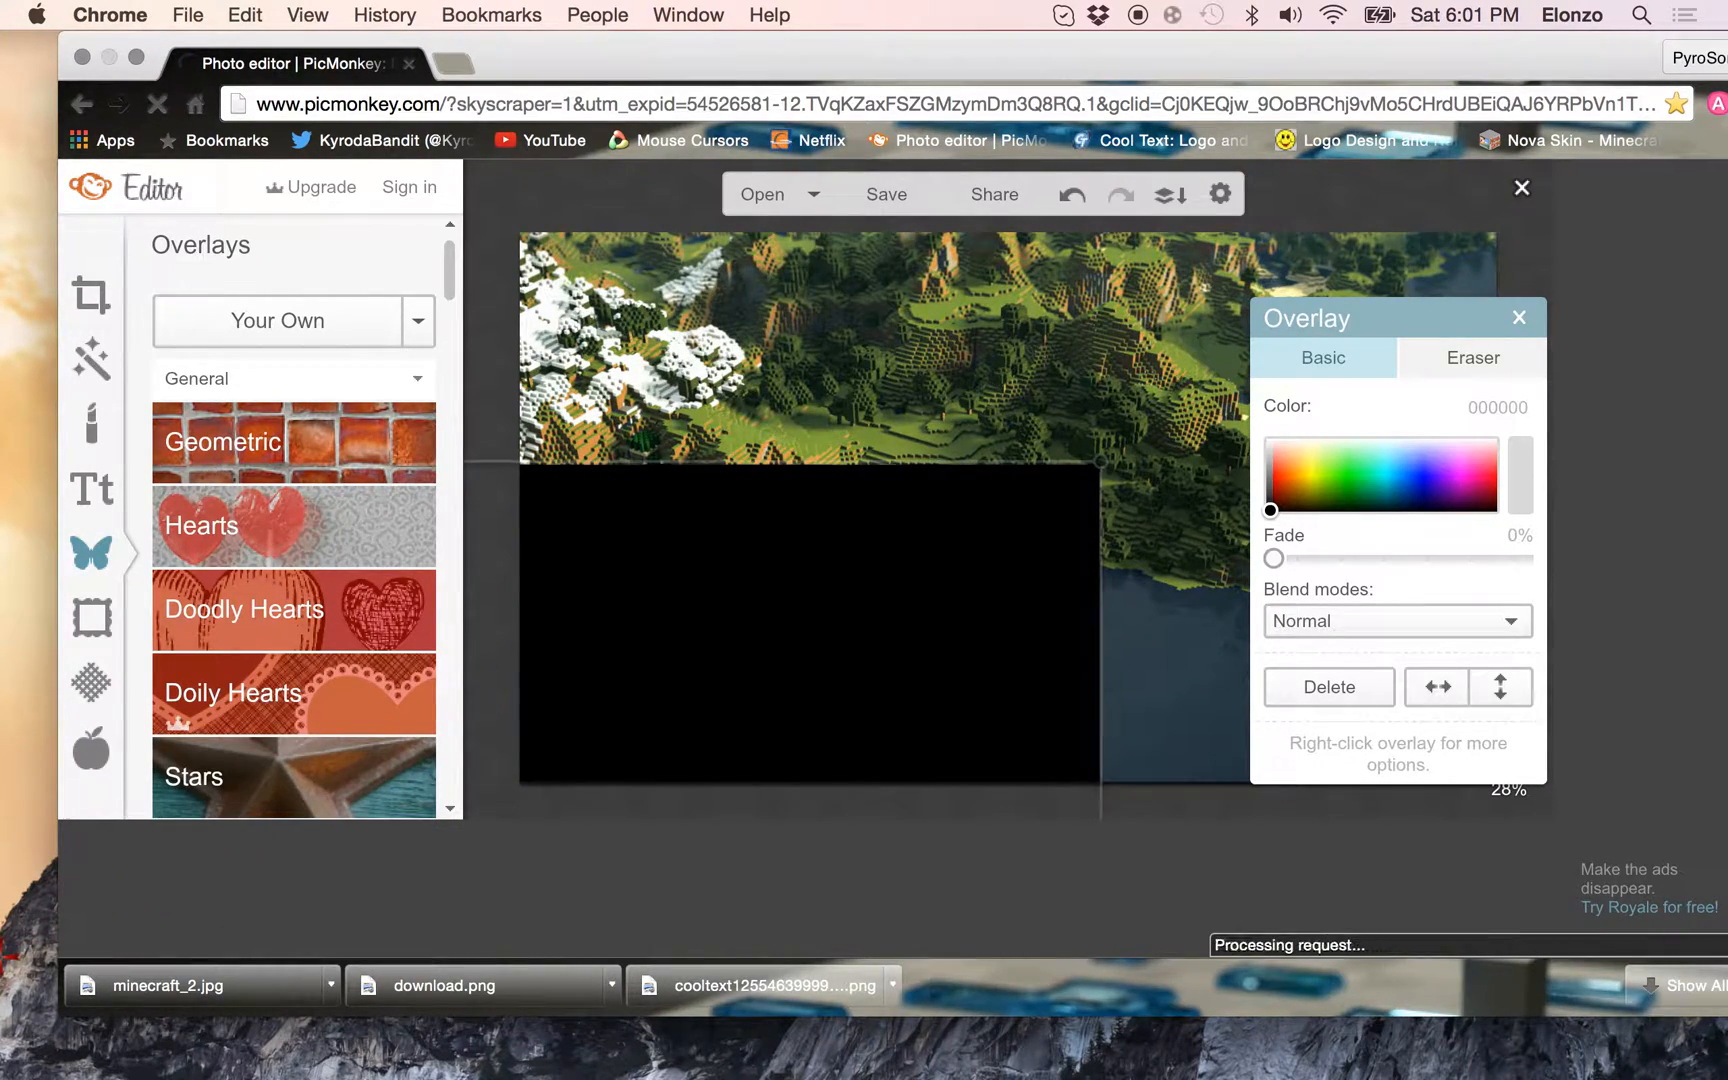
{"action": "left_click_drag", "start_coordinate": [790, 637], "coordinate": [1034, 706]}
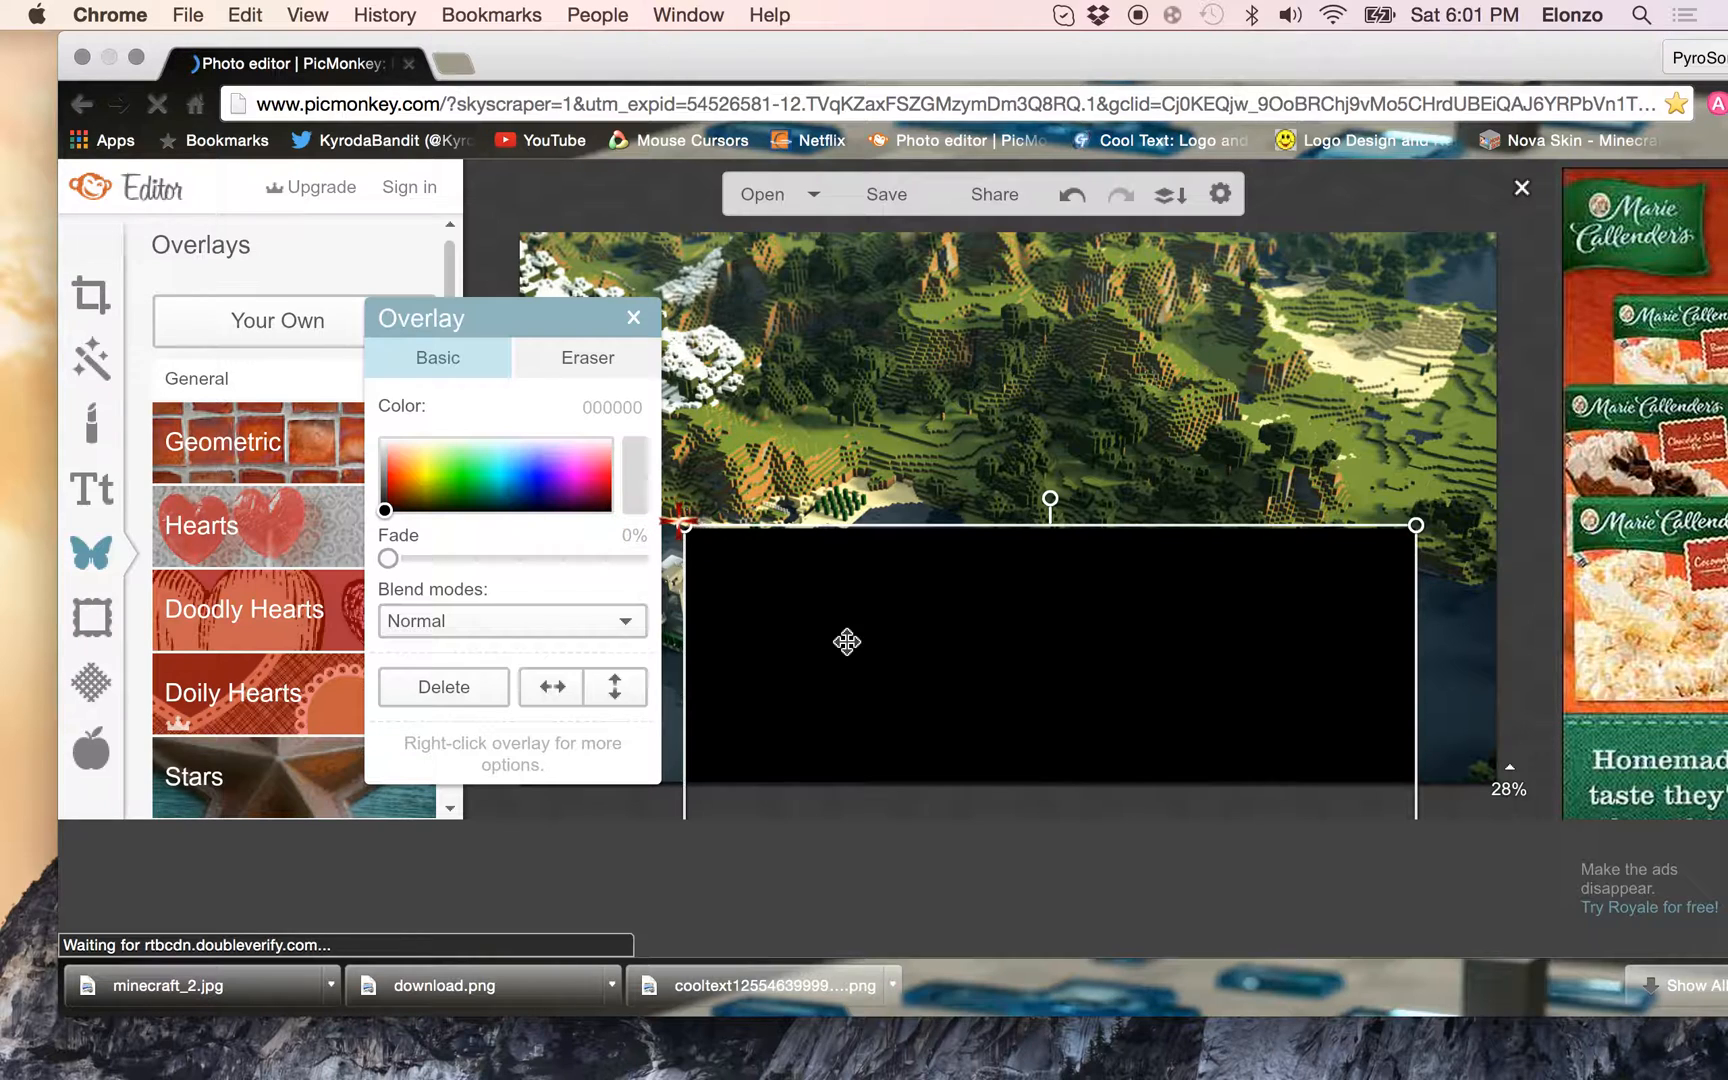
{"action": "left_click_drag", "start_coordinate": [681, 524], "coordinate": [67, 165]}
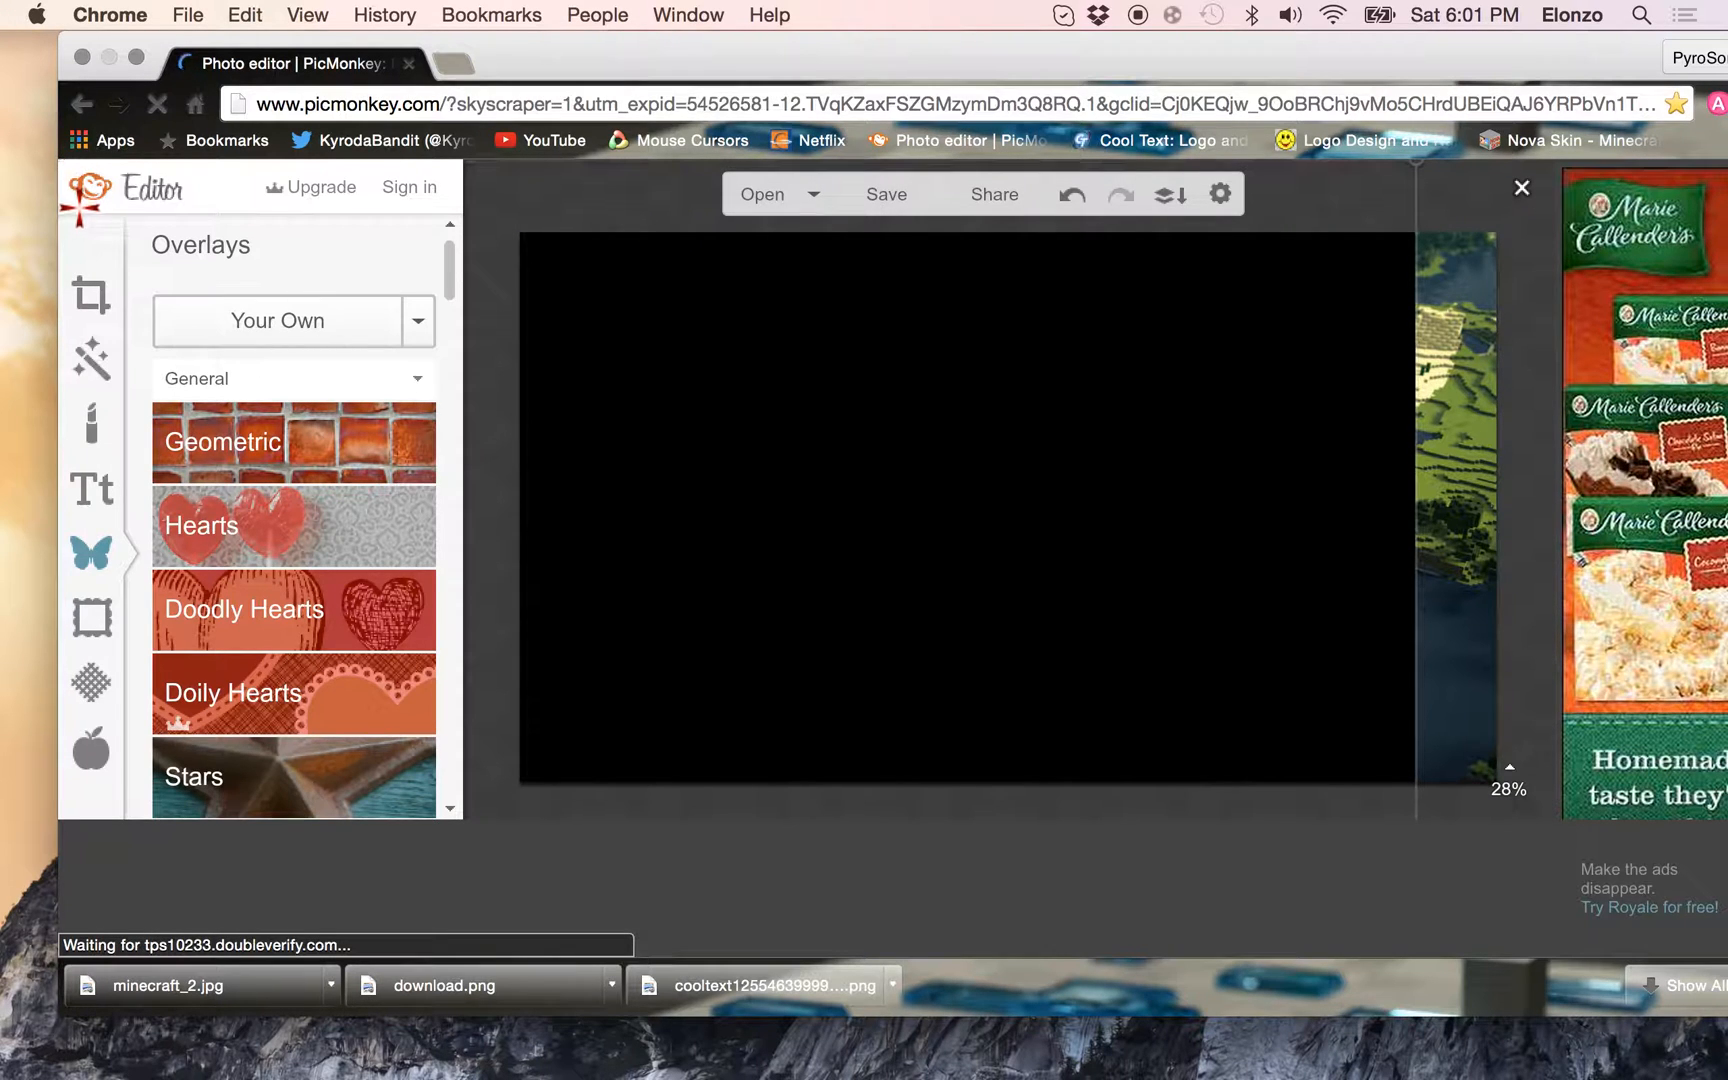
Move the enlarged black overlay down so it covers the full-width lower part of the landscape, starting just below the shoreline
{"action": "left_click", "coordinate": [914, 426]}
{"action": "left_click_drag", "start_coordinate": [914, 428], "coordinate": [1153, 743]}
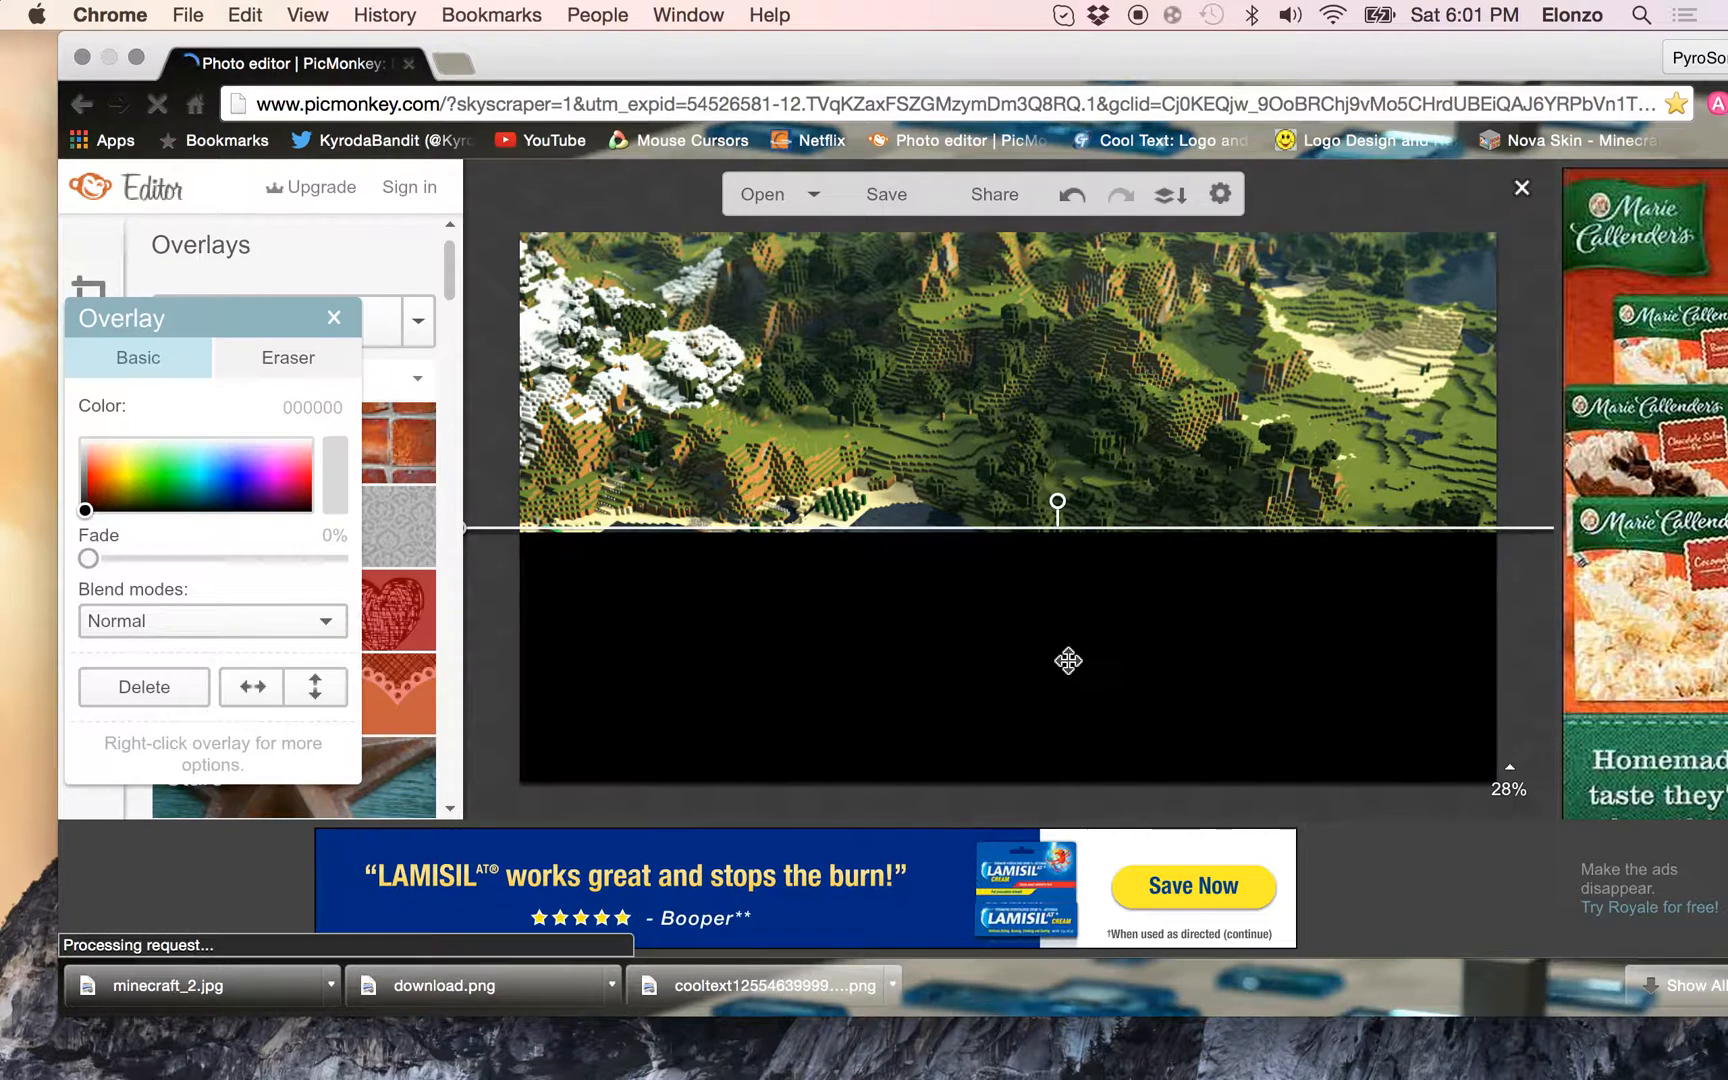
{"action": "left_click_drag", "start_coordinate": [1068, 660], "coordinate": [1070, 670]}
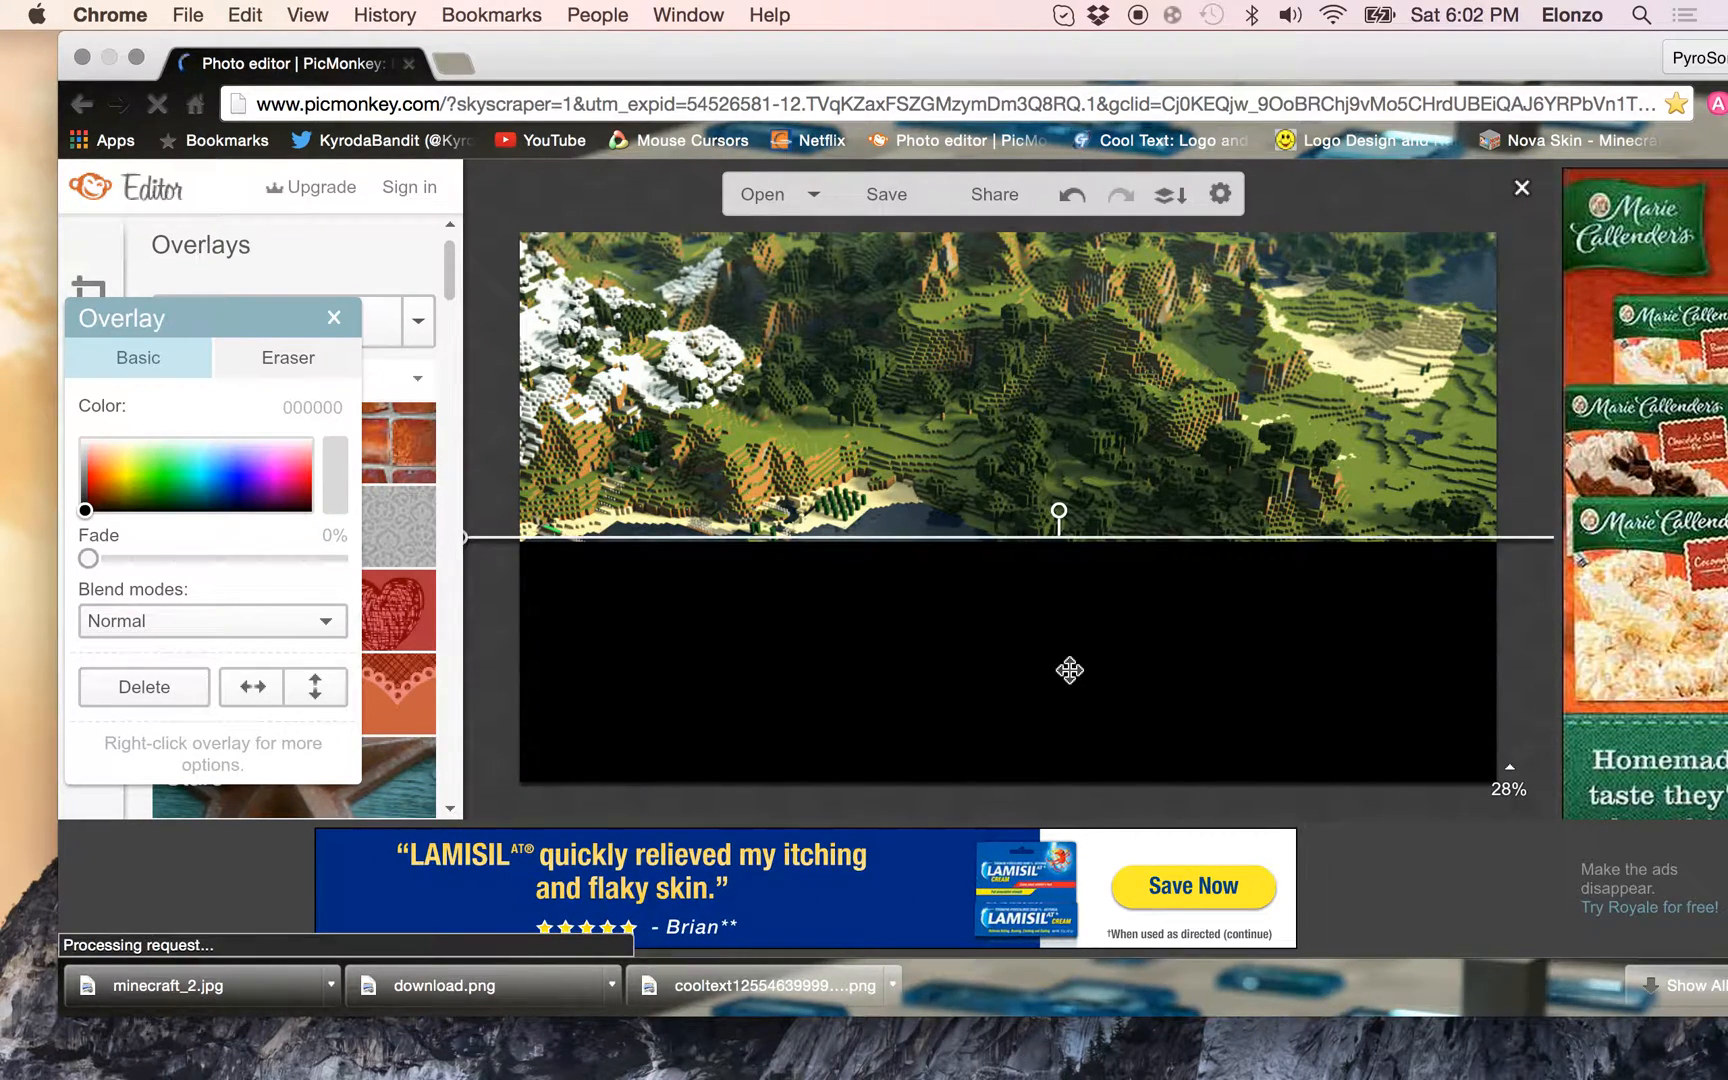
{"action": "left_click_drag", "start_coordinate": [1069, 673], "coordinate": [1067, 703]}
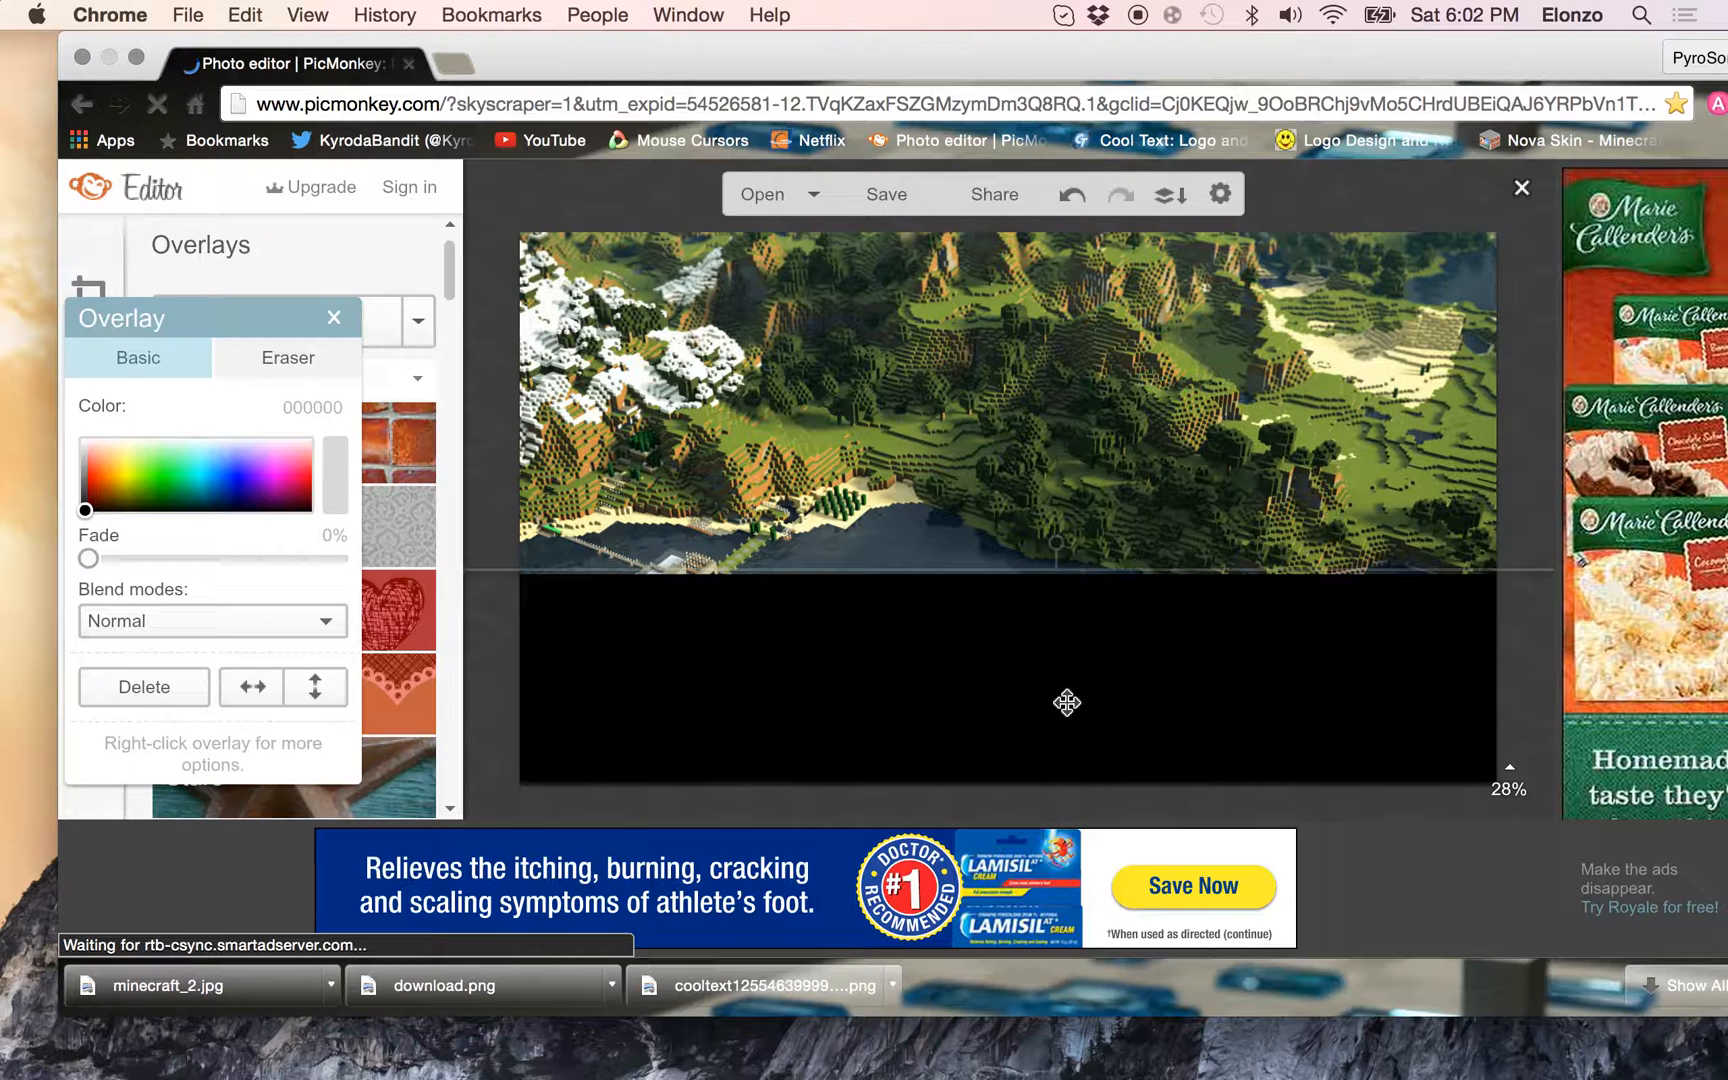
{"action": "left_click_drag", "start_coordinate": [1067, 703], "coordinate": [1067, 703]}
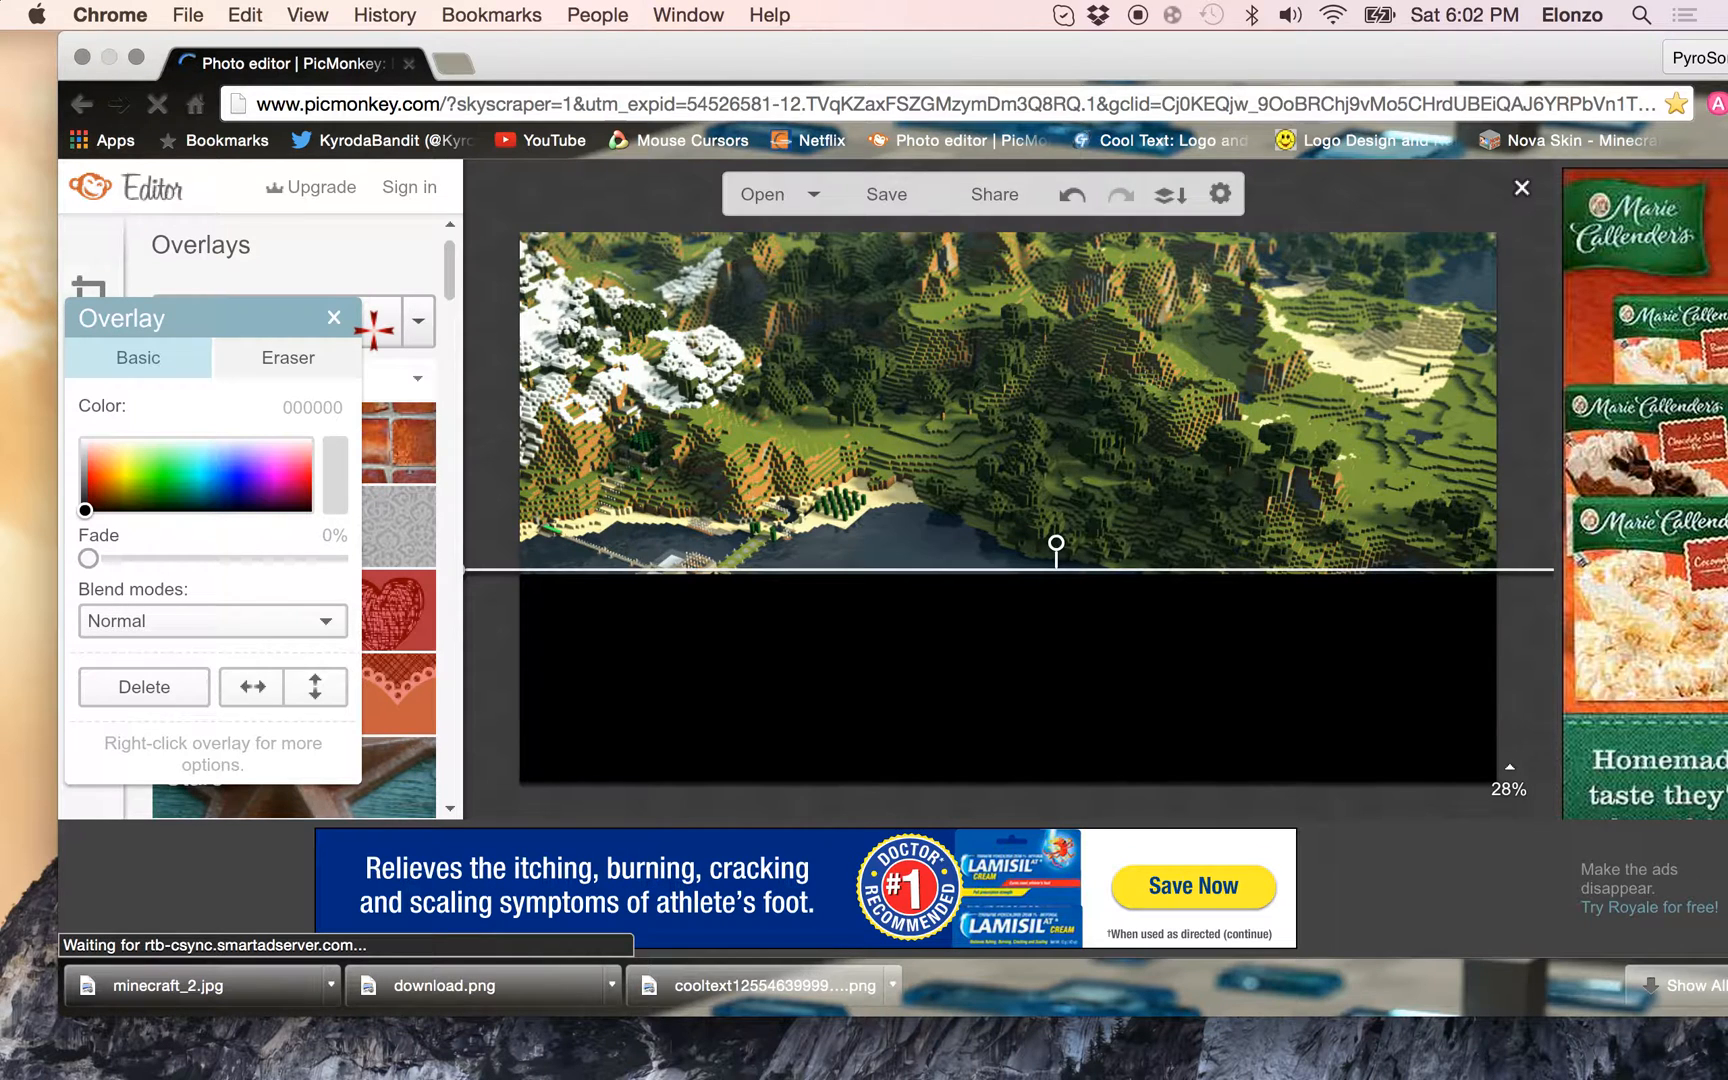
Add the same black flag image as a second overlay and enlarge it to more than the canvas size
{"action": "left_click", "coordinate": [374, 327]}
{"action": "left_click", "coordinate": [770, 395]}
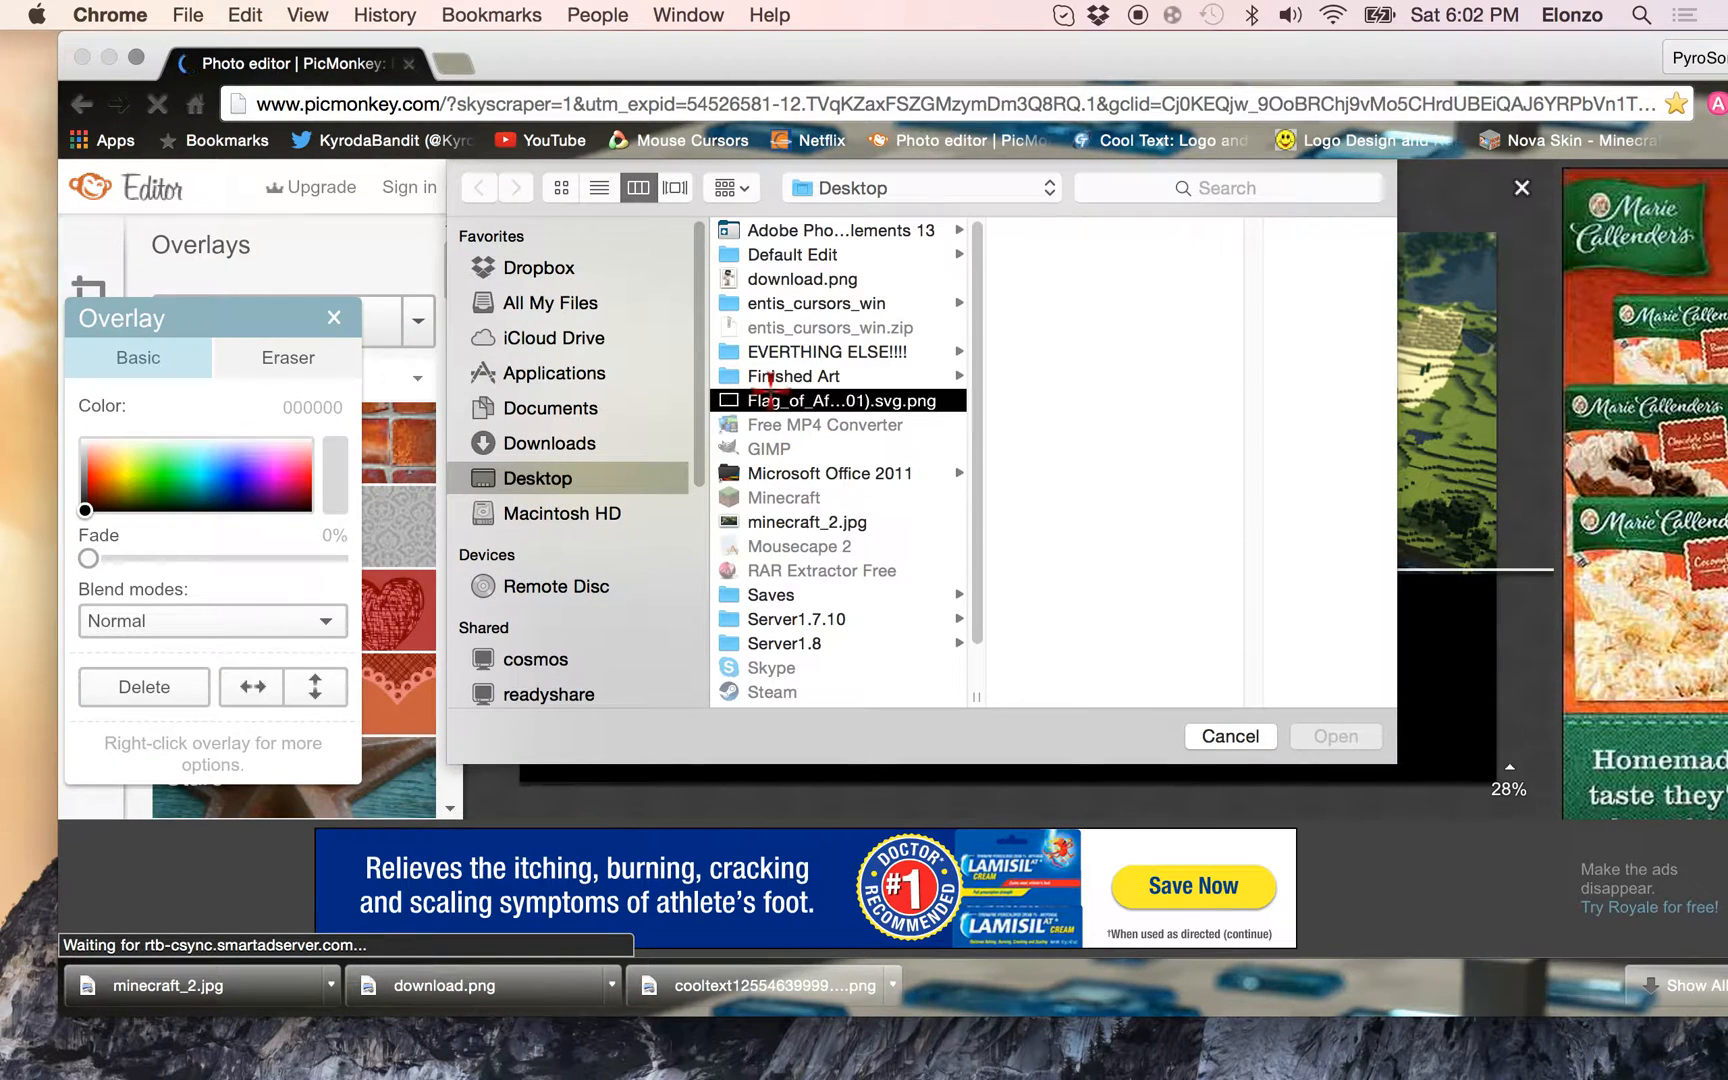
{"action": "left_click", "coordinate": [1317, 734]}
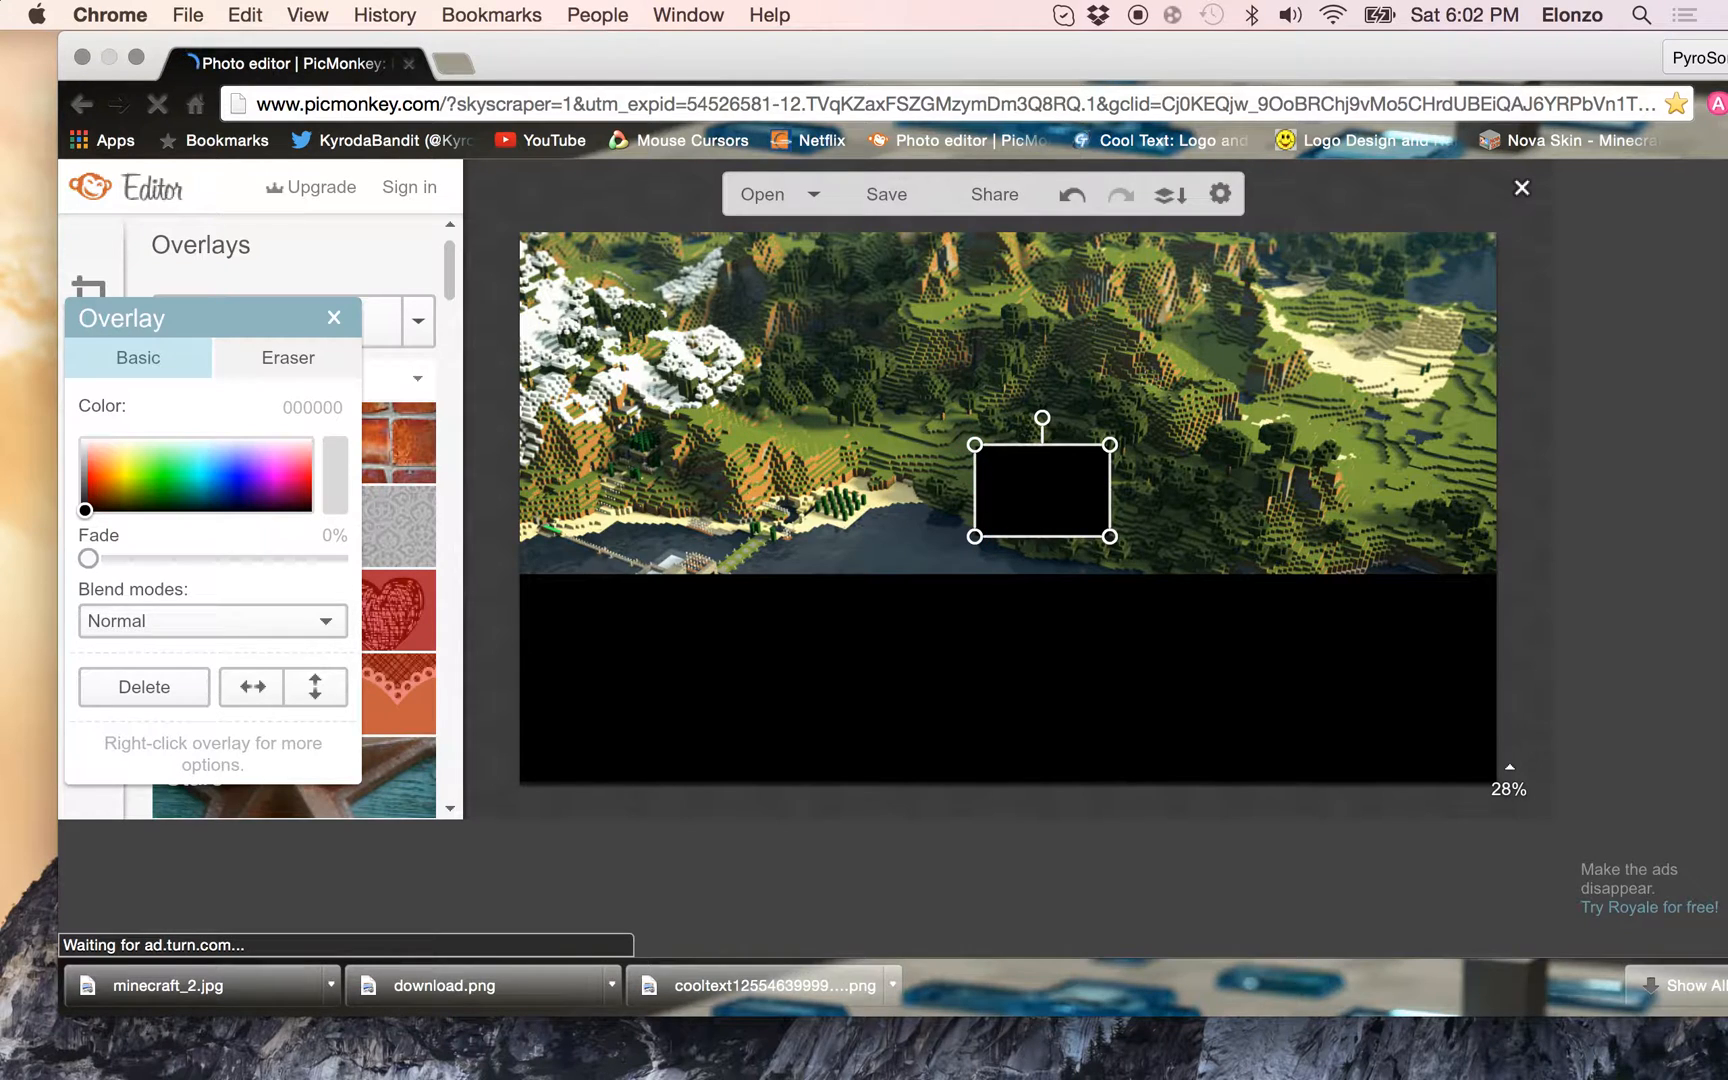
{"action": "left_click_drag", "start_coordinate": [975, 445], "coordinate": [125, 25]}
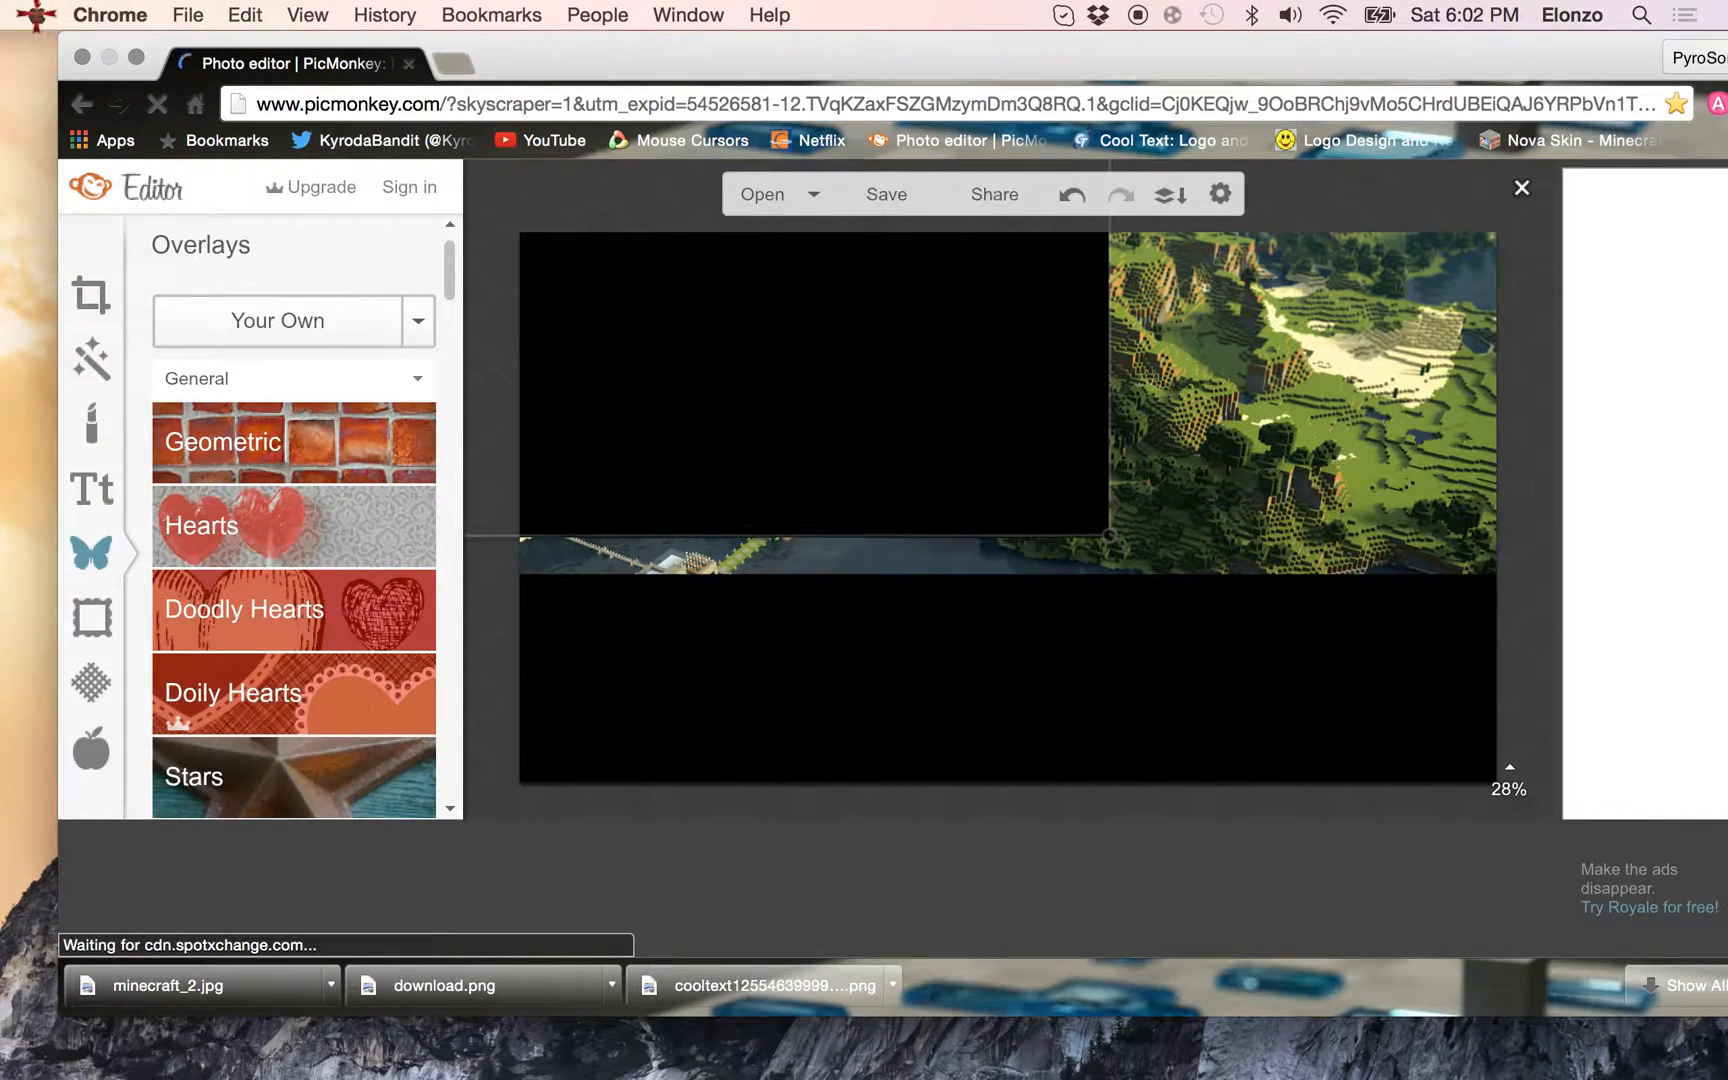
{"action": "left_click", "coordinate": [1110, 535]}
{"action": "left_click_drag", "start_coordinate": [1110, 535], "coordinate": [1413, 739]}
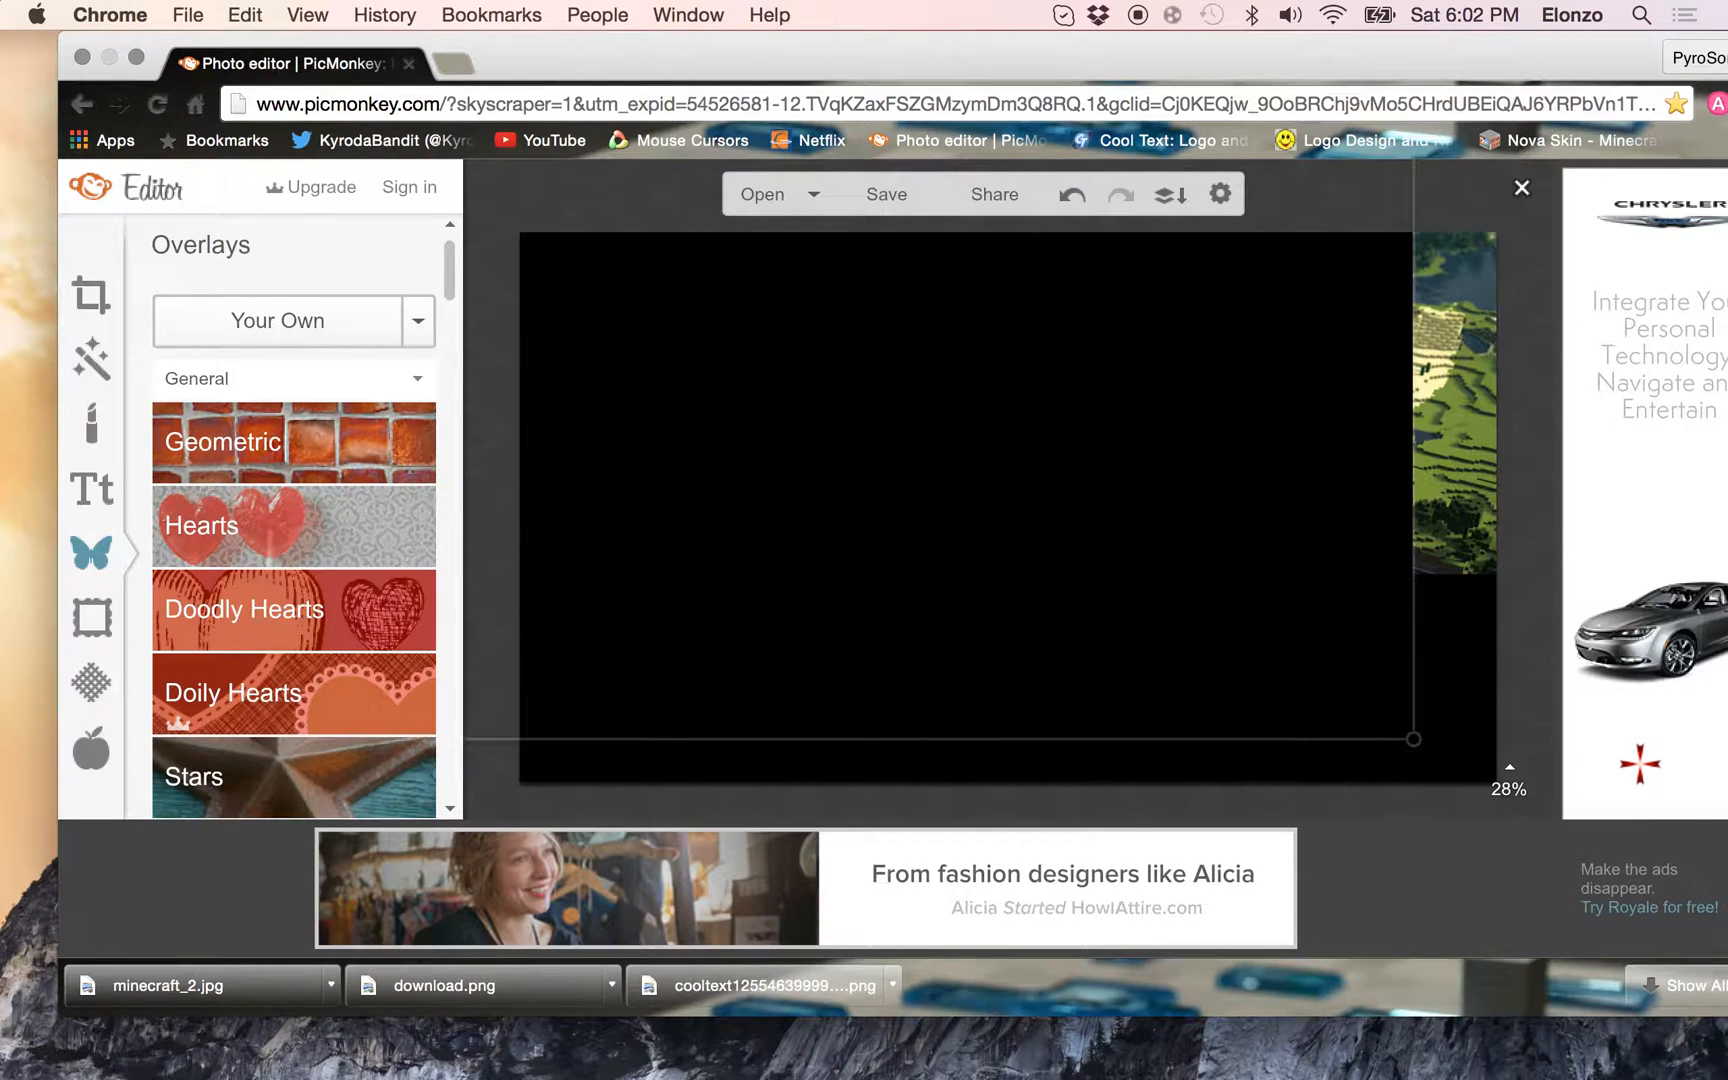
Place the second black overlay across the canvas top and fine-tune both black bars to frame a central strip of landscape
{"action": "left_click_drag", "start_coordinate": [1010, 586], "coordinate": [1127, 239]}
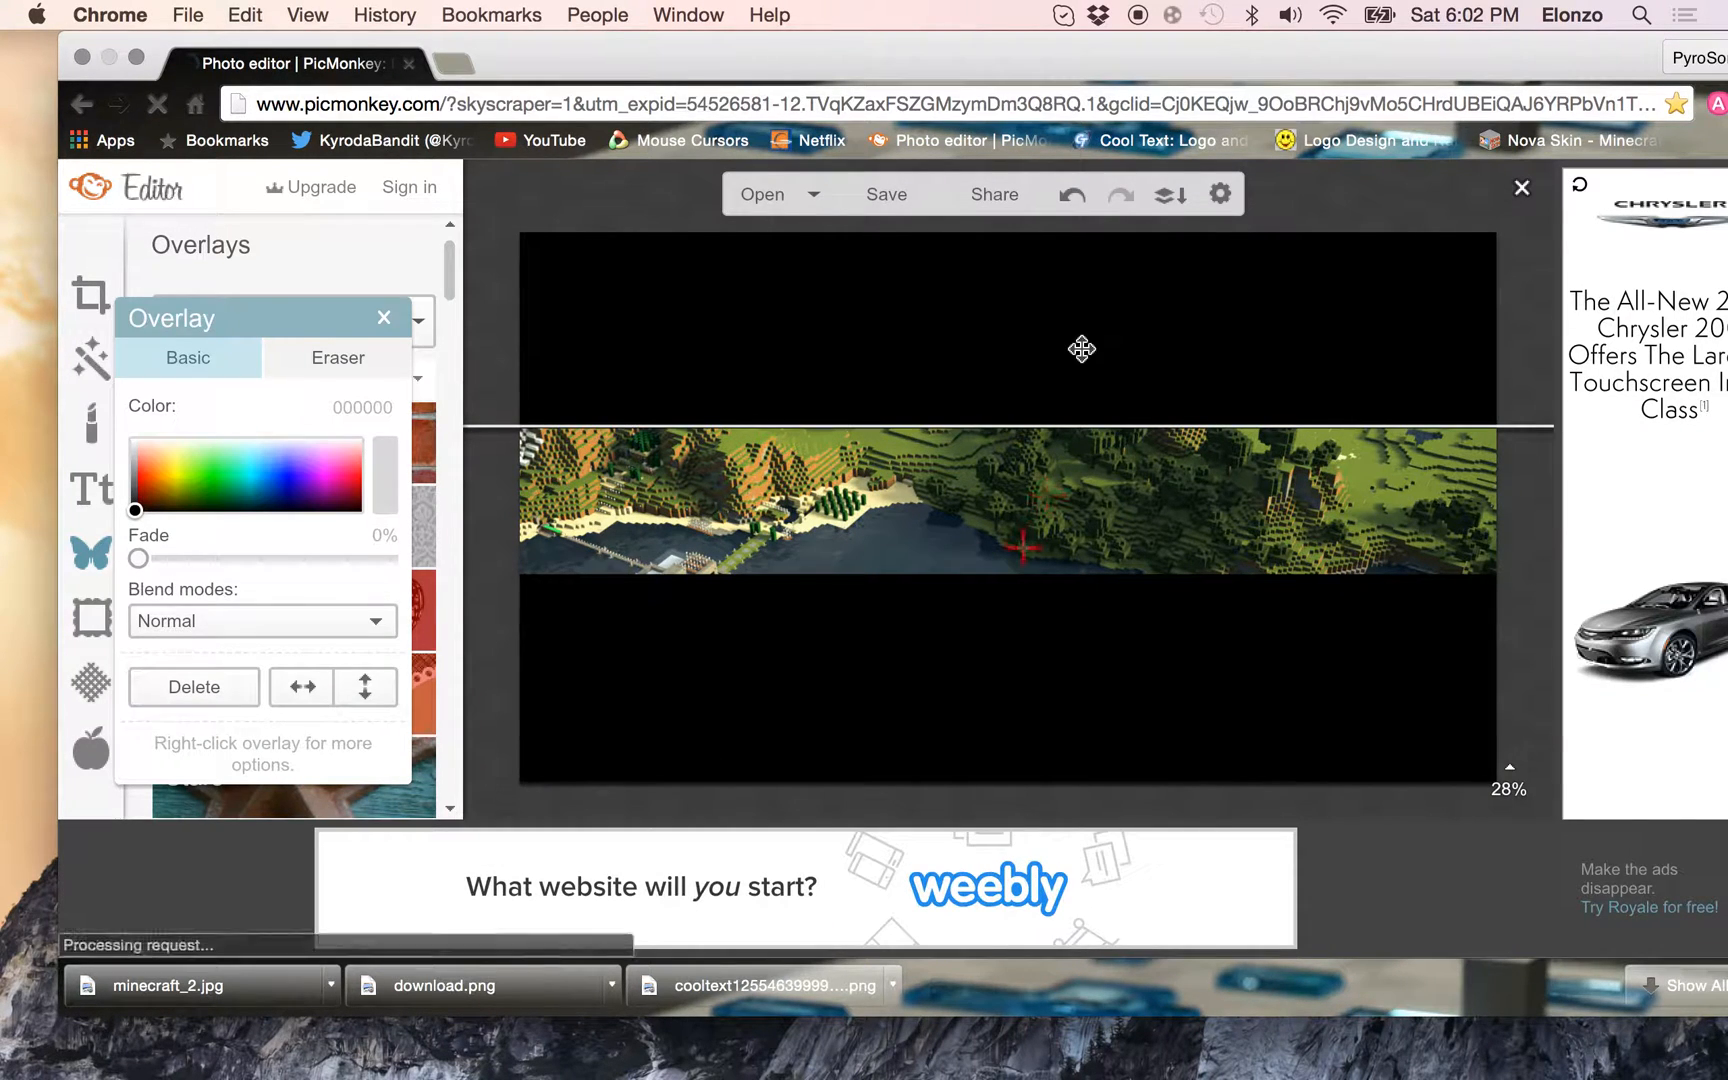
{"action": "left_click", "coordinate": [980, 671]}
{"action": "left_click_drag", "start_coordinate": [980, 671], "coordinate": [979, 694]}
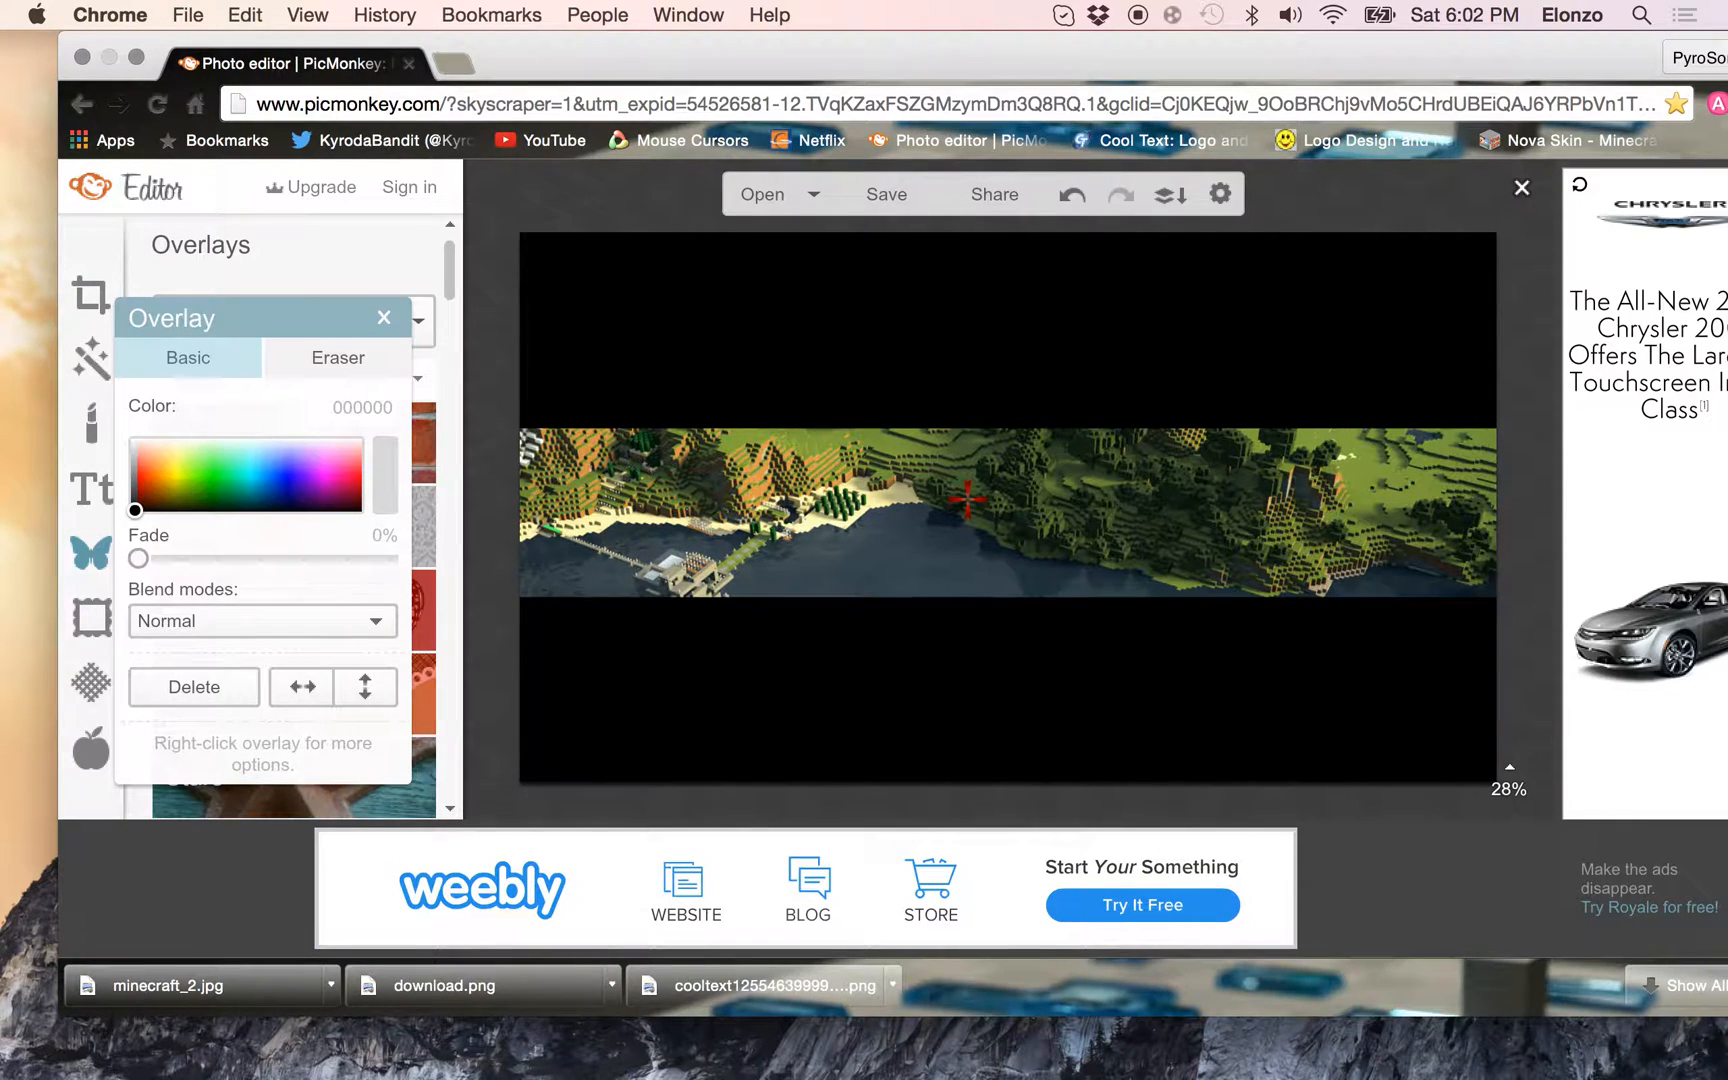
{"action": "left_click", "coordinate": [977, 452]}
{"action": "mouse_move", "coordinate": [990, 395]}
{"action": "left_mouse_down"}
{"action": "mouse_move", "coordinate": [999, 359]}
{"action": "mouse_move", "coordinate": [999, 386]}
{"action": "left_mouse_up"}
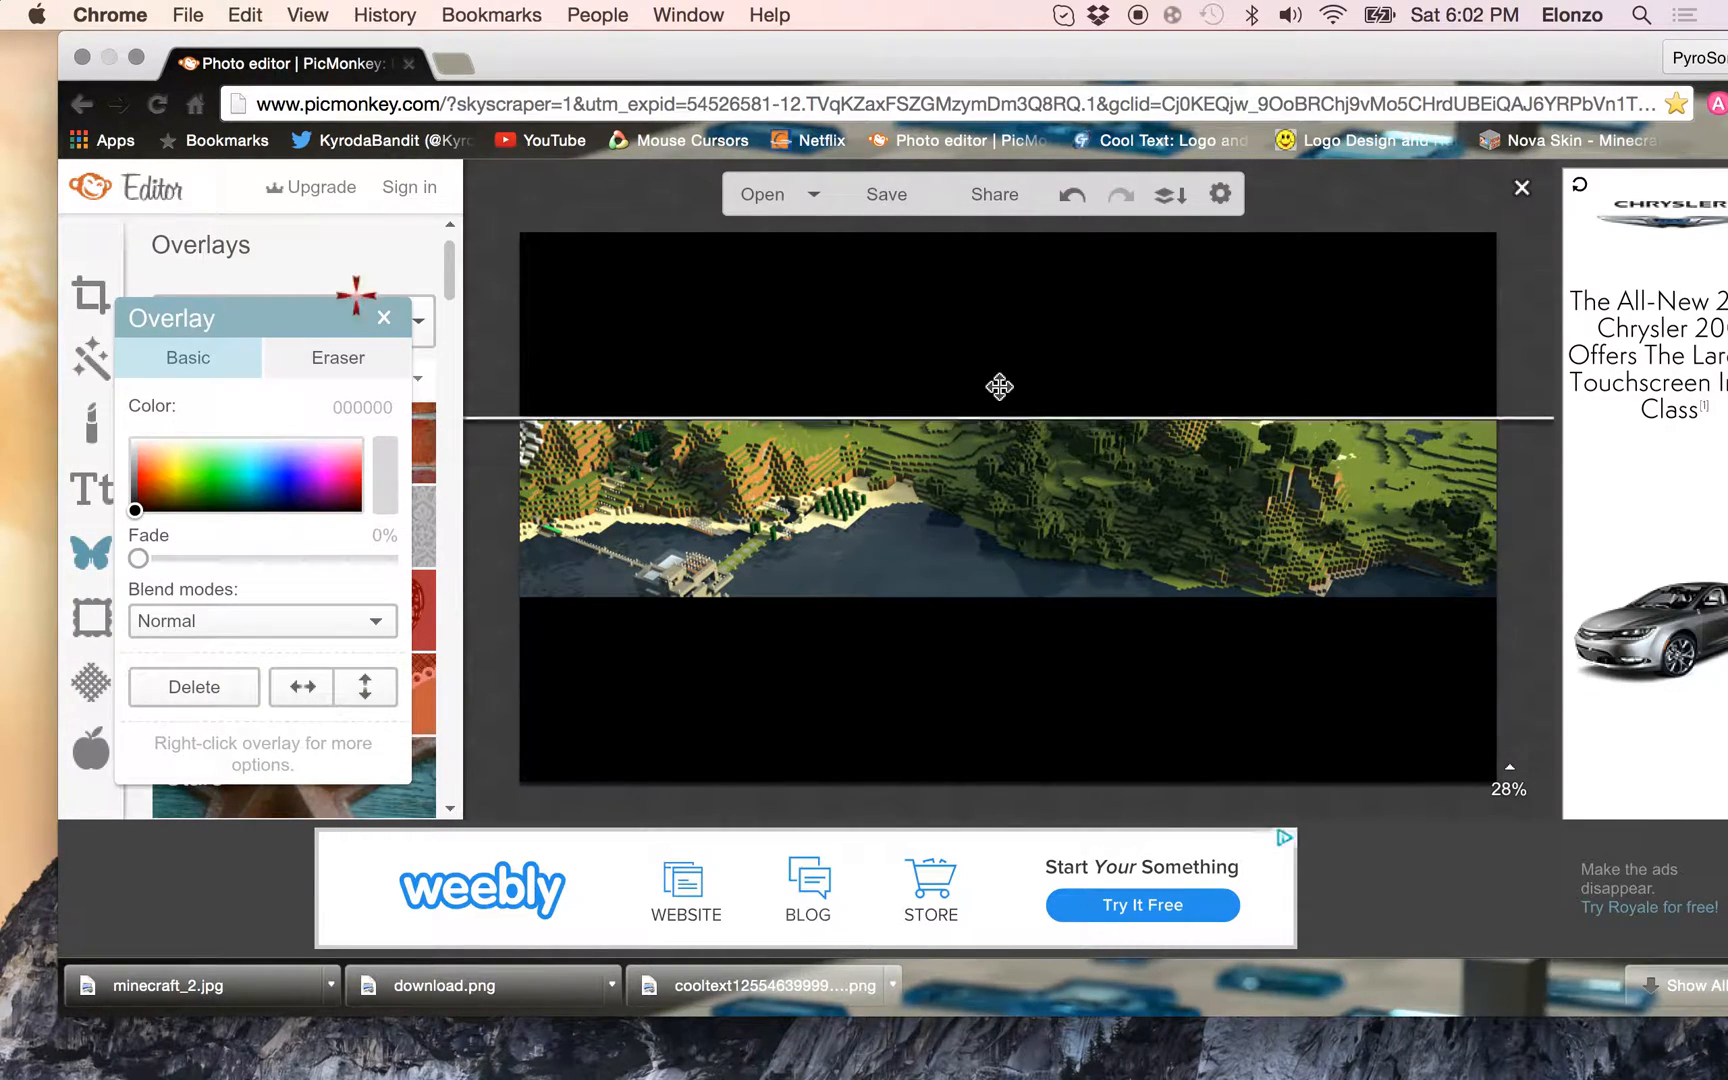
{"action": "left_click", "coordinate": [384, 318]}
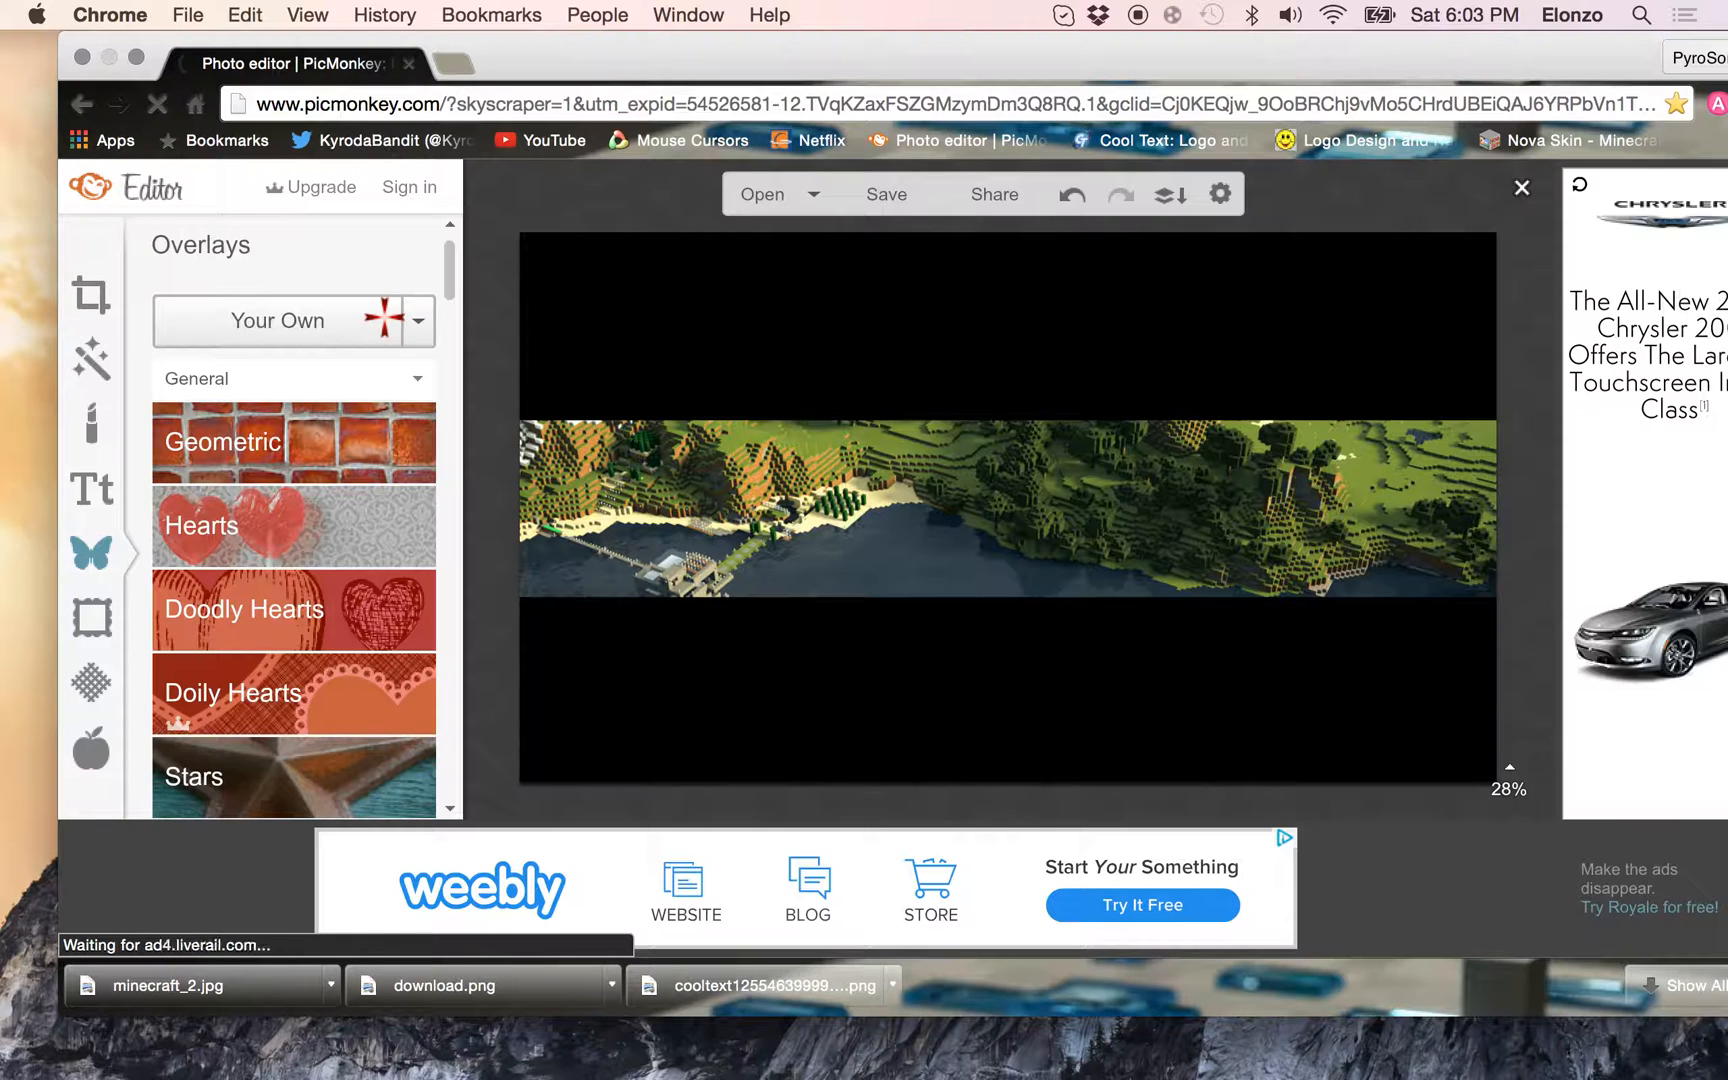
{"action": "left_click", "coordinate": [869, 369]}
{"action": "left_click_drag", "start_coordinate": [869, 368], "coordinate": [869, 362]}
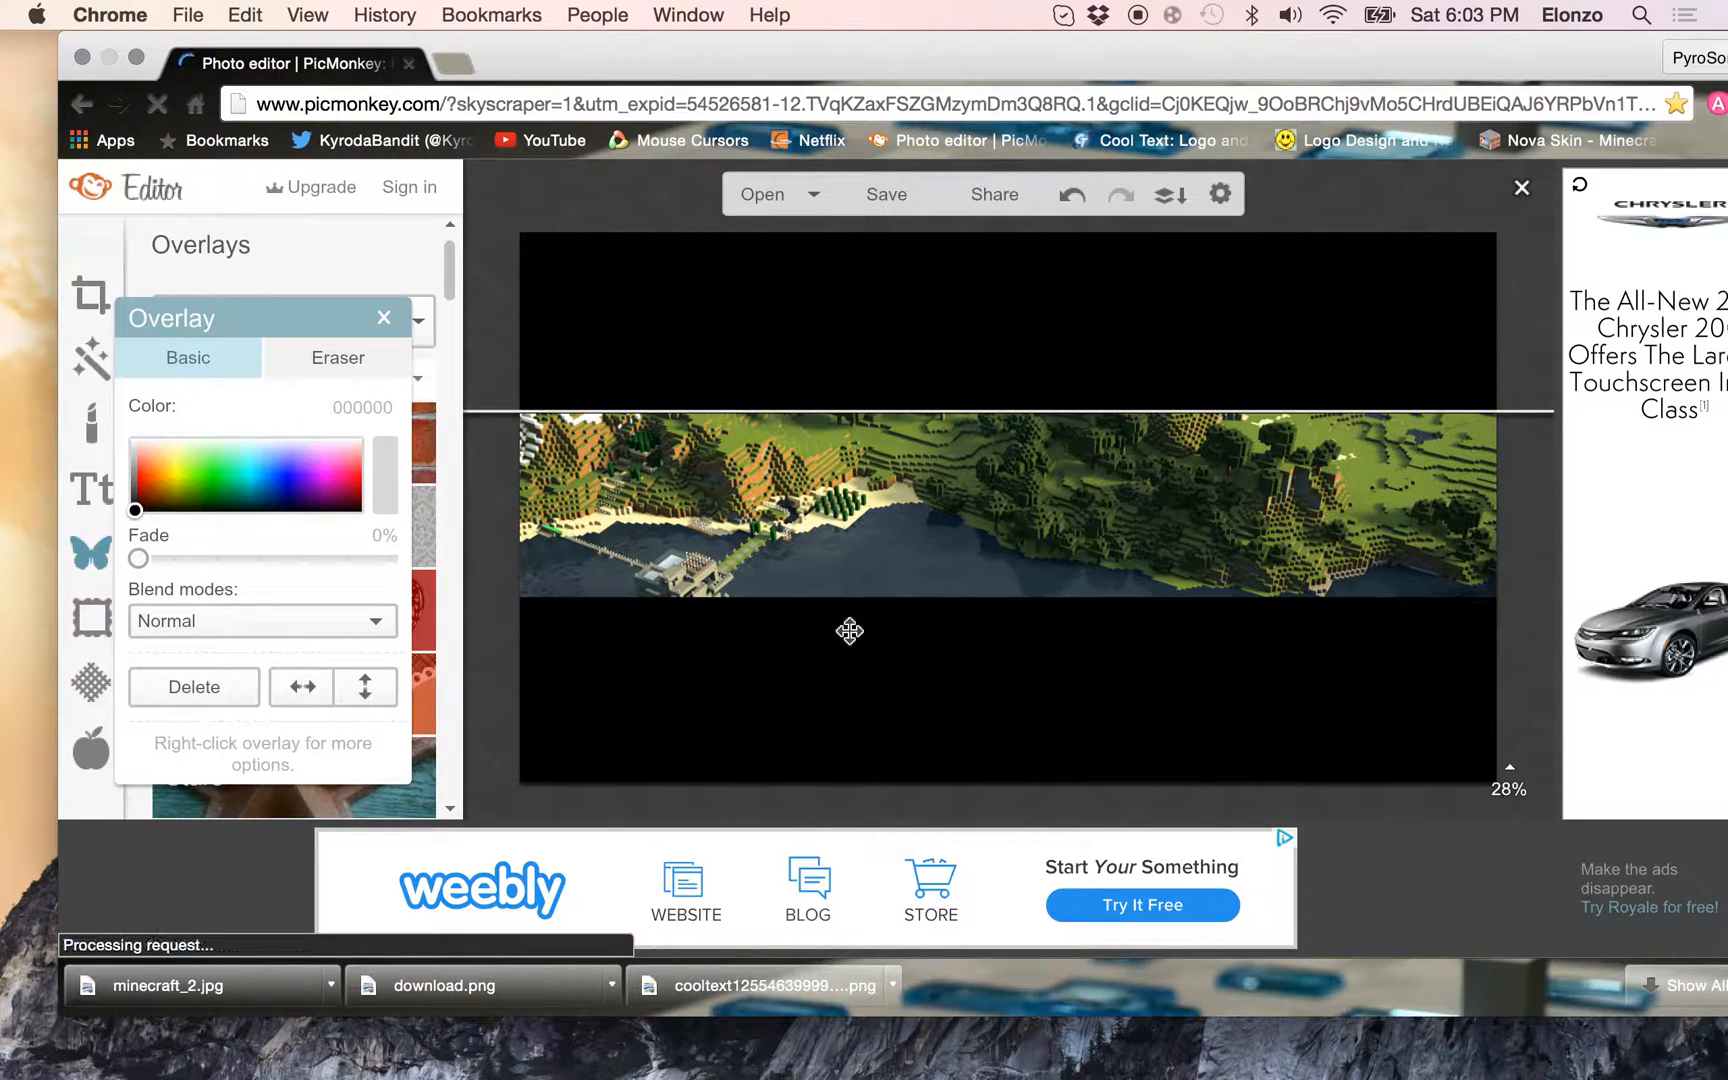
{"action": "left_click", "coordinate": [875, 690]}
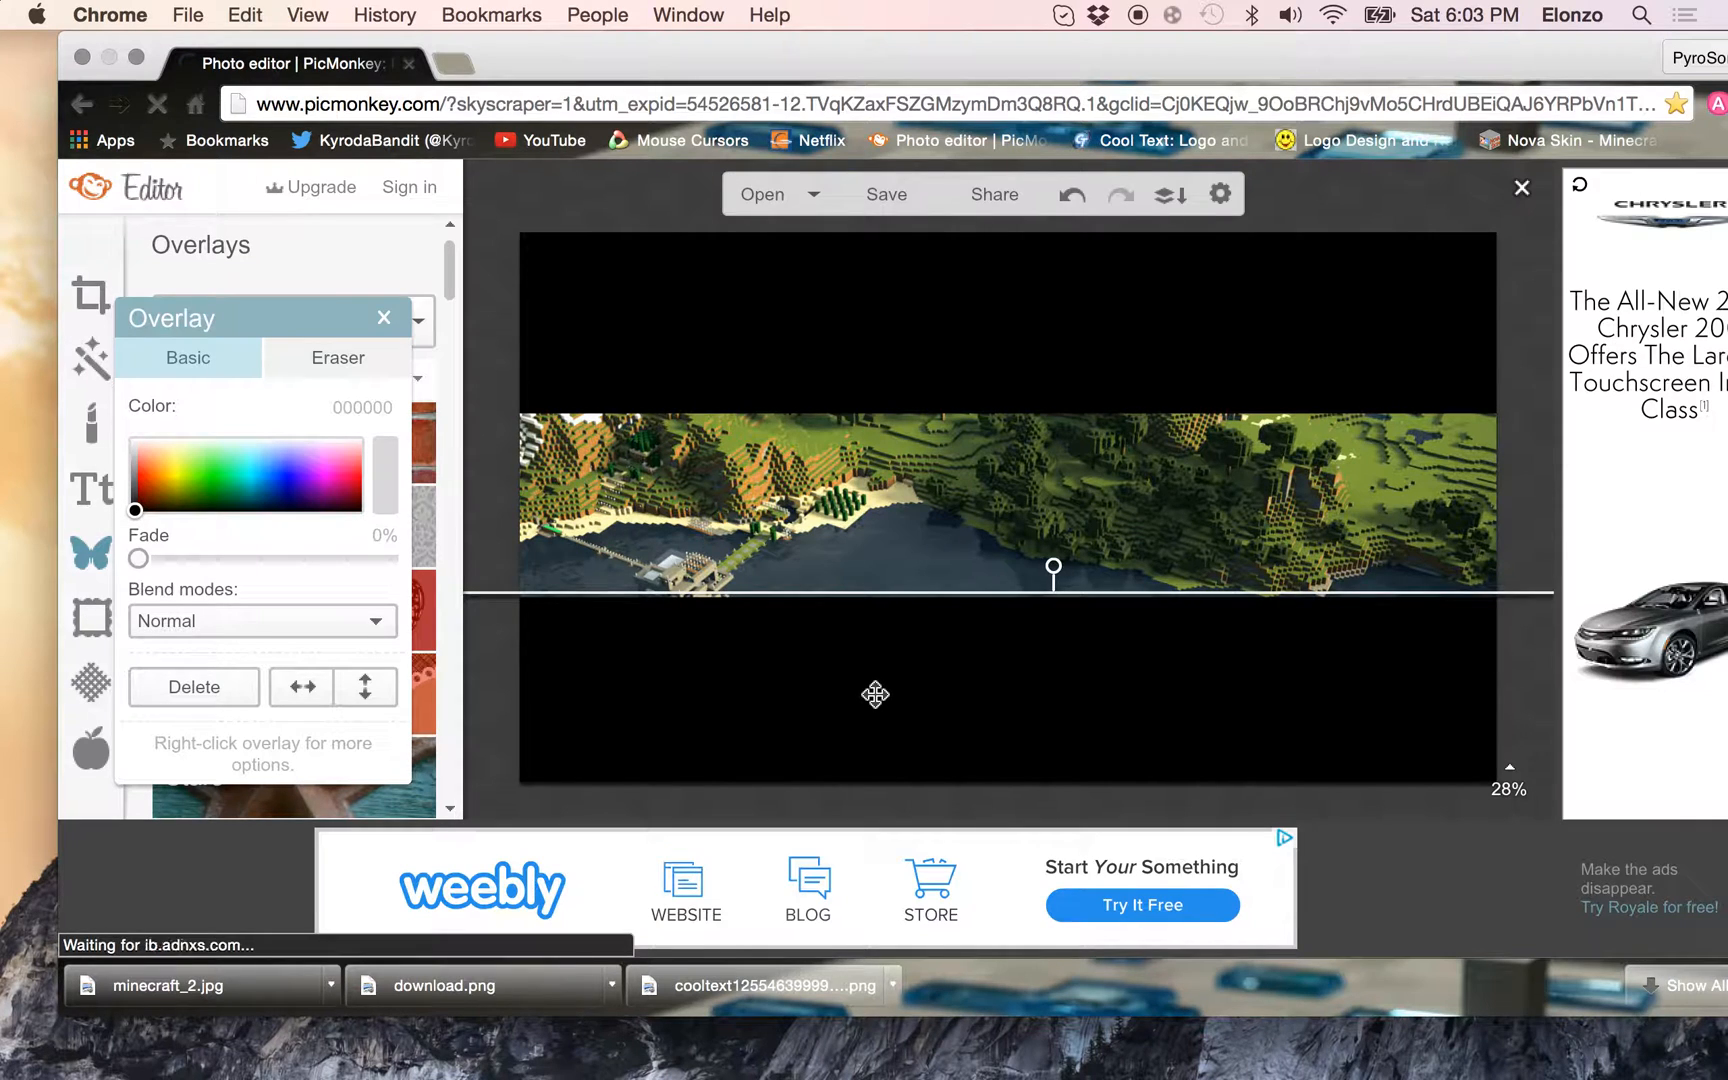
{"action": "left_click", "coordinate": [390, 317]}
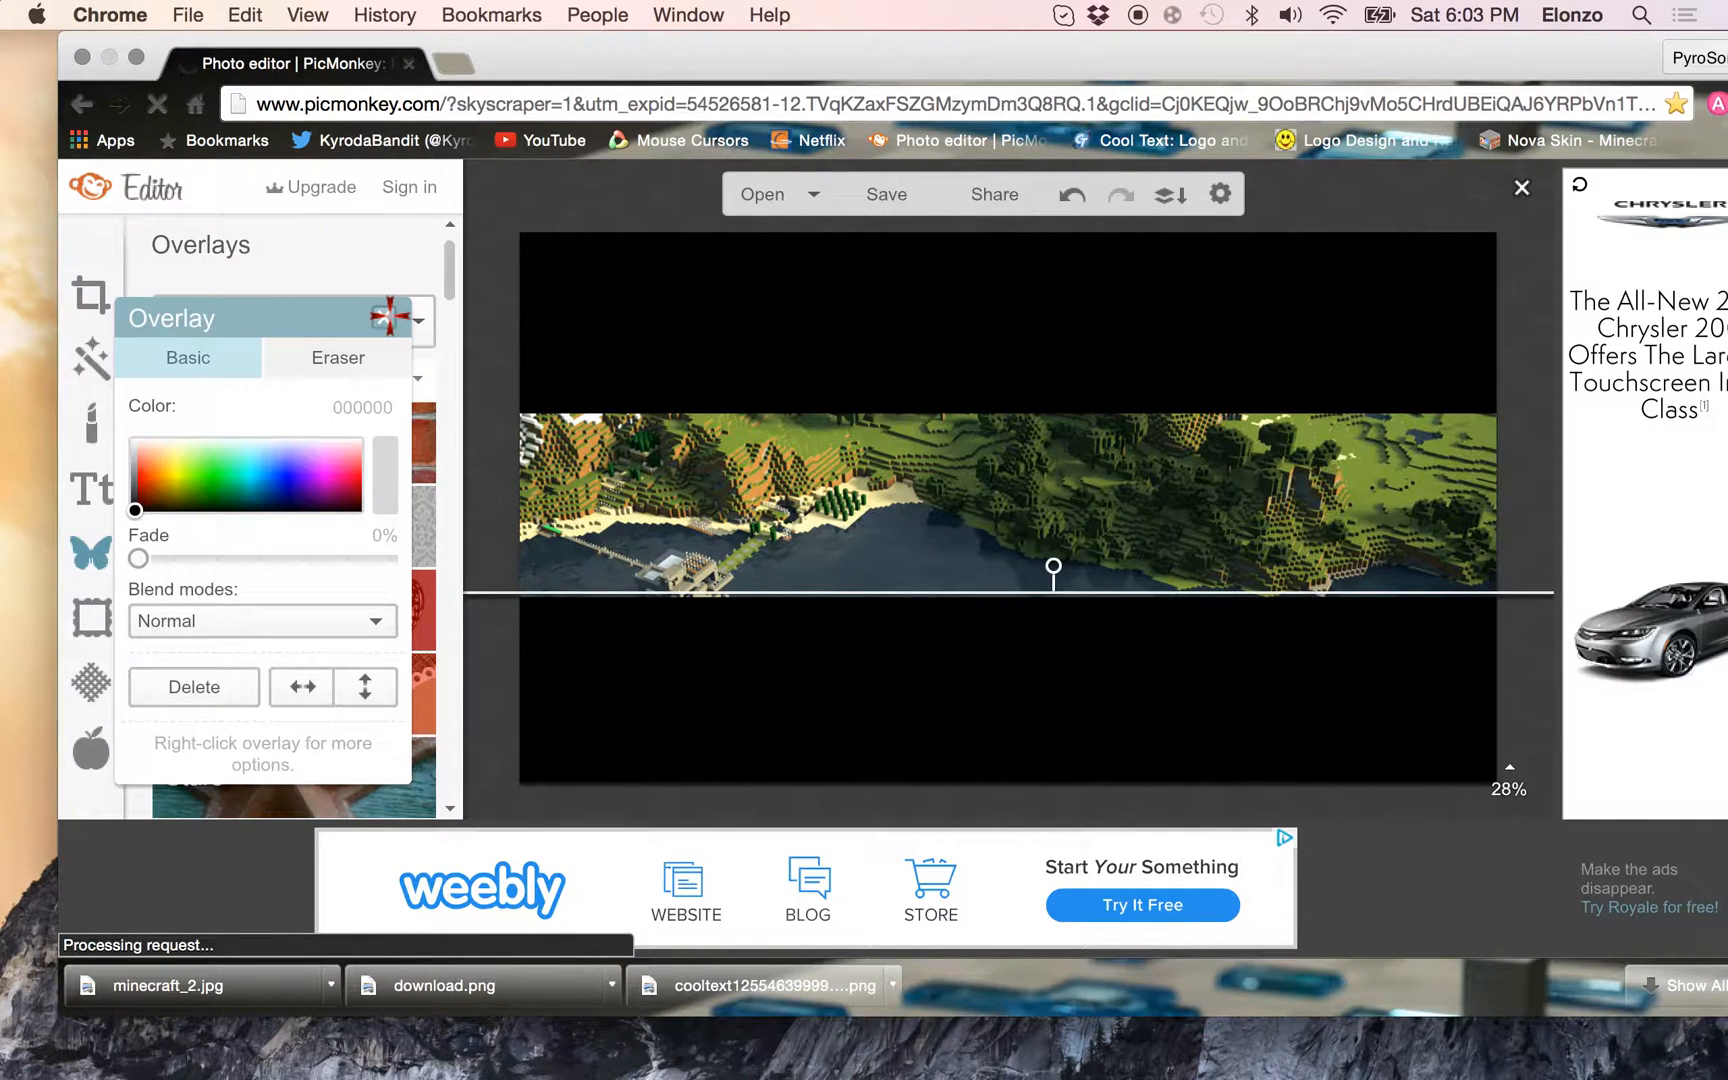
Compare the visible landscape strip with a 2560 × 423 crop frame using photo scaling, and leave without applying the crop
{"action": "left_click", "coordinate": [90, 297]}
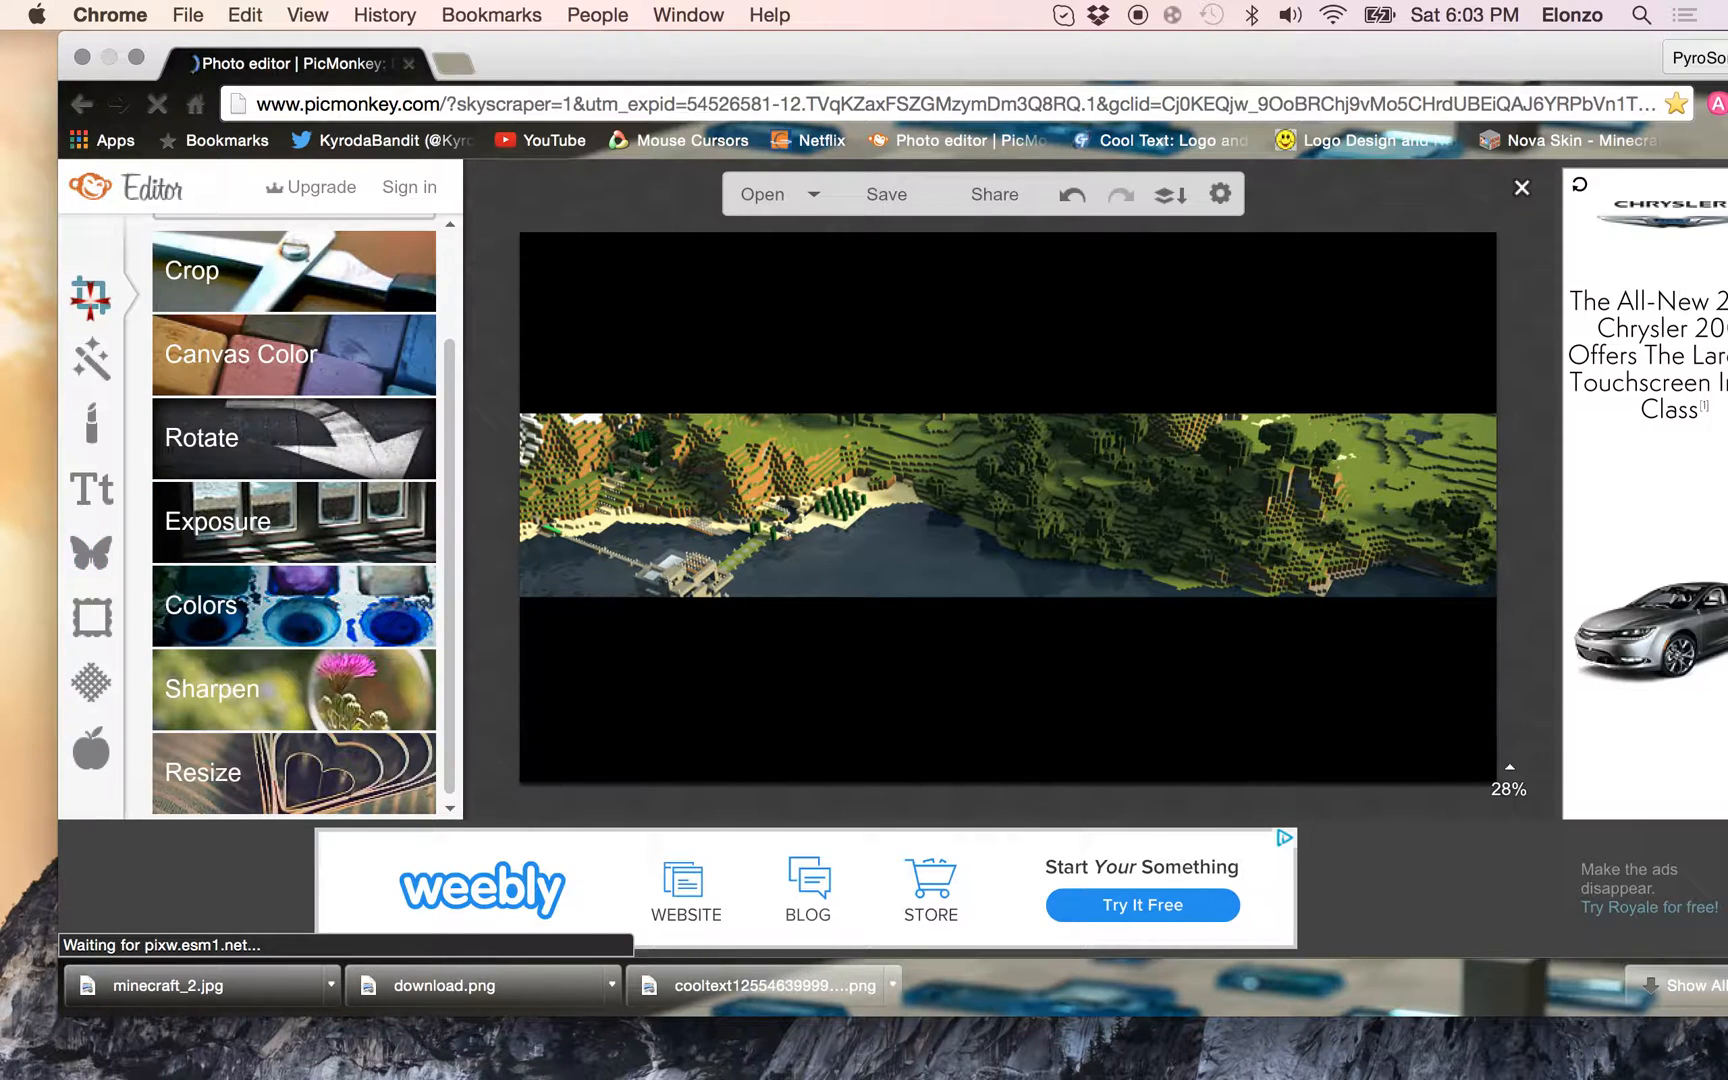
{"action": "left_click", "coordinate": [219, 284]}
{"action": "left_click", "coordinate": [178, 453]}
{"action": "left_click", "coordinate": [183, 410]}
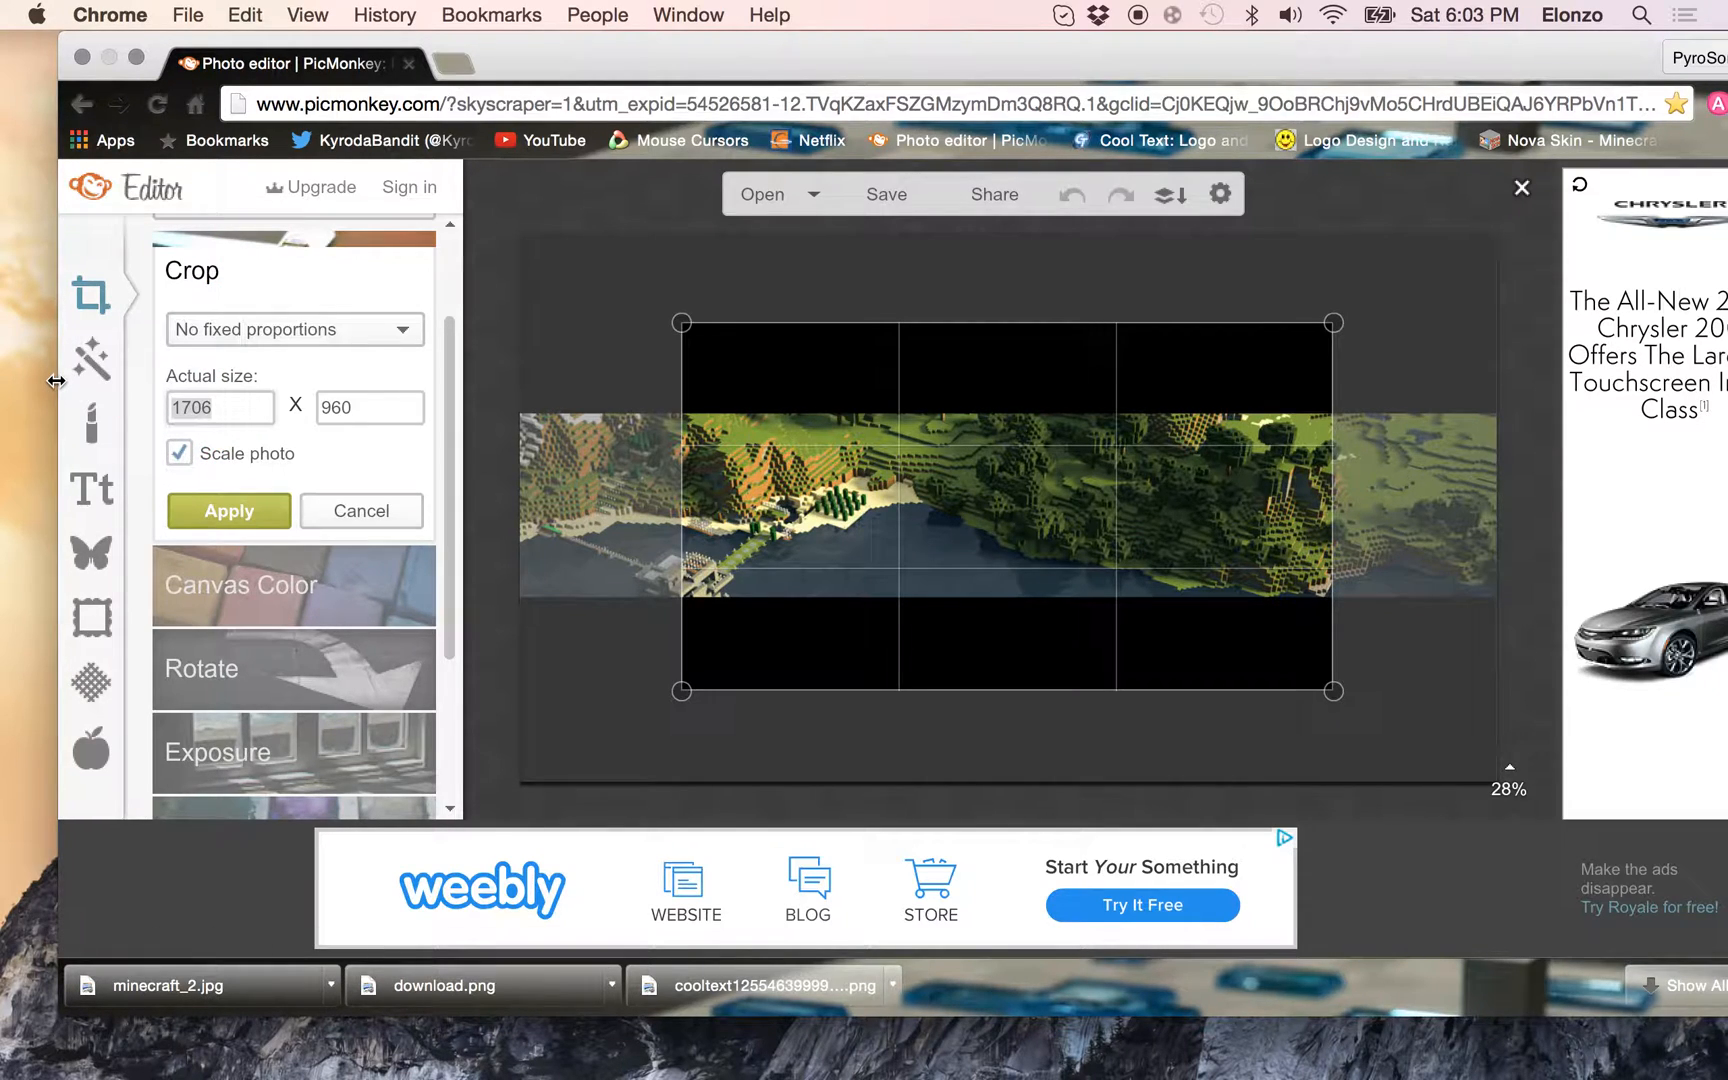
{"action": "type", "text": "2560"}
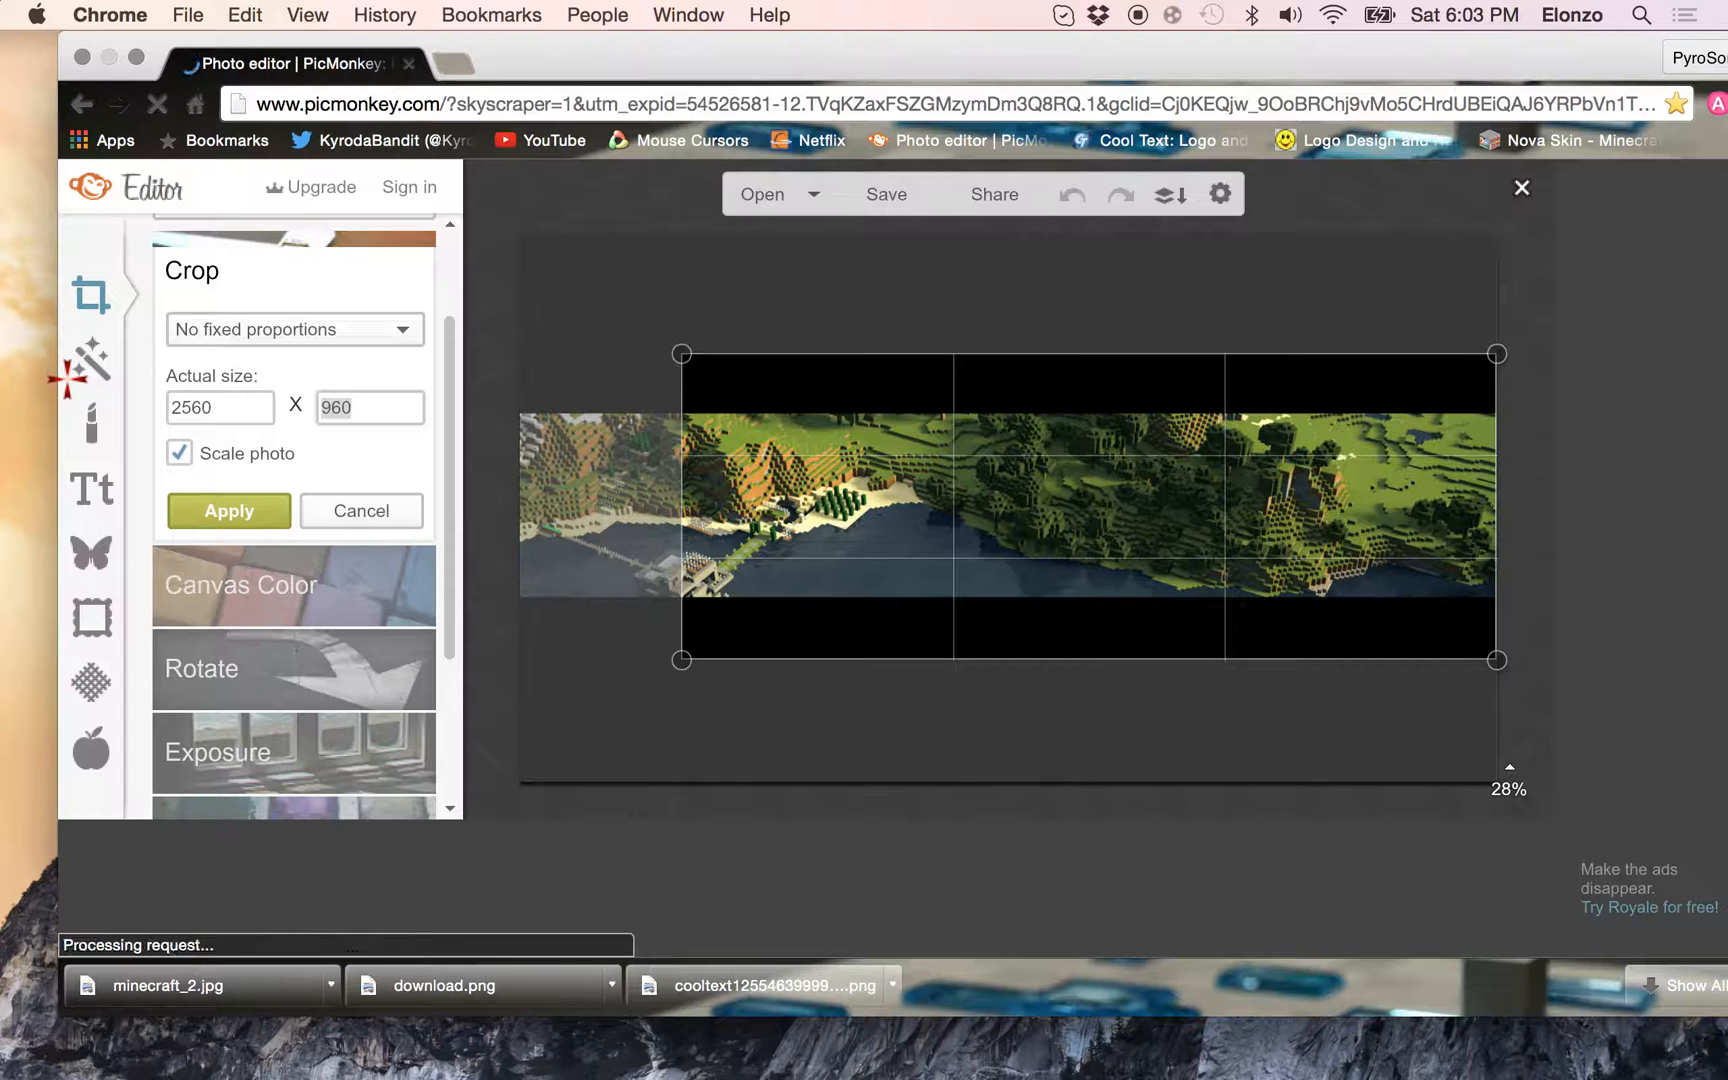
{"action": "type", "text": "423"}
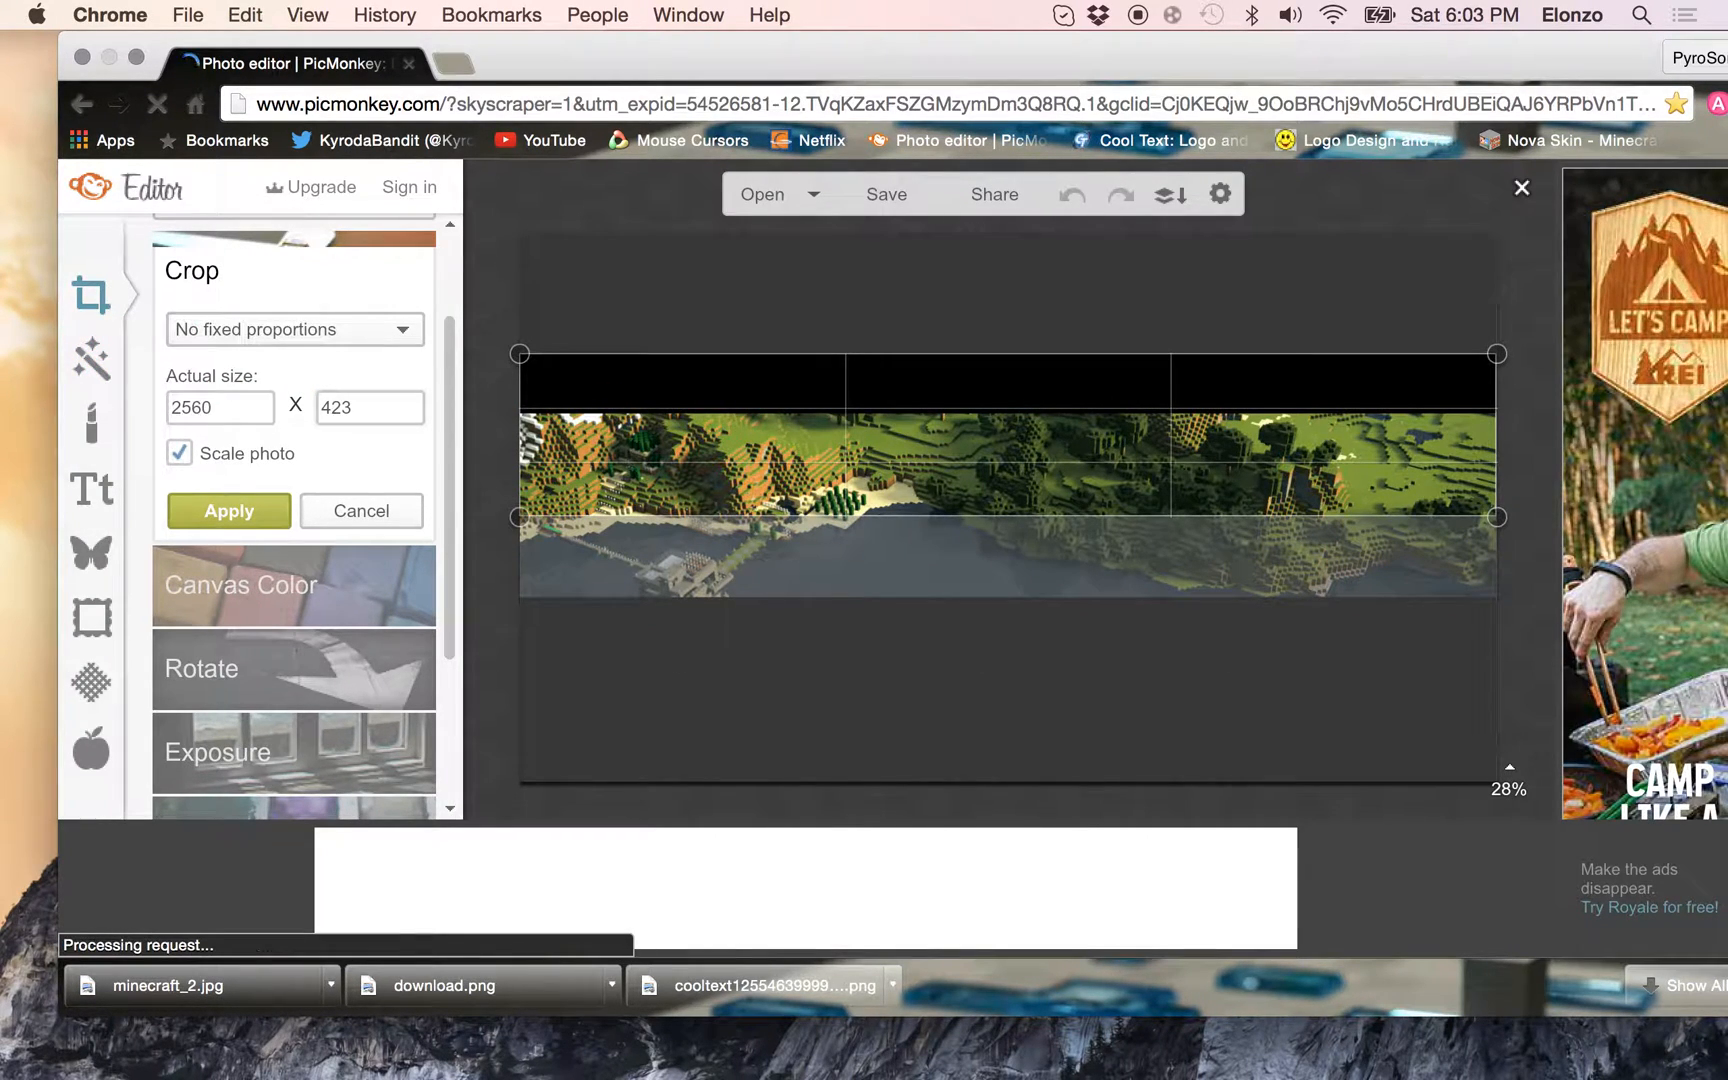
{"action": "left_click_drag", "start_coordinate": [731, 427], "coordinate": [790, 501]}
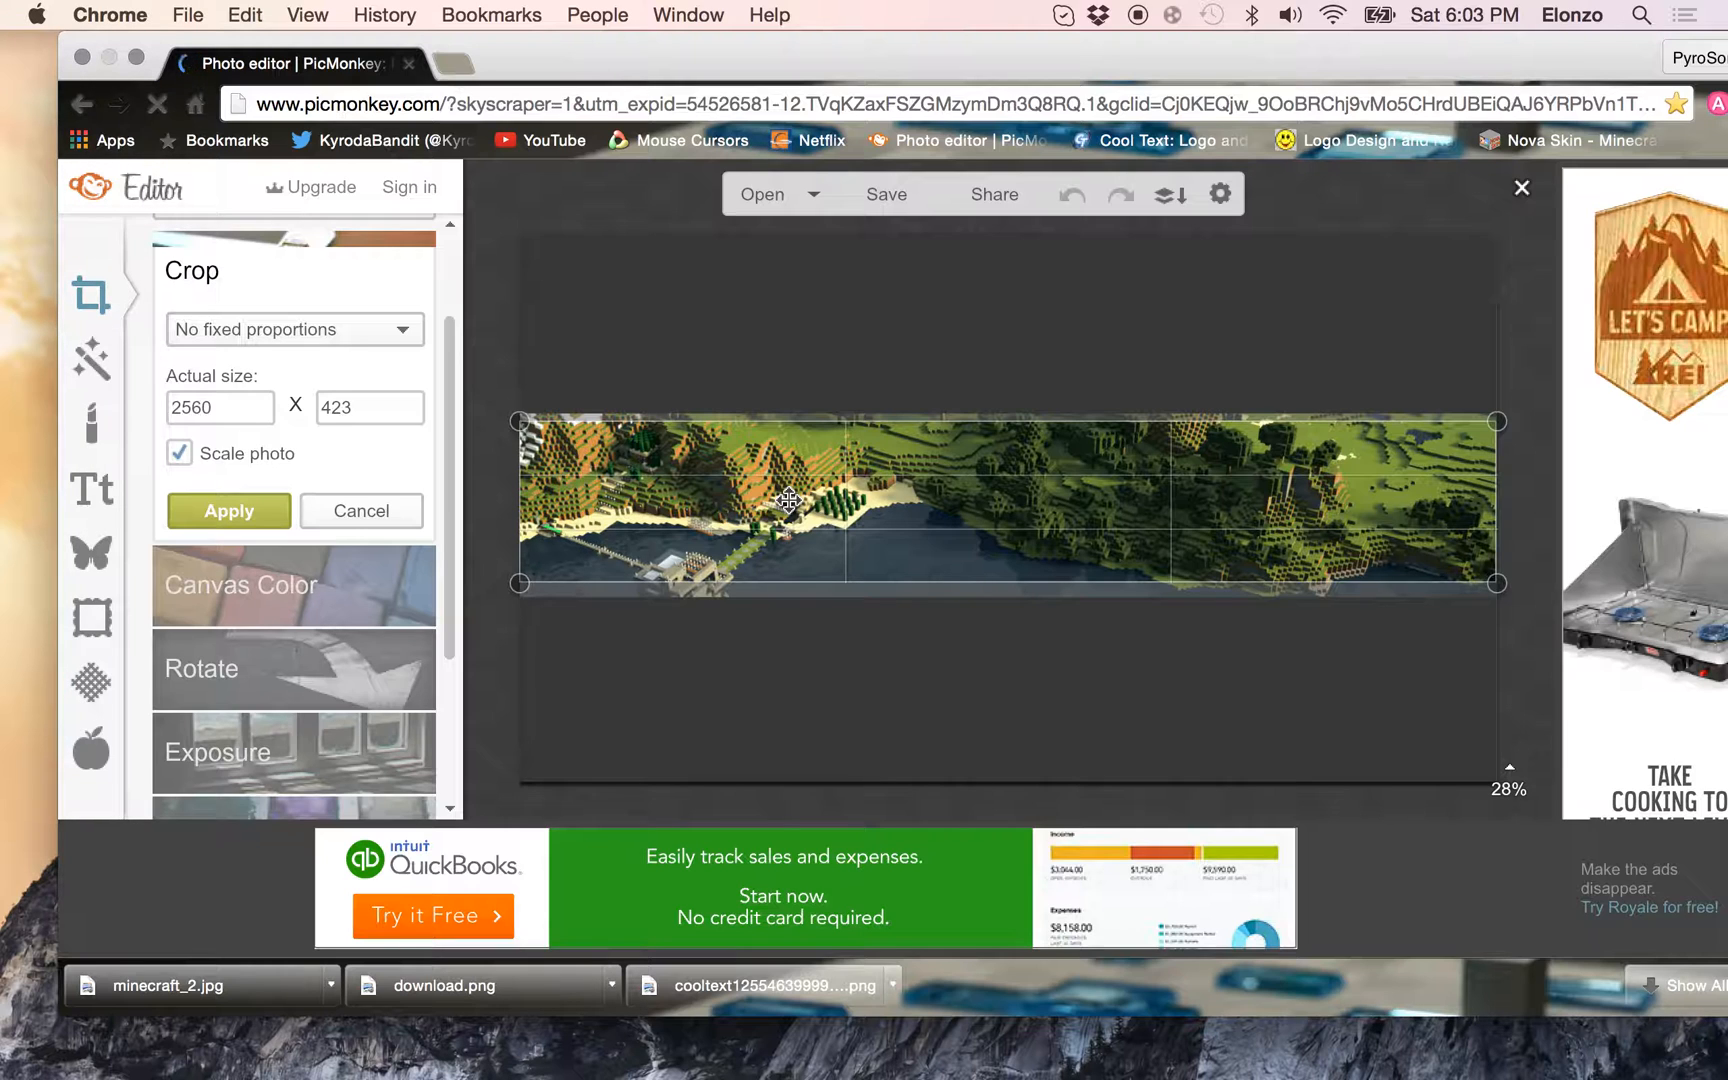
{"action": "left_click", "coordinate": [361, 511]}
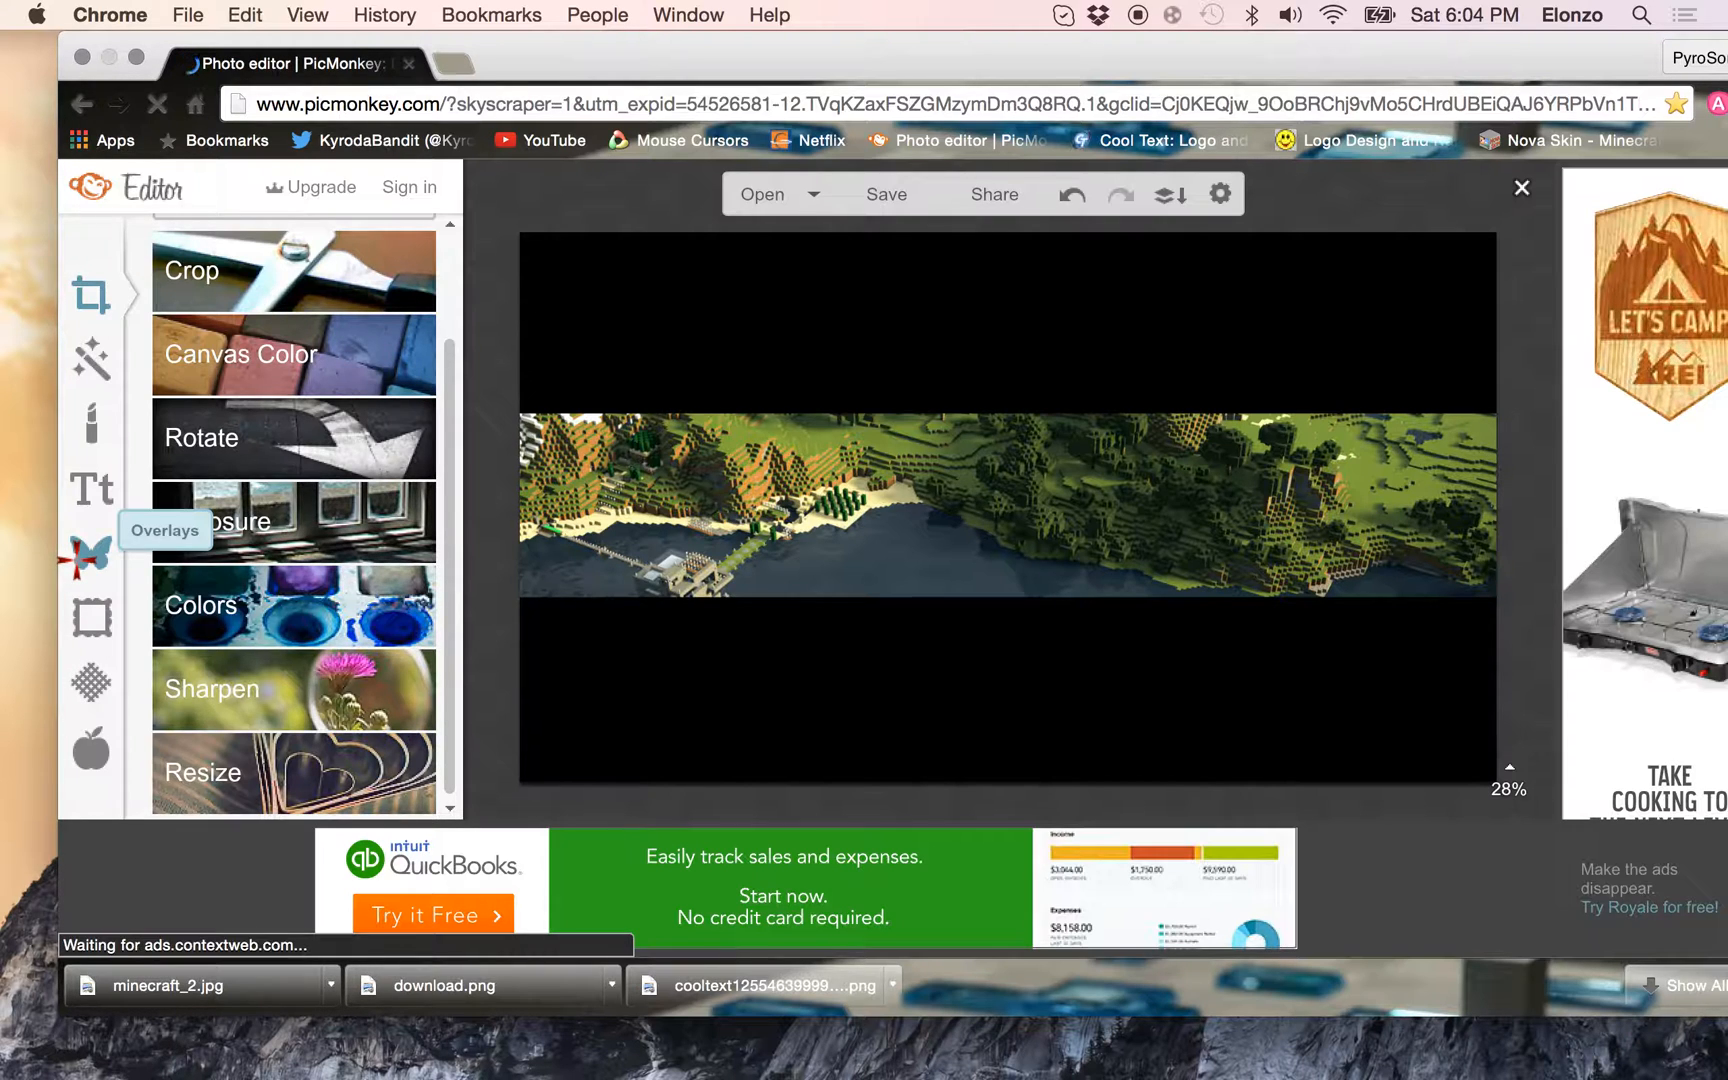
Add the character render download.png from the Desktop as an overlay, enlarge it and center it over the landscape strip
{"action": "left_click", "coordinate": [88, 556]}
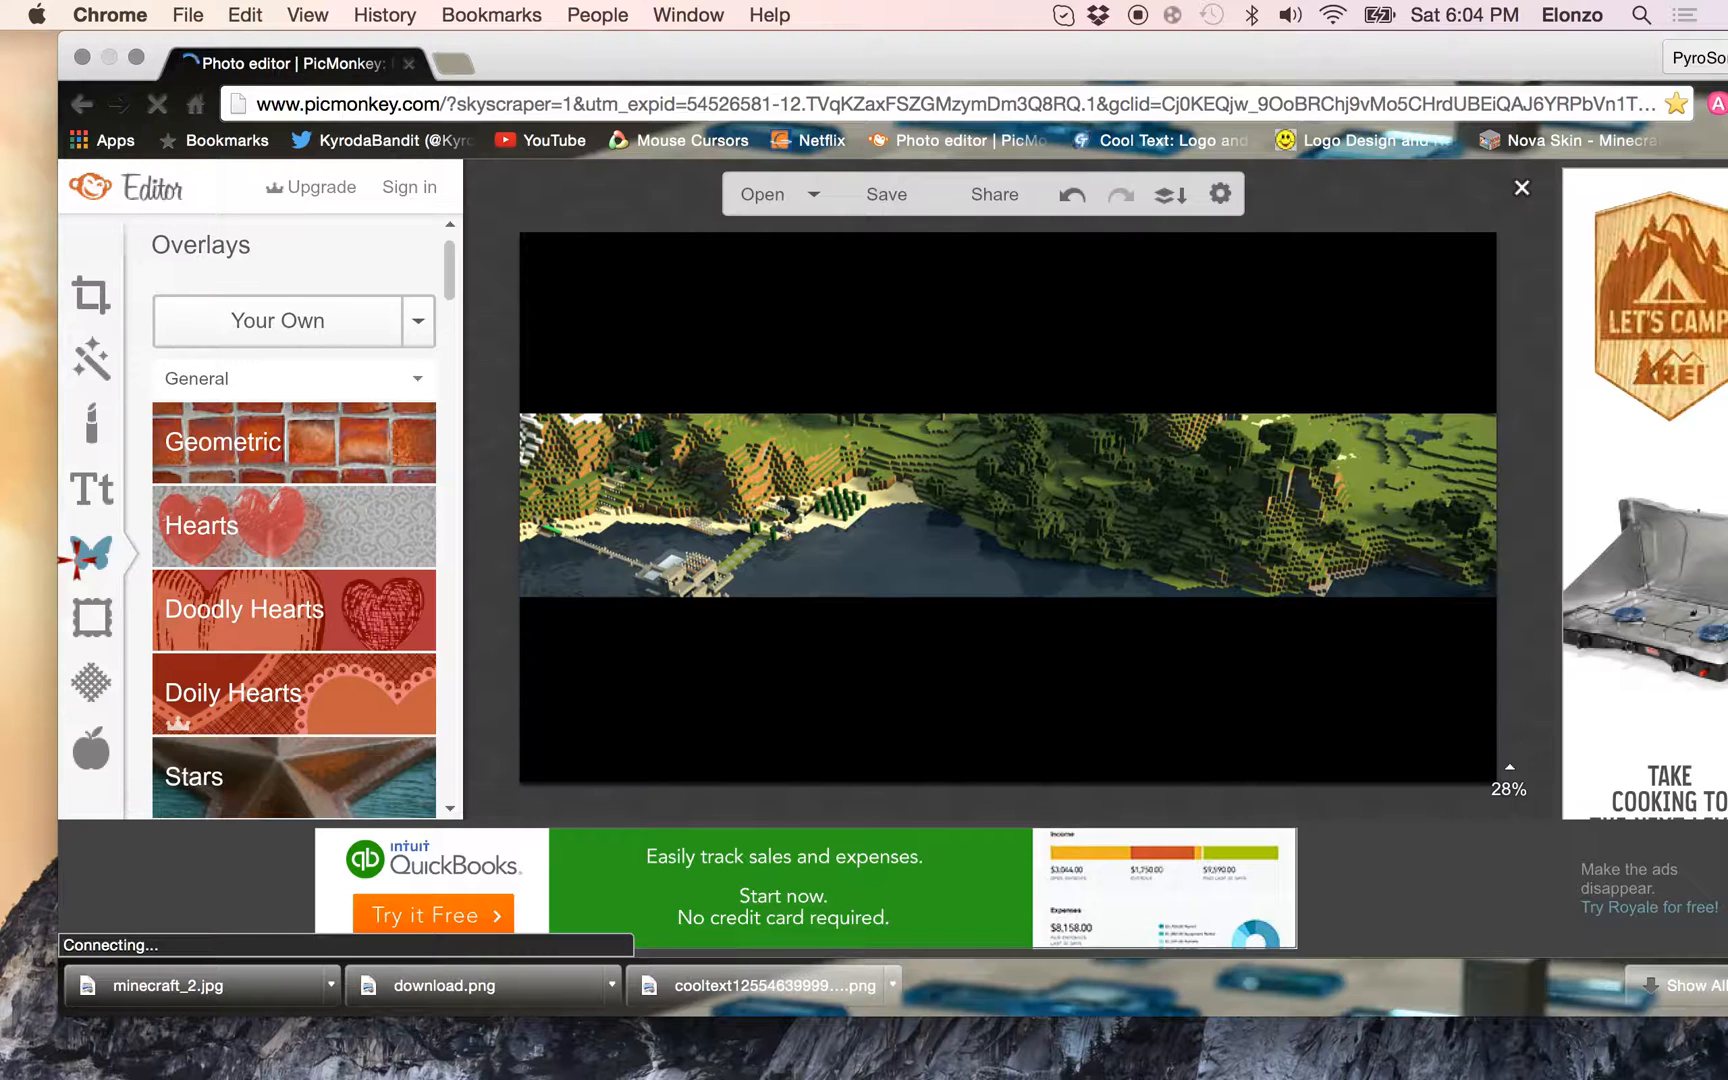
{"action": "left_click", "coordinate": [287, 320]}
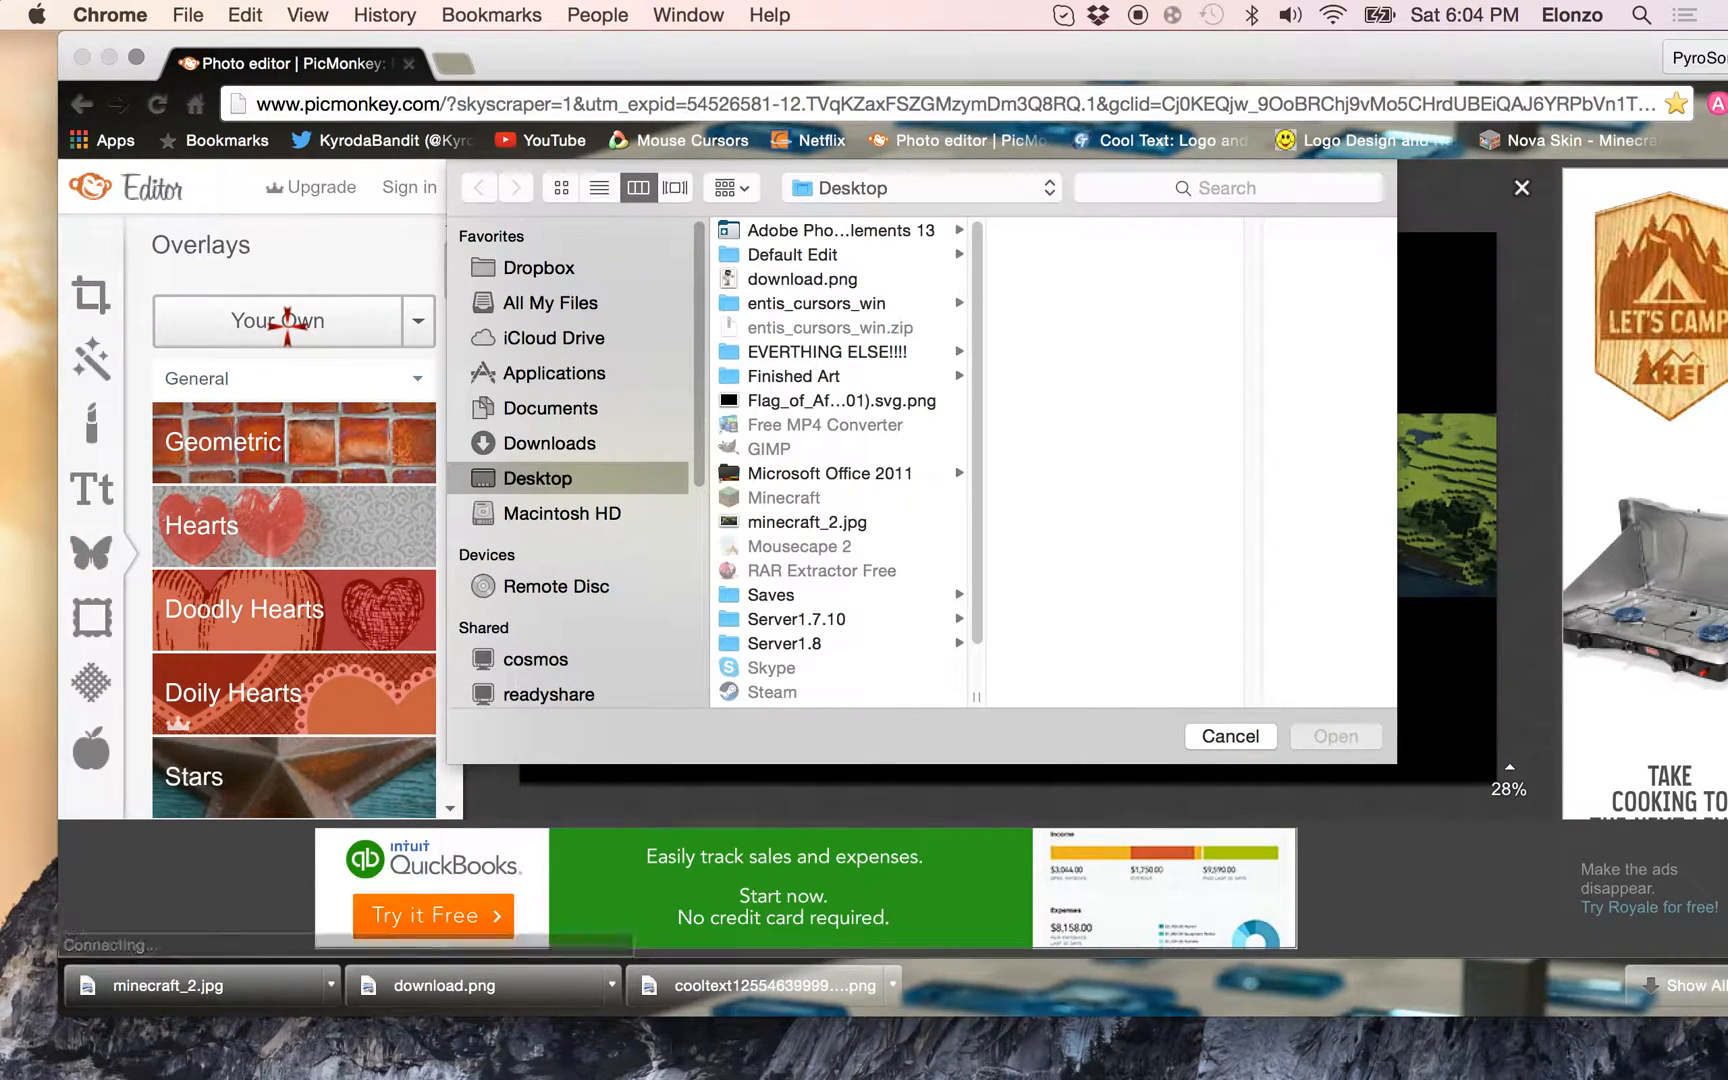
{"action": "left_click", "coordinate": [749, 278]}
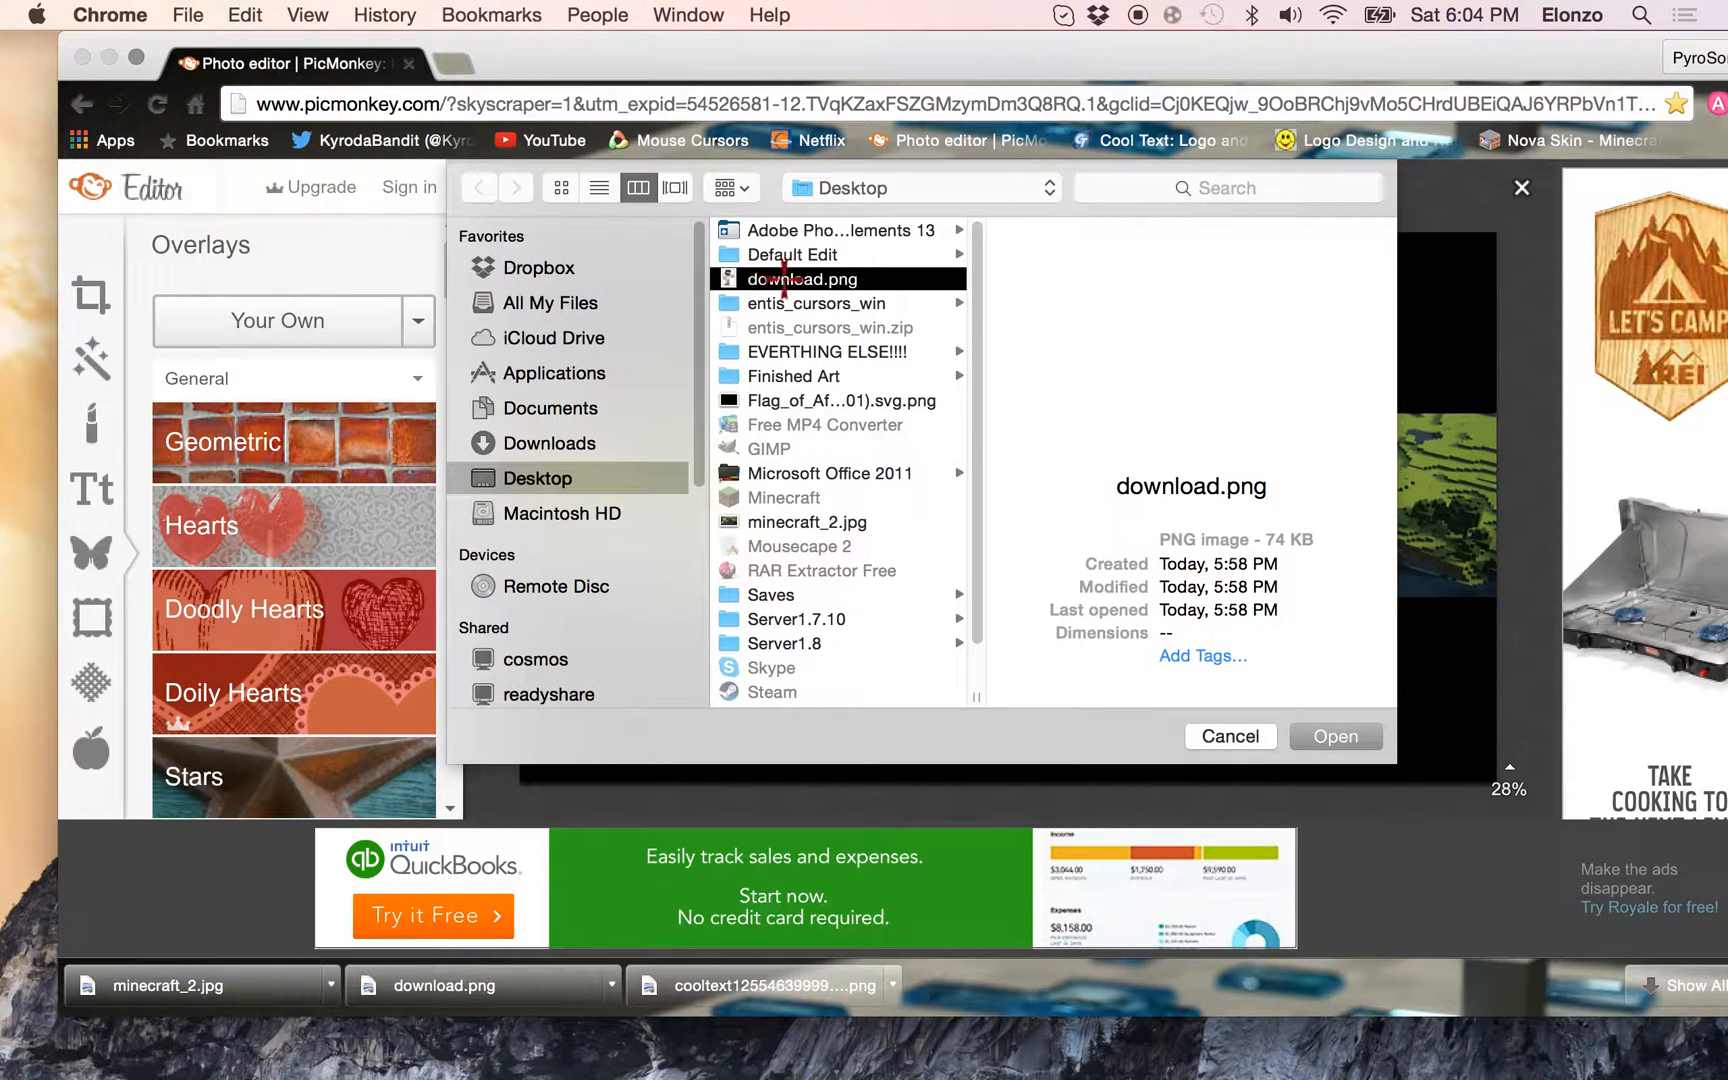
{"action": "left_click", "coordinate": [1335, 737]}
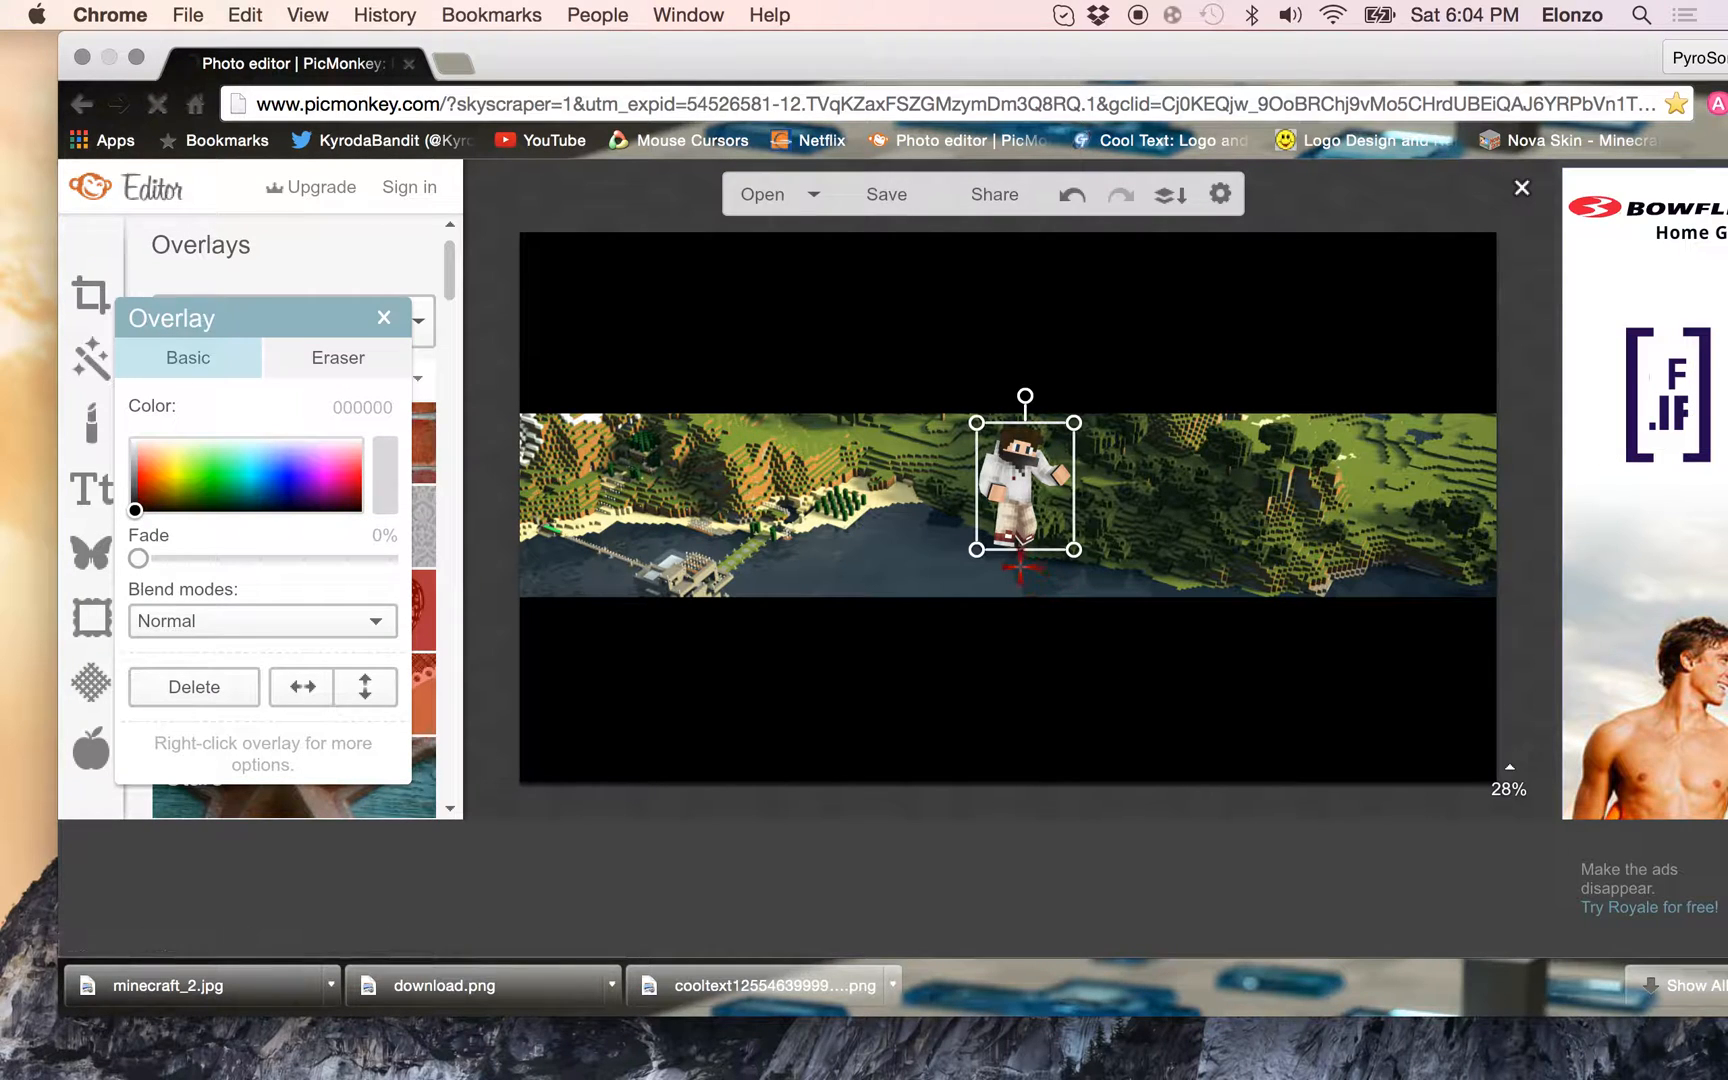
{"action": "left_click_drag", "start_coordinate": [977, 550], "coordinate": [794, 706]}
{"action": "left_click_drag", "start_coordinate": [983, 547], "coordinate": [1056, 540]}
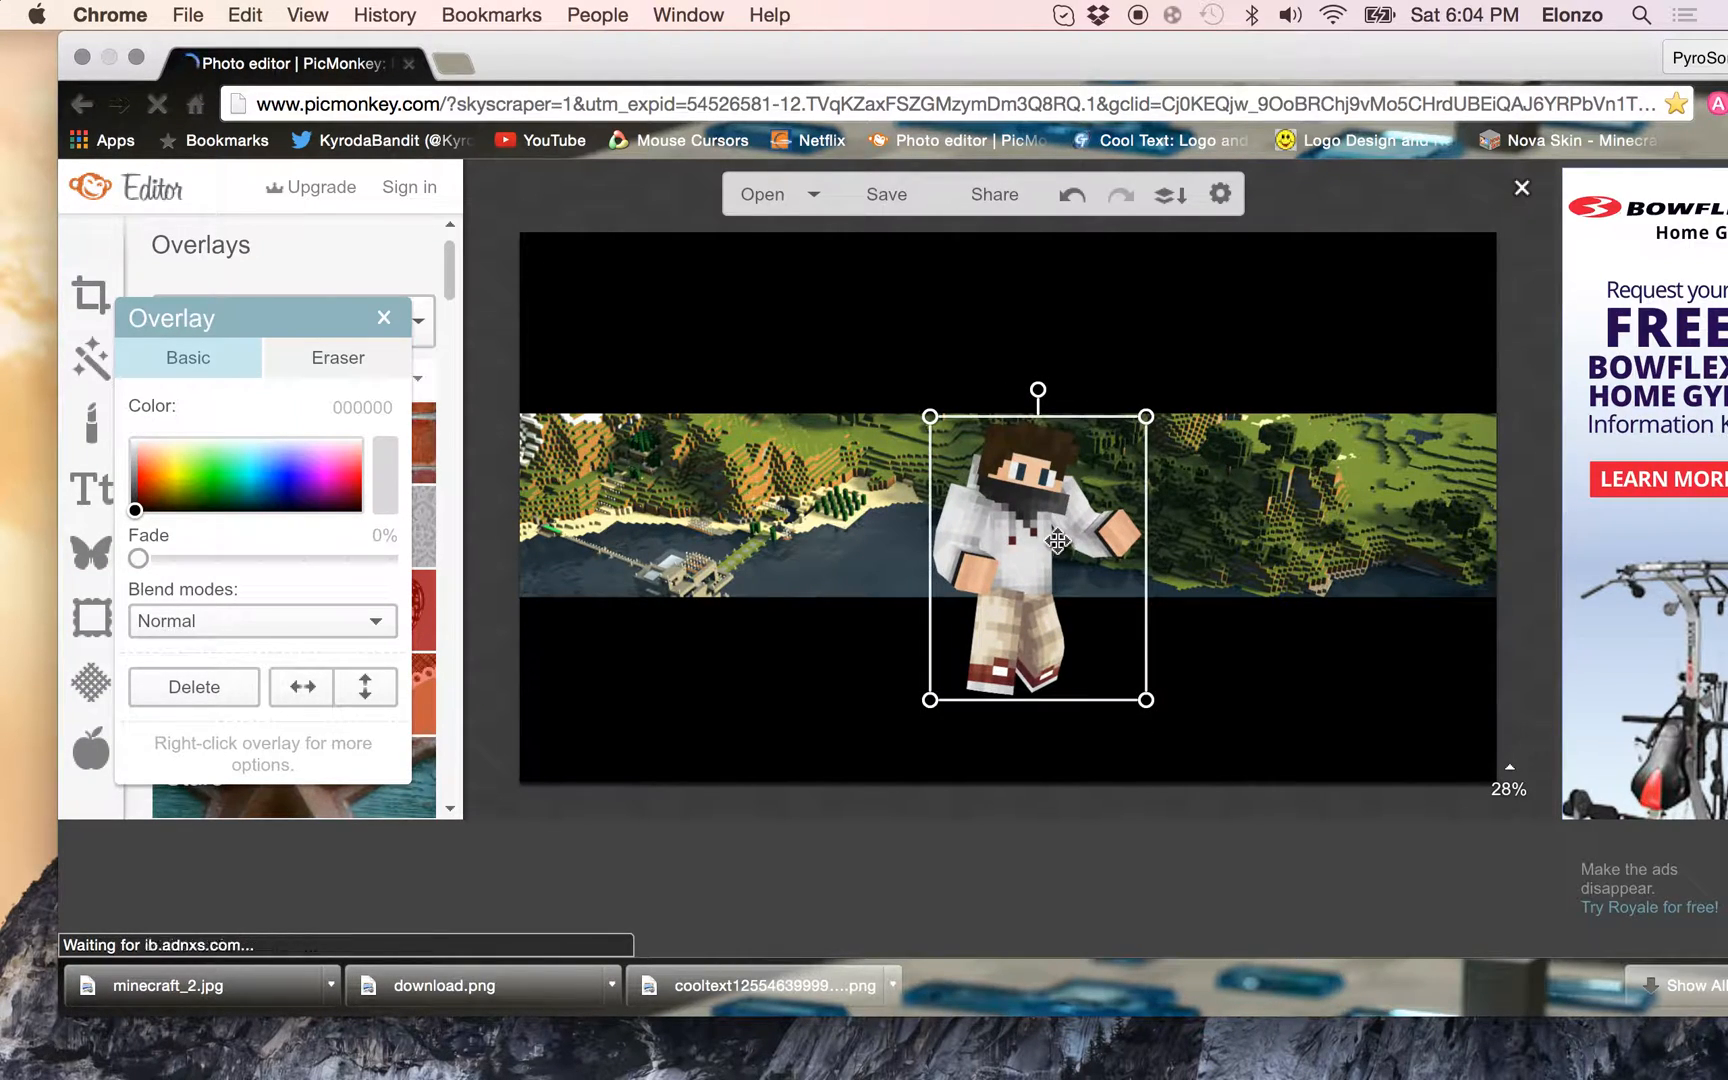
Bring the lower black bar overlay to the front so it covers the character's legs
{"action": "left_click", "coordinate": [1334, 541]}
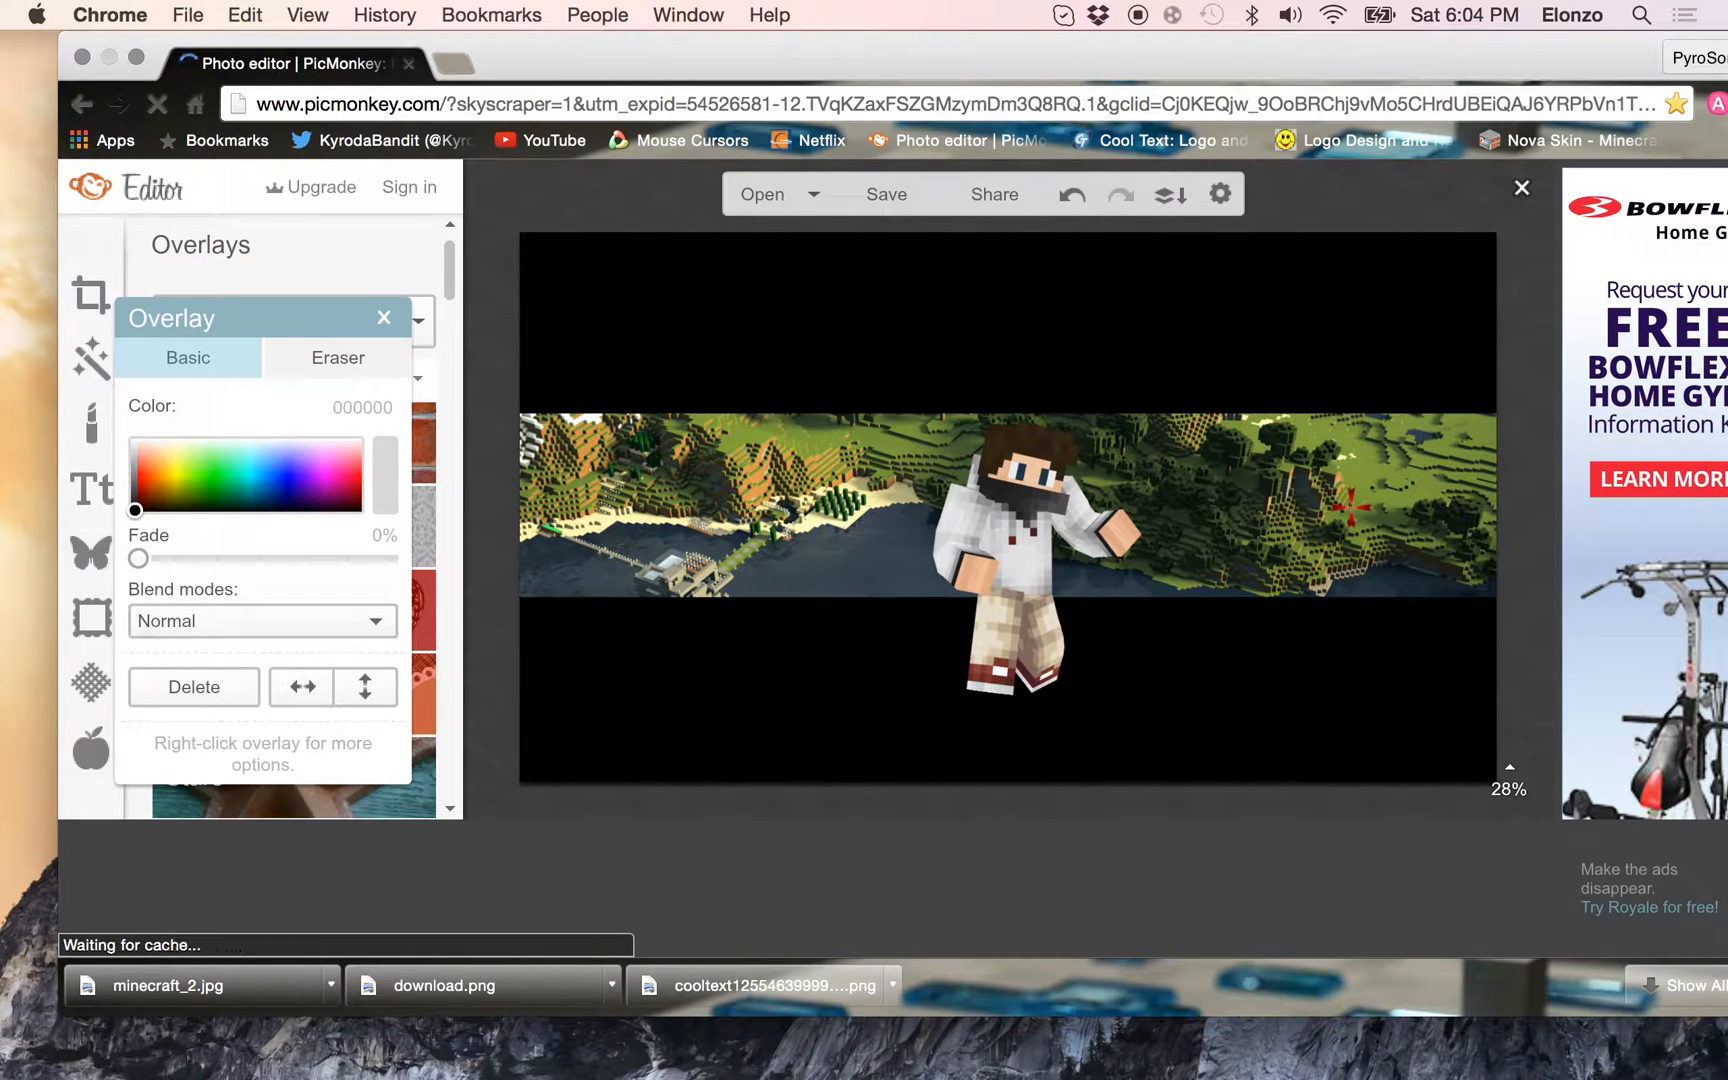
{"action": "right_click", "coordinate": [1276, 706]}
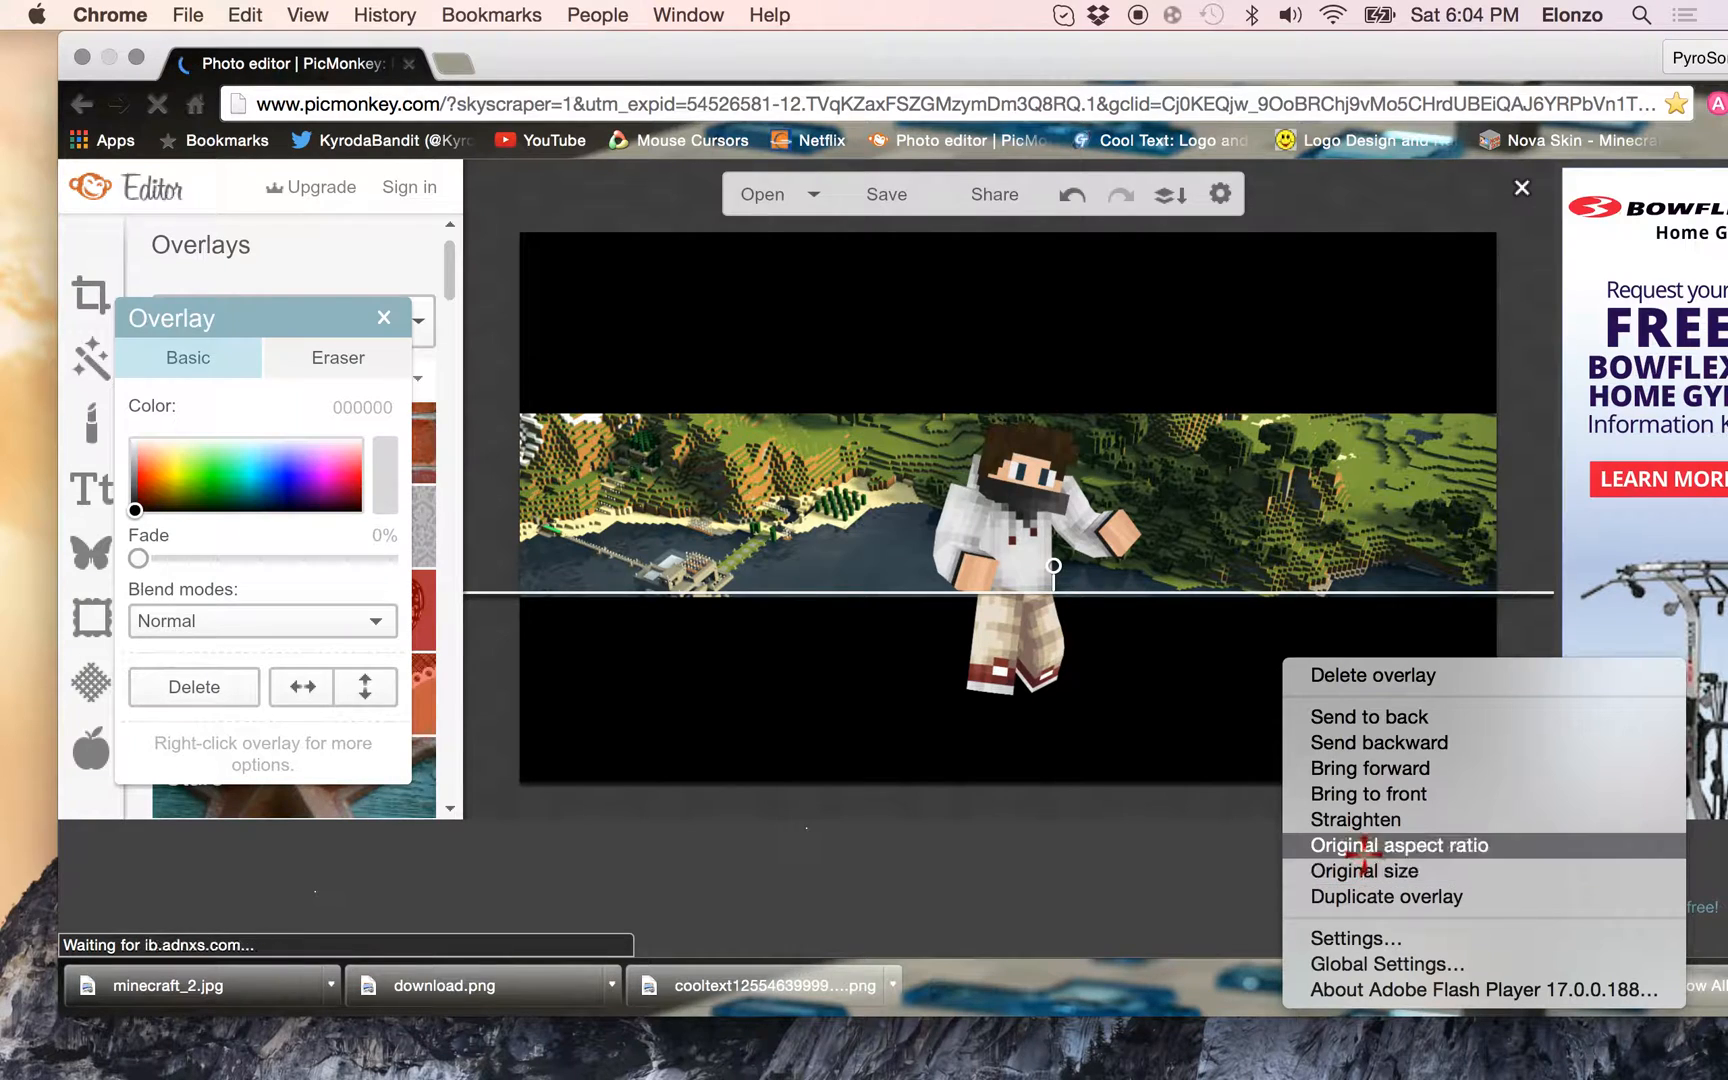
{"action": "left_click", "coordinate": [1381, 795]}
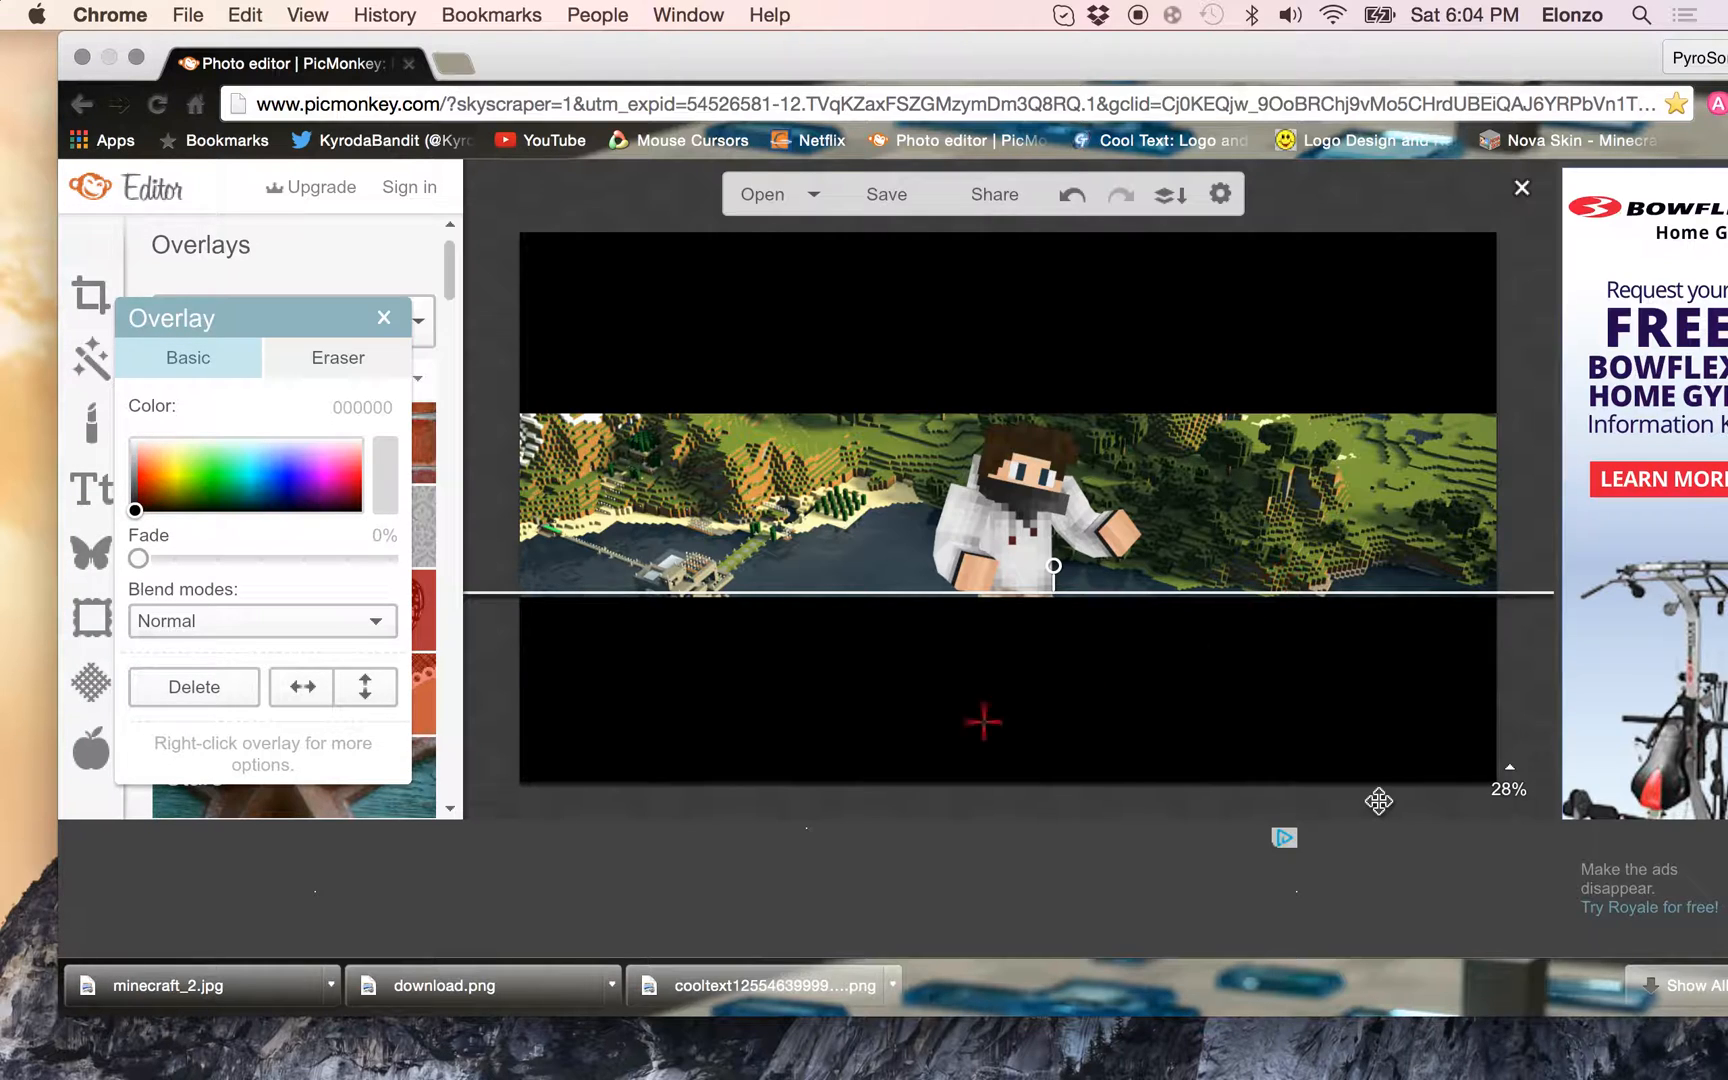
{"action": "left_click", "coordinate": [1221, 540]}
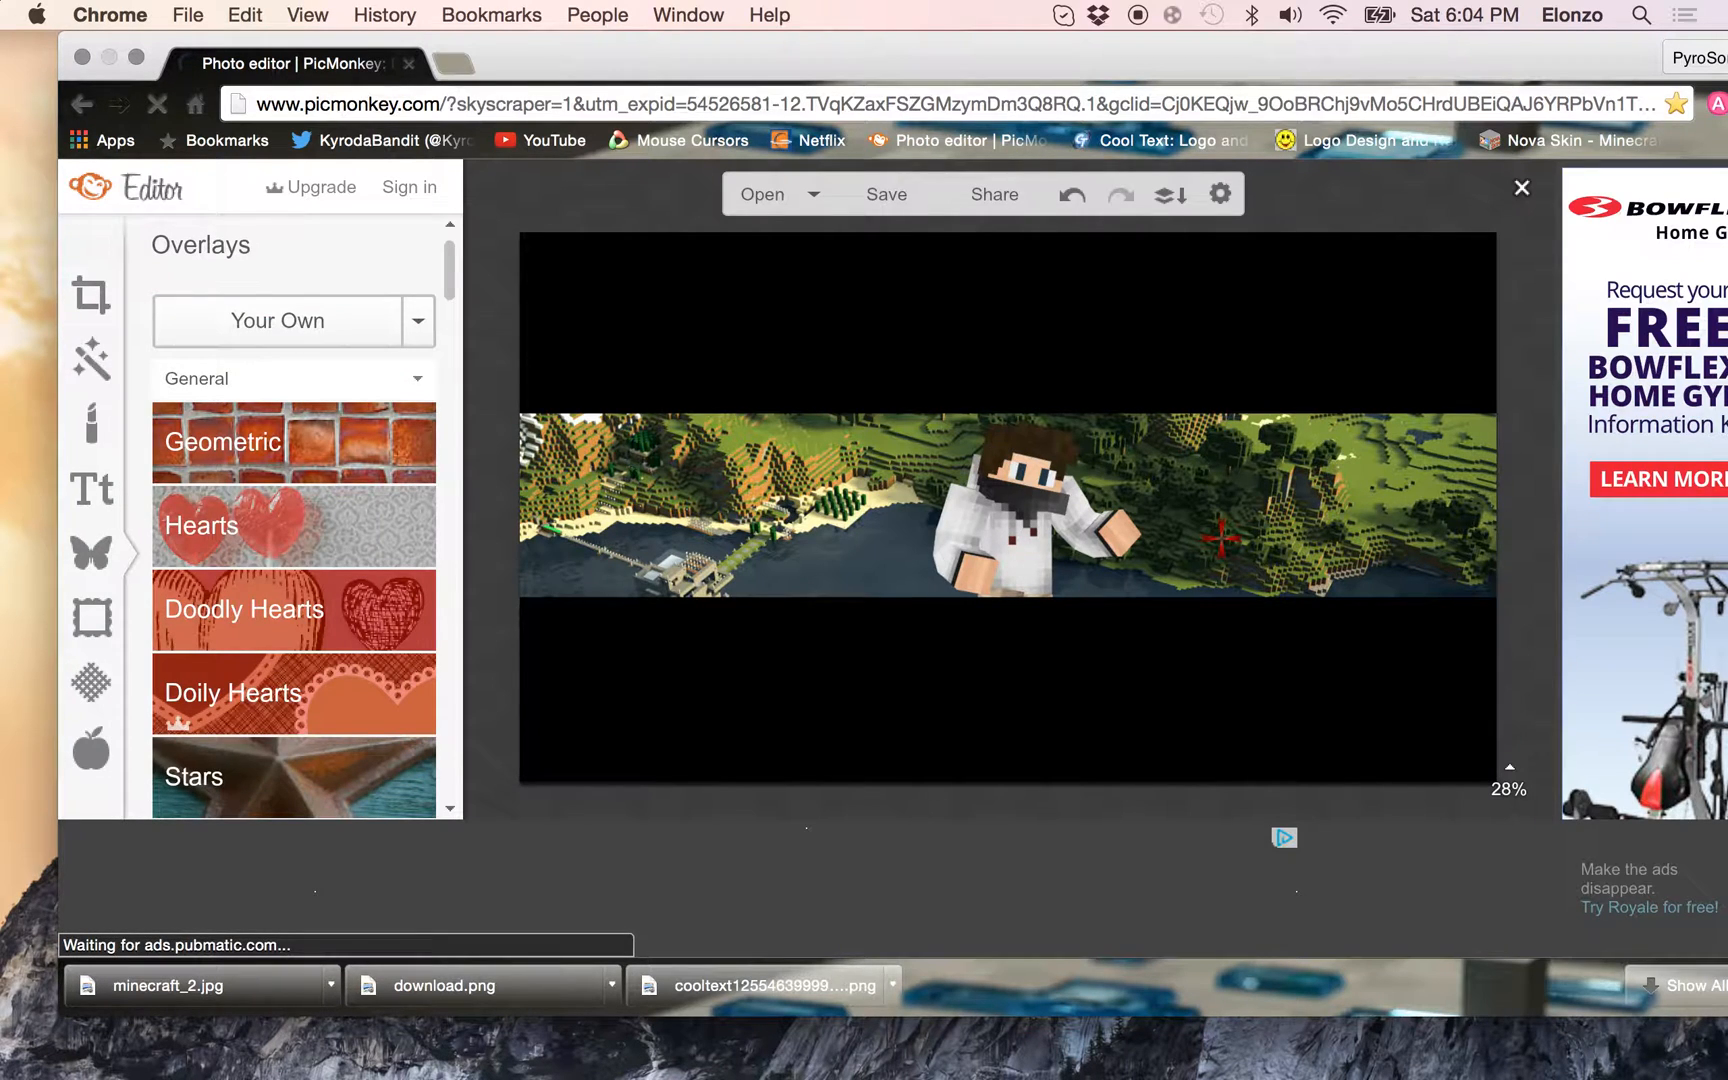
Nudge the character overlay slightly to the right within the landscape strip and close its overlay settings
{"action": "left_click", "coordinate": [1024, 540]}
{"action": "left_click_drag", "start_coordinate": [1027, 540], "coordinate": [1031, 538]}
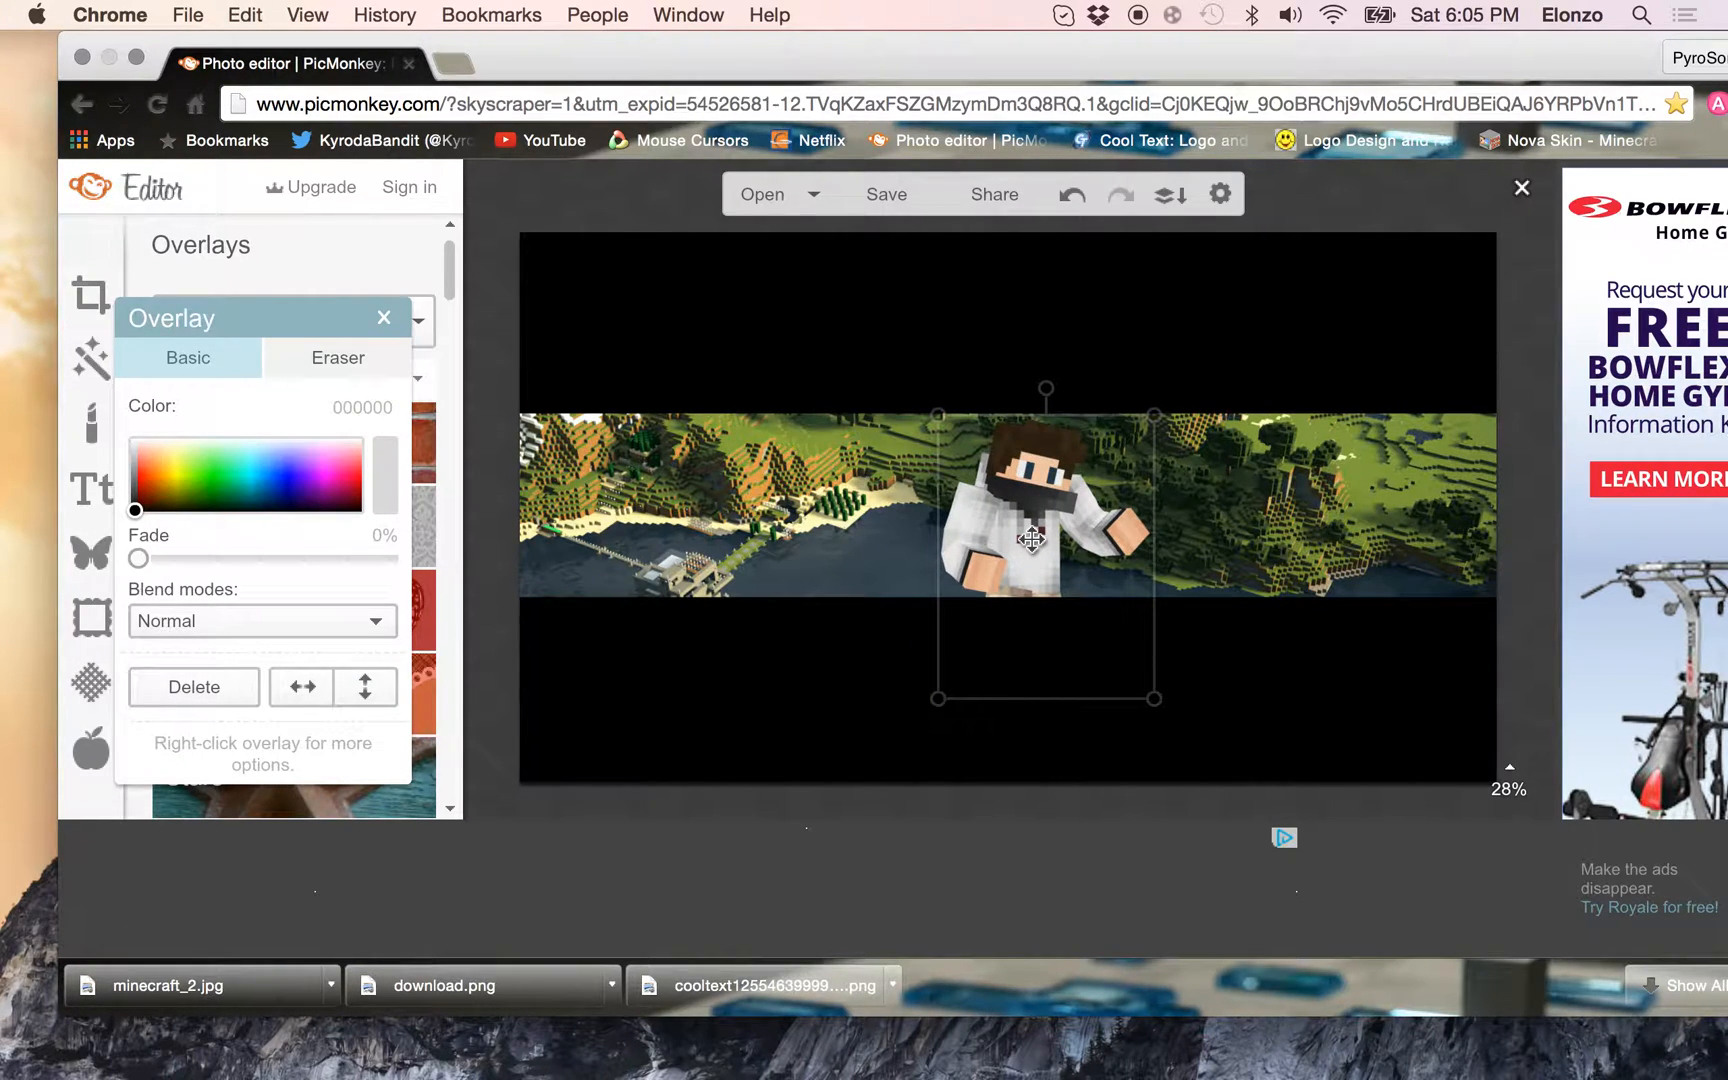
{"action": "left_click_drag", "start_coordinate": [1031, 538], "coordinate": [1031, 538]}
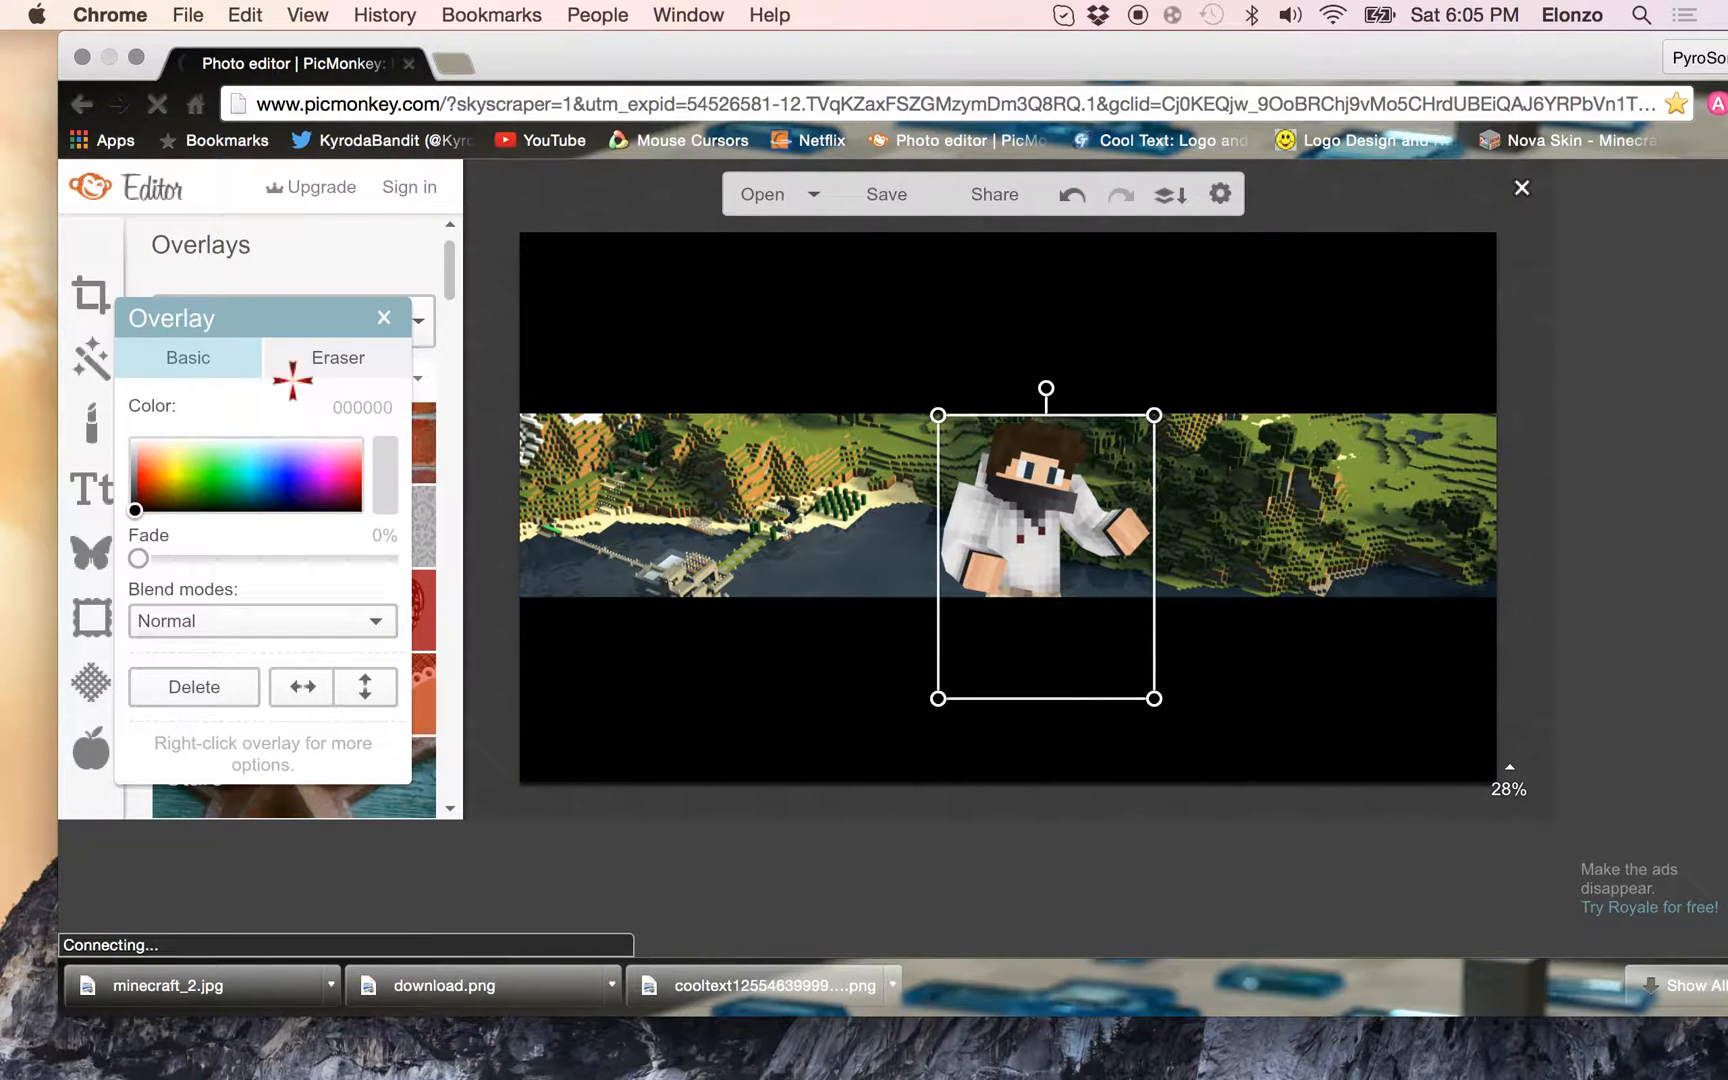
{"action": "left_click", "coordinate": [384, 317]}
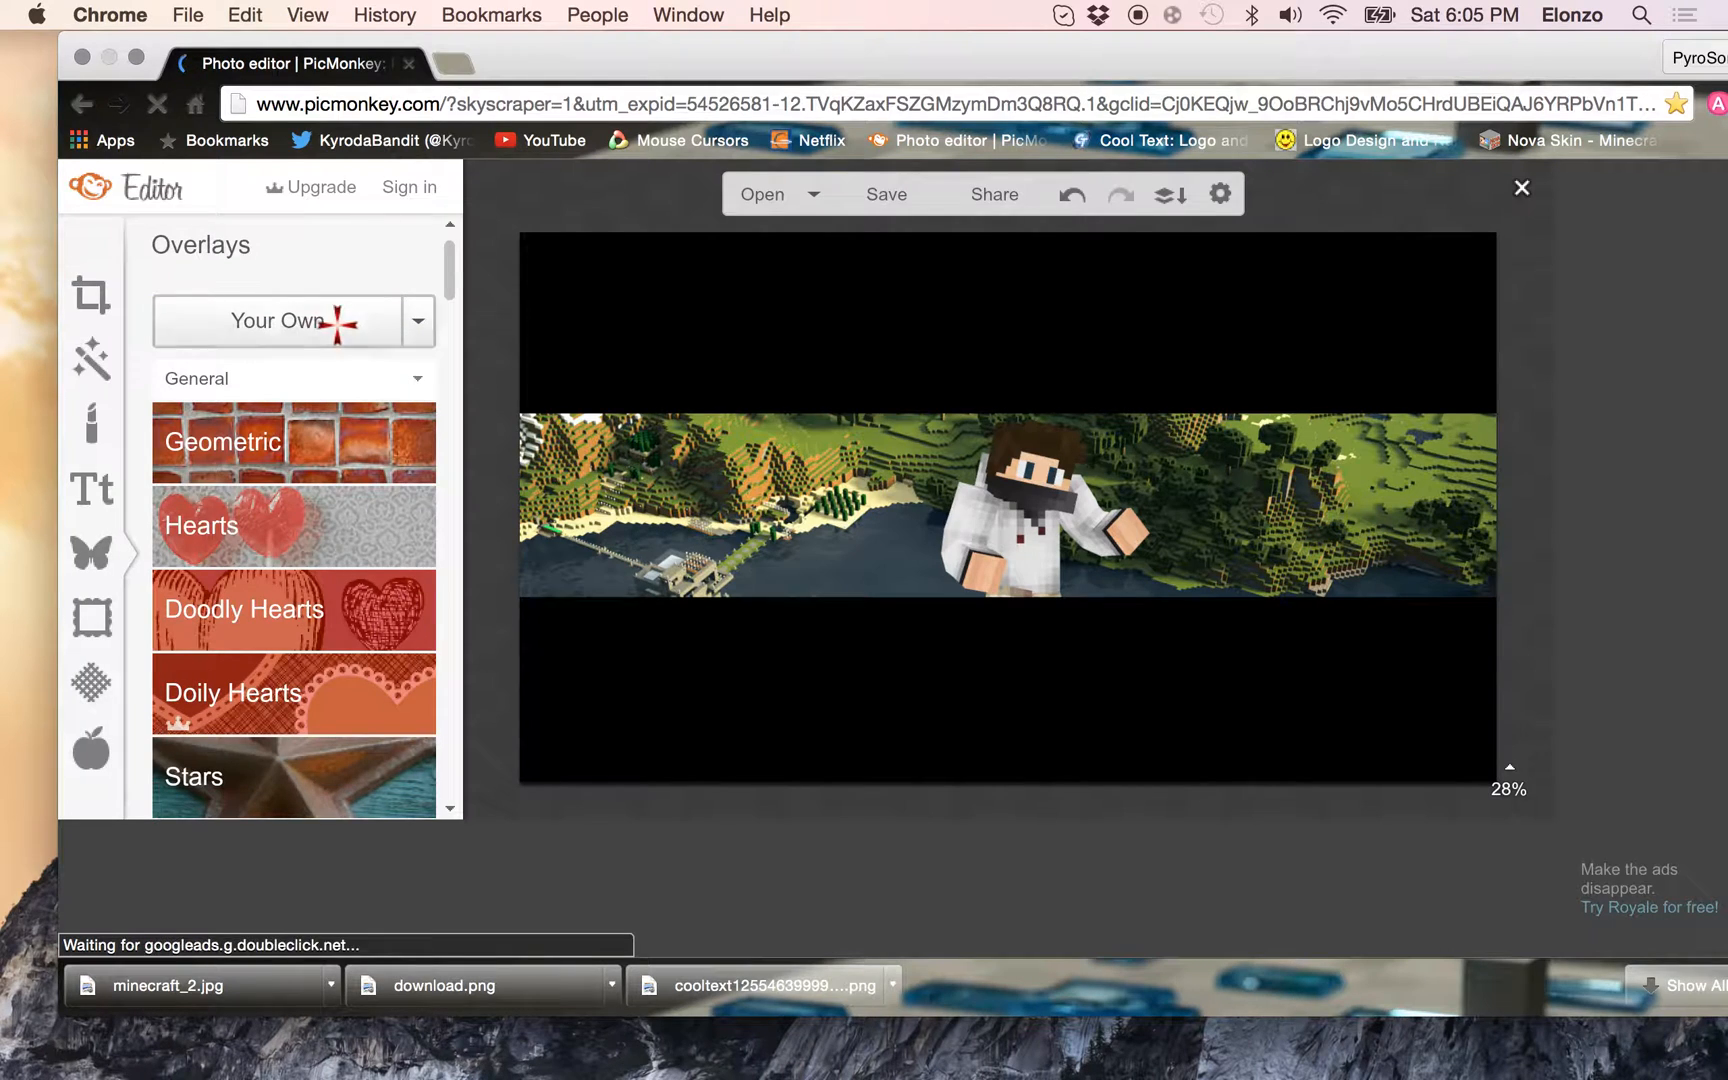
Add the USERNAME logo cooltext125546399999094.png from the Downloads folder as an overlay
{"action": "left_click", "coordinate": [306, 321]}
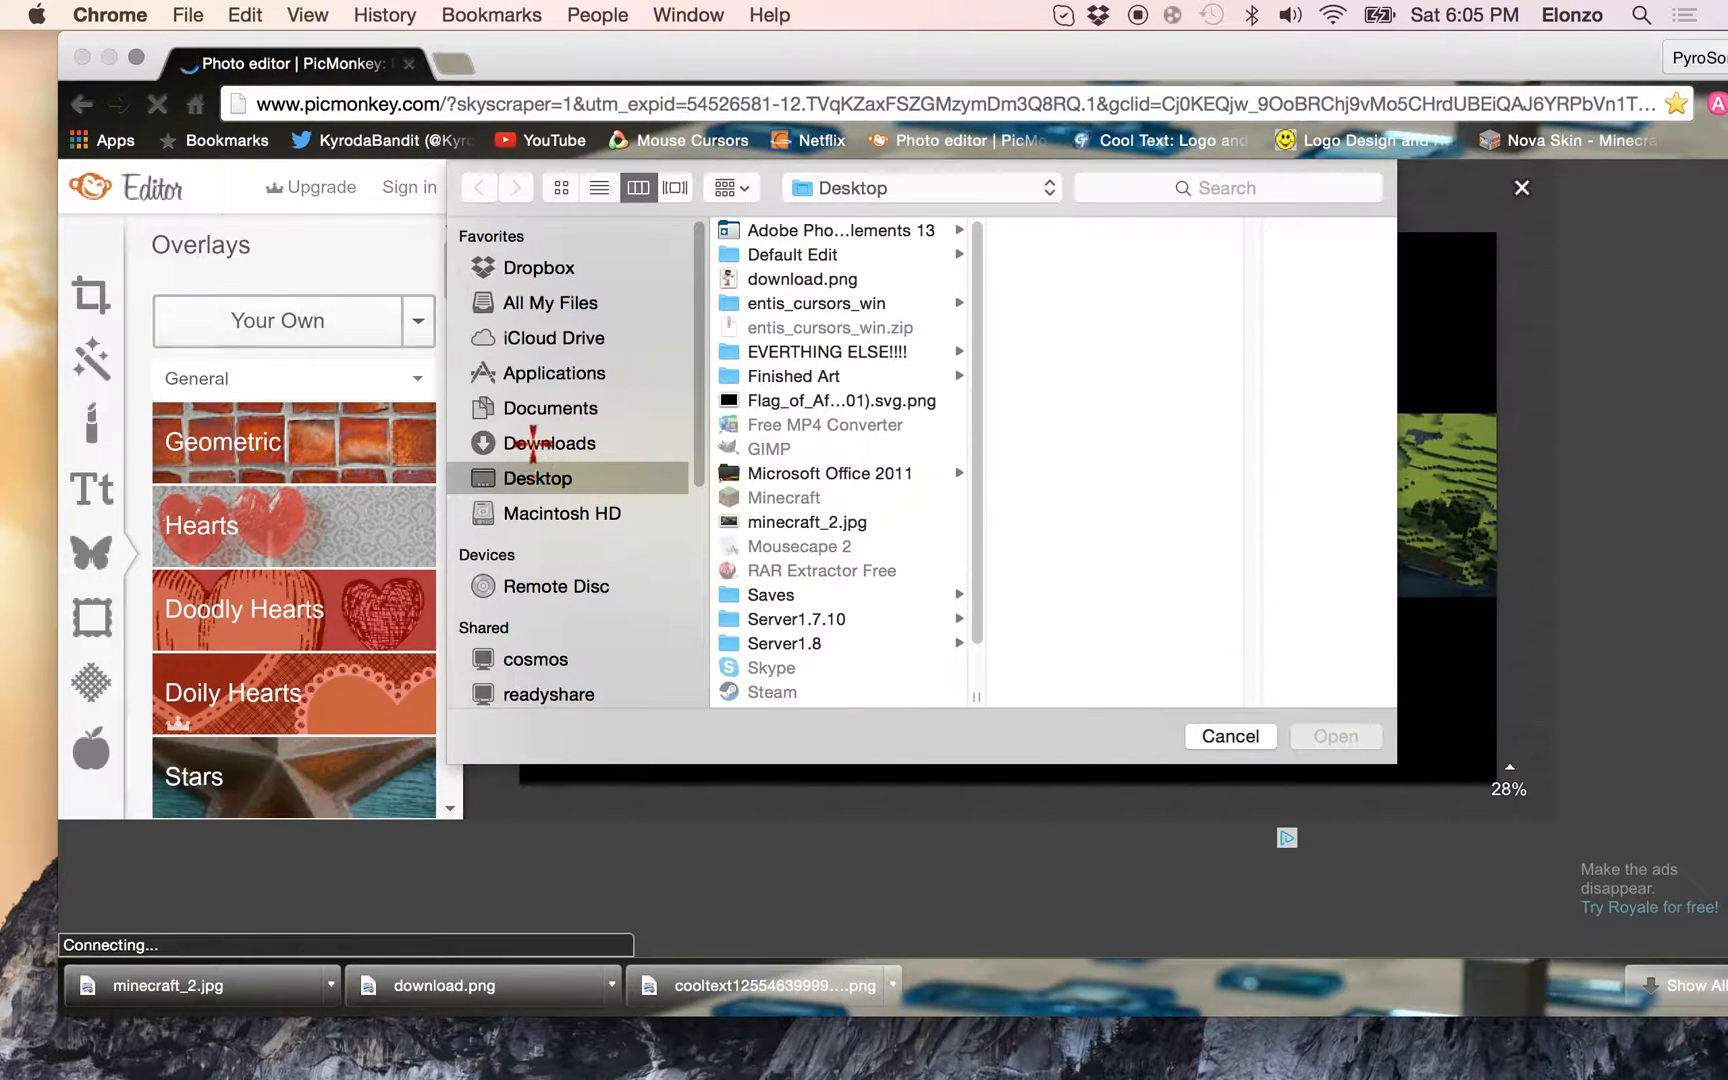
{"action": "left_click", "coordinate": [527, 443]}
{"action": "scroll", "coordinate": [818, 600], "scroll_direction": "down", "scroll_amount": 3}
{"action": "left_click", "coordinate": [826, 550]}
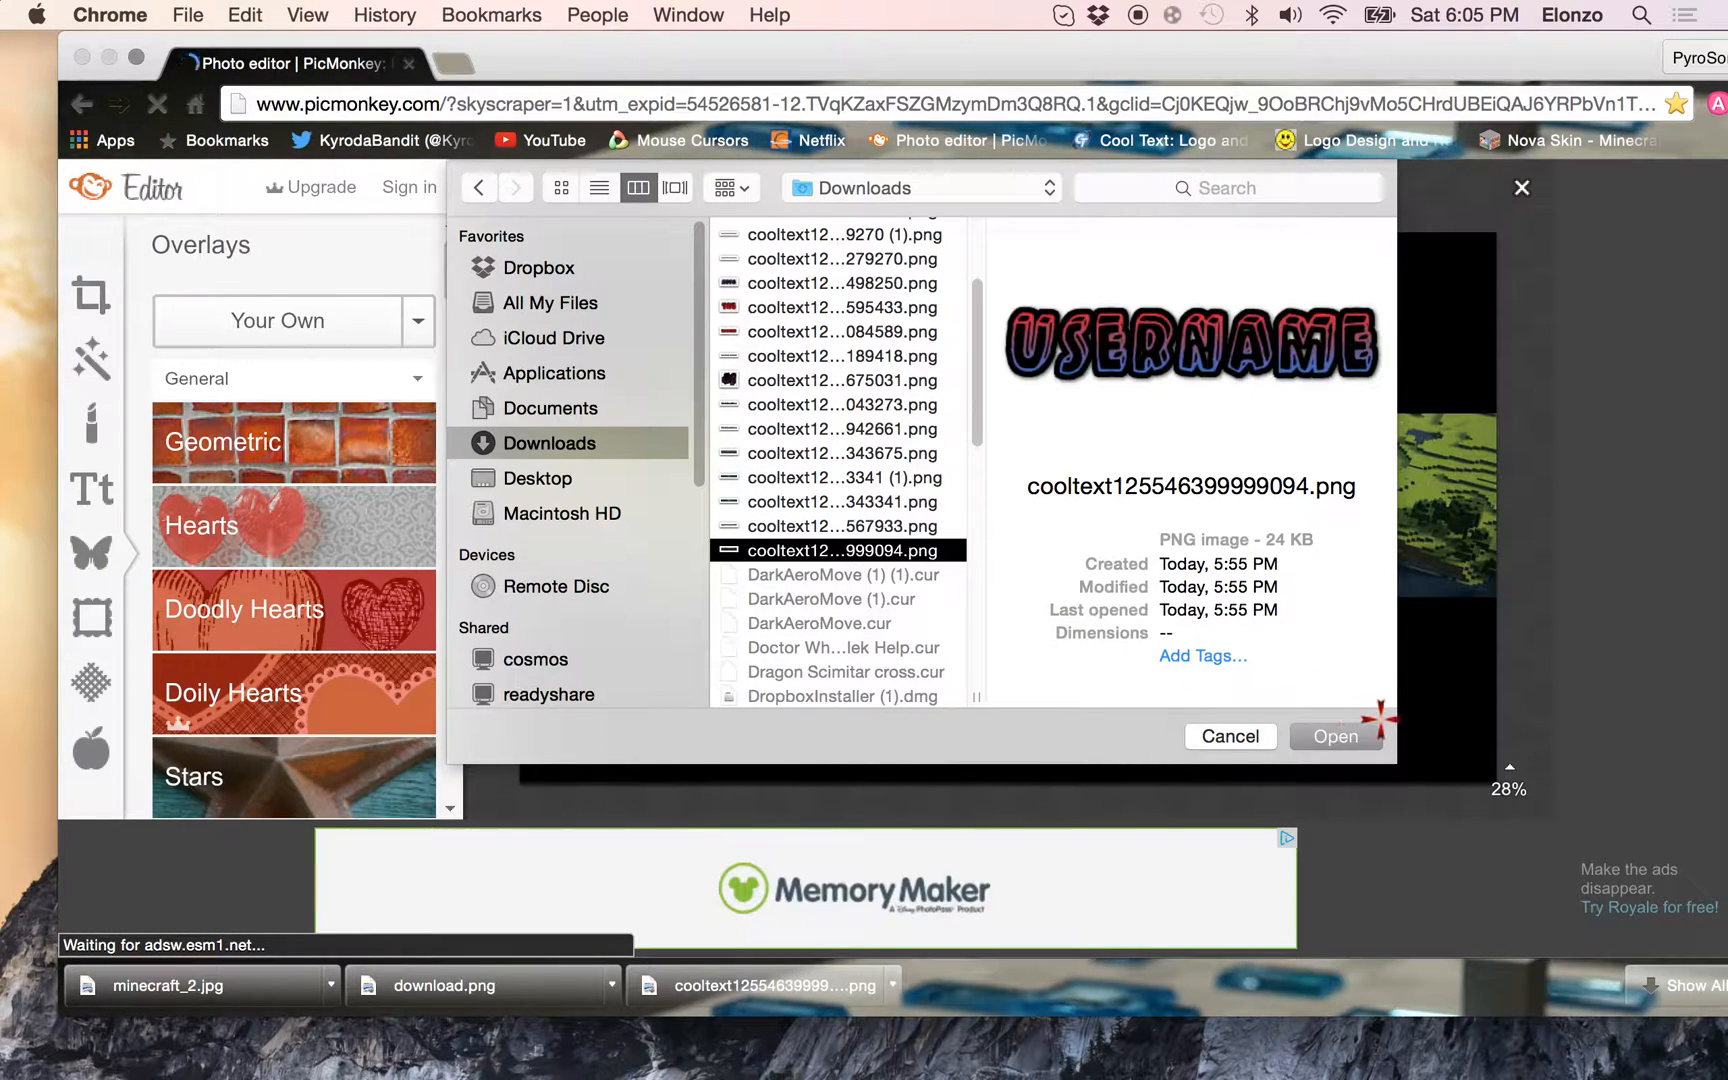
{"action": "left_click", "coordinate": [1348, 735]}
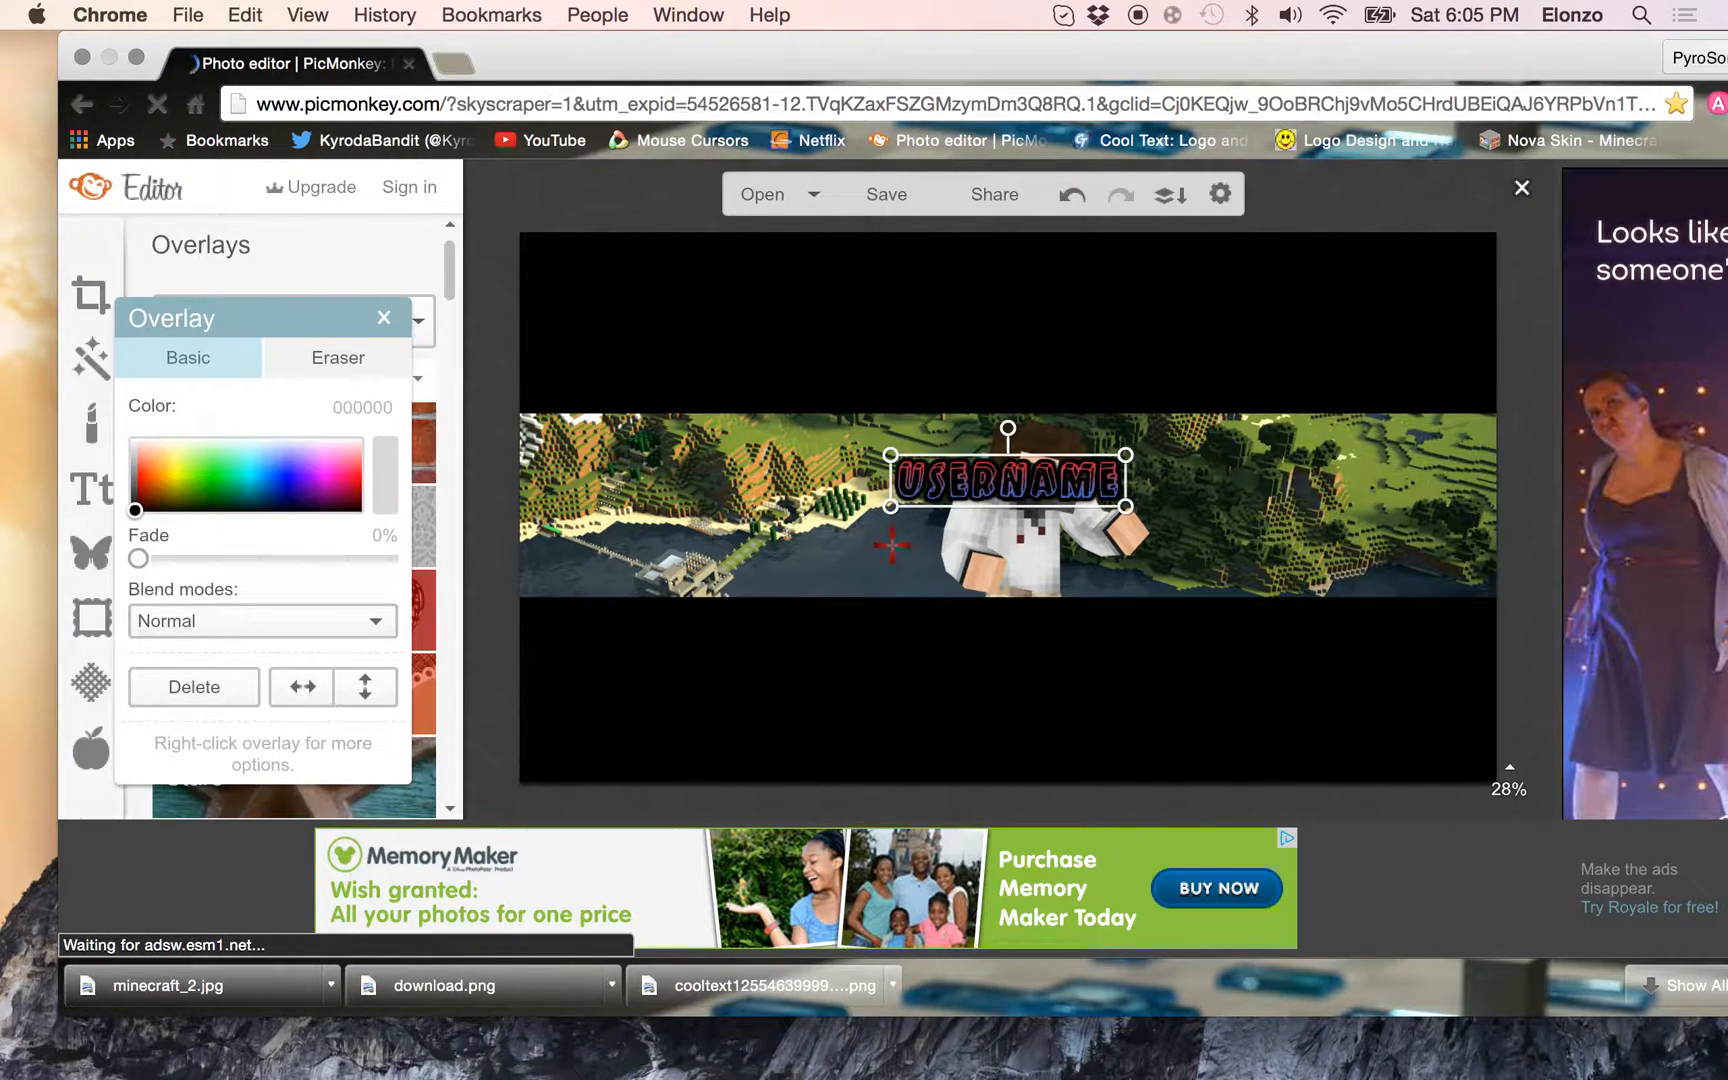
Enlarge the USERNAME logo and place it across the character's chest at the bottom of the landscape strip
{"action": "left_click_drag", "start_coordinate": [891, 517], "coordinate": [702, 555]}
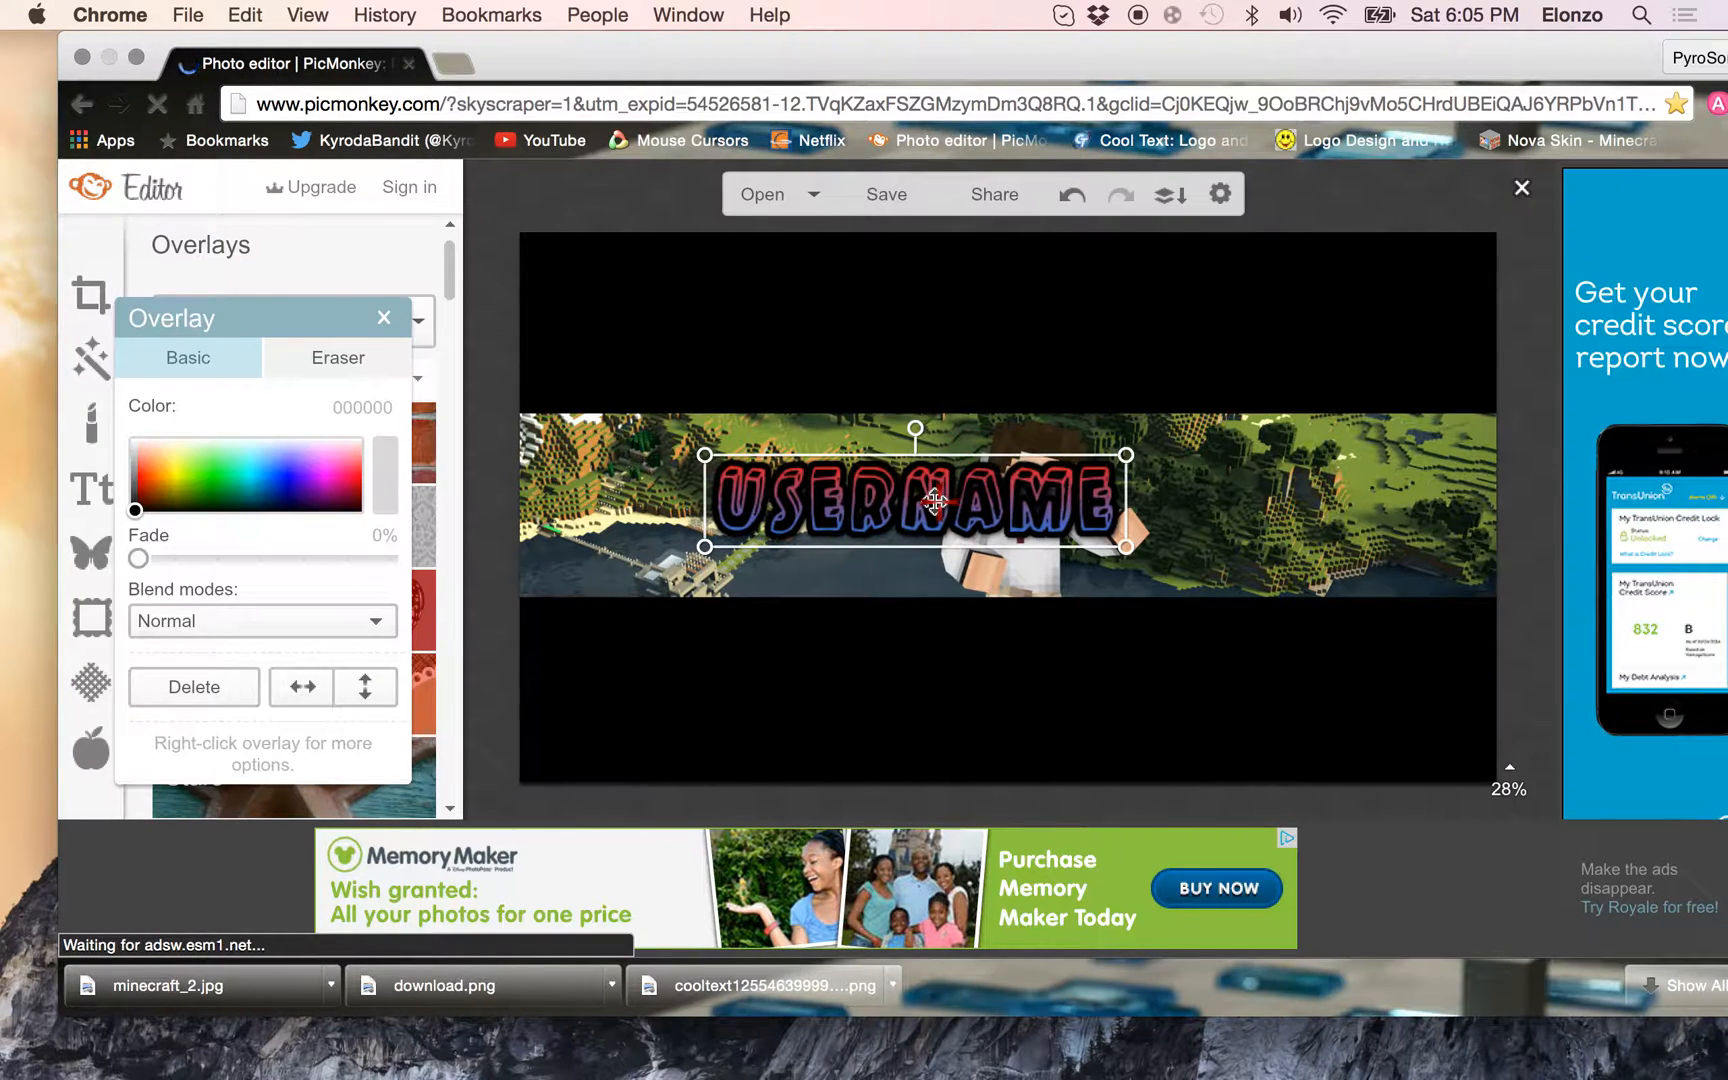
{"action": "left_click_drag", "start_coordinate": [935, 501], "coordinate": [1040, 549]}
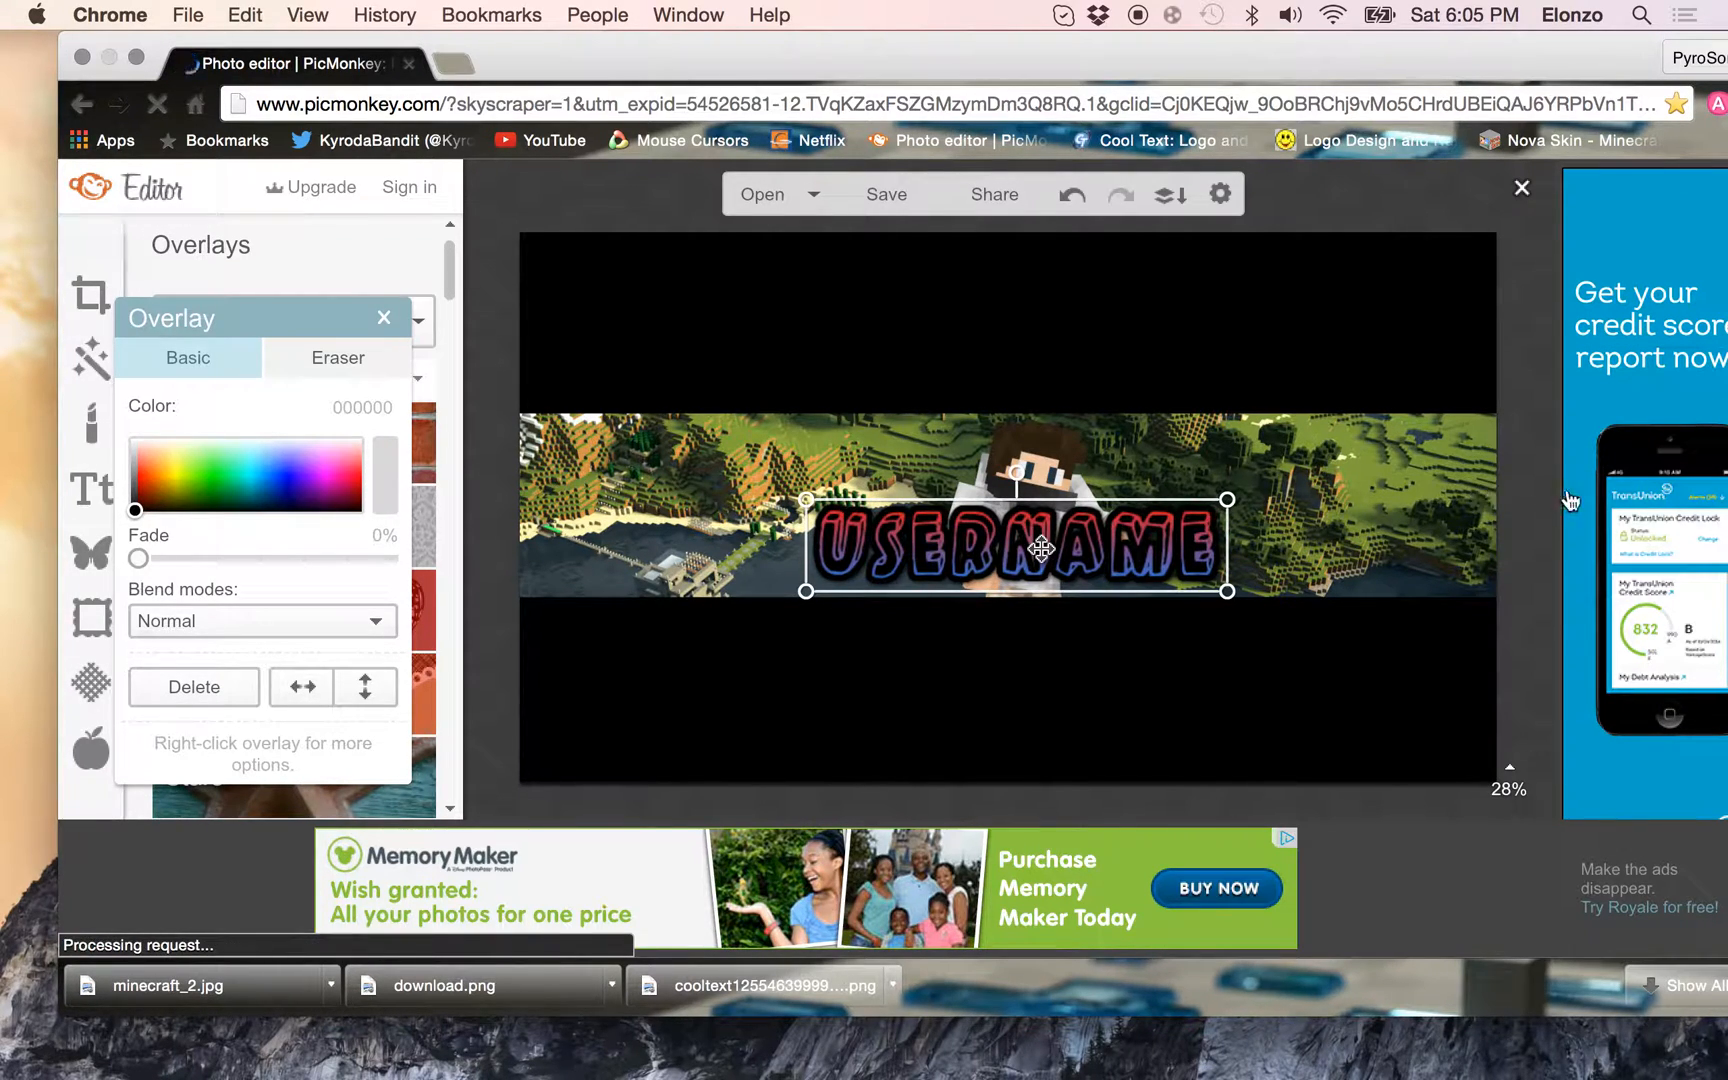
{"action": "left_click", "coordinate": [1532, 500]}
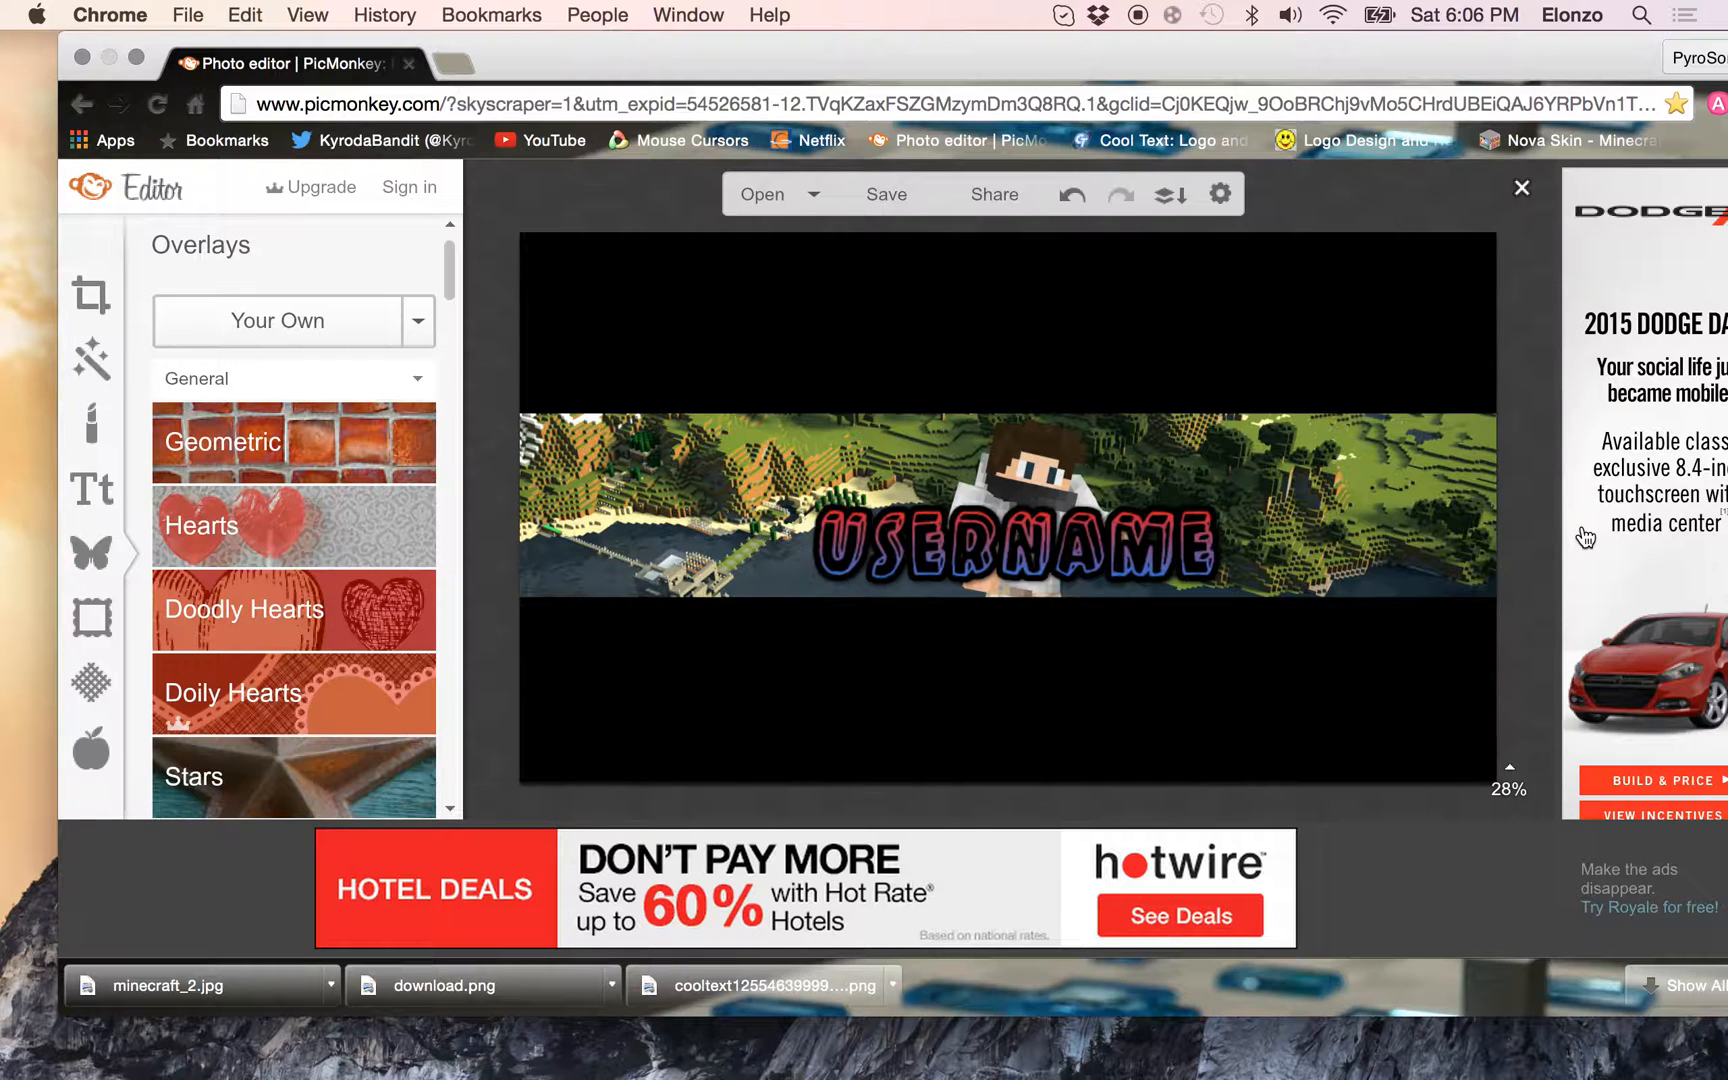
Start saving the banner to the computer as minecraft_2 in .jpg format with Sean quality
{"action": "left_click", "coordinate": [885, 190]}
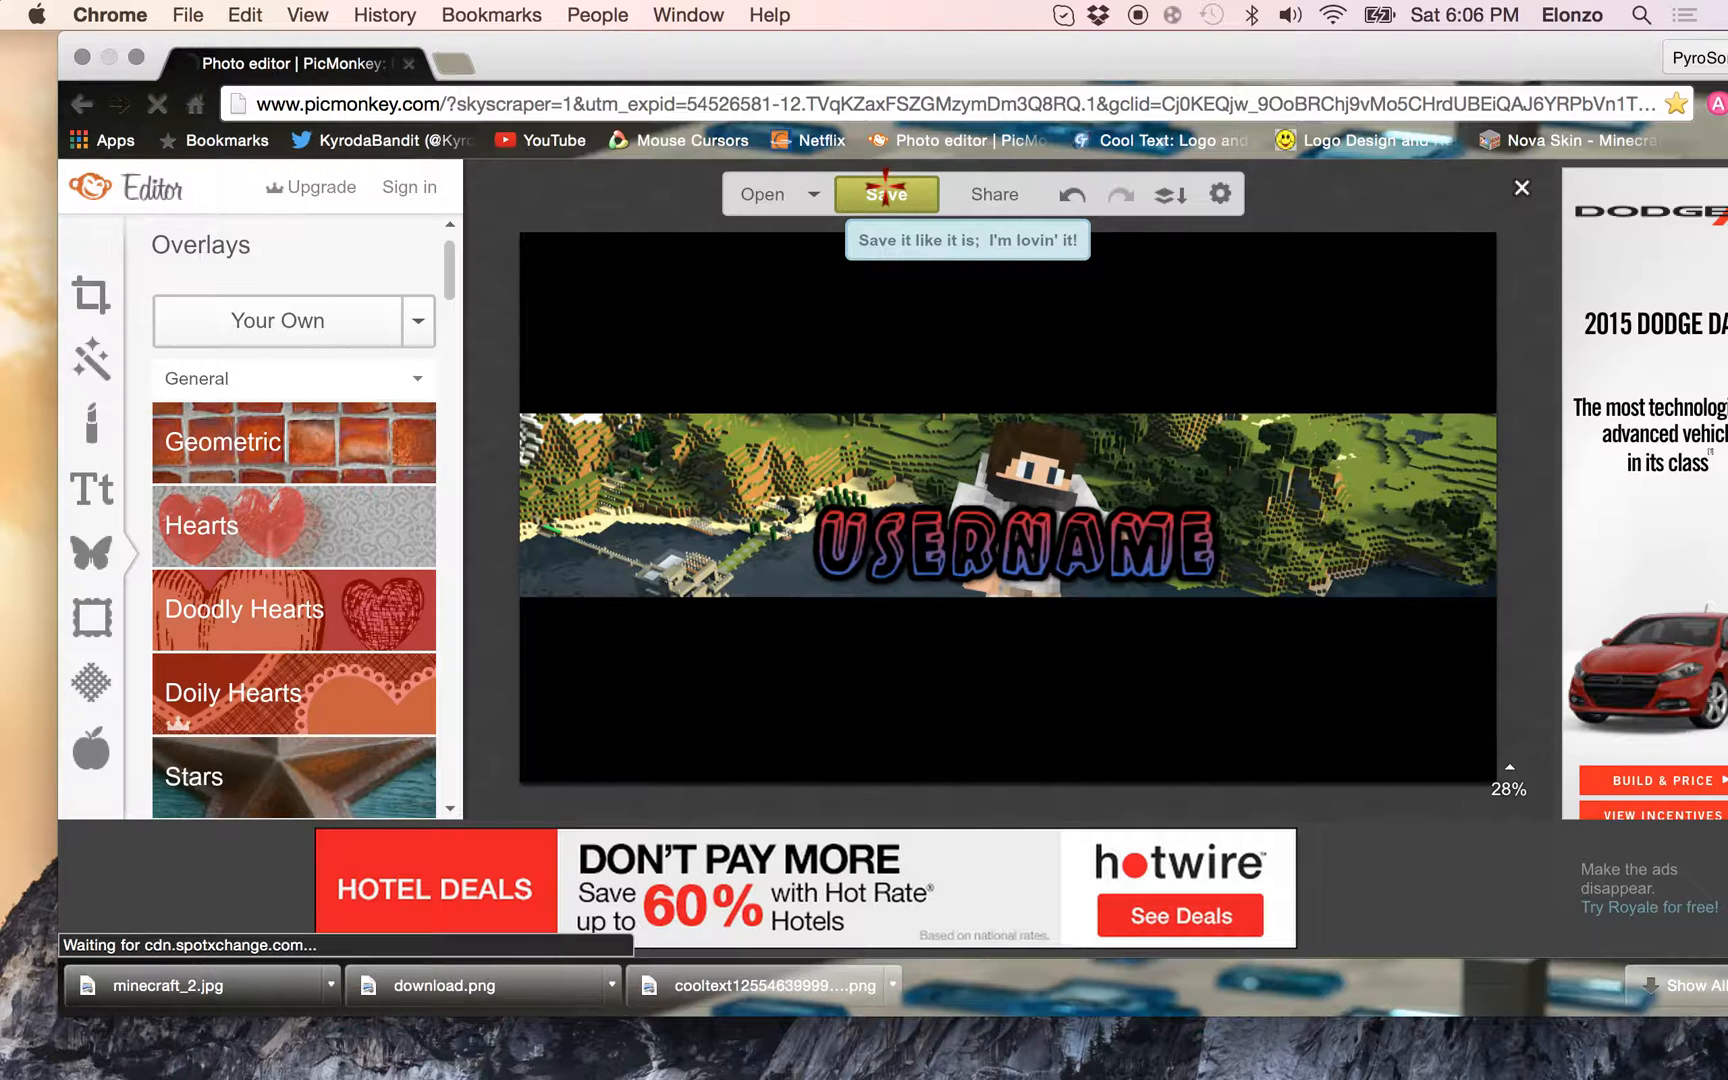
{"action": "left_click", "coordinate": [885, 187]}
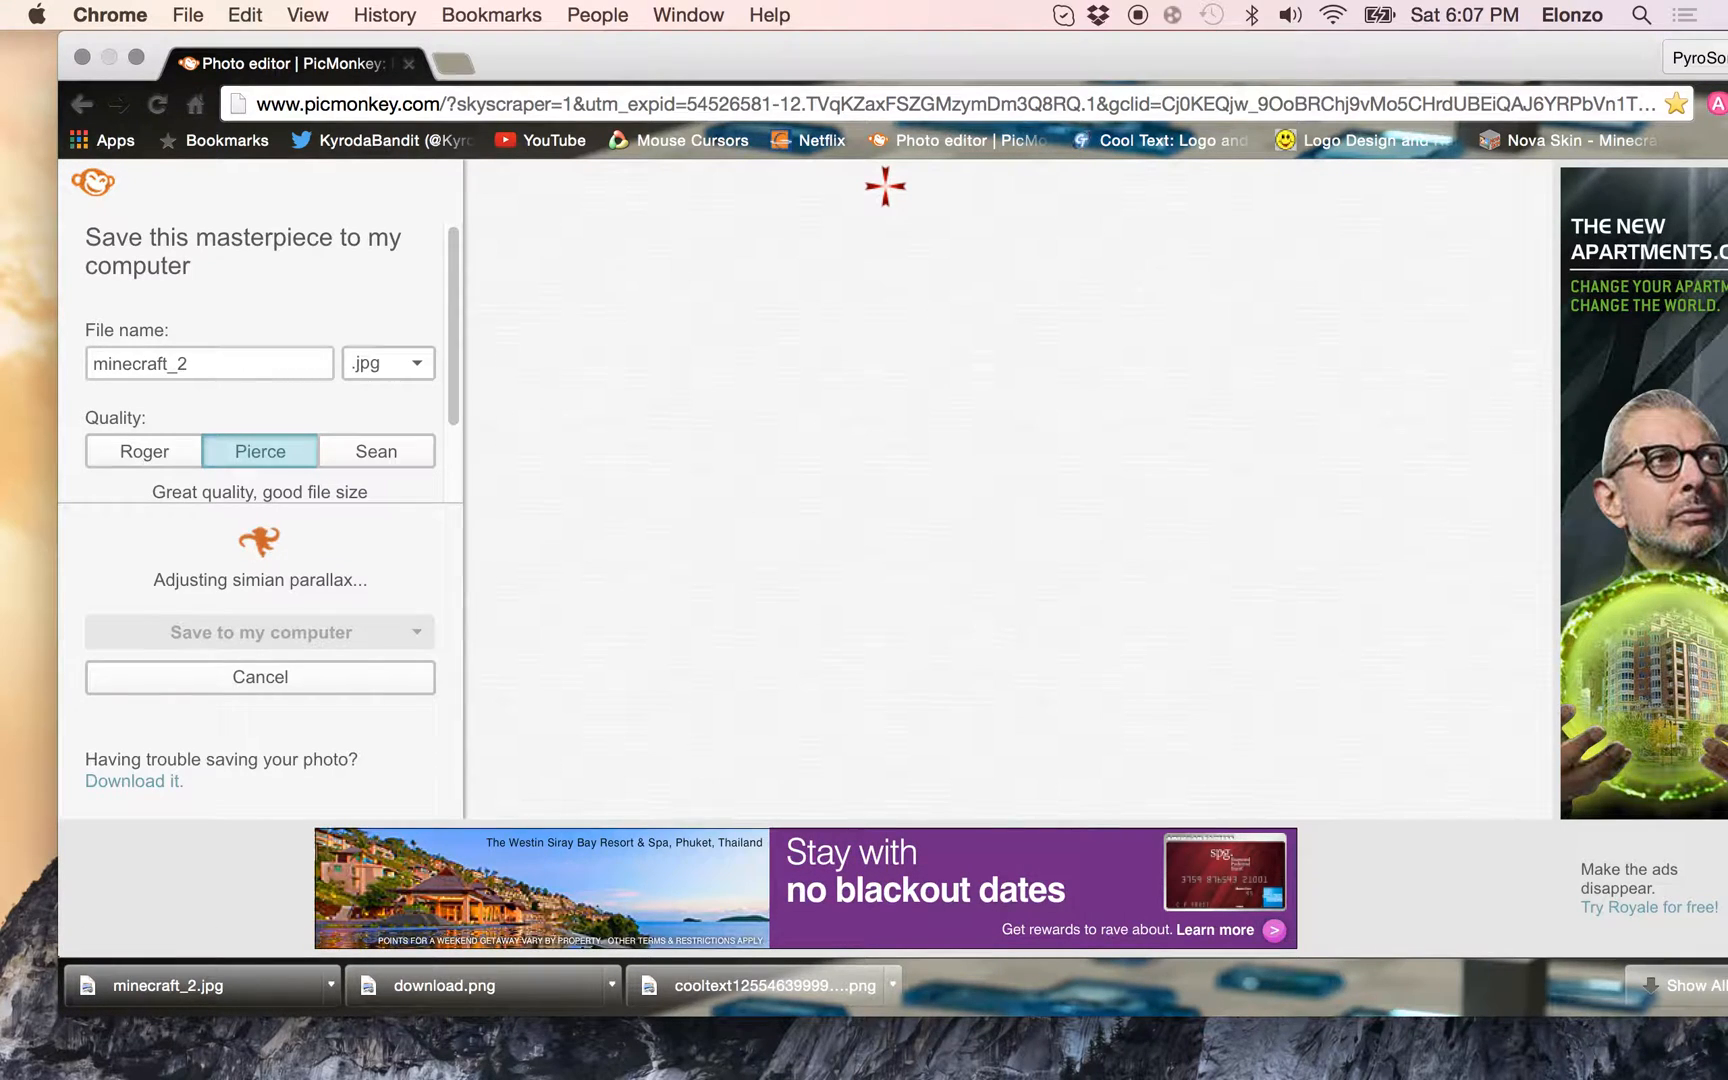
{"action": "left_click", "coordinate": [360, 452]}
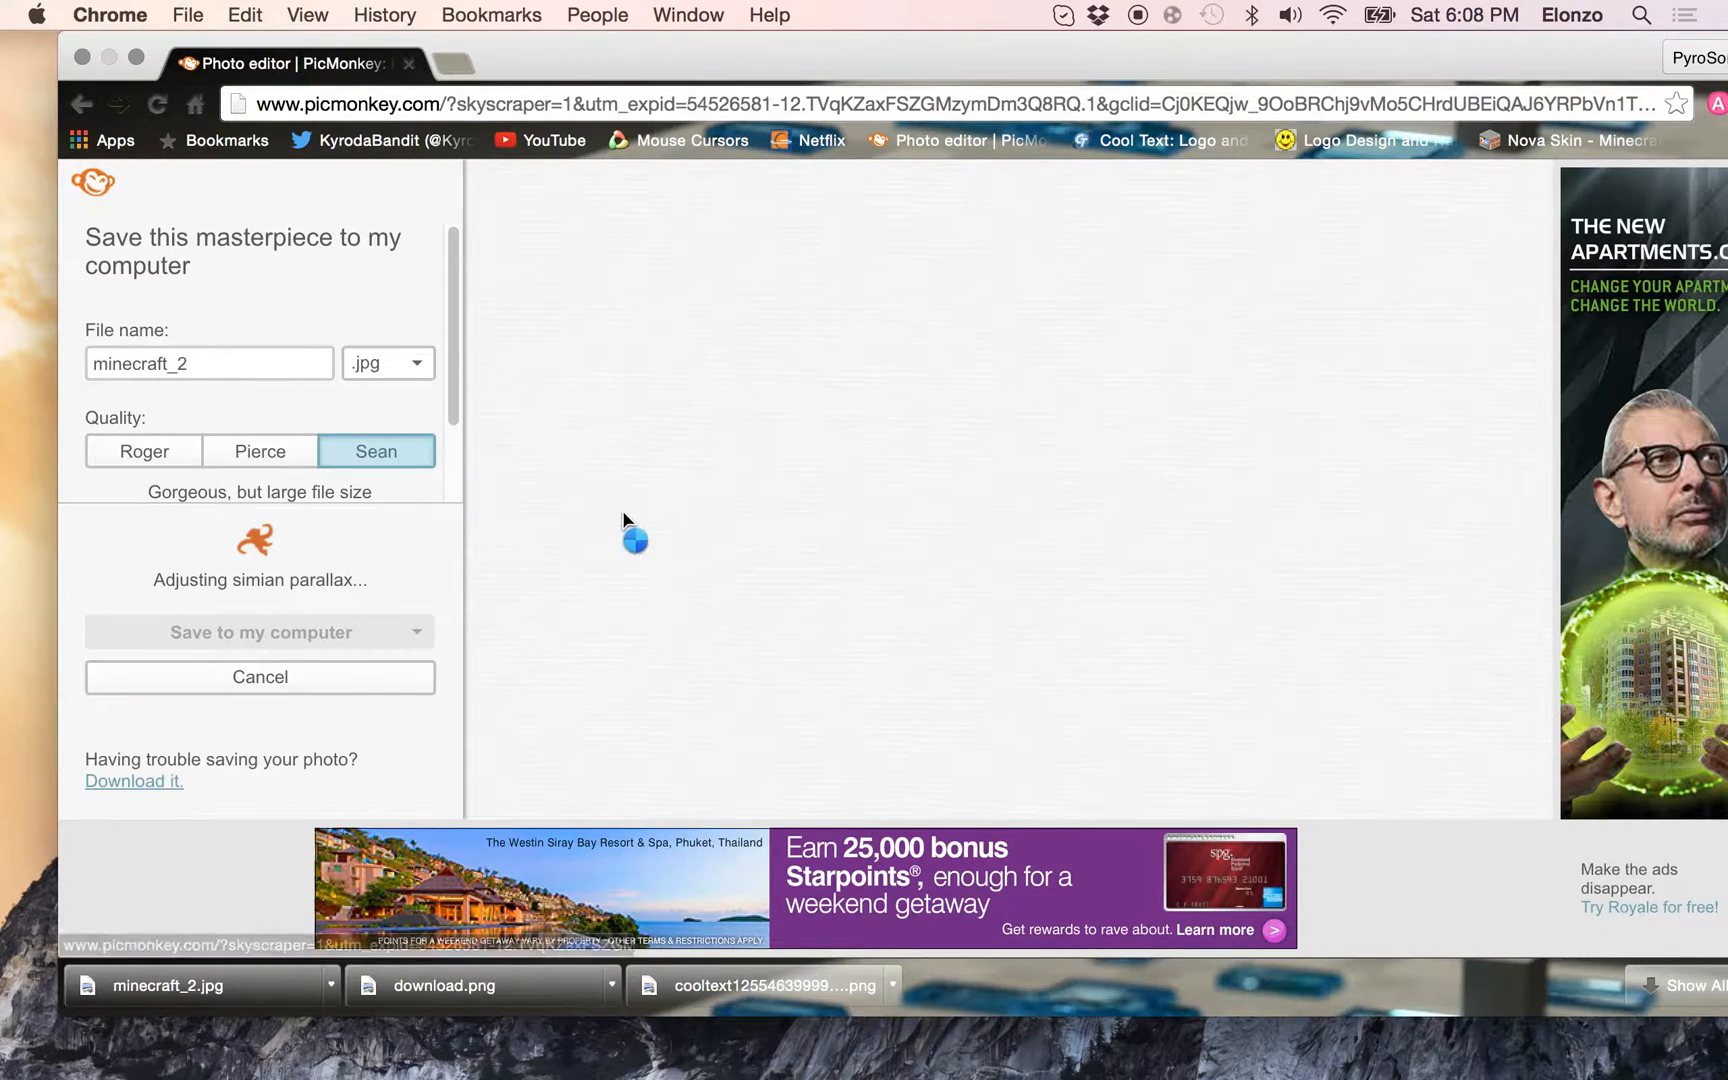
Move the browser window aside to check the desktop files, and bring the window back
{"action": "left_click_drag", "start_coordinate": [827, 48], "coordinate": [808, 12]}
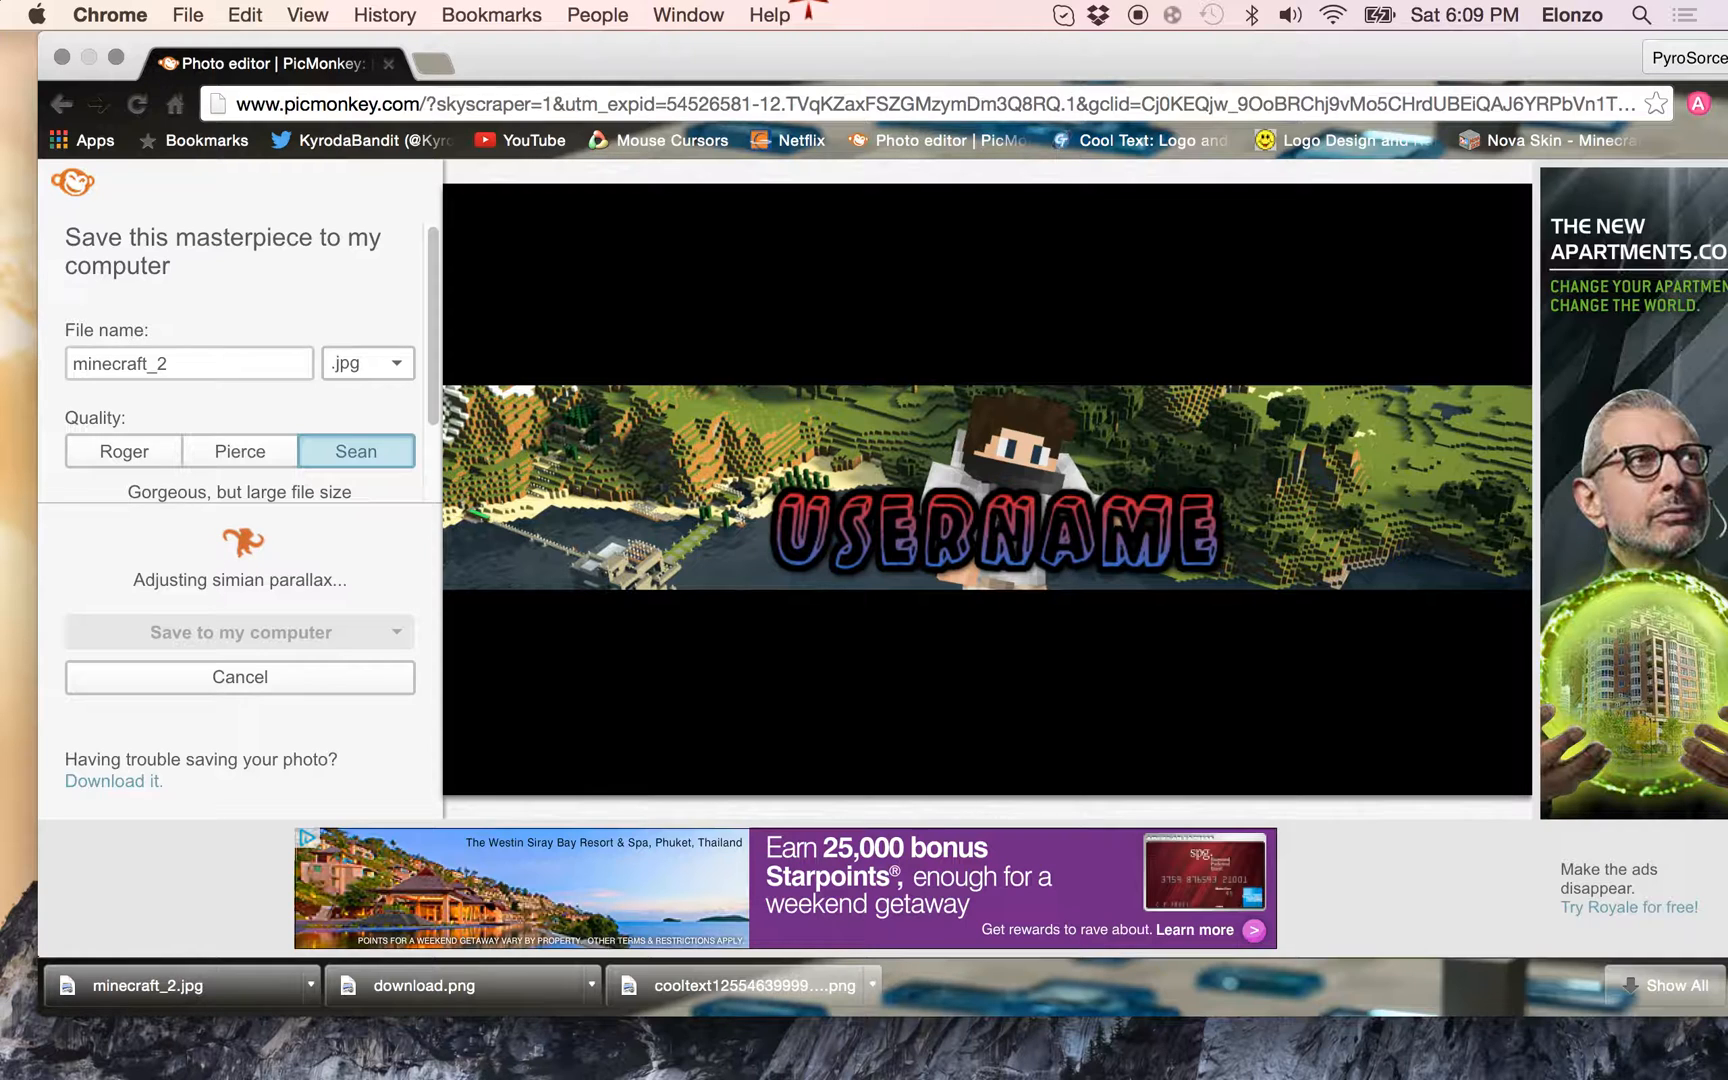
{"action": "left_click_drag", "start_coordinate": [826, 61], "coordinate": [936, 1078]}
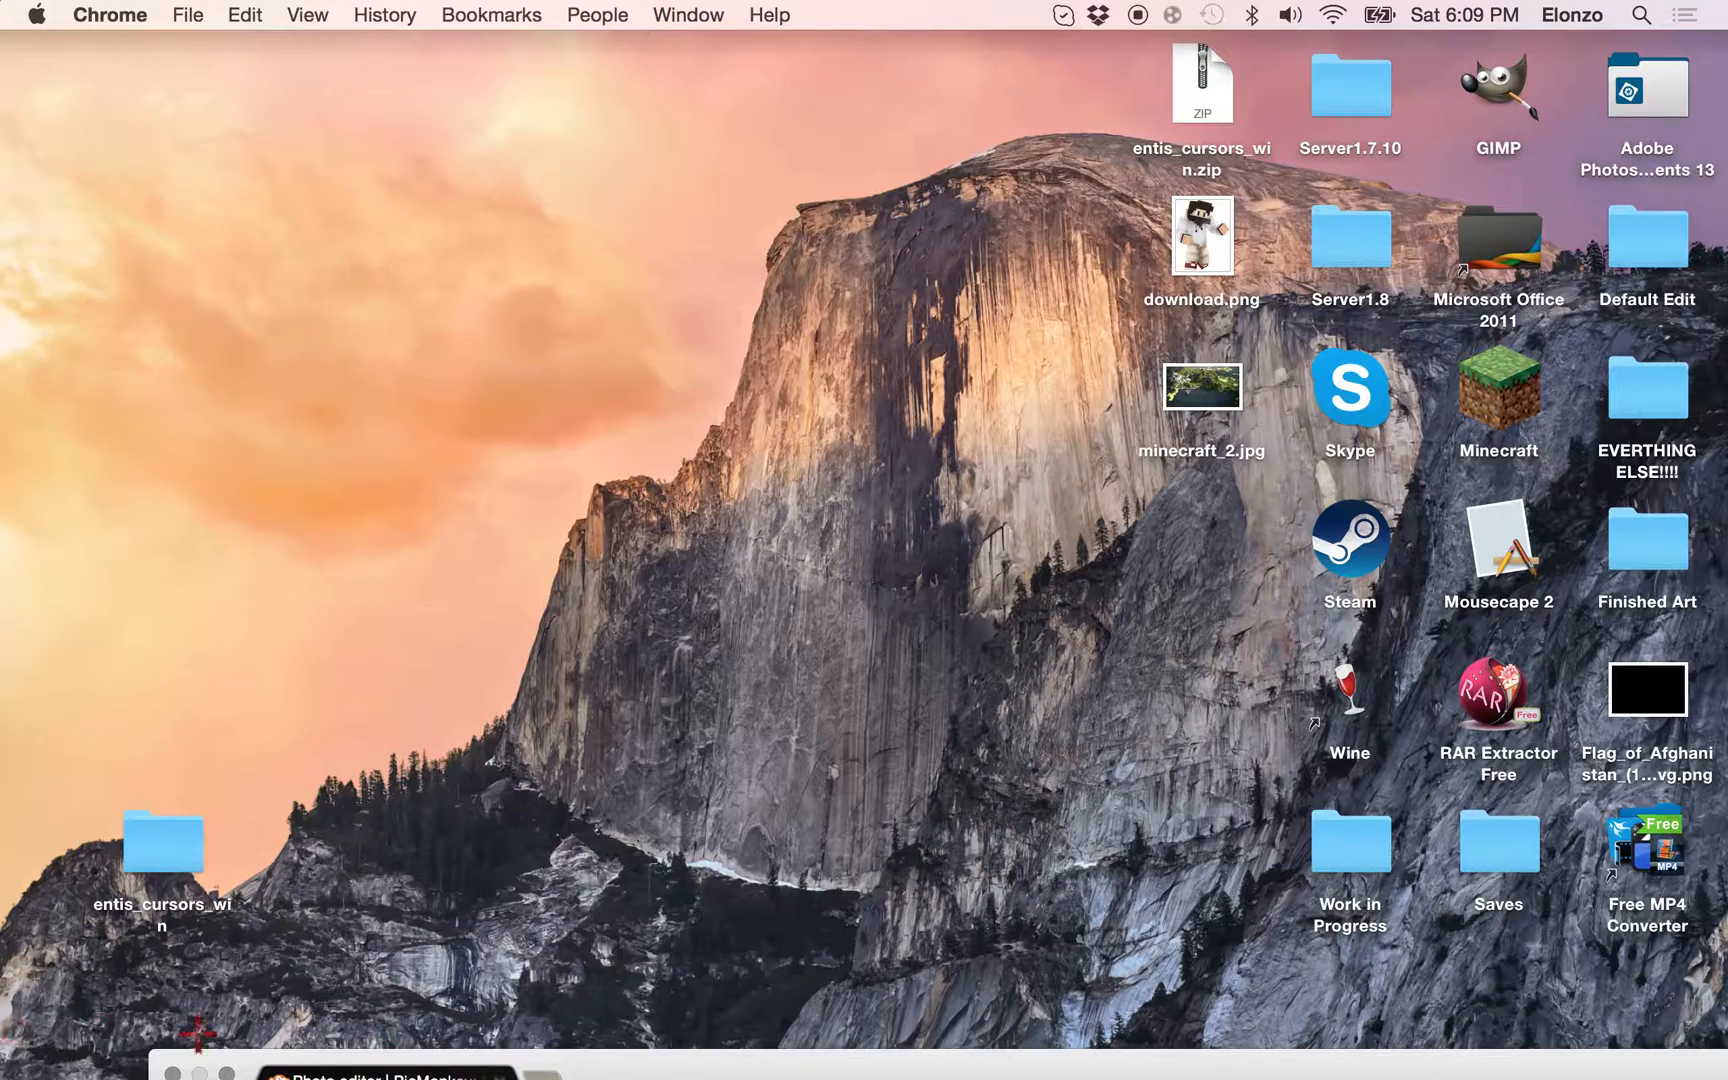
{"action": "left_click_drag", "start_coordinate": [1080, 1054], "coordinate": [1025, 49]}
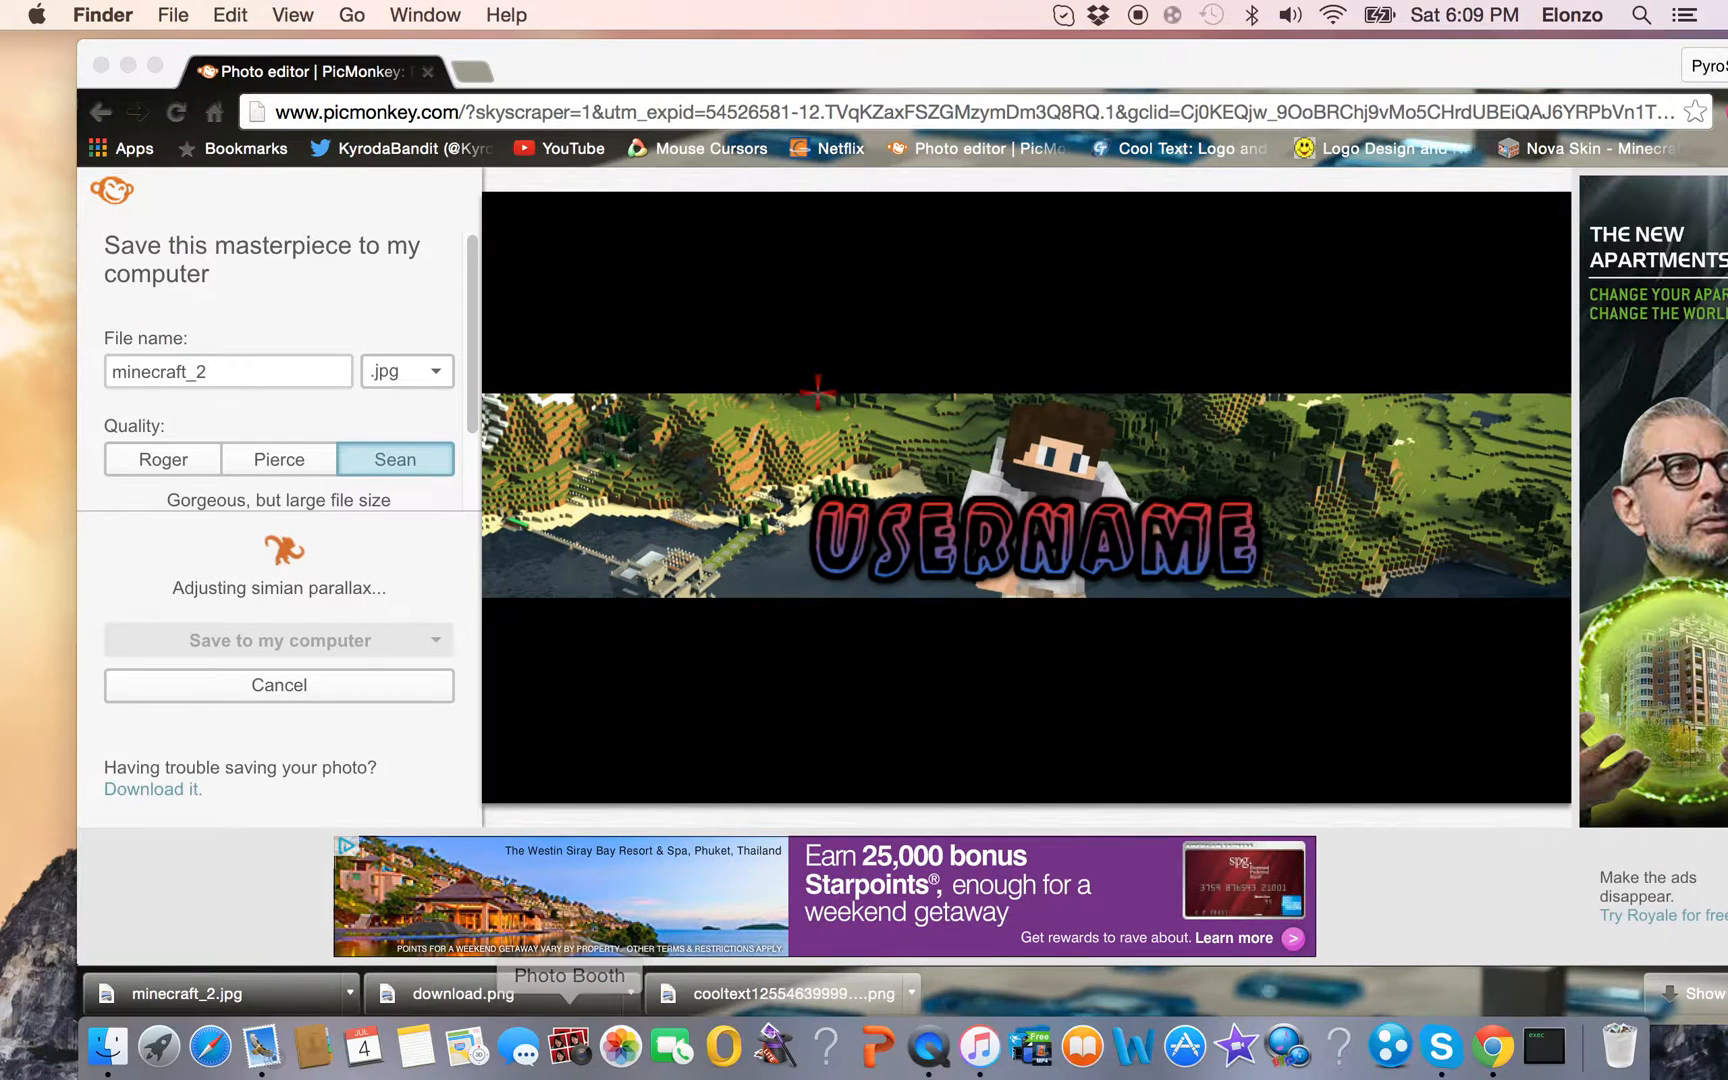
Look through the Downloads folder in Finder for the saved banner image, and close the Finder window
{"action": "left_click", "coordinate": [110, 1062]}
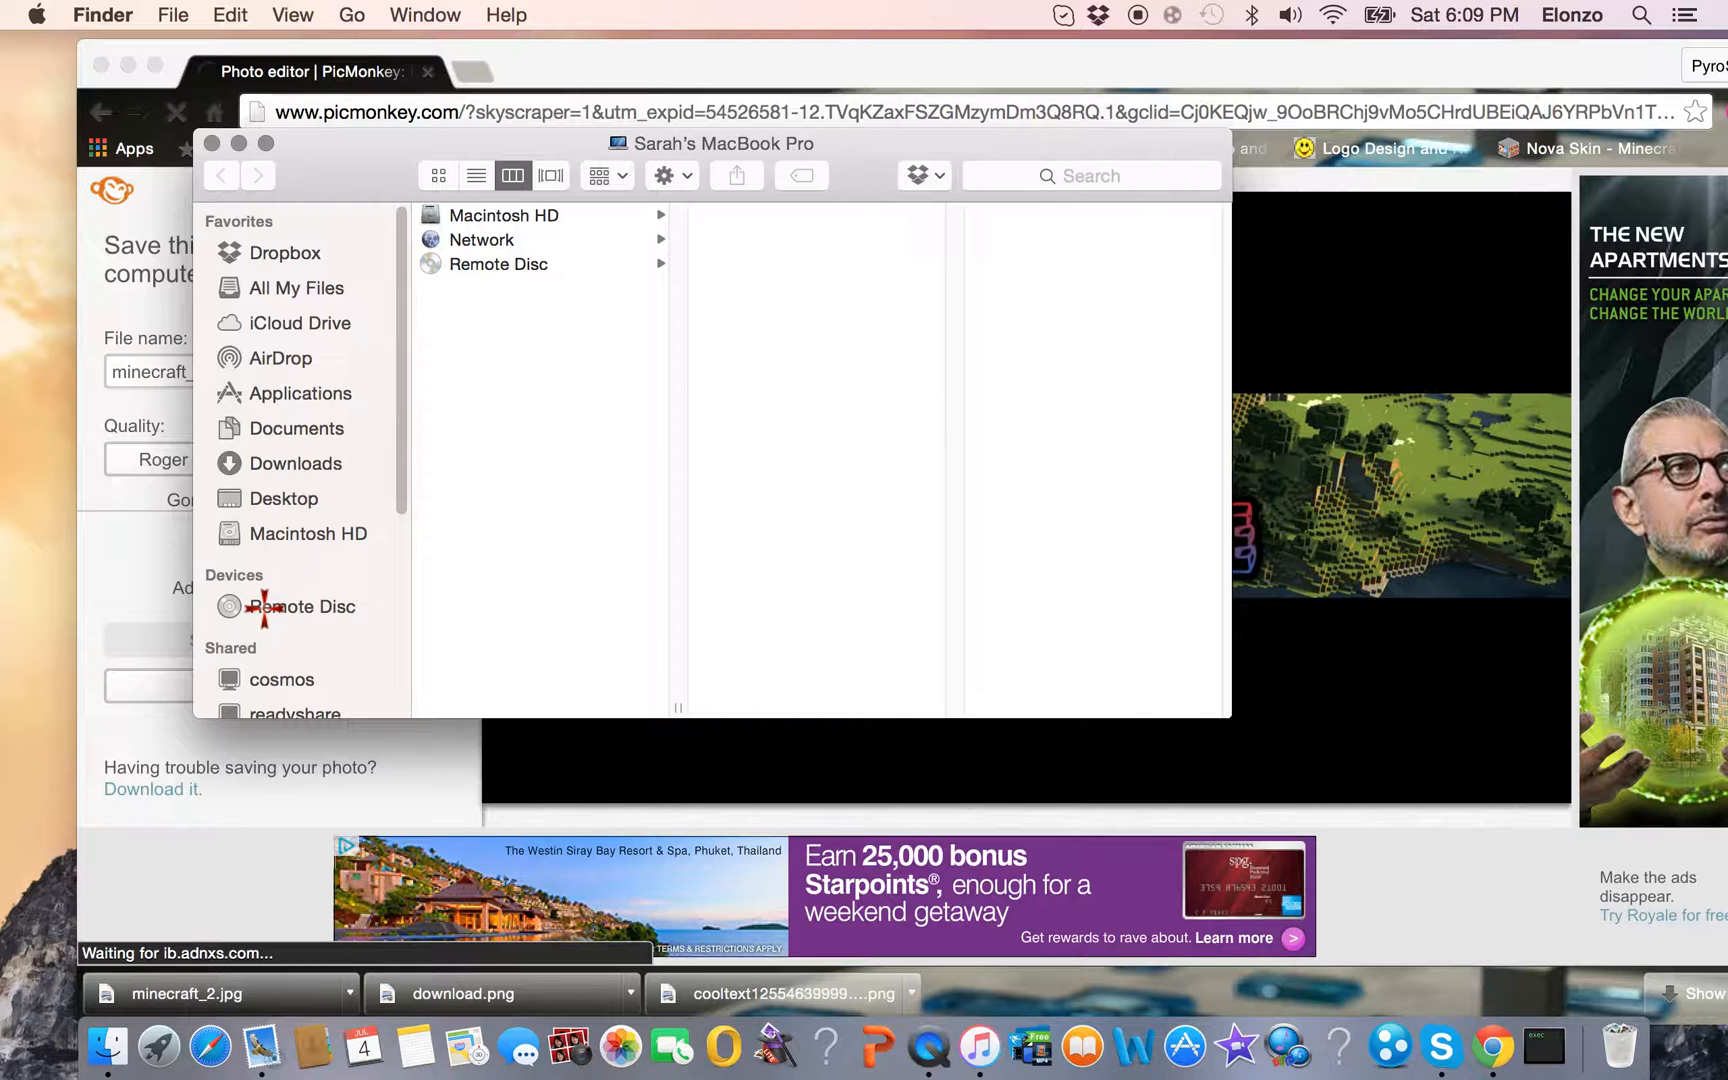
{"action": "left_click", "coordinate": [267, 463]}
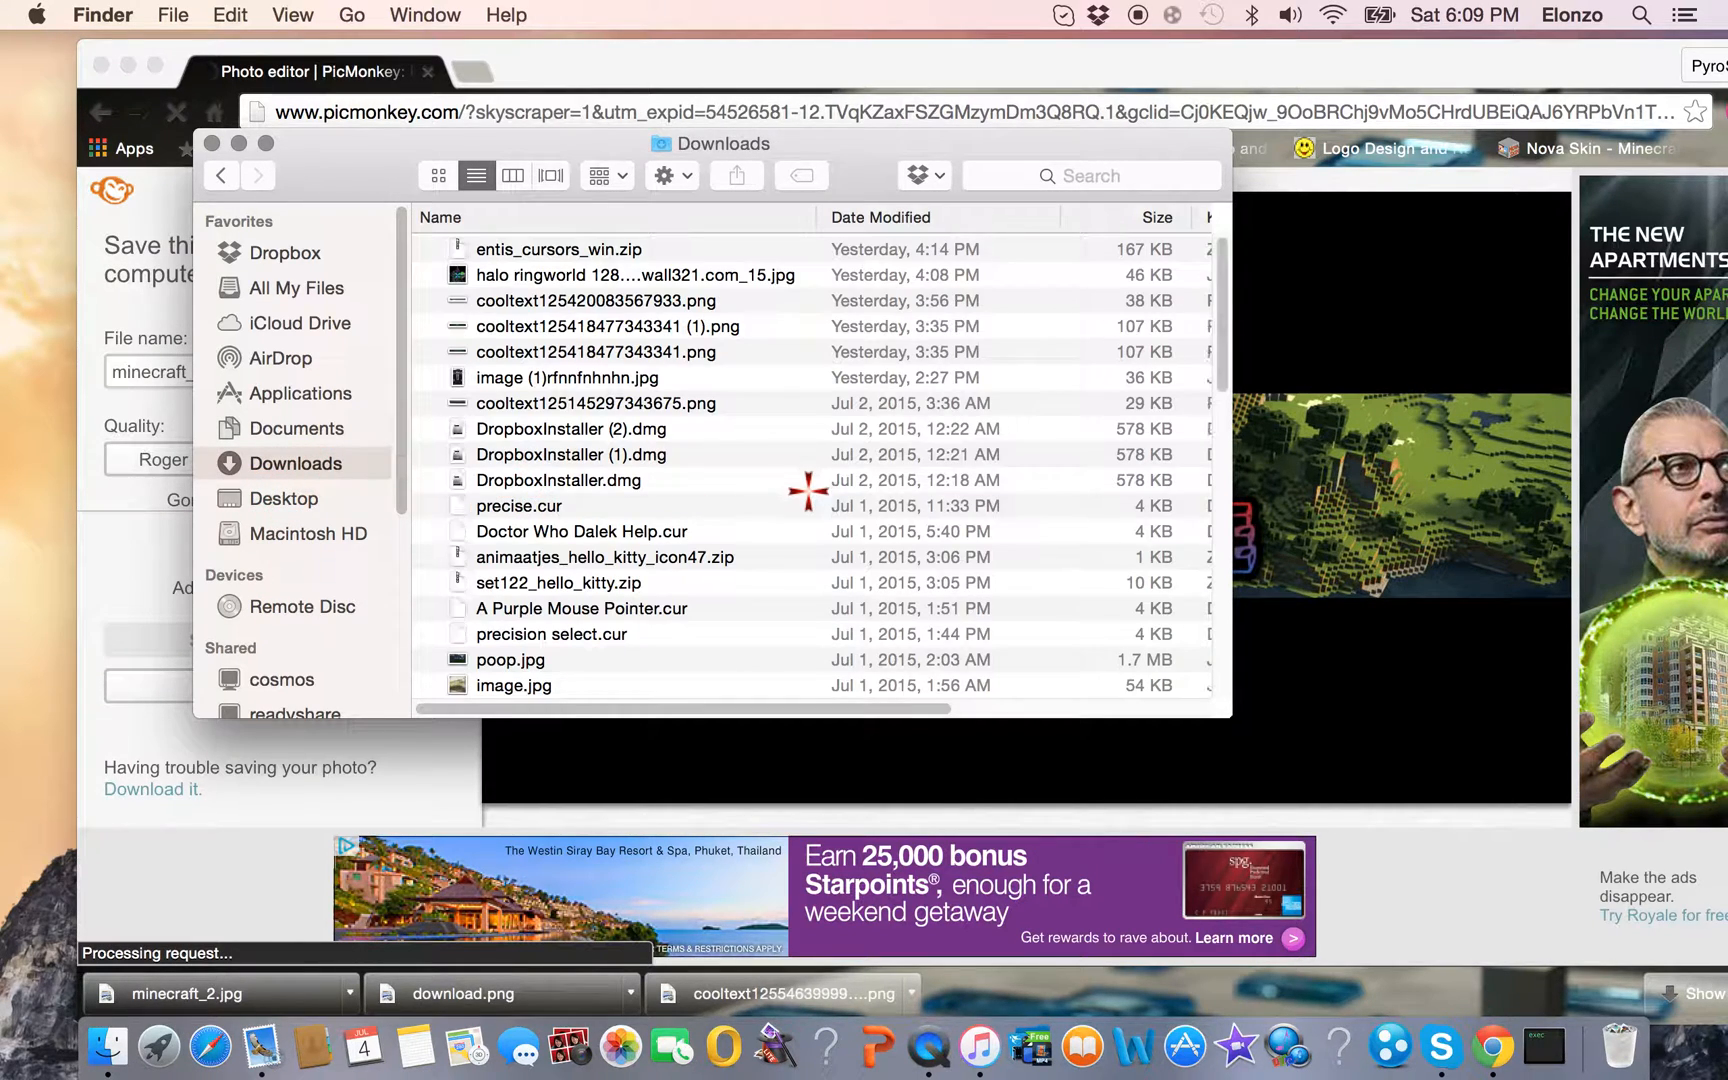
{"action": "scroll", "coordinate": [808, 490], "scroll_direction": "down", "scroll_amount": 5}
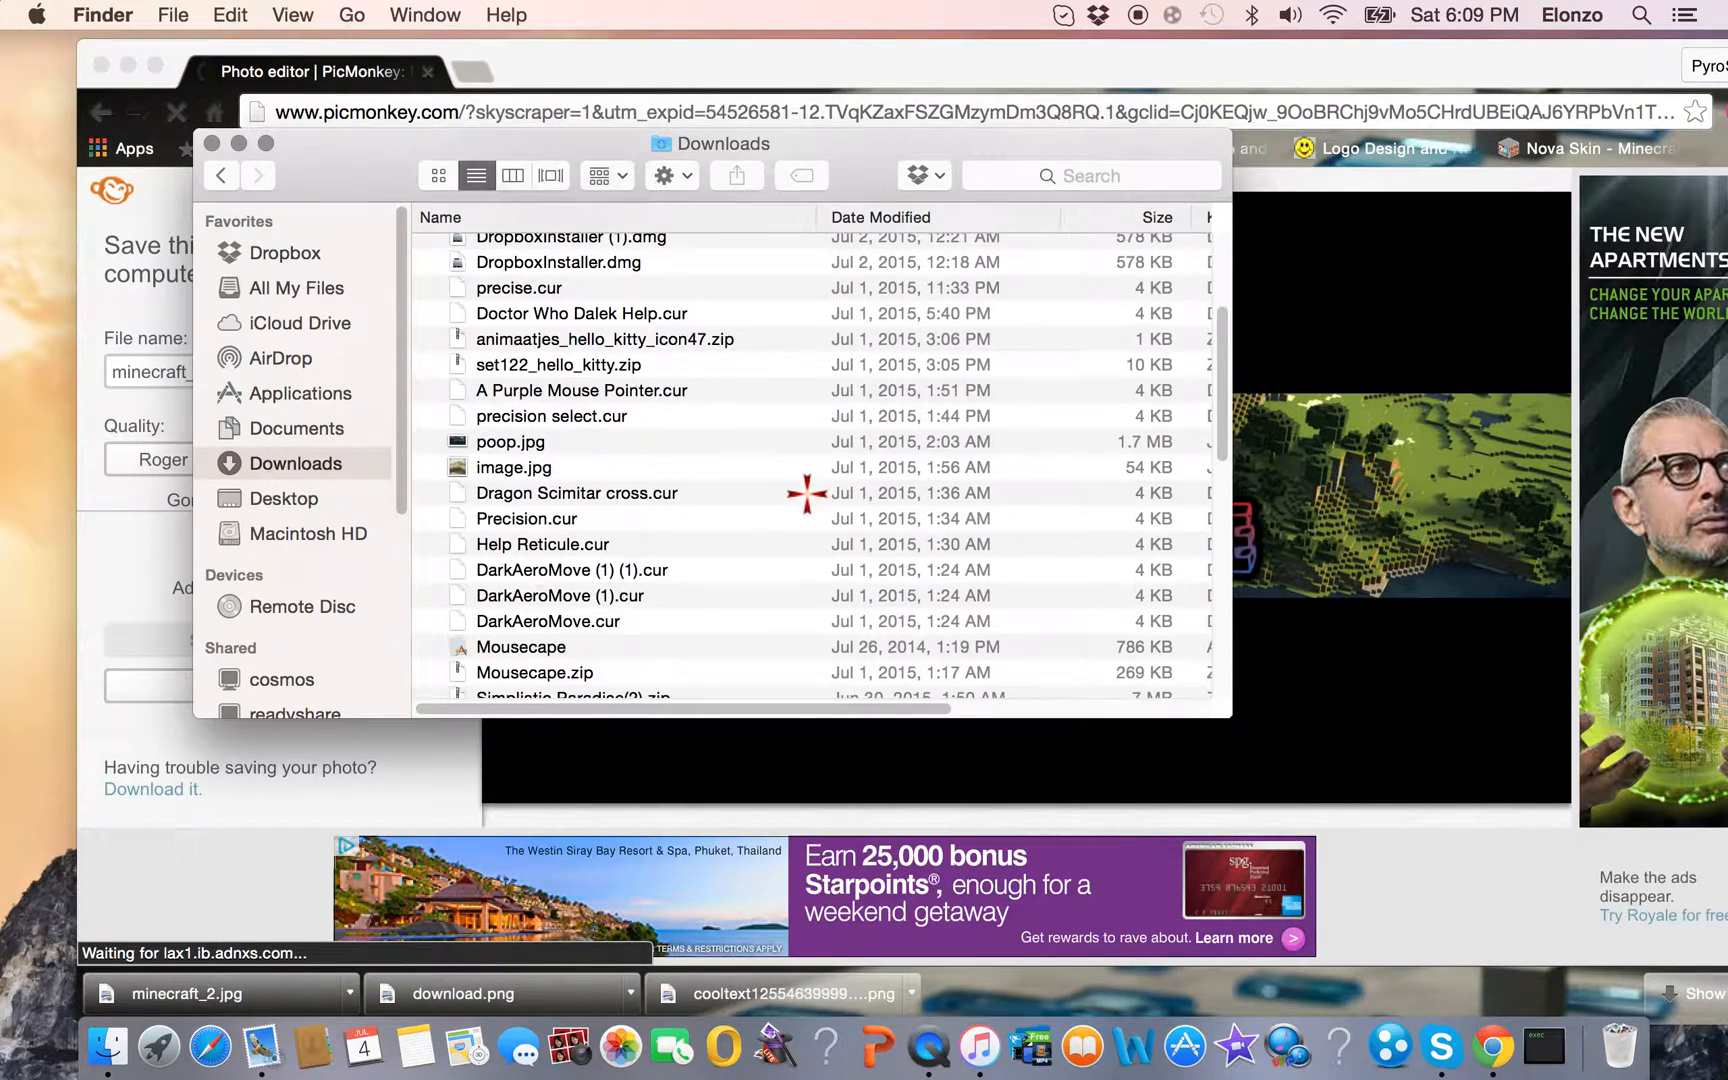
{"action": "scroll", "coordinate": [806, 493], "scroll_direction": "down", "scroll_amount": 10}
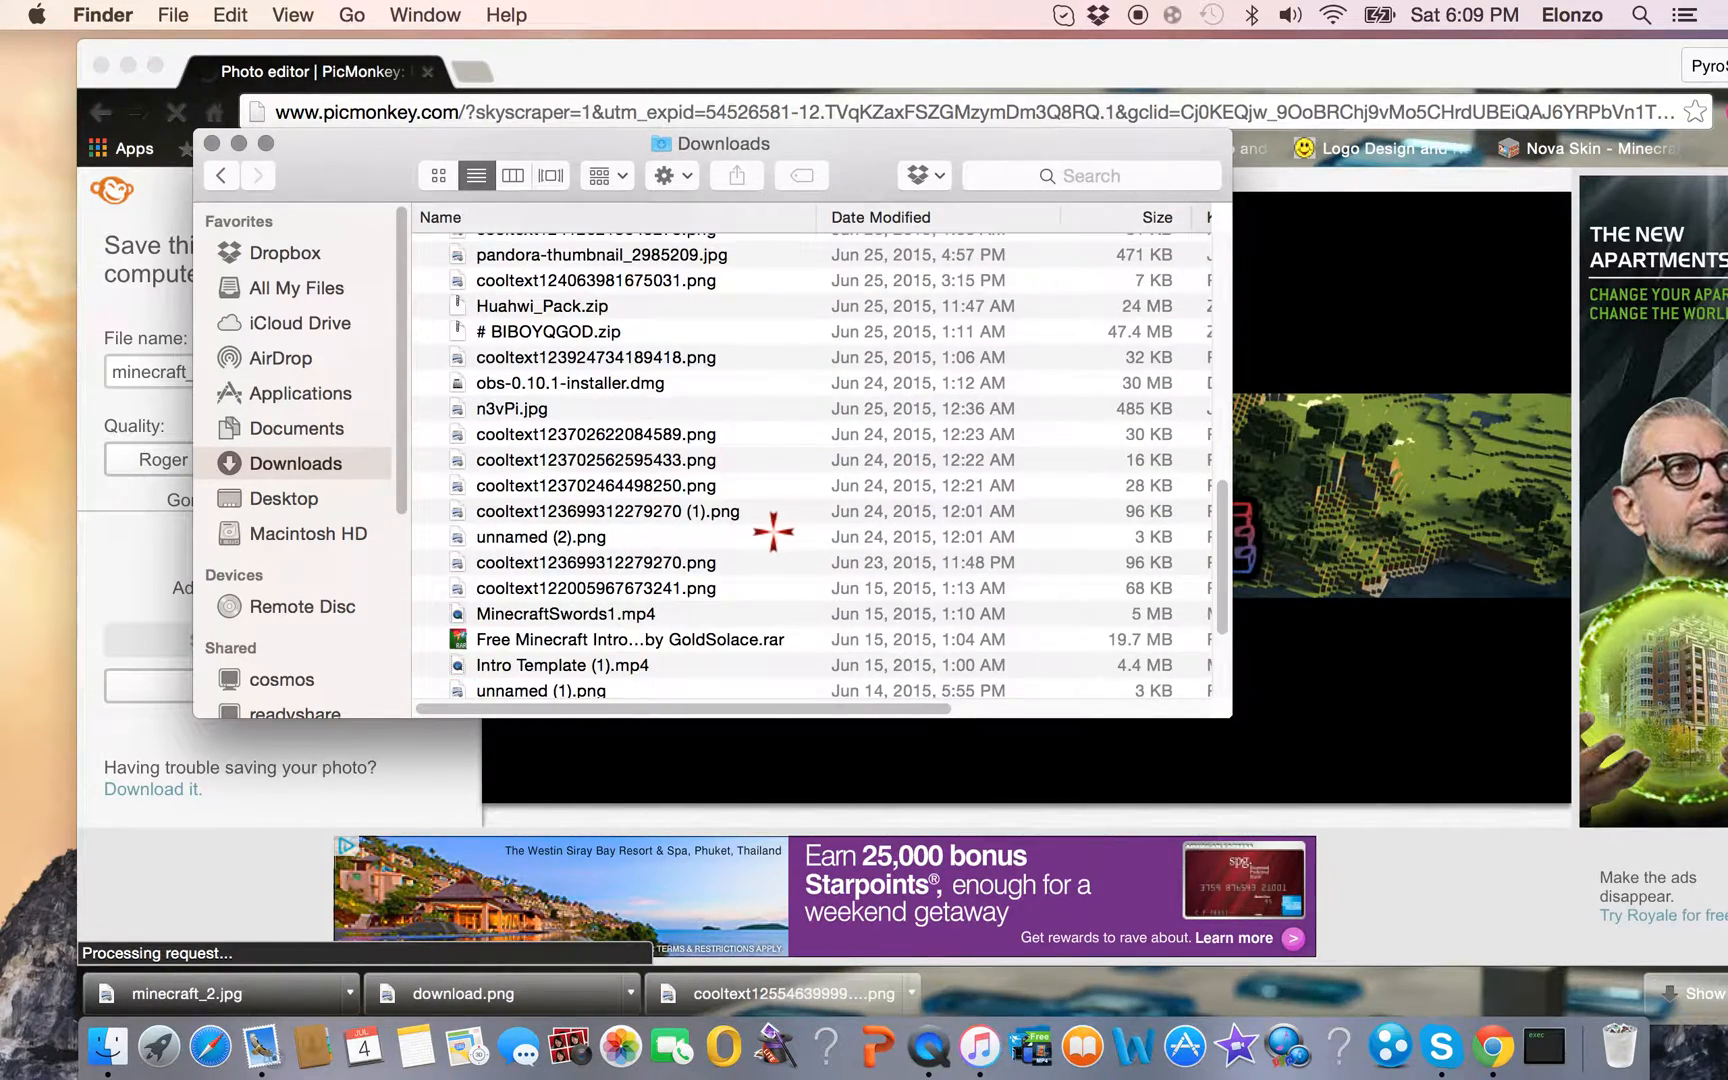
{"action": "scroll", "coordinate": [774, 532], "scroll_direction": "down", "scroll_amount": 4}
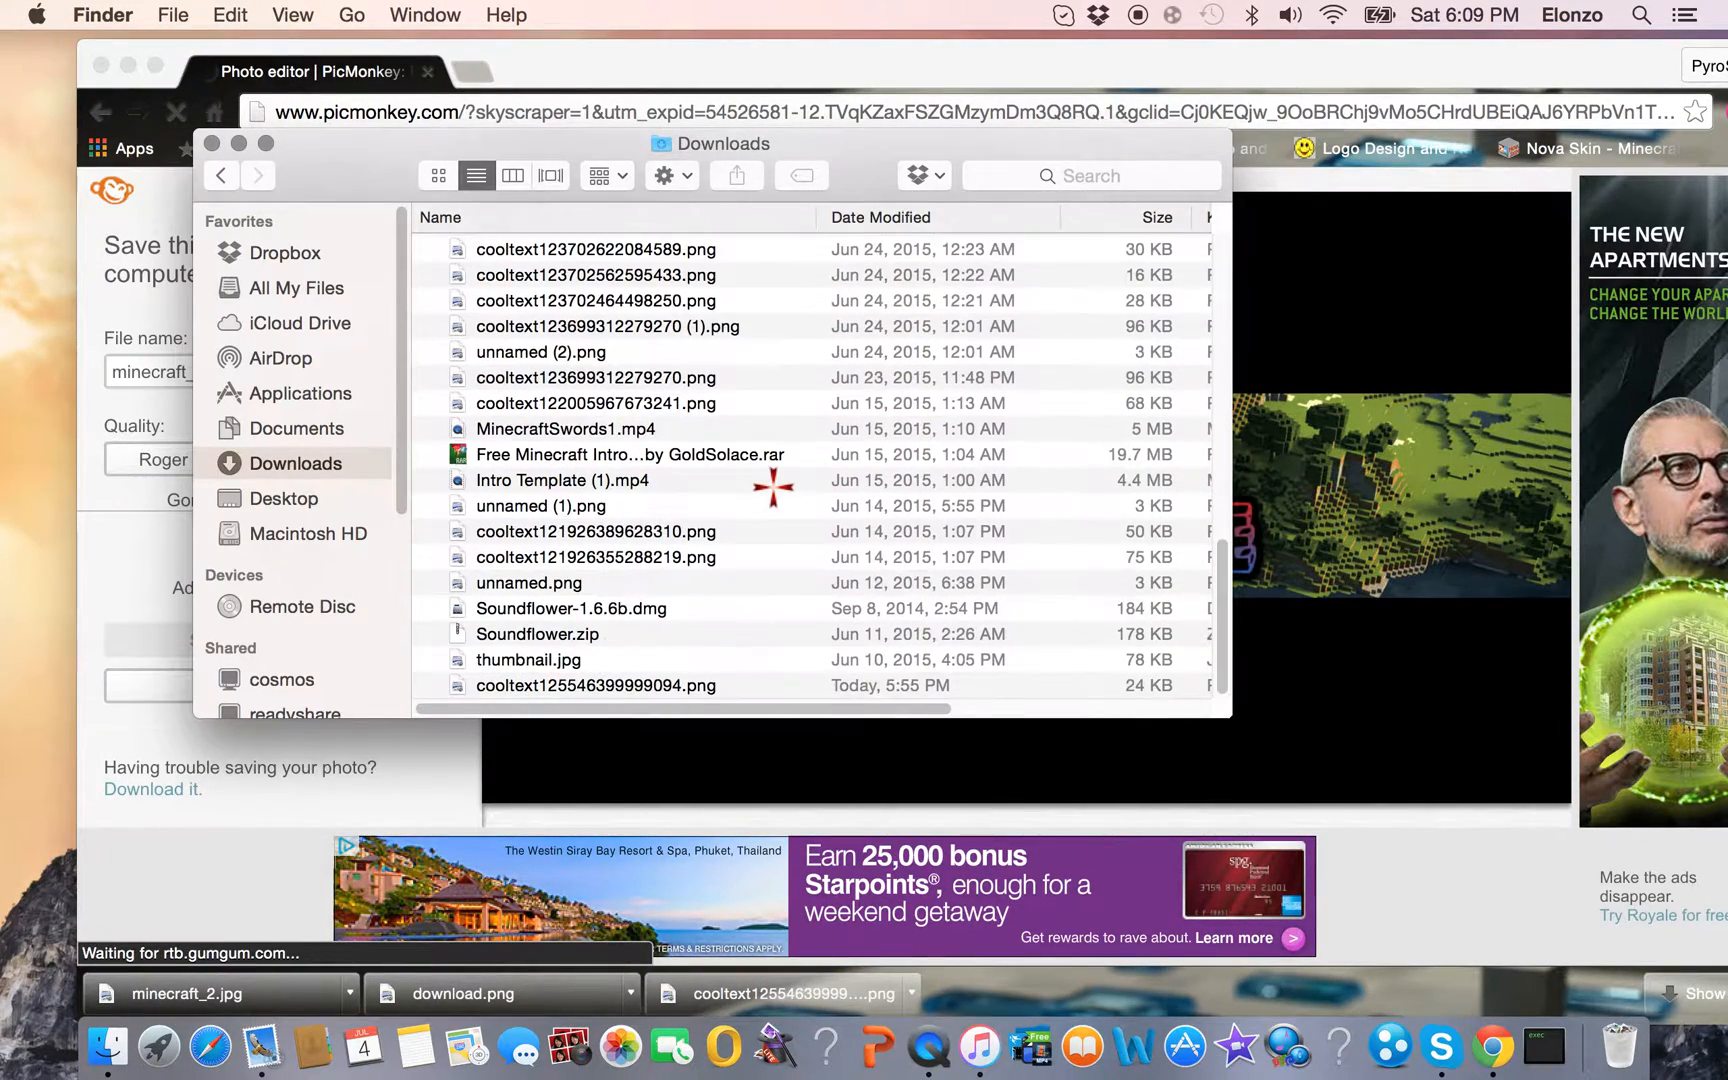
{"action": "left_click", "coordinate": [210, 143]}
Open YouTube in a new browser tab and go through Creator Studio to the account's own channel page
{"action": "left_click", "coordinate": [469, 70]}
{"action": "left_click", "coordinate": [568, 148]}
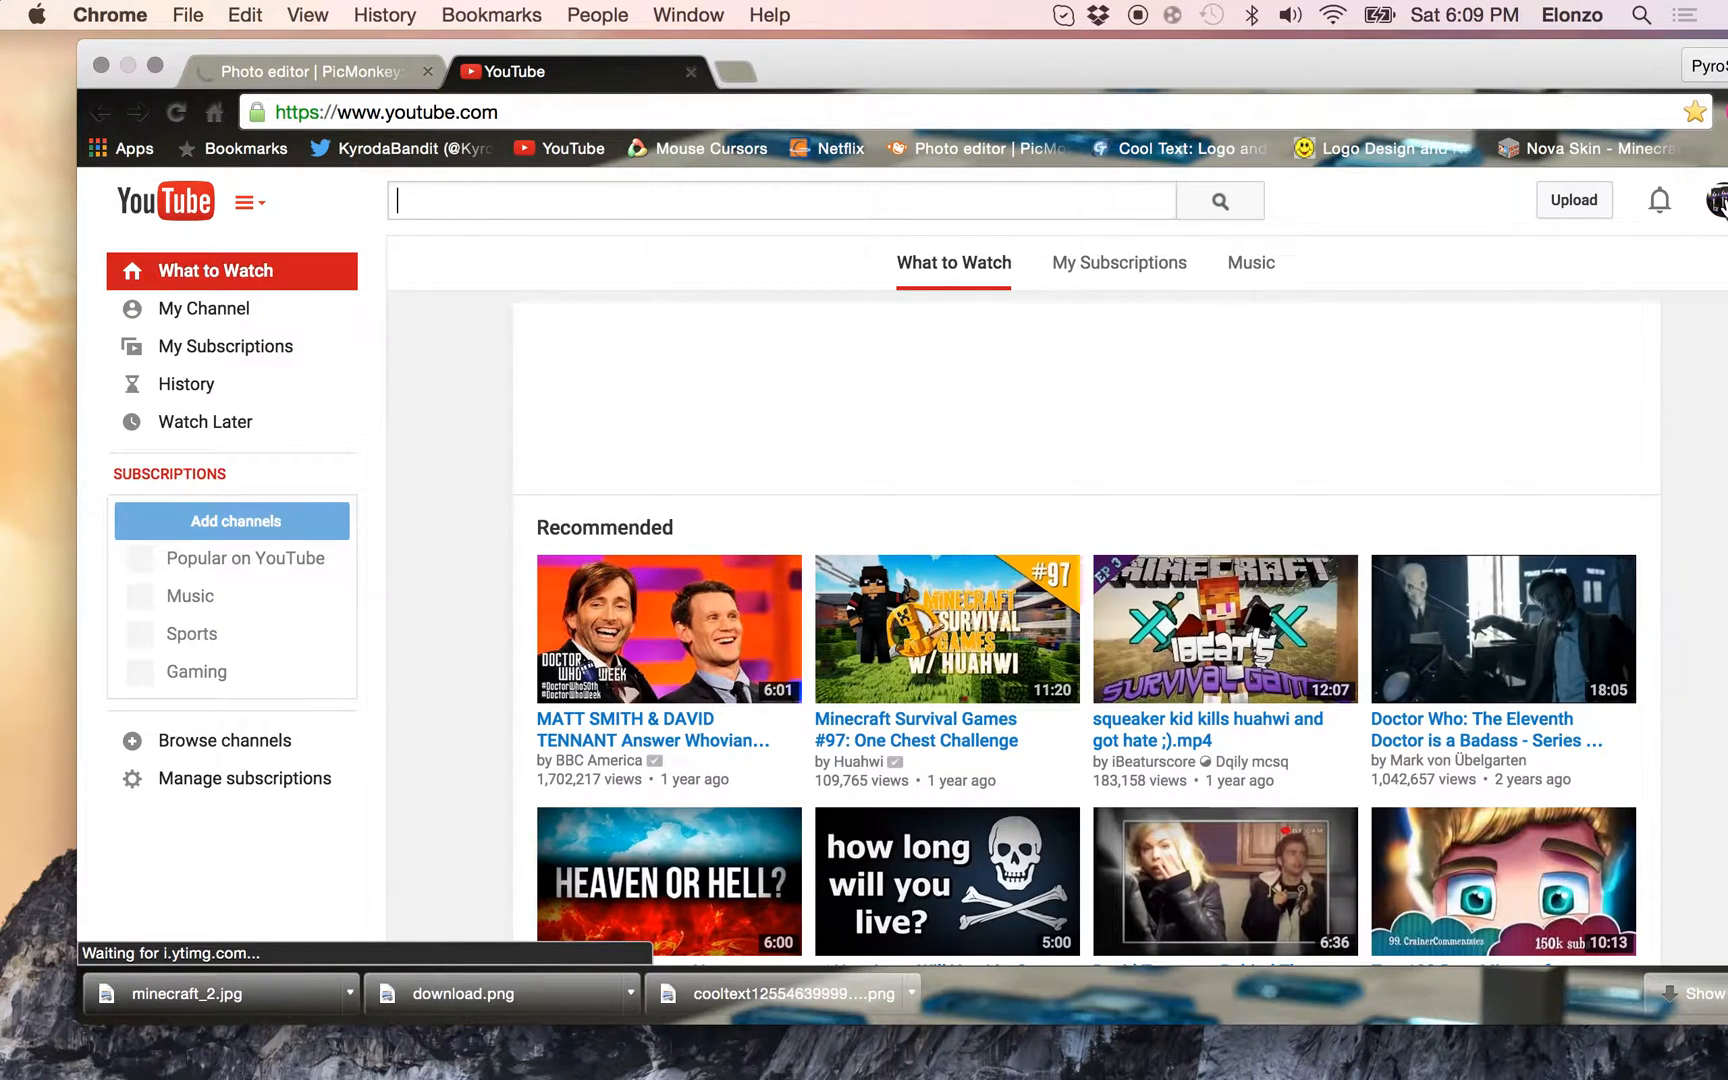
{"action": "left_click", "coordinate": [1716, 200]}
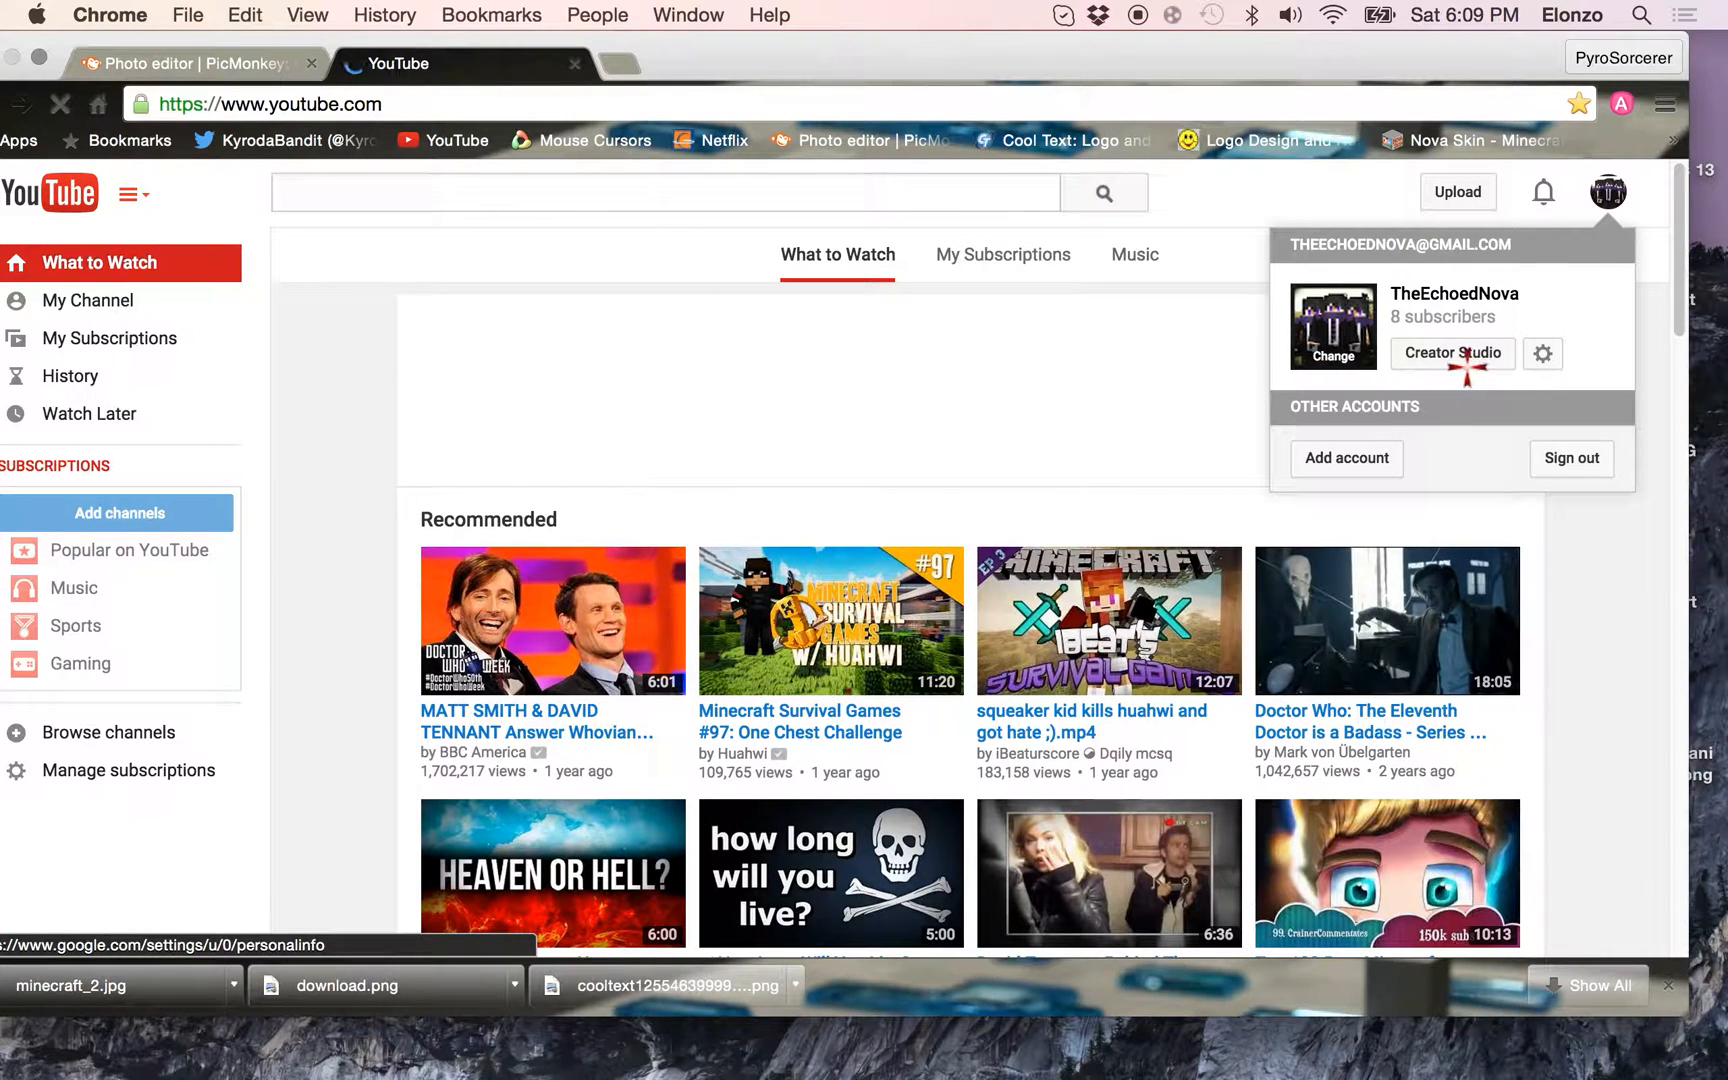
{"action": "left_click", "coordinate": [1458, 368]}
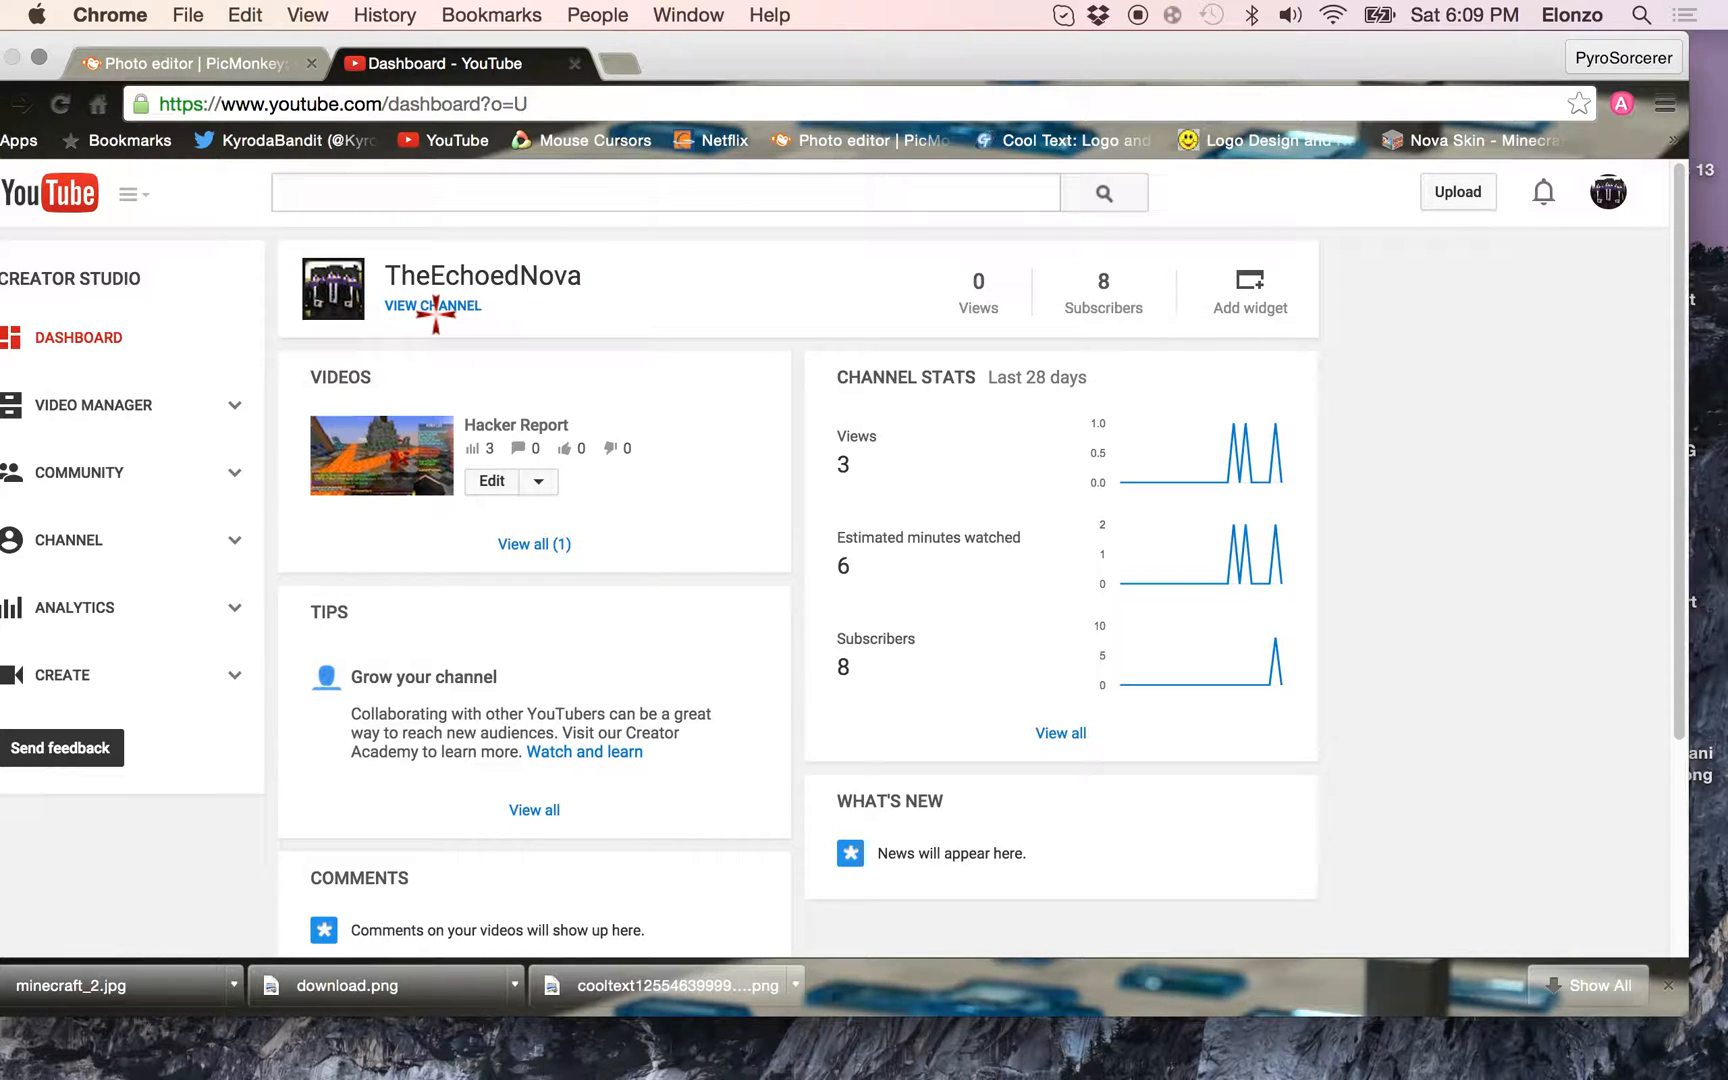
{"action": "left_click", "coordinate": [435, 306]}
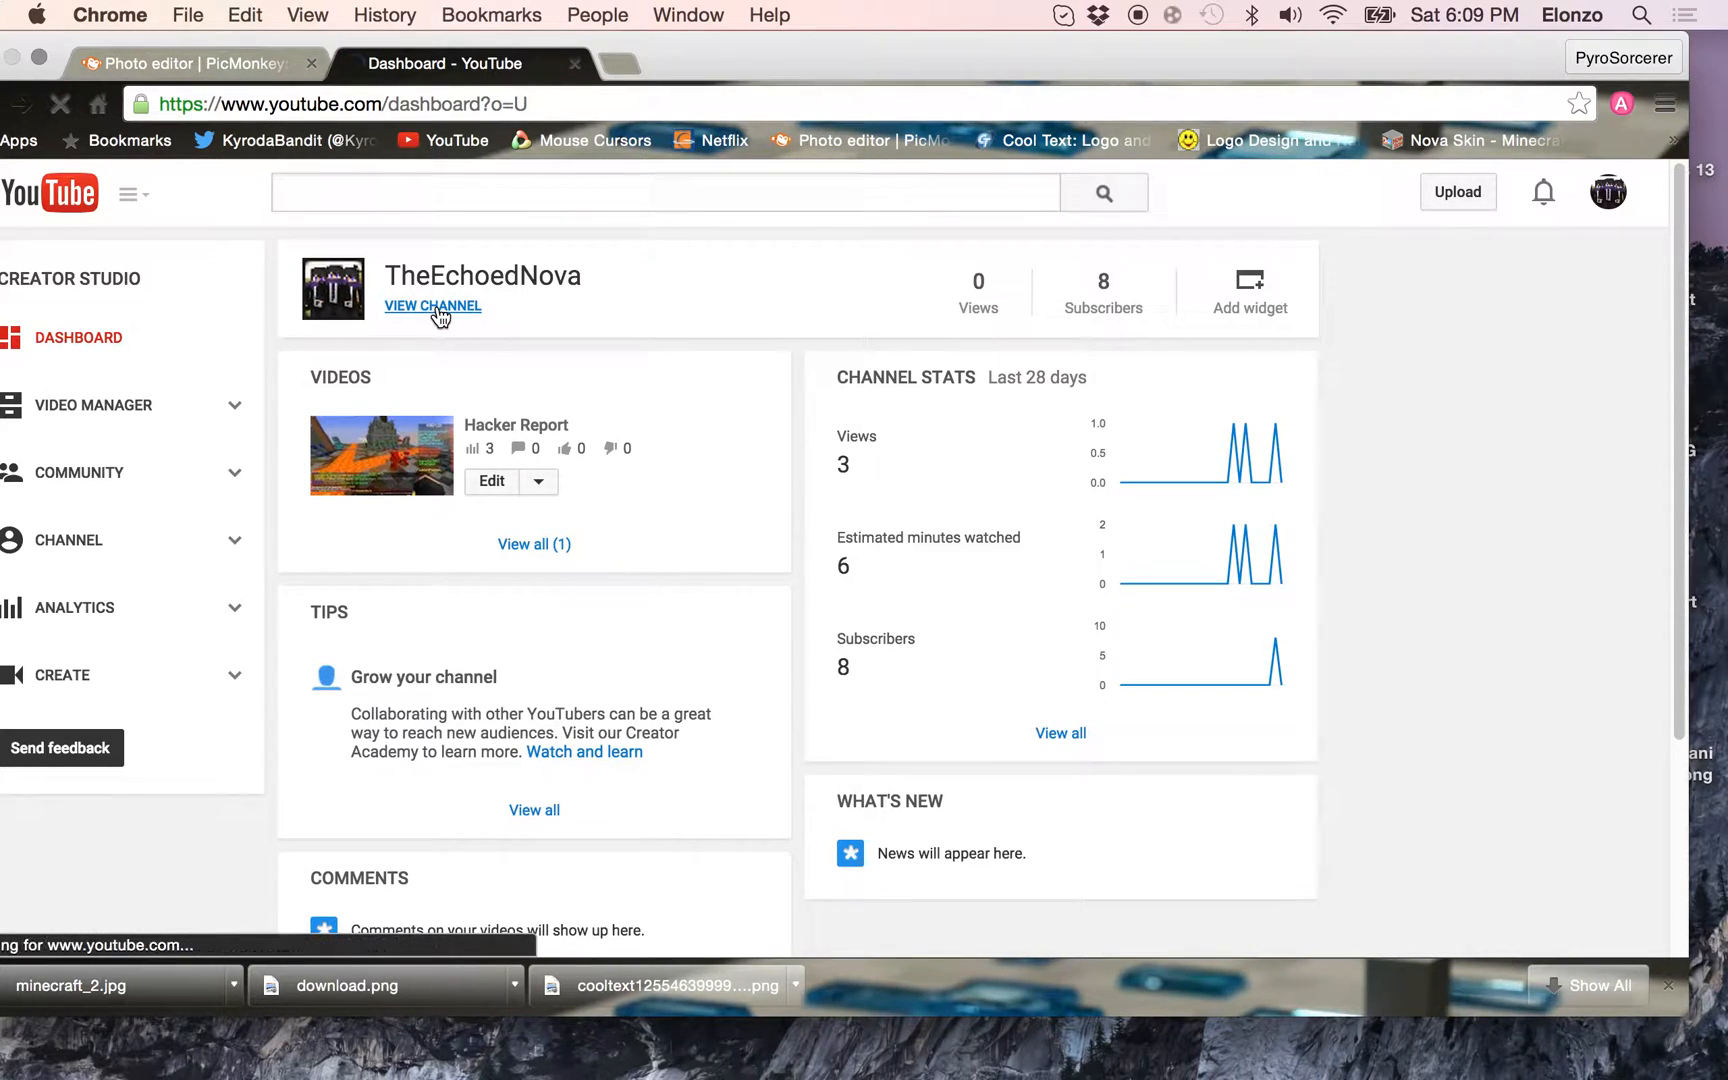